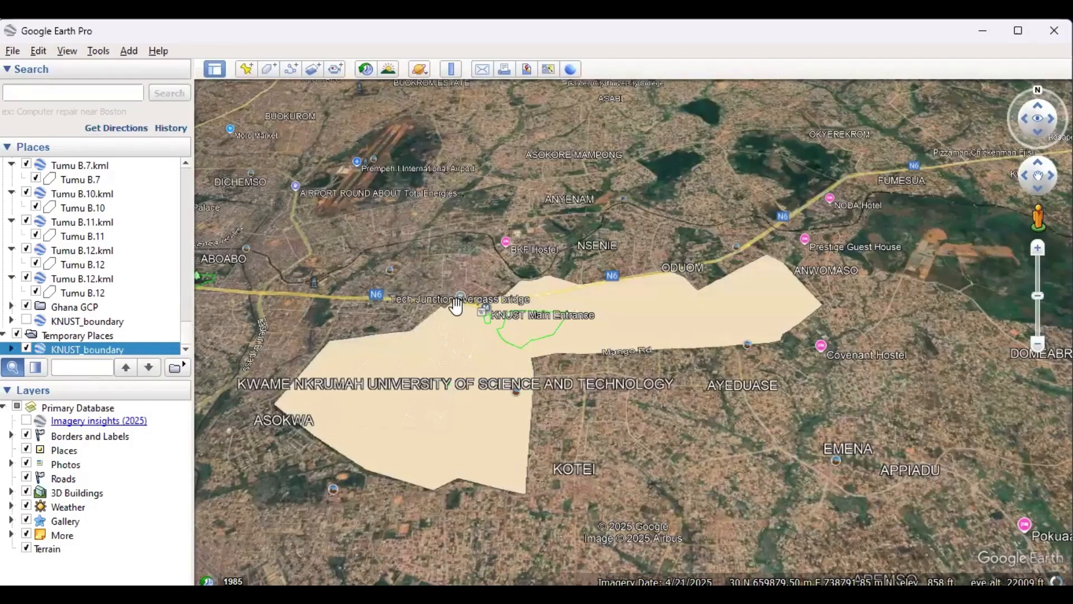
Hide the sidebar and show it again
key("ctrl+alt+b")
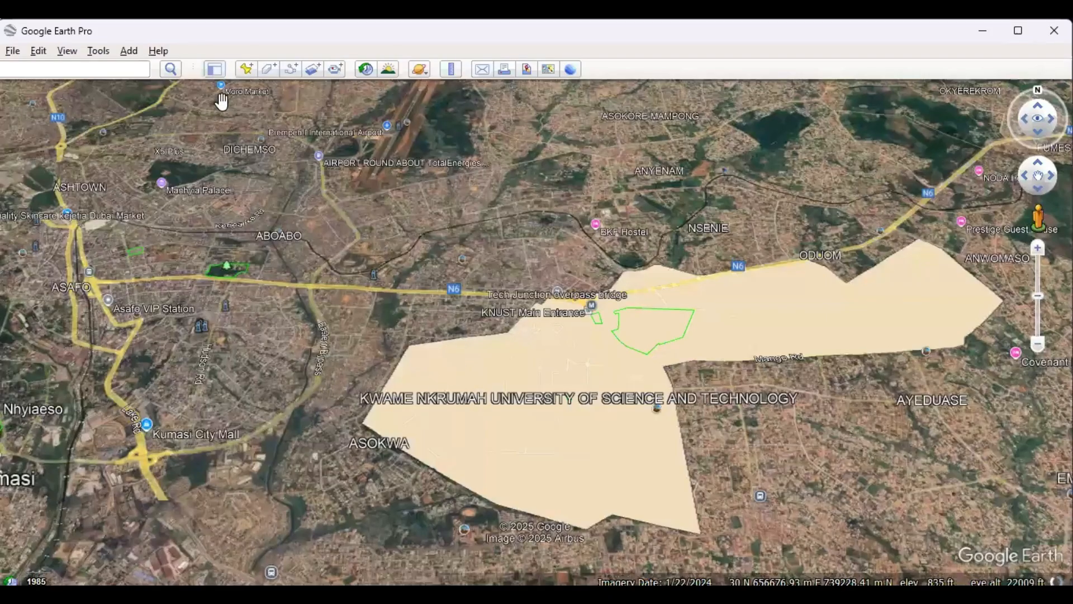
left_click(214, 68)
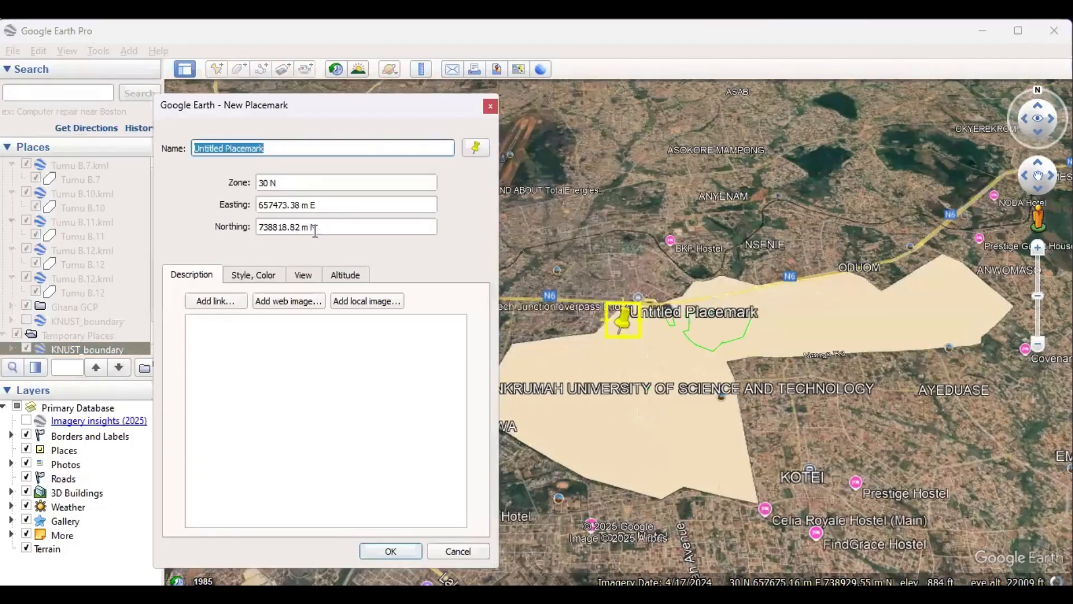
Move the untitled placemark beside the runway at Prempeh I International Airport, to about 655347 m E, 742338 m N
left_click_drag(621, 314, 552, 154)
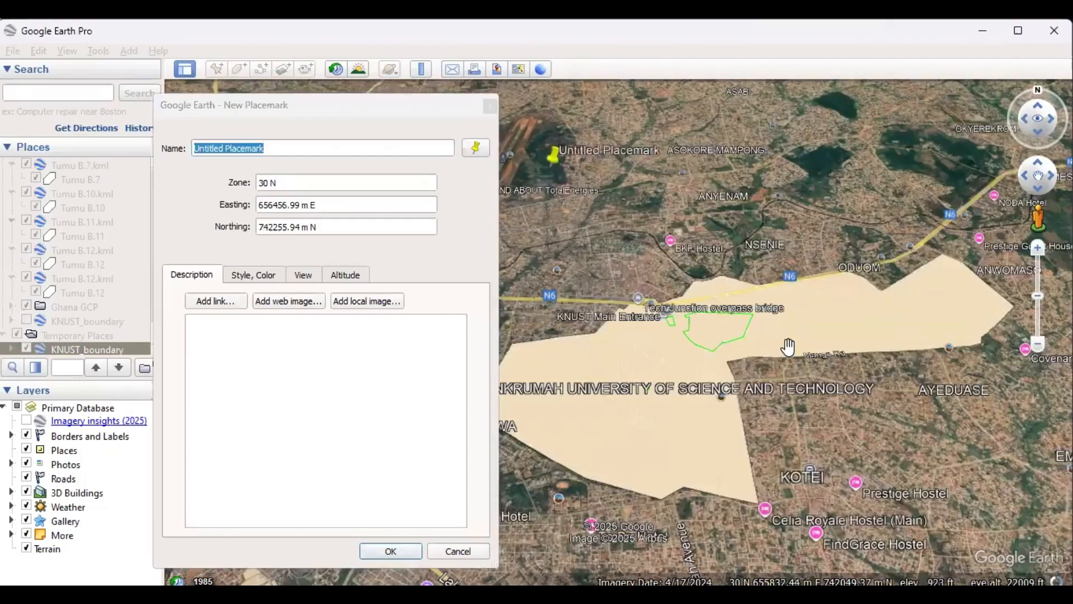
left_click_drag(726, 351, 788, 347)
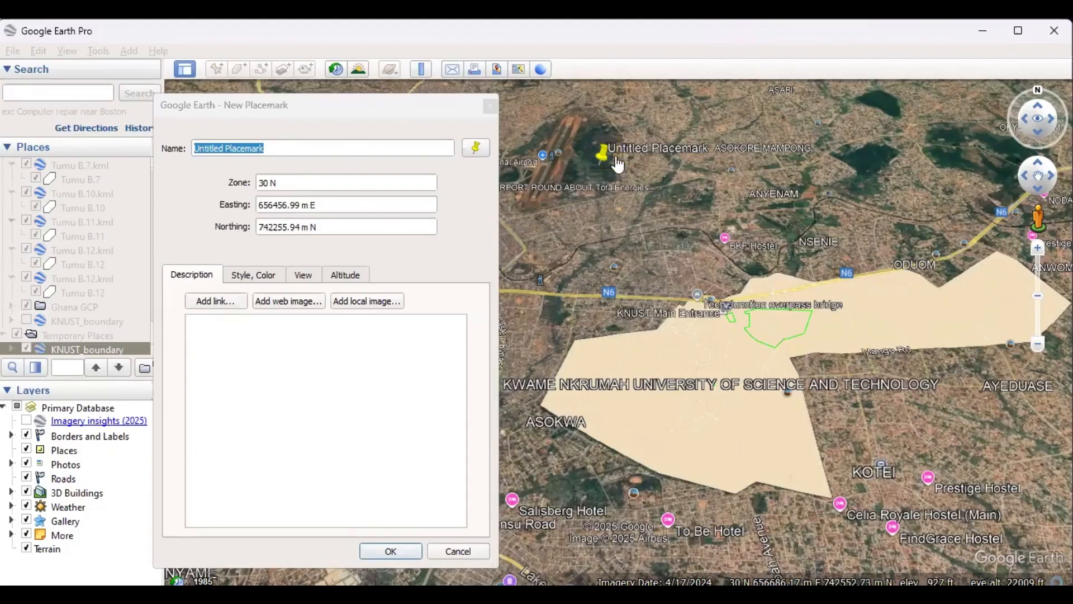
left_click_drag(604, 157, 609, 146)
left_click_drag(547, 169, 533, 179)
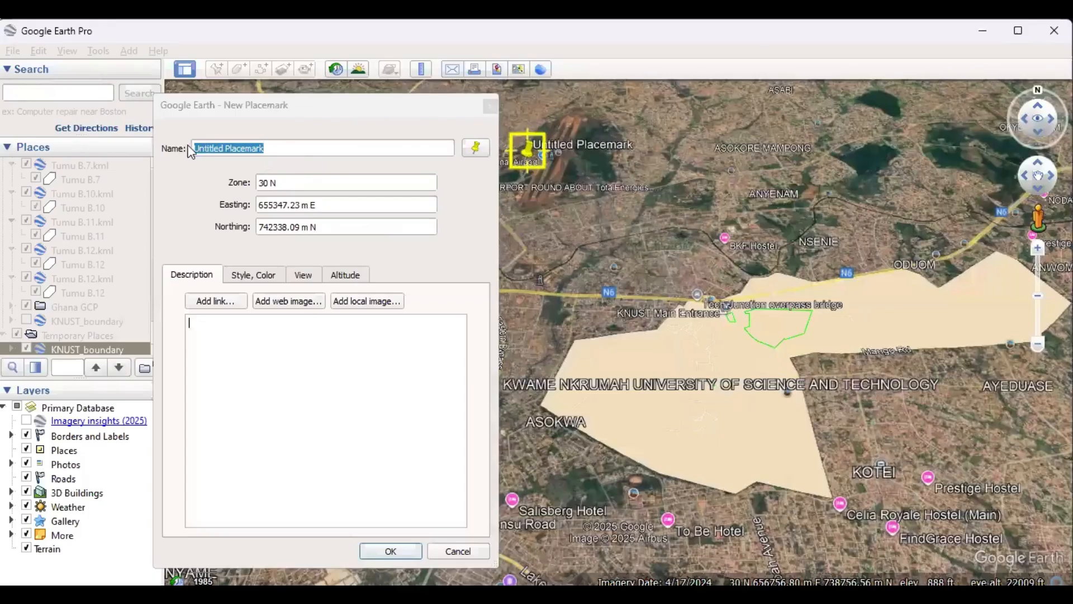
View the icon choices for the new placemark, and discard the placemark
left_click(476, 148)
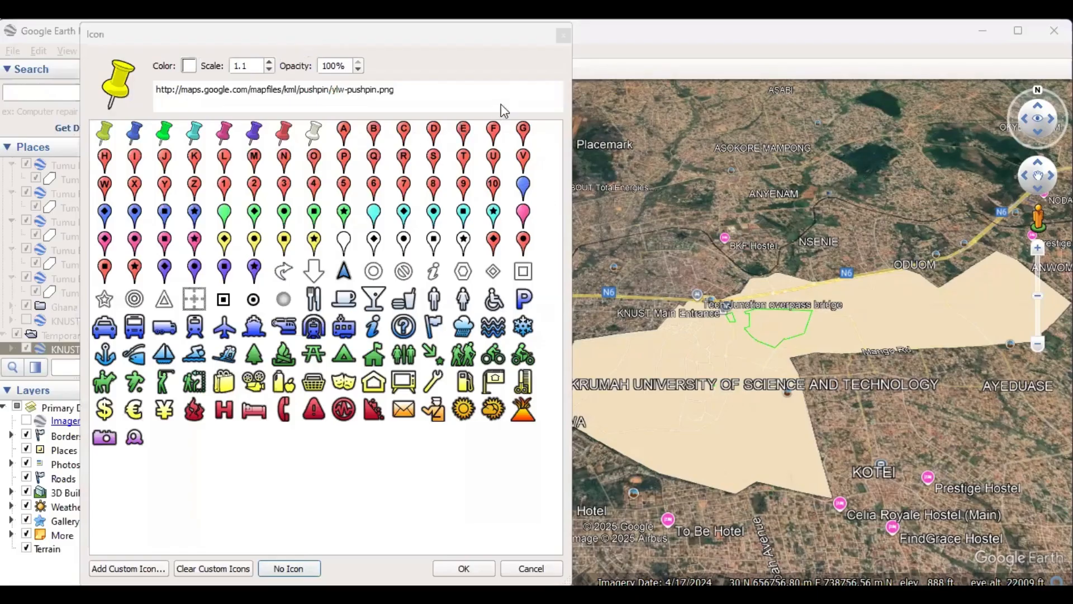
key("Escape")
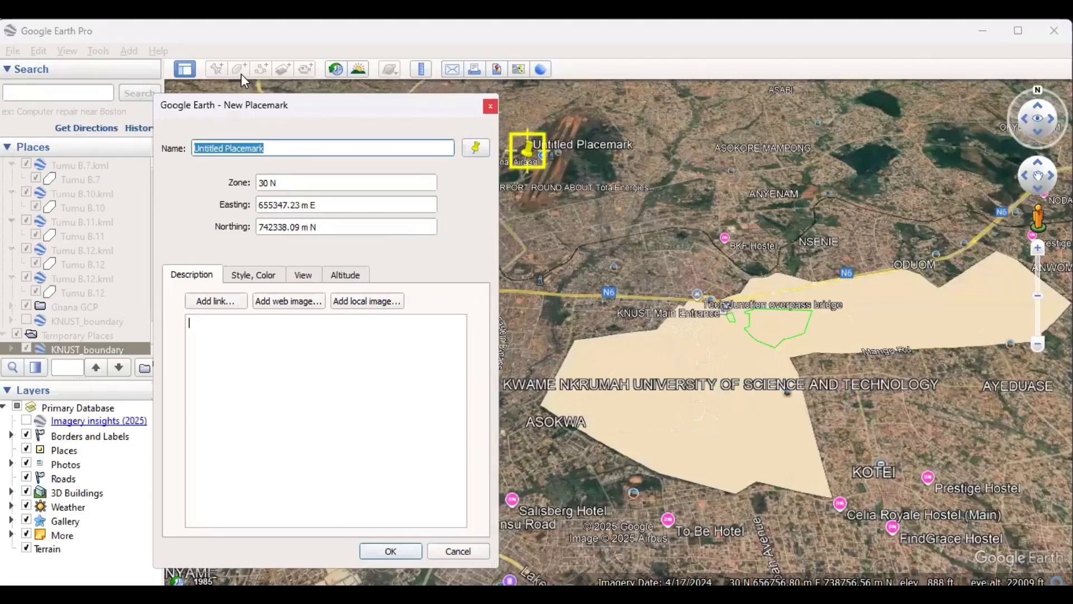
key("Escape")
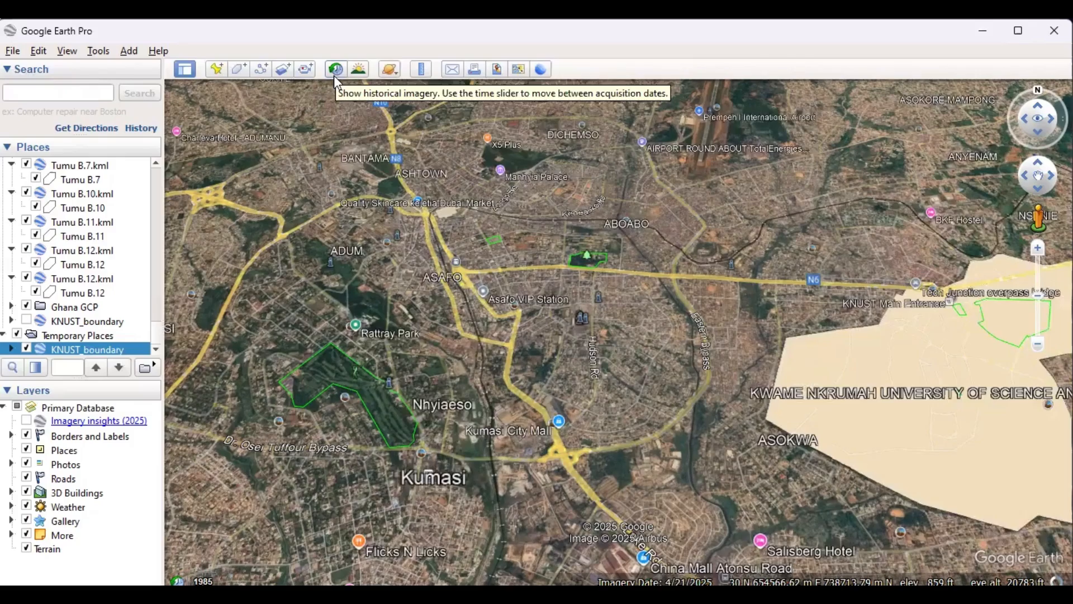
View historical imagery of Kumasi from 12/1985 up close around Asafo, and turn historical imagery off
left_click(336, 69)
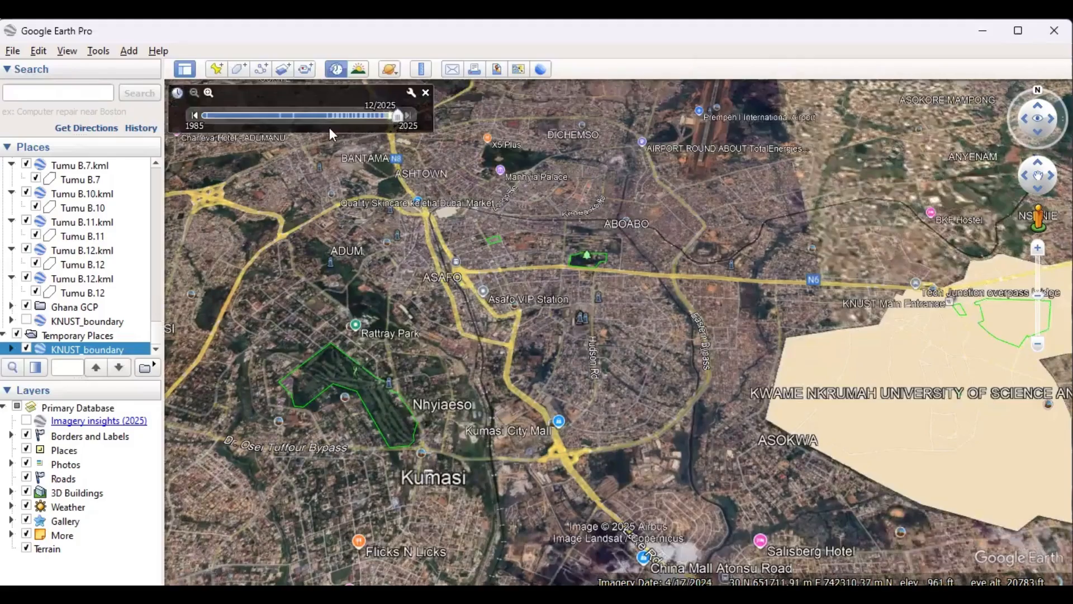
left_click_drag(330, 129, 254, 122)
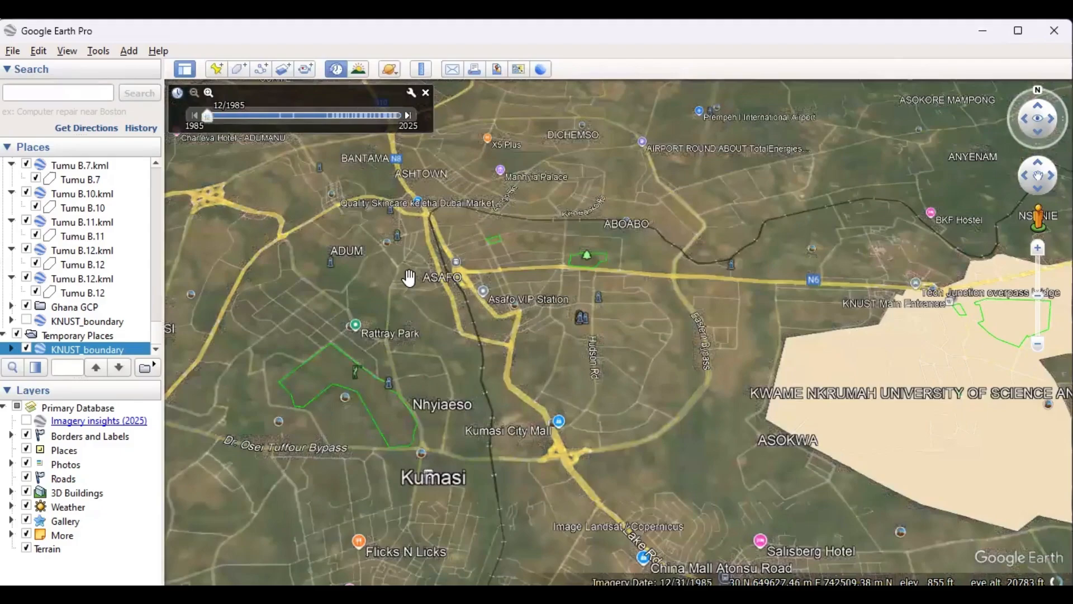
scroll(628, 382, "up", 4)
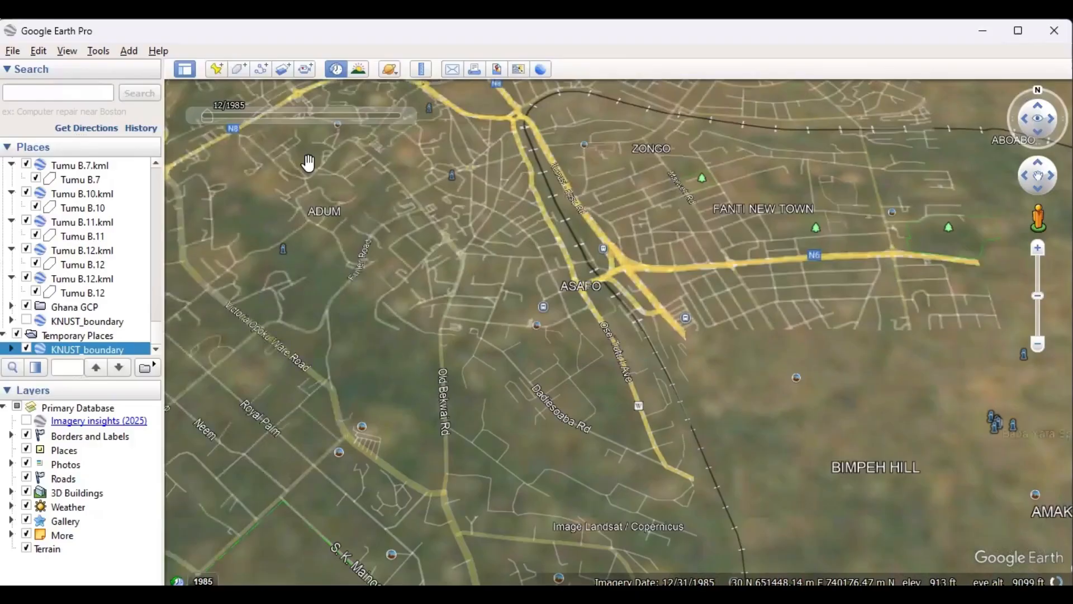
mouse_move(321, 118)
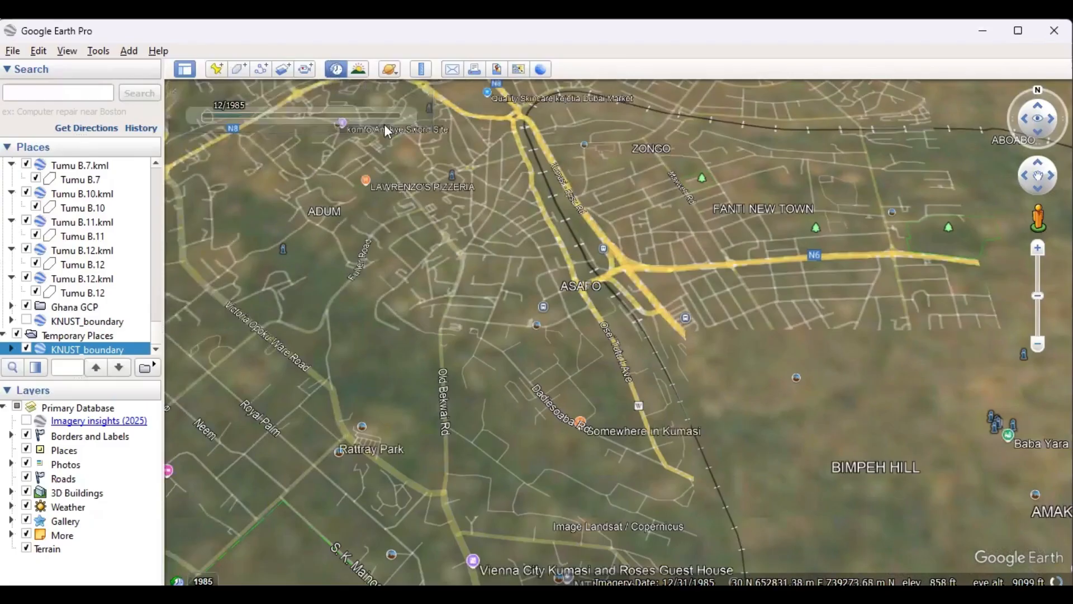
mouse_move(416, 118)
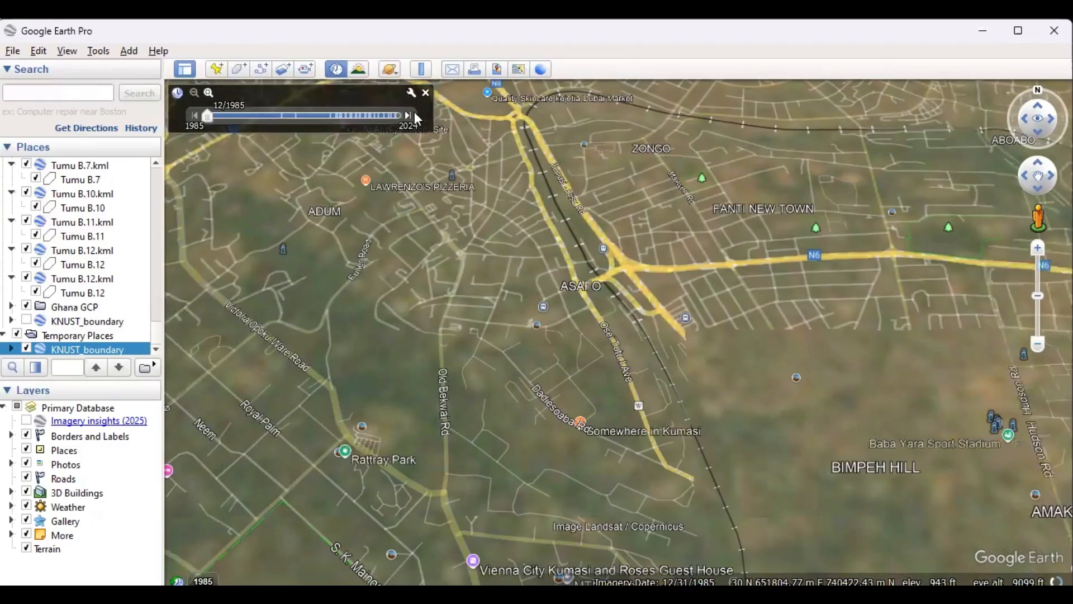
left_click(355, 80)
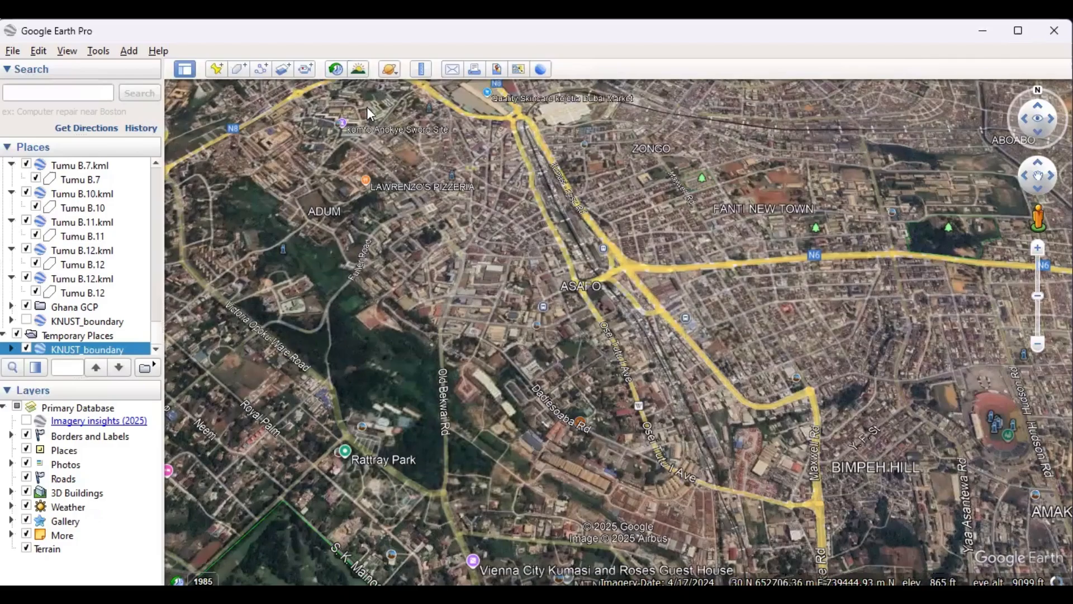
Preview sunlight over Kumasi at 2:05 pm and 9:49 am on 12/13/2025, and turn the sunlight off
left_click(358, 69)
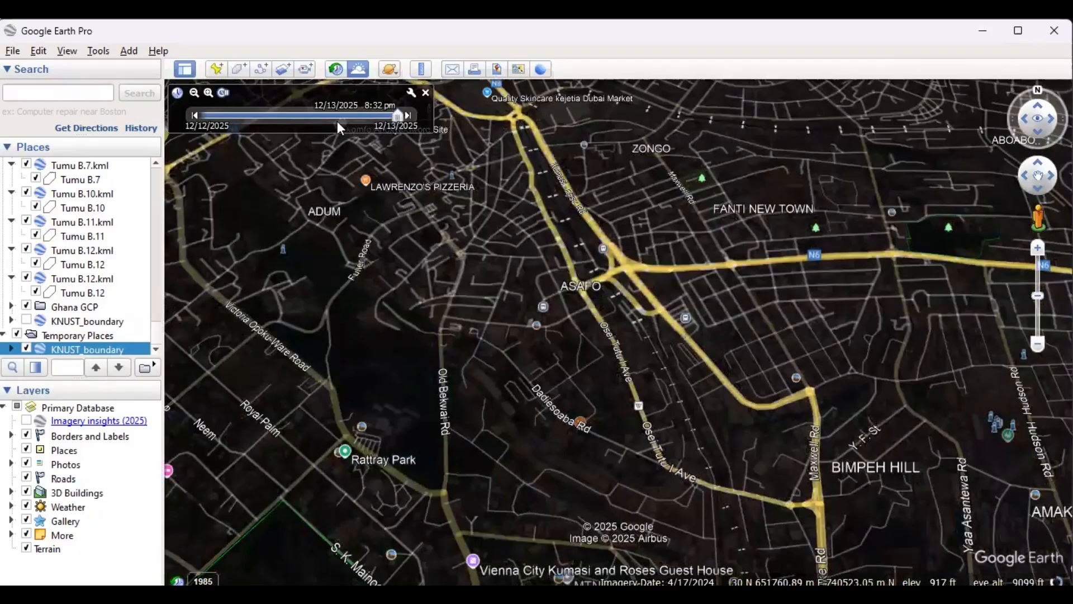
left_click_drag(337, 122, 314, 121)
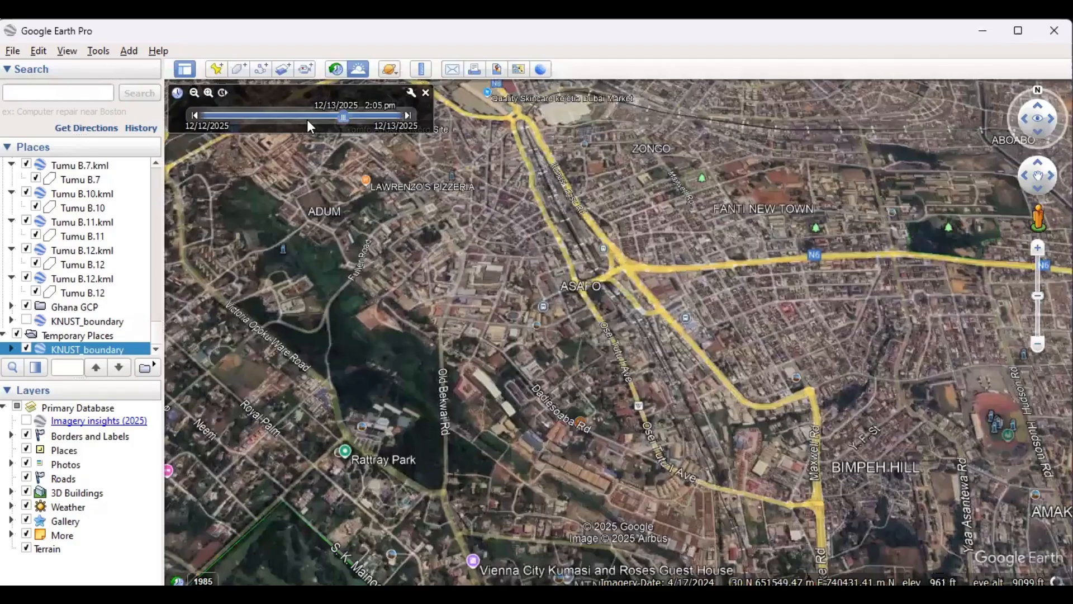
left_click(307, 117)
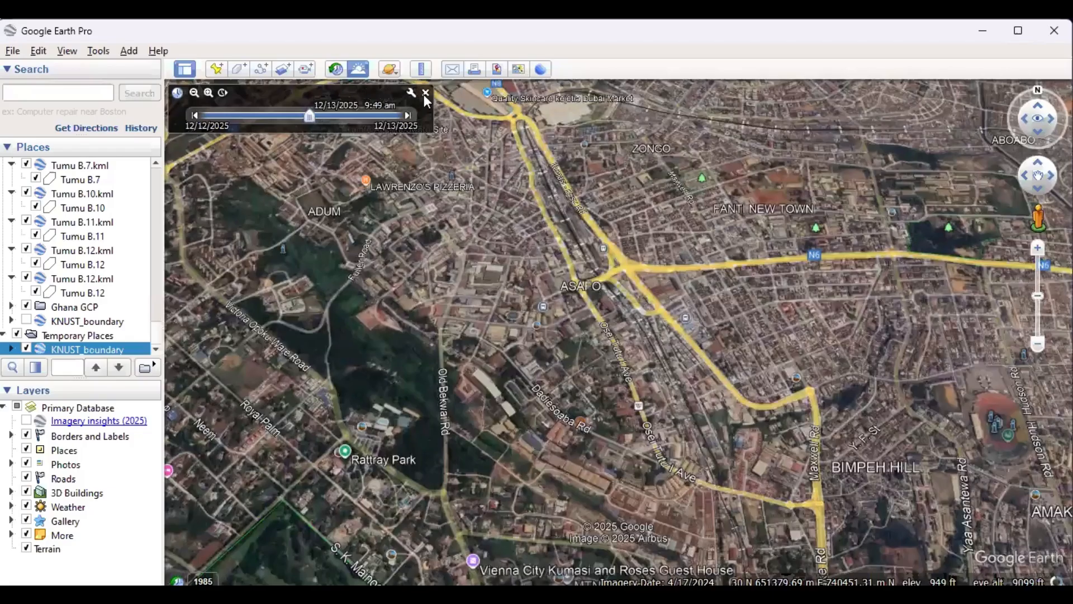
left_click(360, 70)
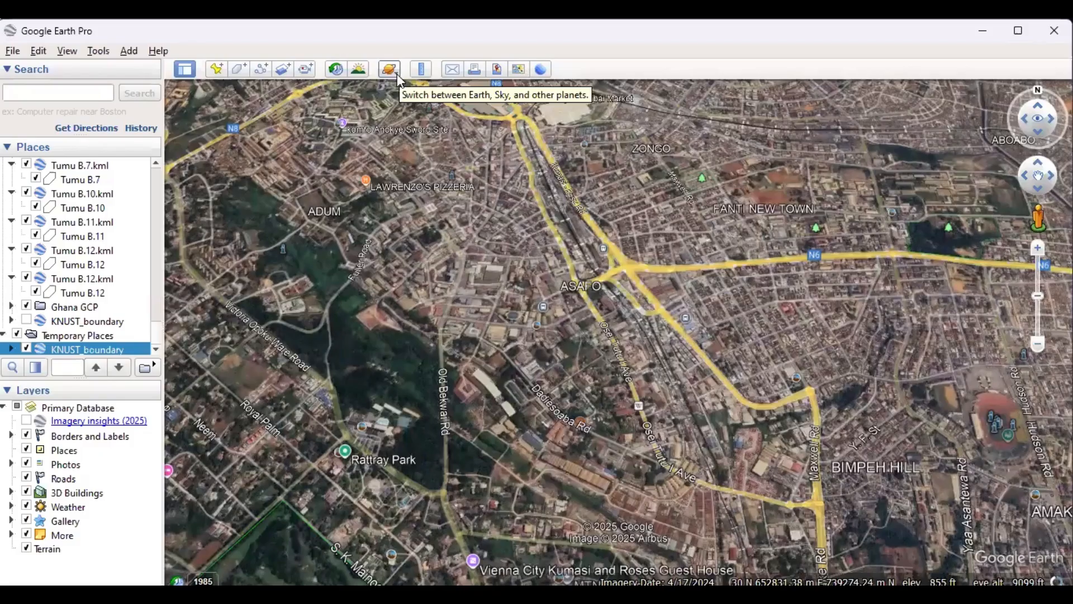
Switch the globe to Mars and from there to the Moon
left_click(401, 118)
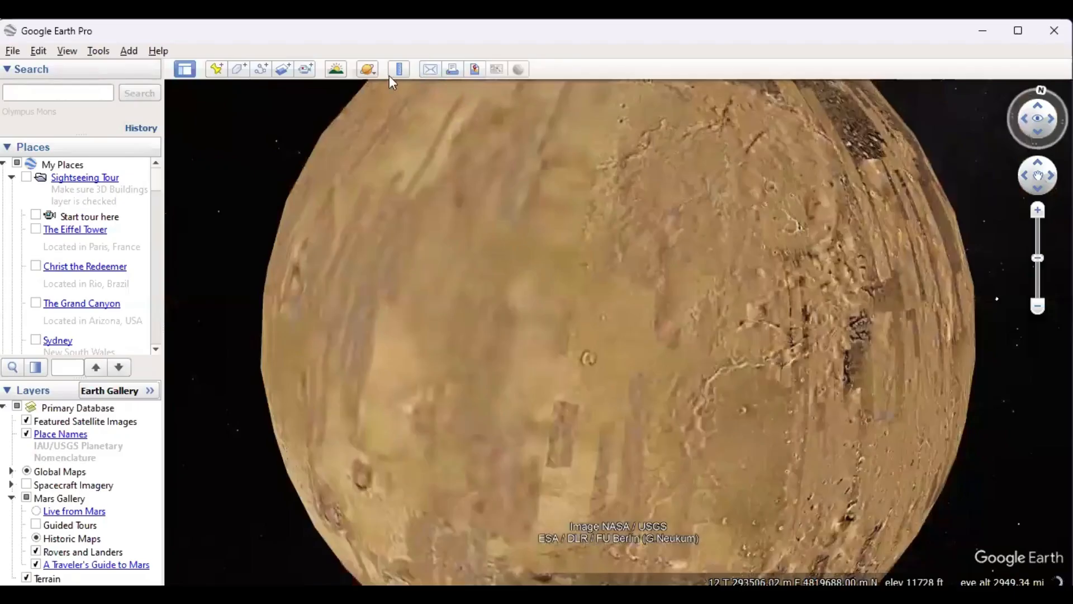
left_click(368, 69)
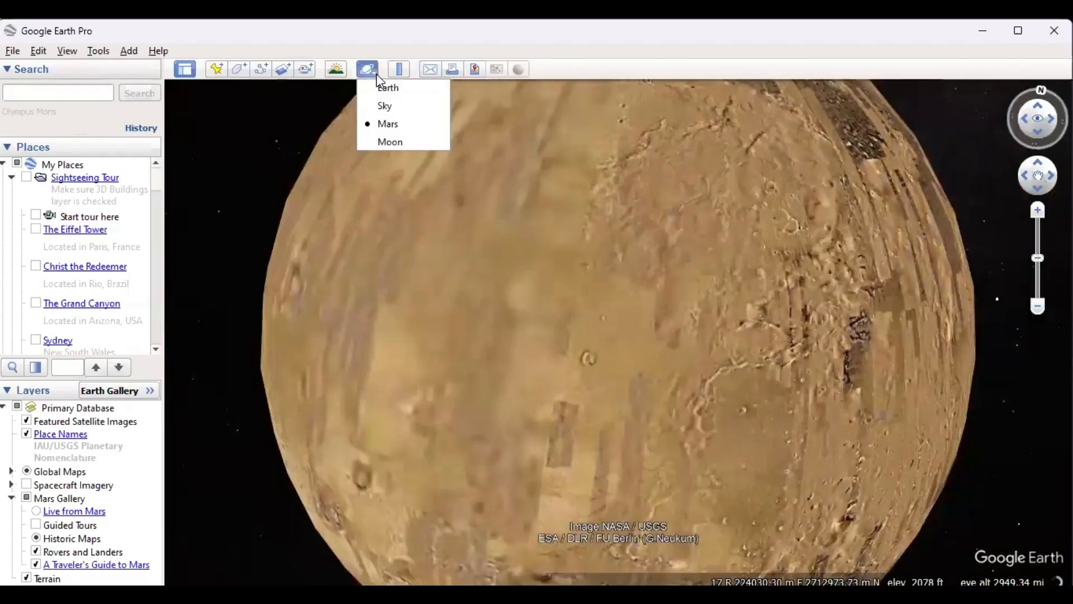
left_click(384, 143)
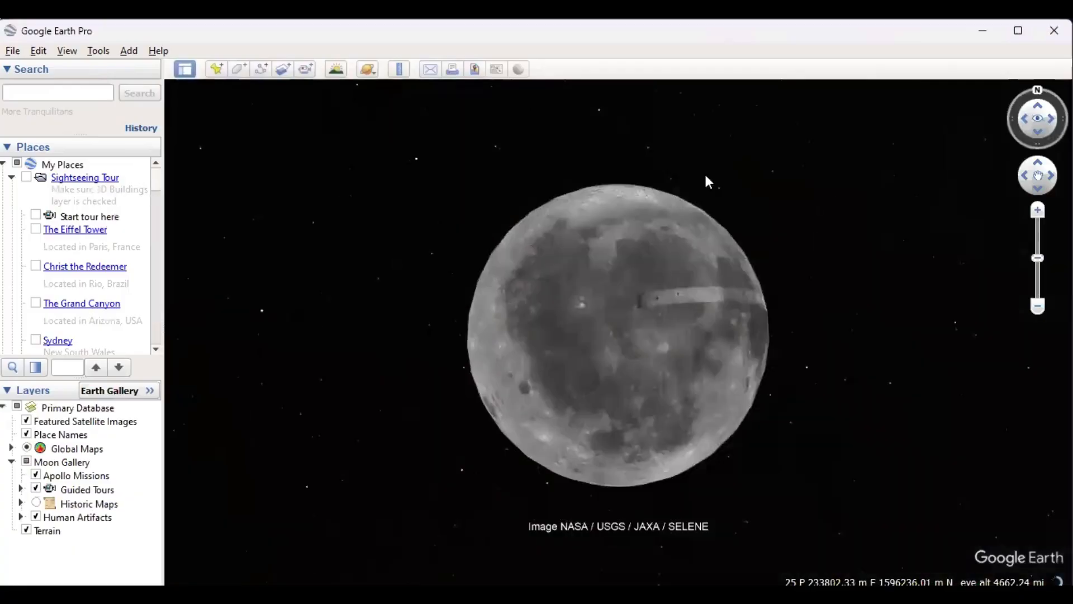
Examine the Moon's surface up close, including the areas around the Apollo 15 and Apollo 17 landing sites
scroll(694, 297, "up", 3)
left_click_drag(694, 297, 621, 243)
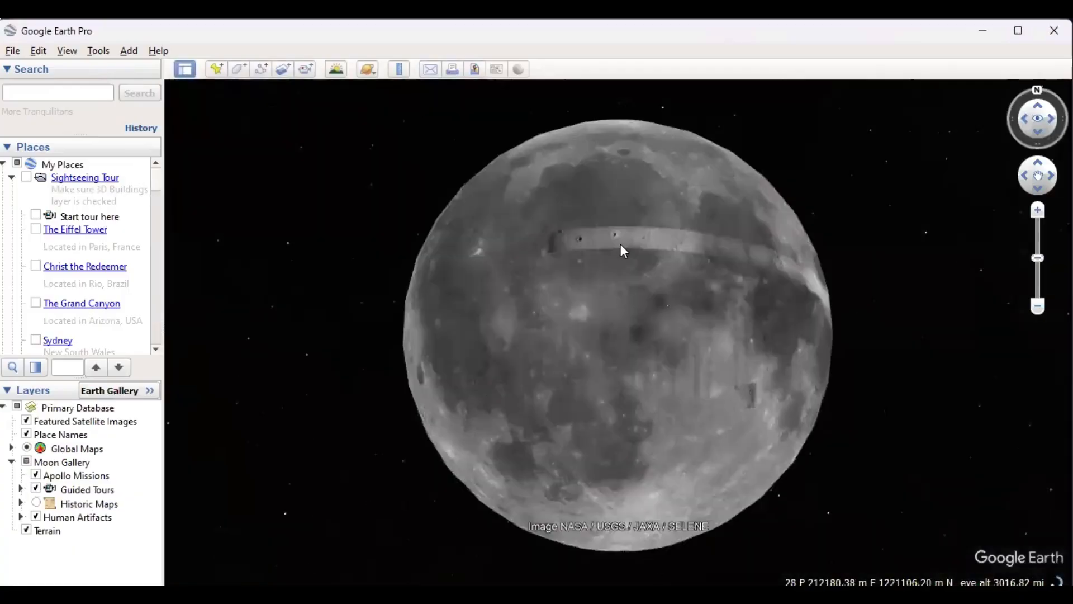
scroll(620, 244, "up", 2)
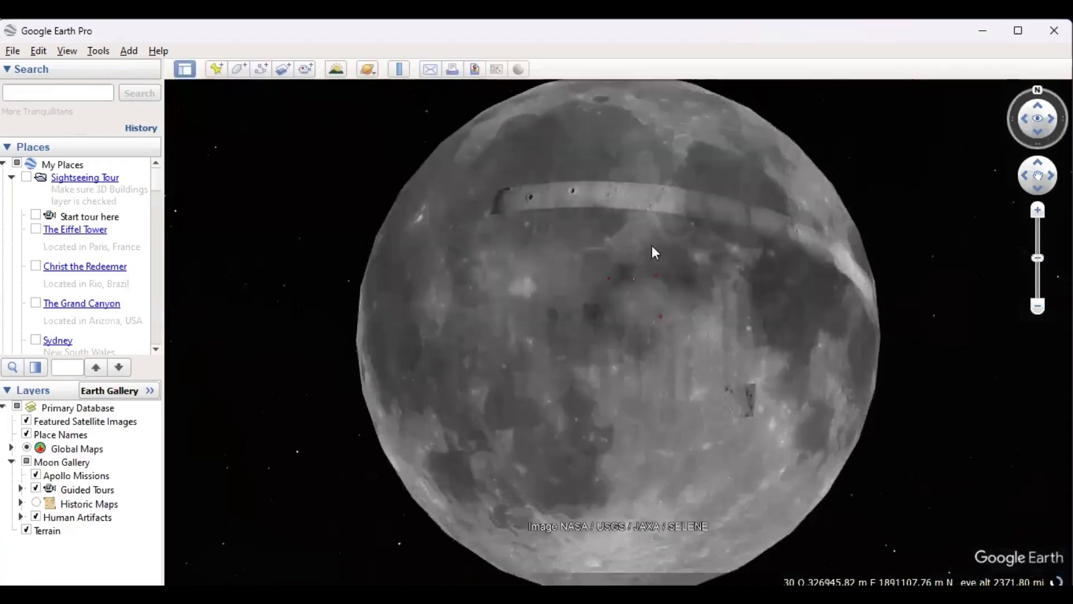
scroll(657, 257, "up", 2)
scroll(664, 290, "up", 3)
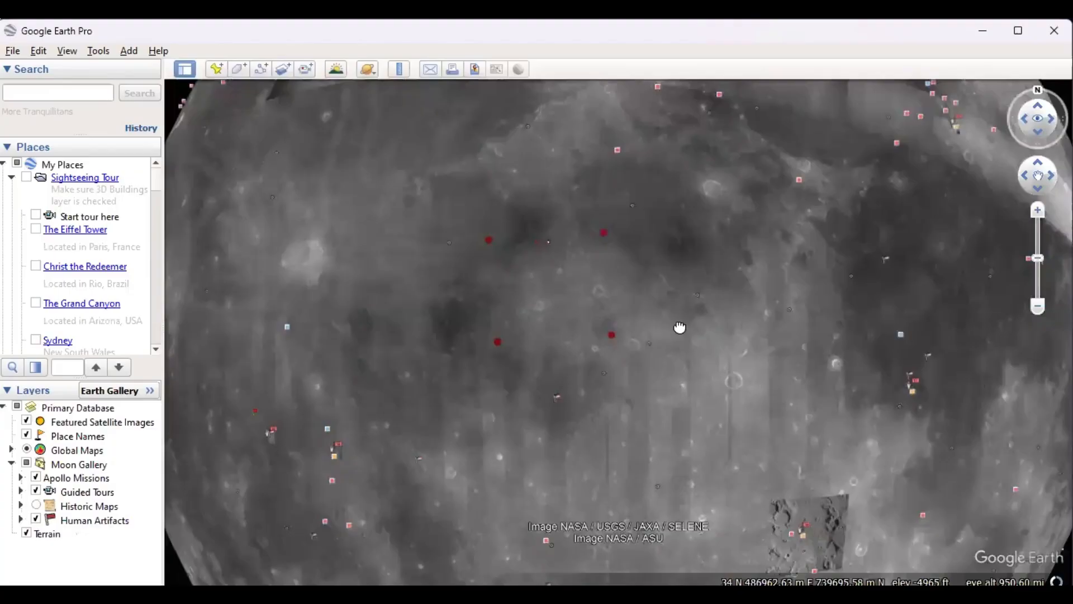
left_click_drag(679, 327, 736, 399)
left_click_drag(640, 293, 709, 307)
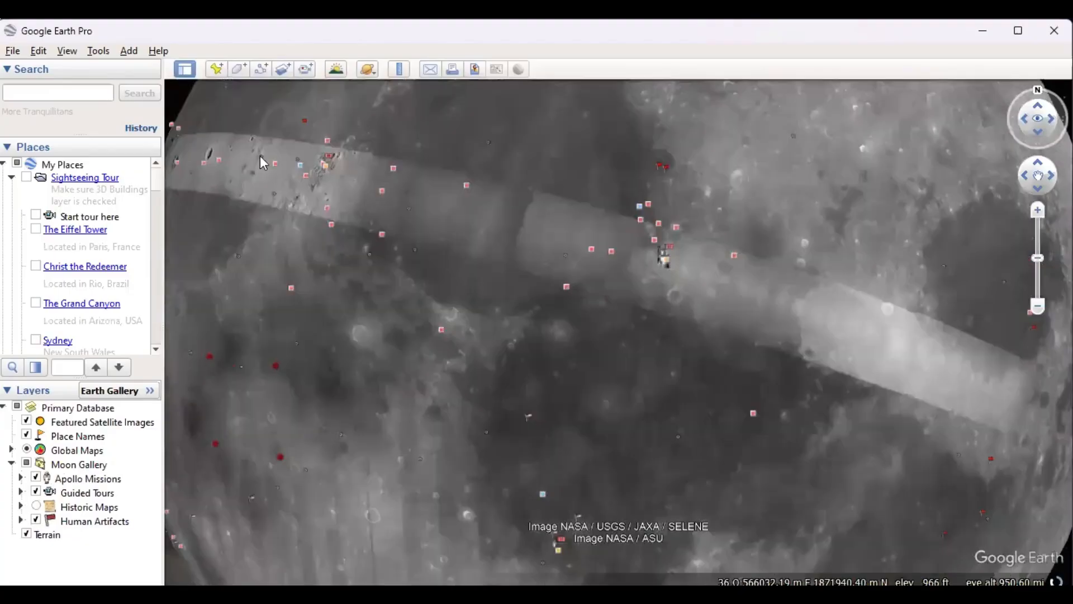
scroll(515, 231, "up", 3)
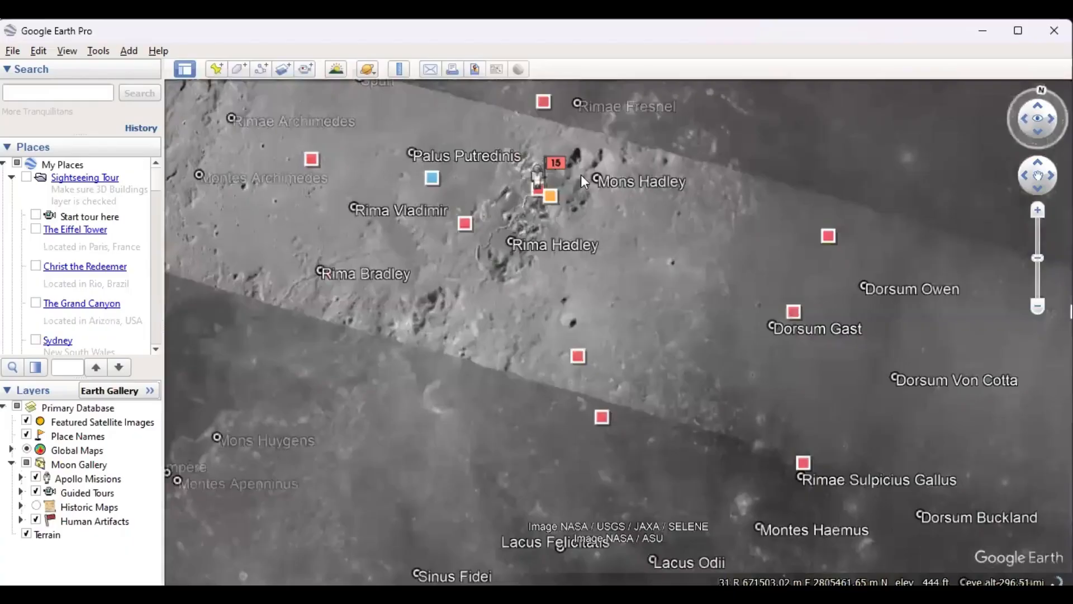
left_click_drag(566, 221, 554, 217)
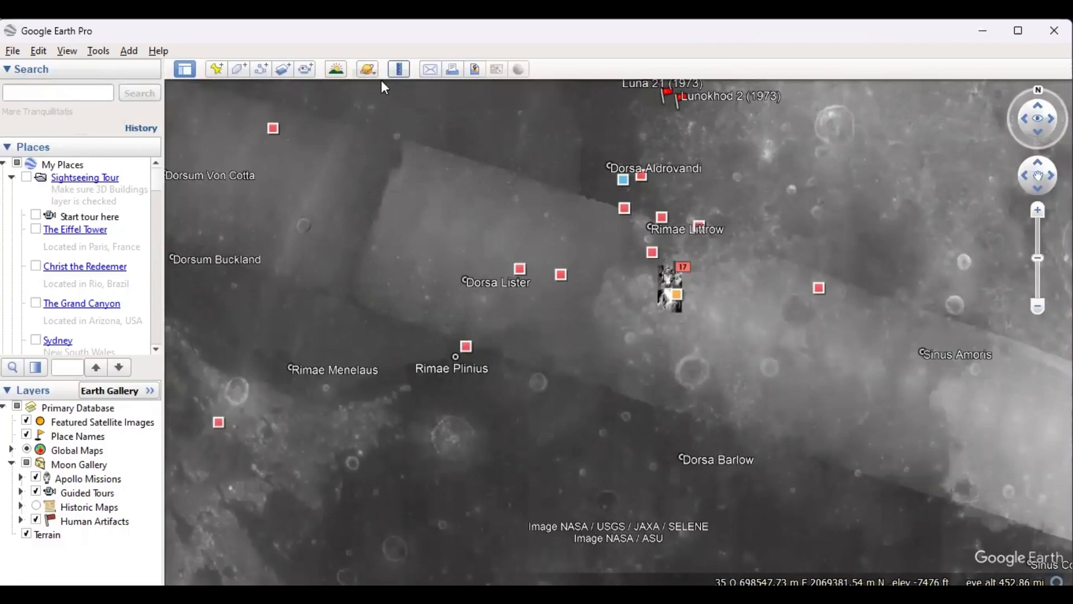
Switch the globe from the Moon back to Earth
left_click(382, 79)
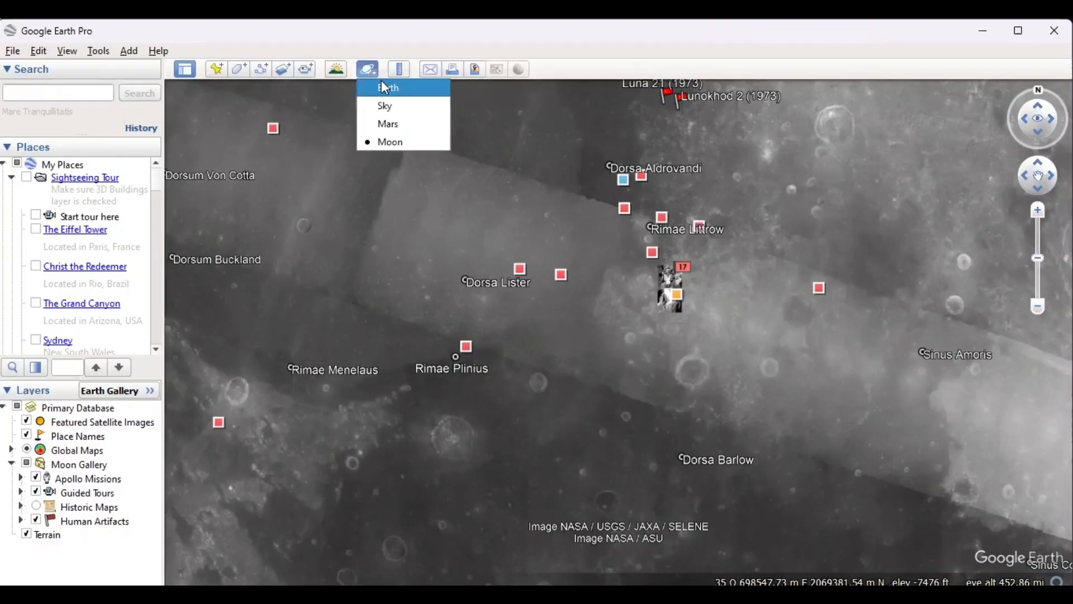
key("Return")
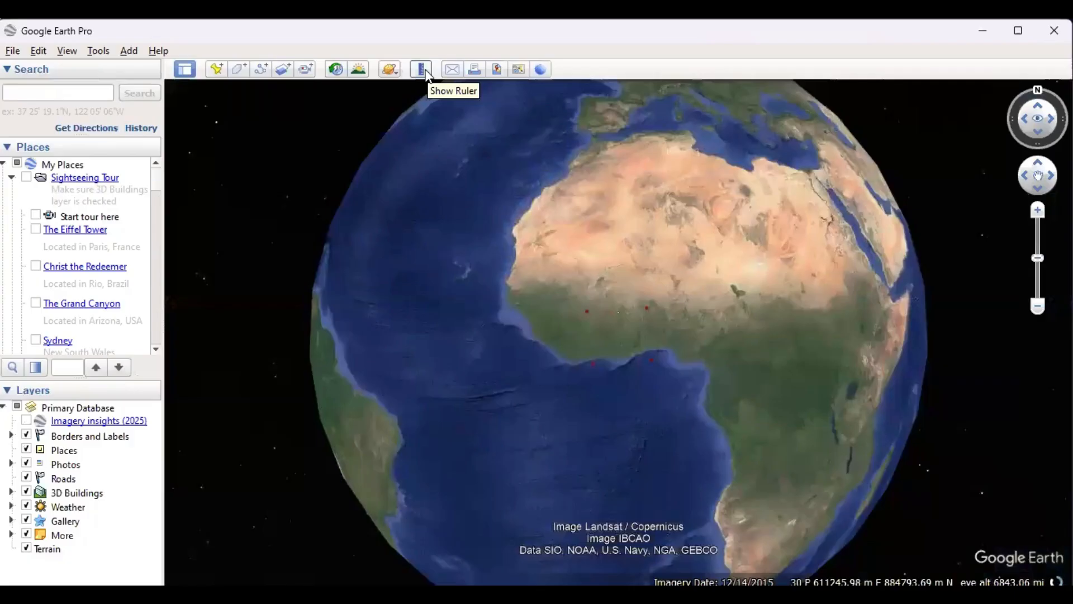
Measure straight-line distances across northern Africa with the Ruler, starting from Morocco and trying different end points
left_click(423, 69)
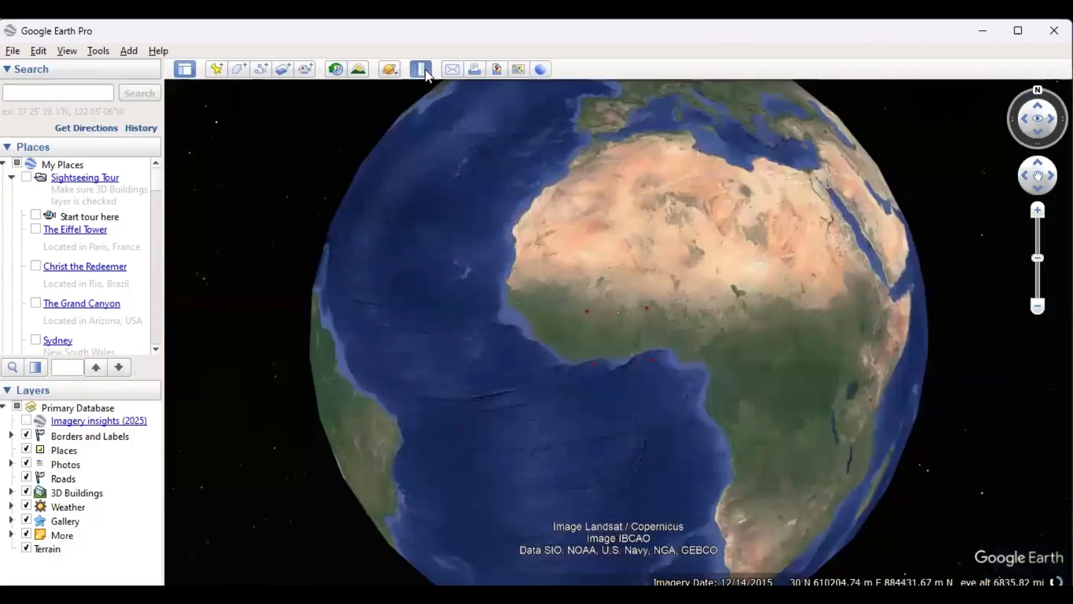
left_click(585, 171)
left_click(857, 256)
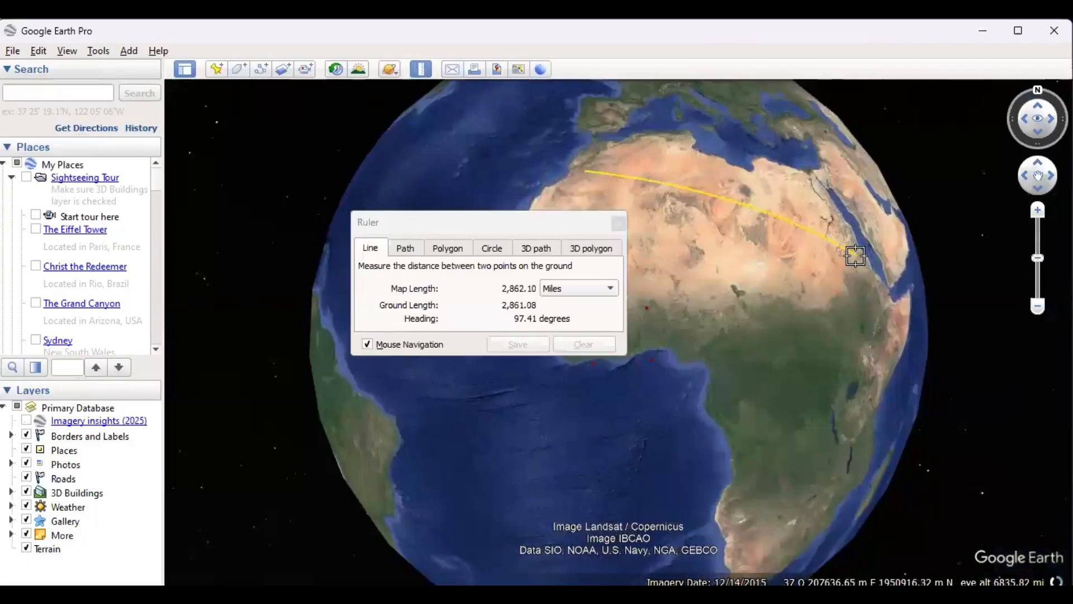
left_click(885, 302)
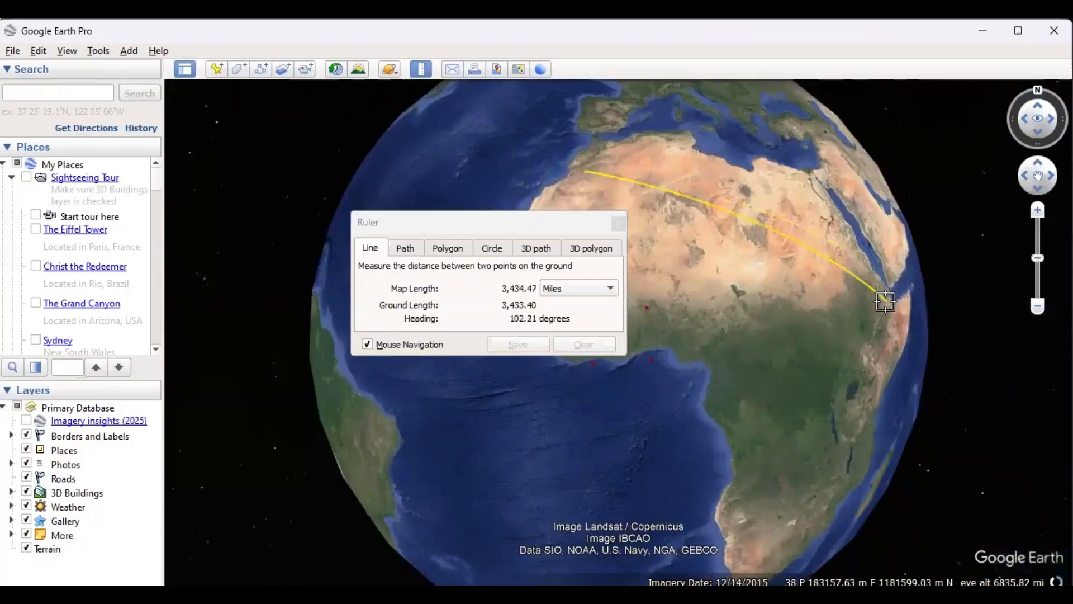
left_click_drag(887, 303, 884, 303)
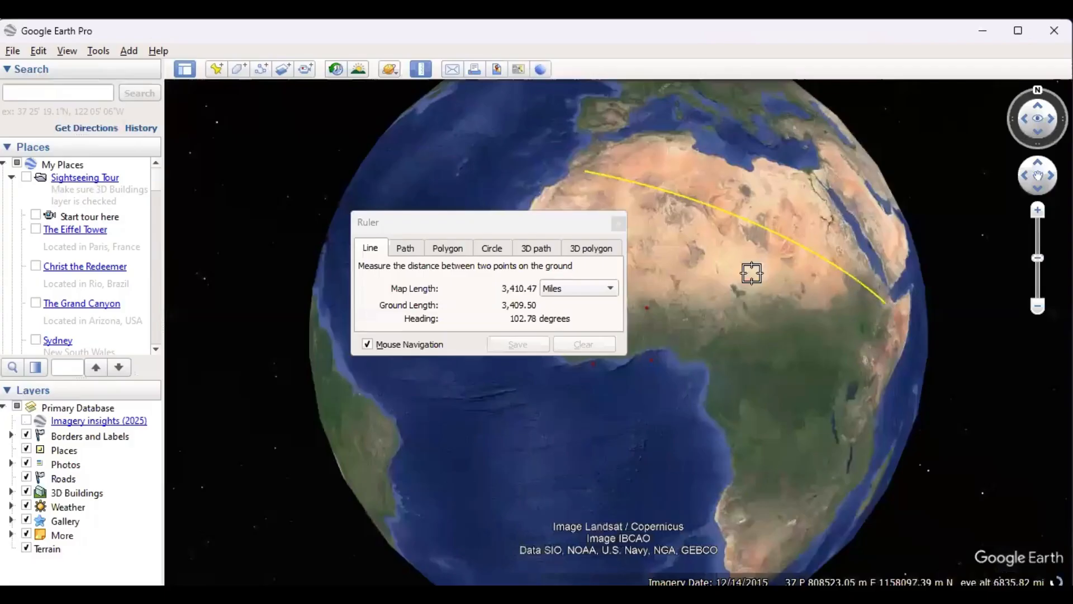
left_click(696, 271)
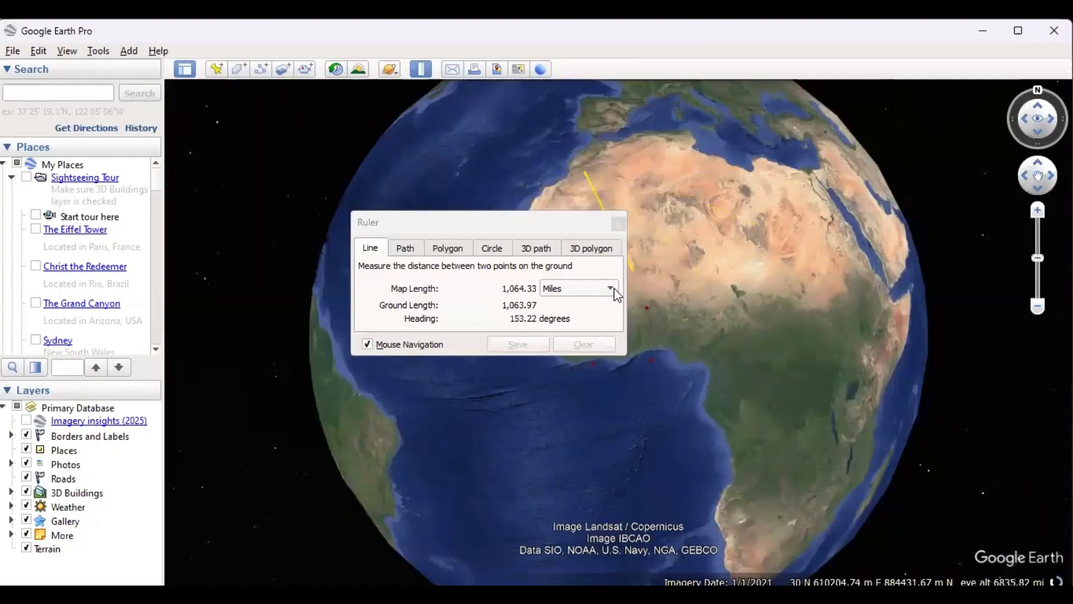
Review the length units available for the Ruler's line measurement and close the Ruler
left_click(610, 289)
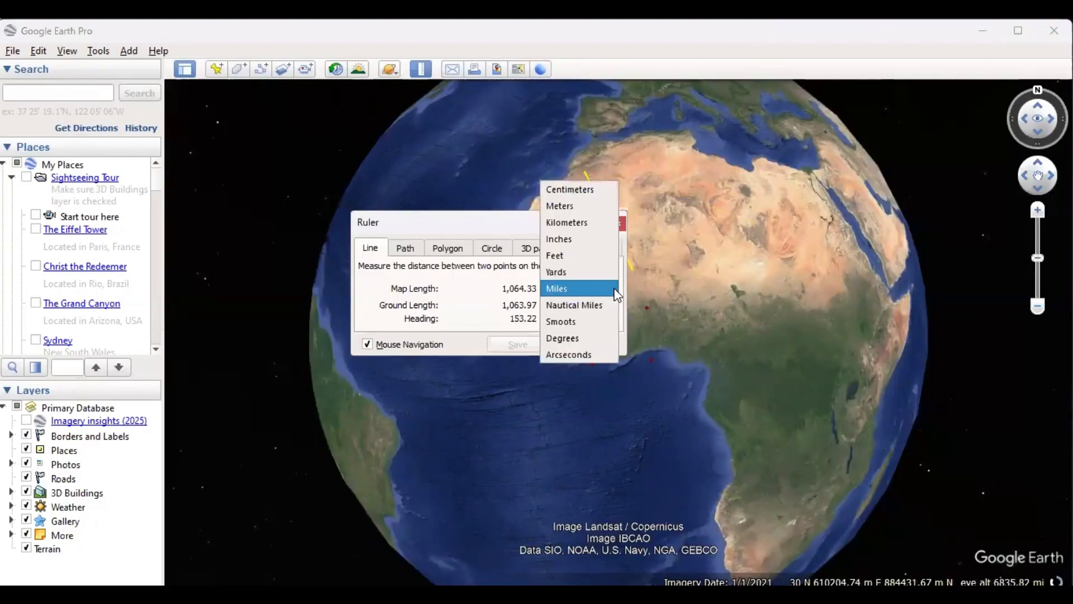
left_click(621, 223)
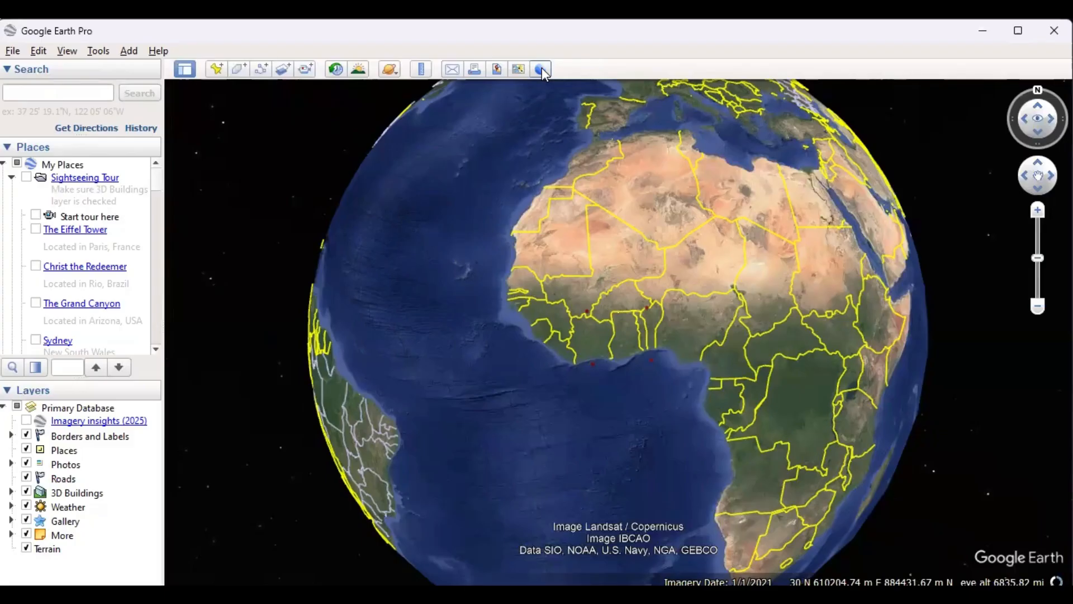
Examine Ghana from the globe level down to the Kwame Nkrumah University of Science and Technology area in Kumasi
scroll(475, 252, "down", 2)
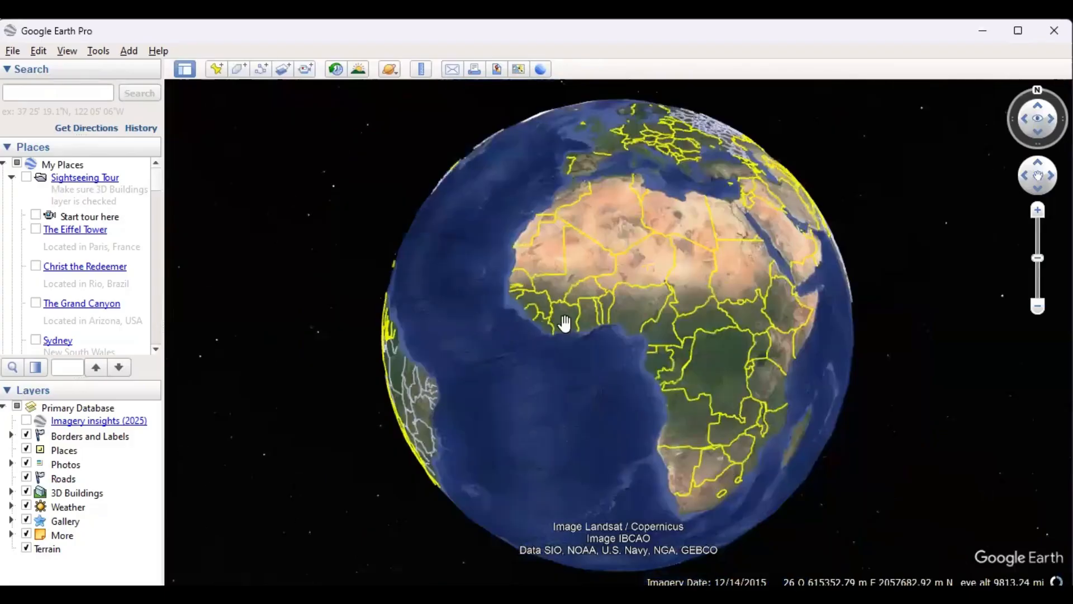
scroll(414, 222, "up", 2)
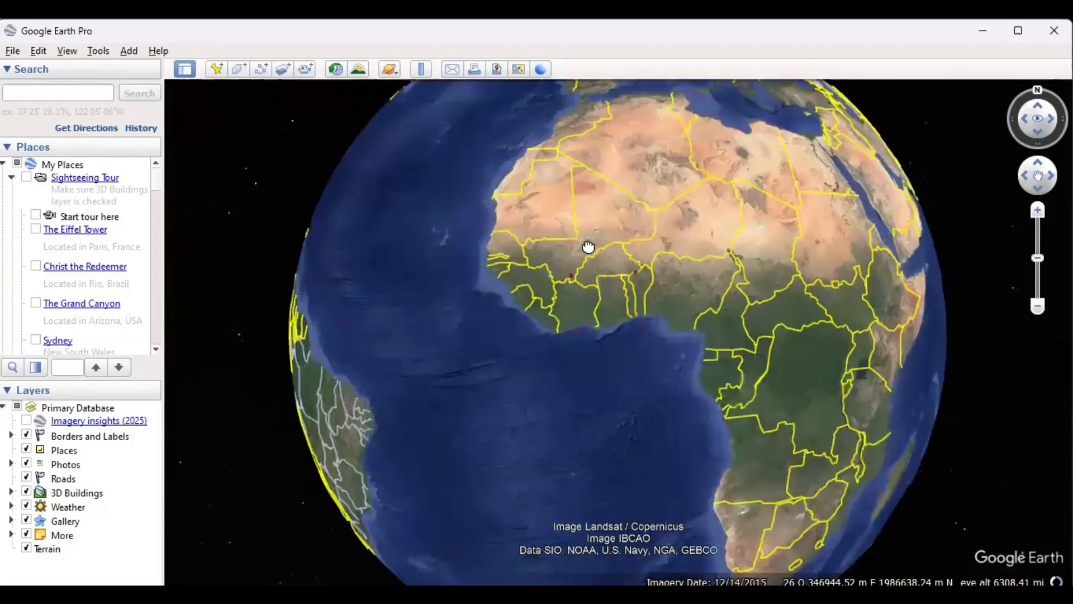
left_click_drag(507, 255, 766, 352)
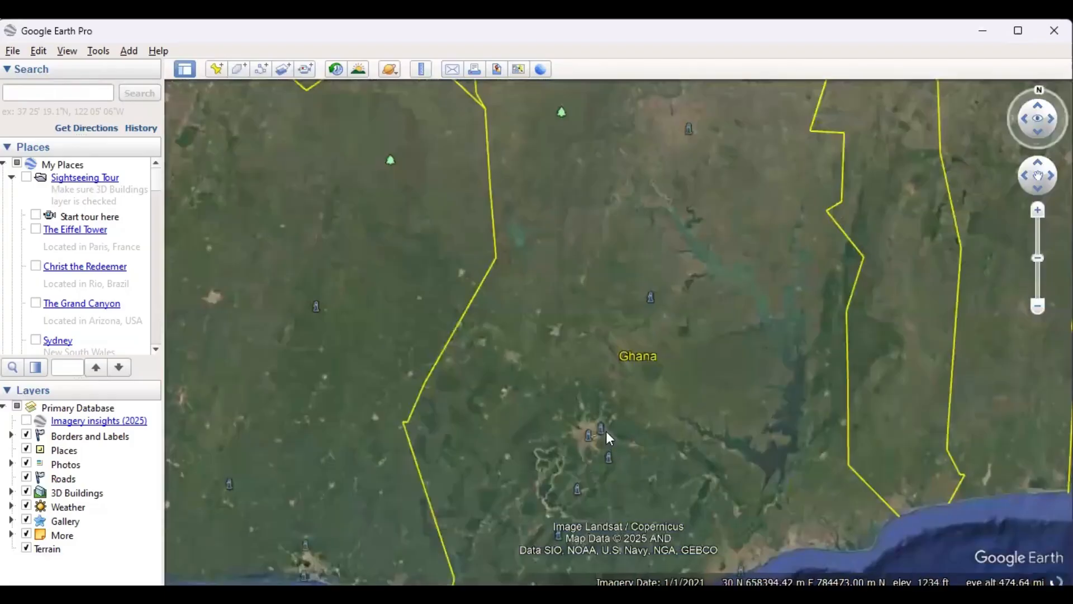
scroll(606, 431, "up", 2)
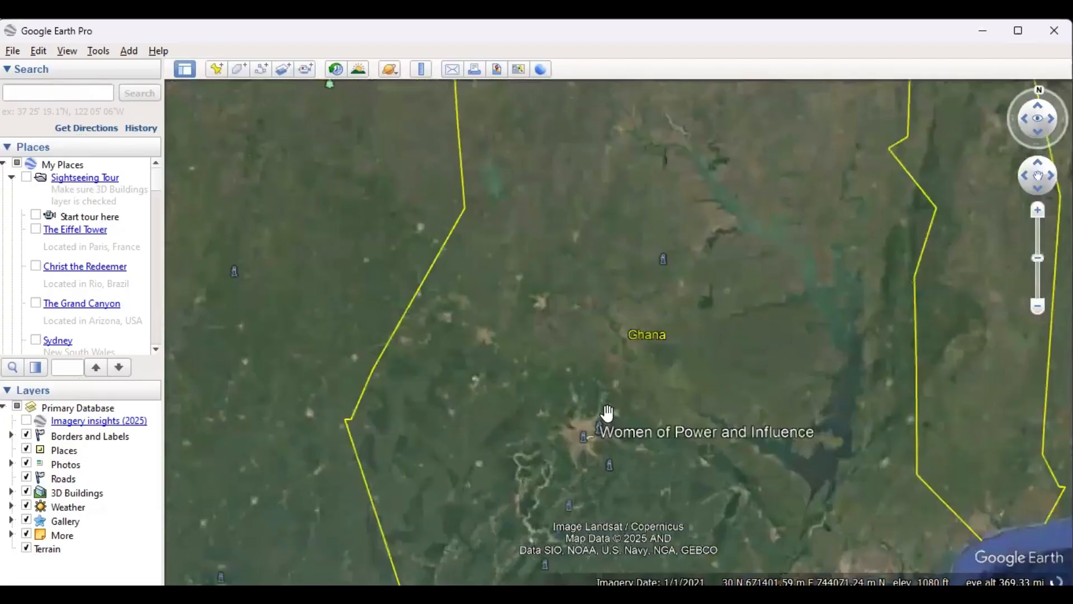
scroll(607, 428, "down", 2)
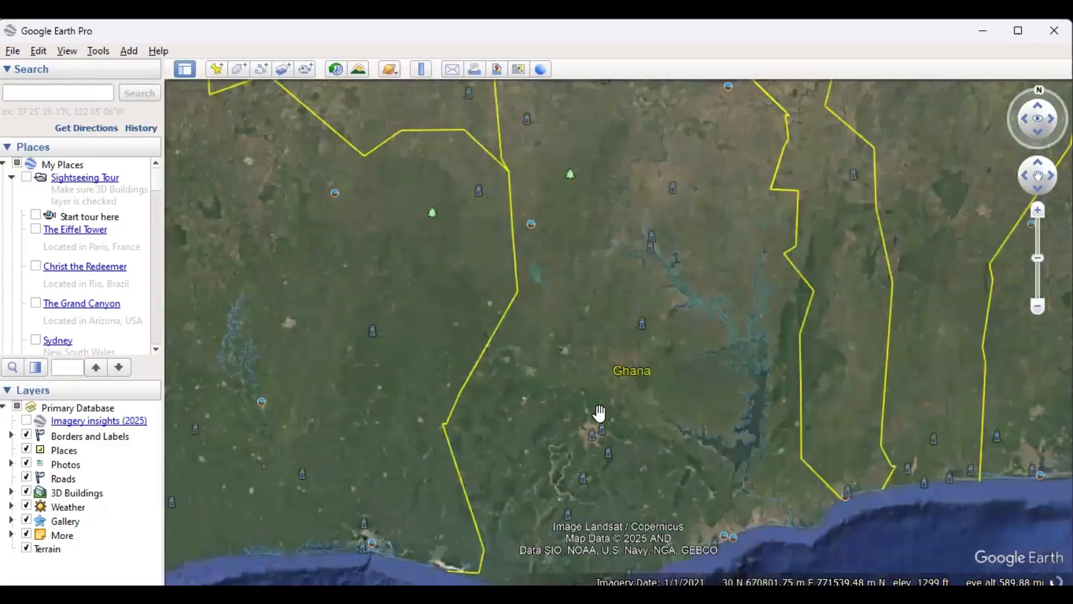
scroll(539, 252, "up", 4)
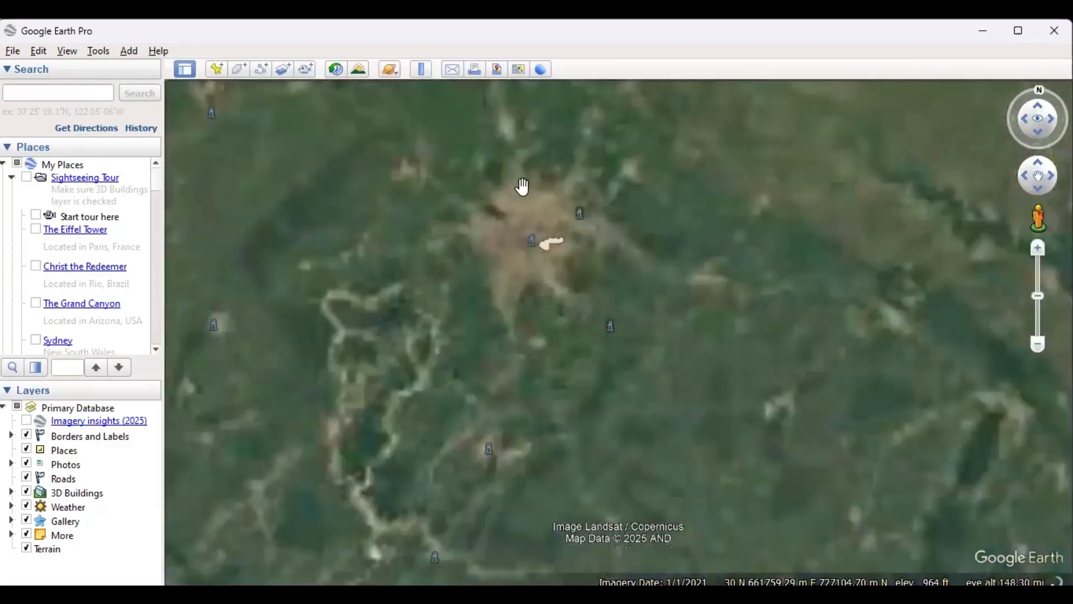
scroll(598, 391, "up", 4)
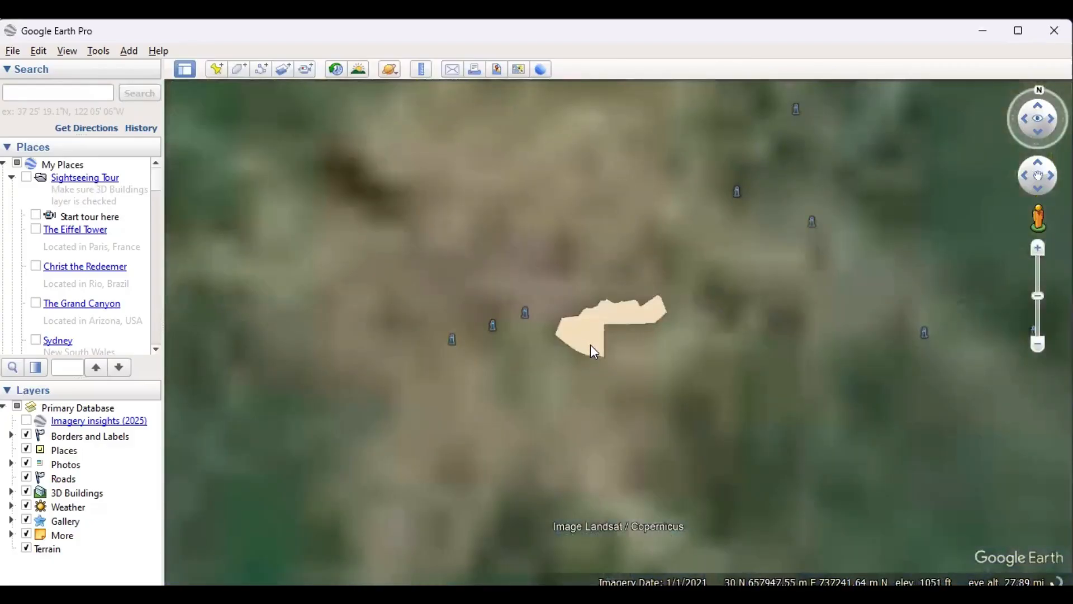
scroll(594, 336, "up", 1)
scroll(594, 336, "up", 3)
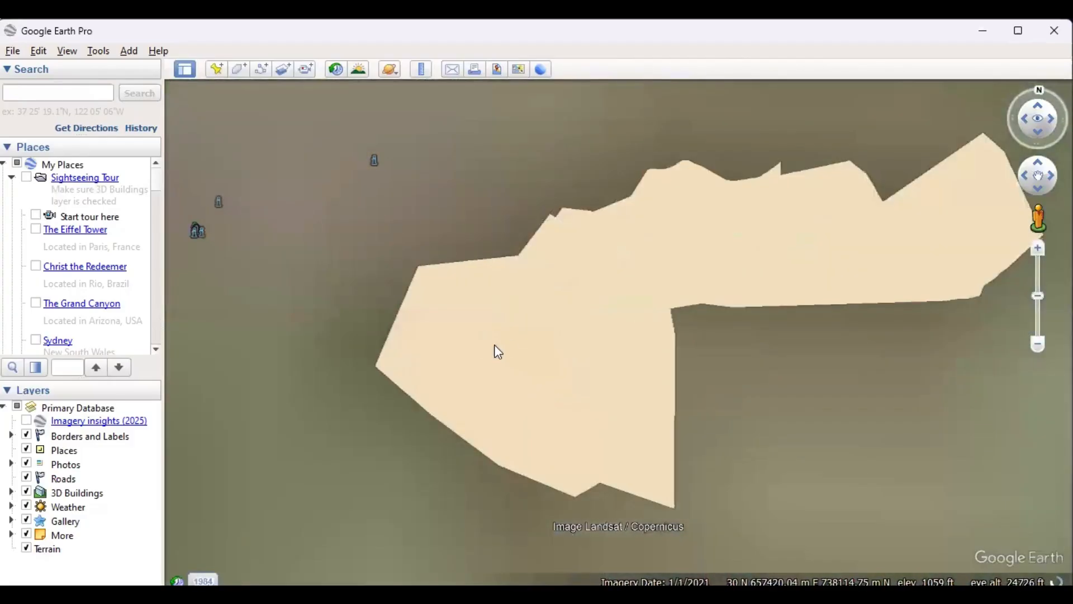
scroll(494, 345, "down", 1)
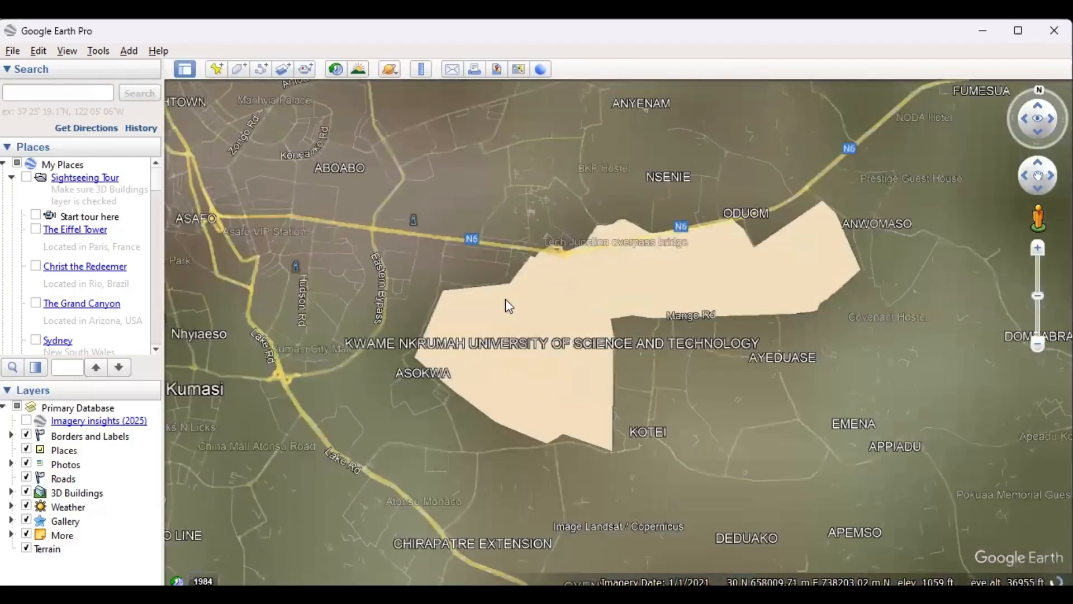
scroll(505, 305, "up", 1)
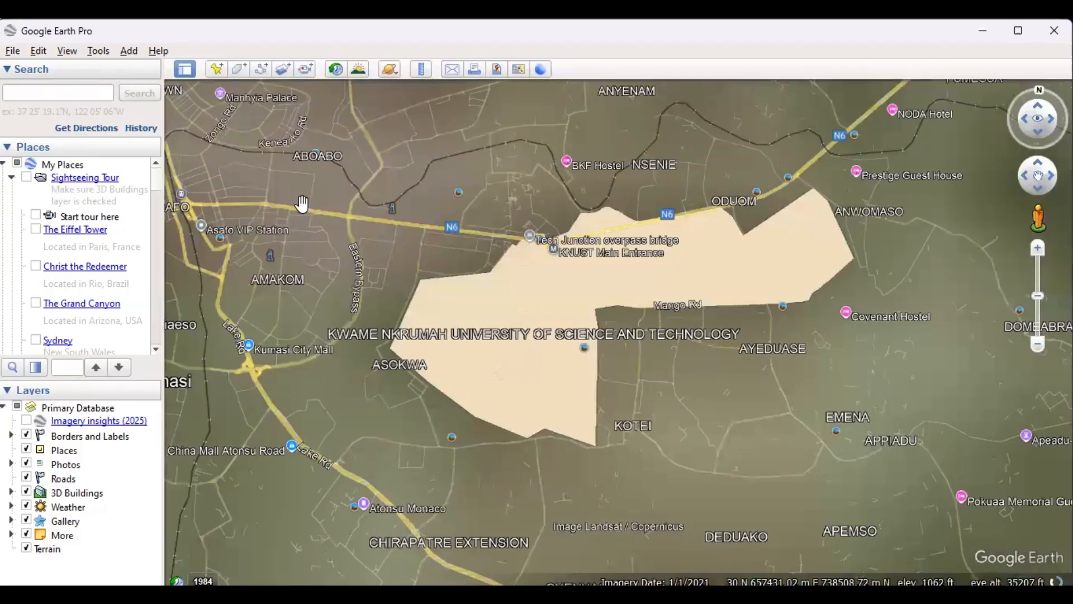
Reset both the tilt and the compass of the view over the university area
left_click(62, 54)
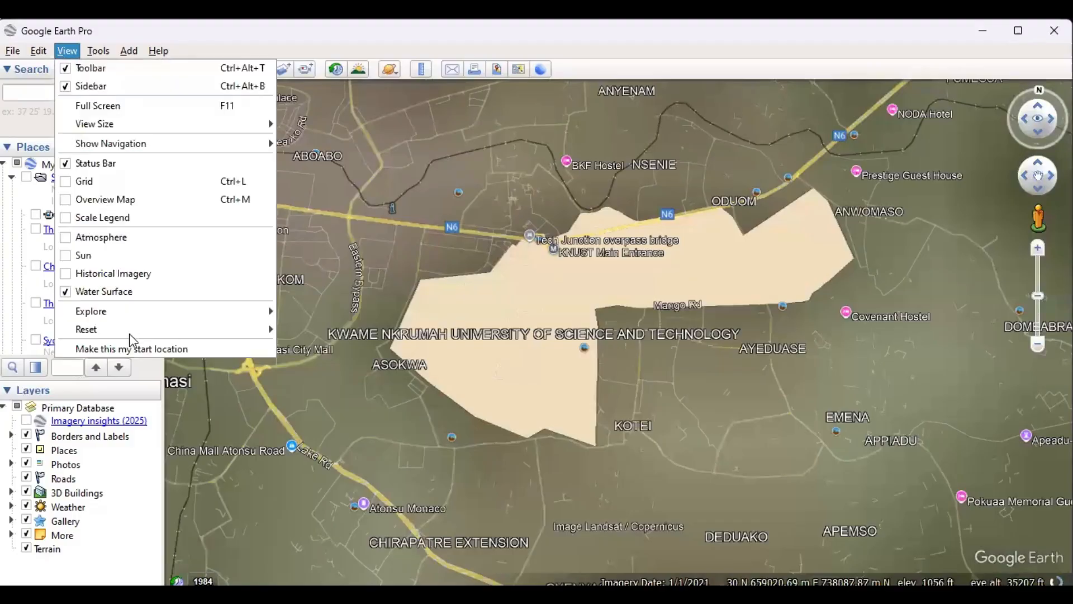
mouse_move(128, 335)
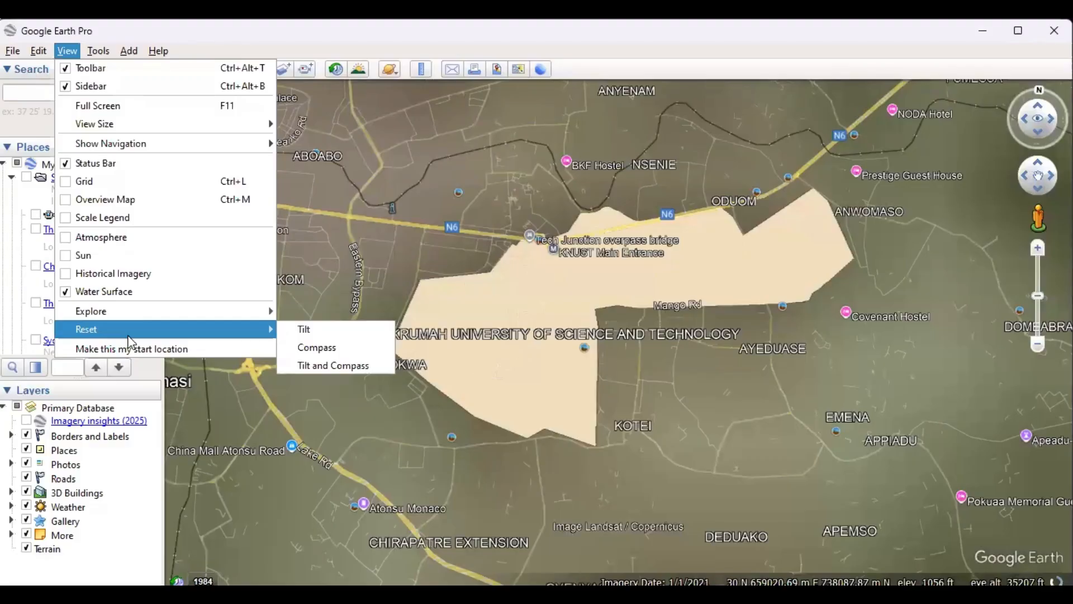
left_click(321, 362)
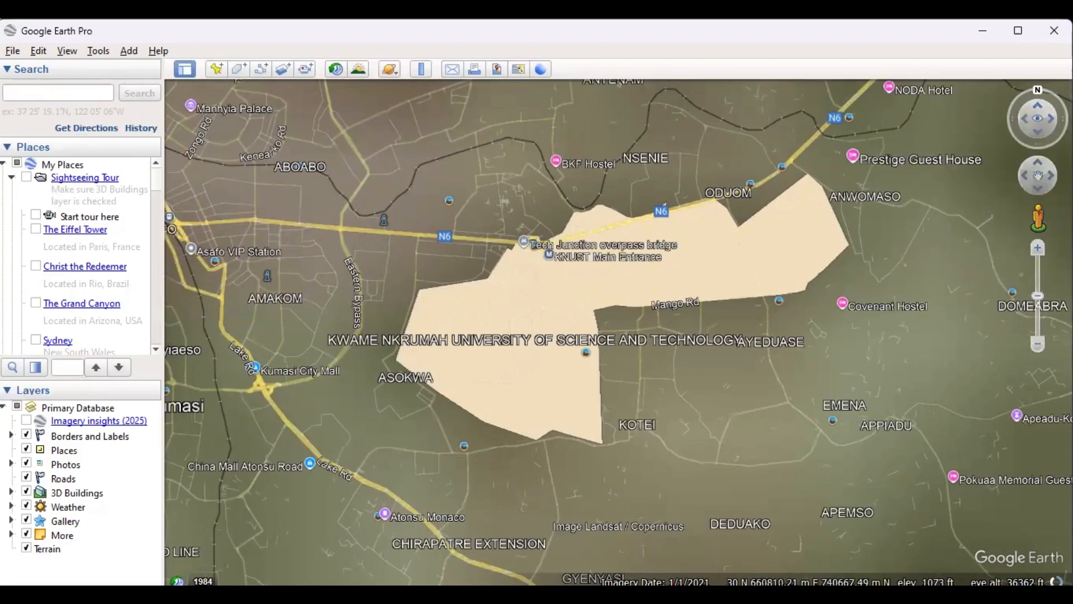
Look around the university area in different directions with the look-around control, bringing the view back to north-up
left_click(1030, 125)
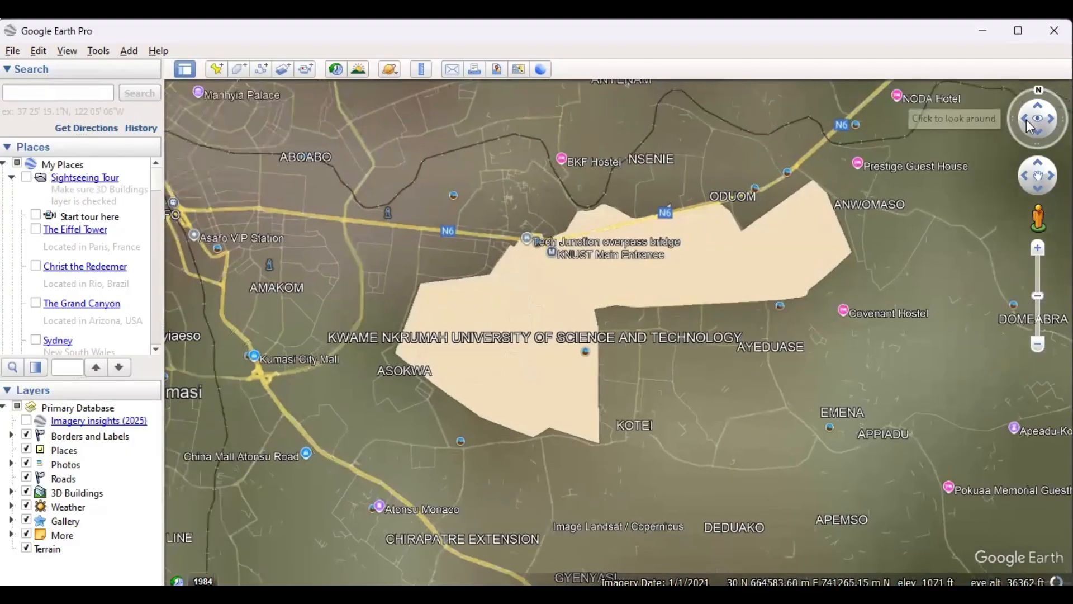
left_click(1030, 125)
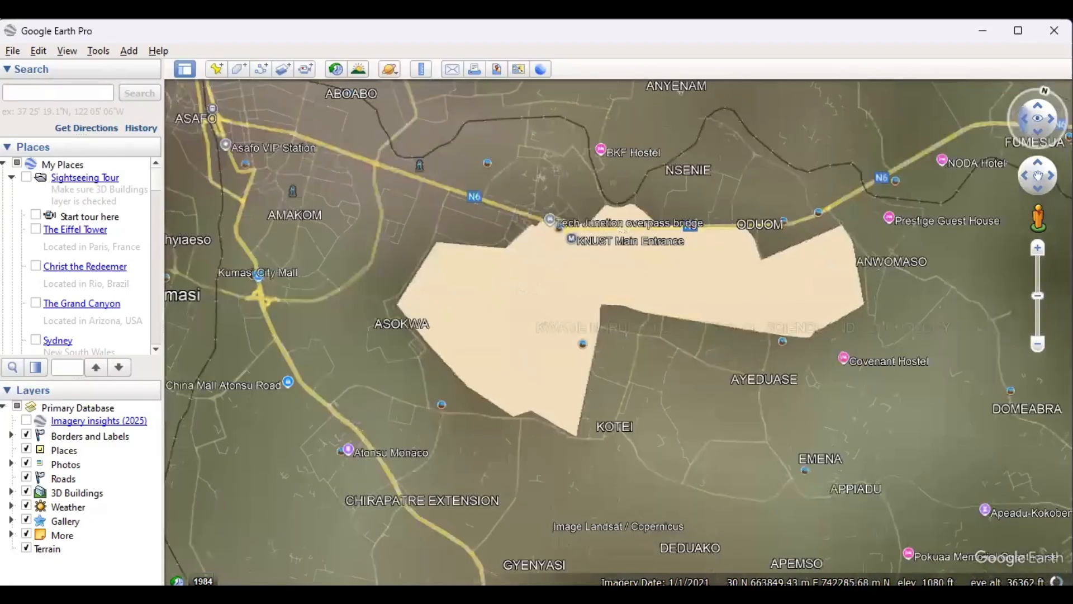
left_click(1029, 125)
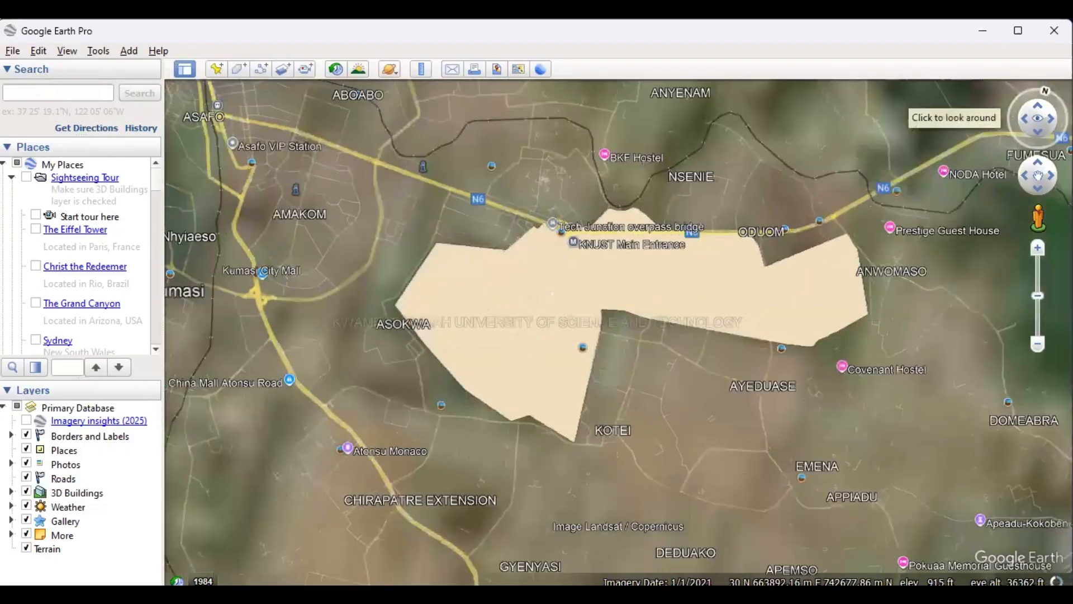
left_click(1026, 92)
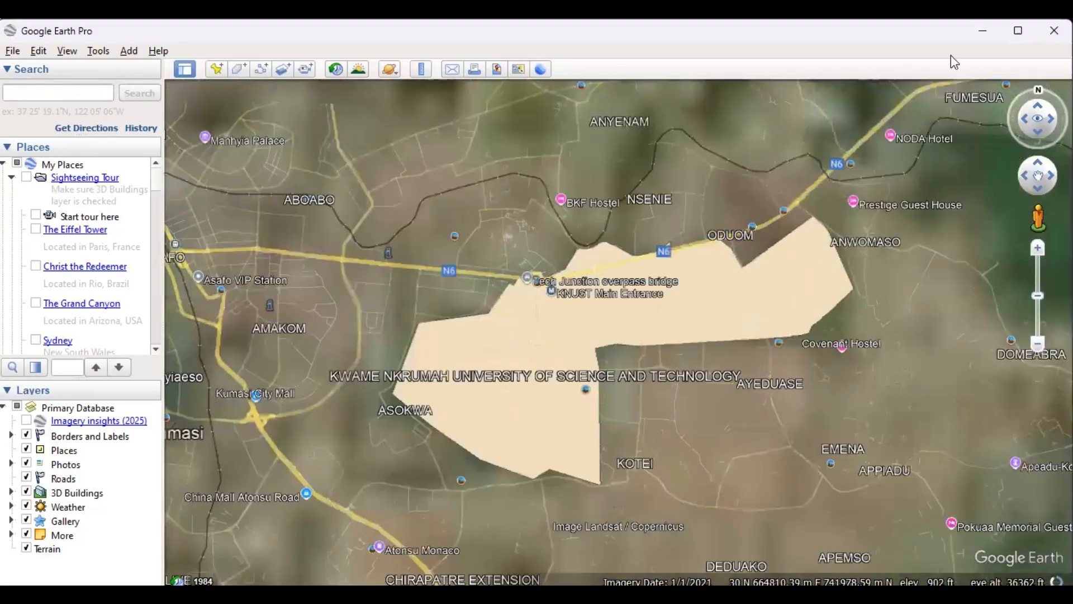
left_click(1038, 110)
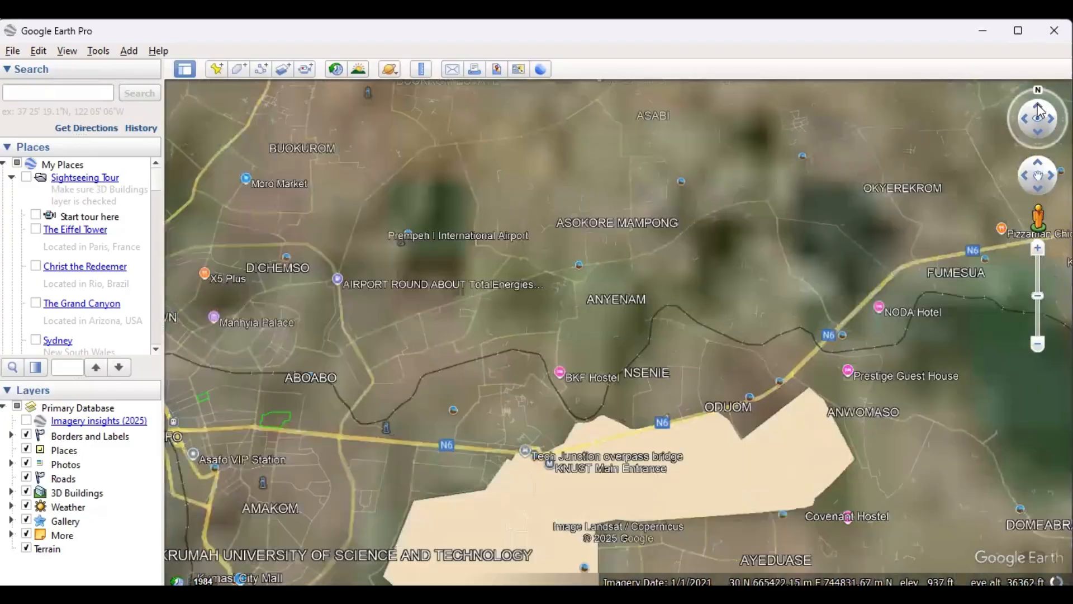
left_click(1038, 134)
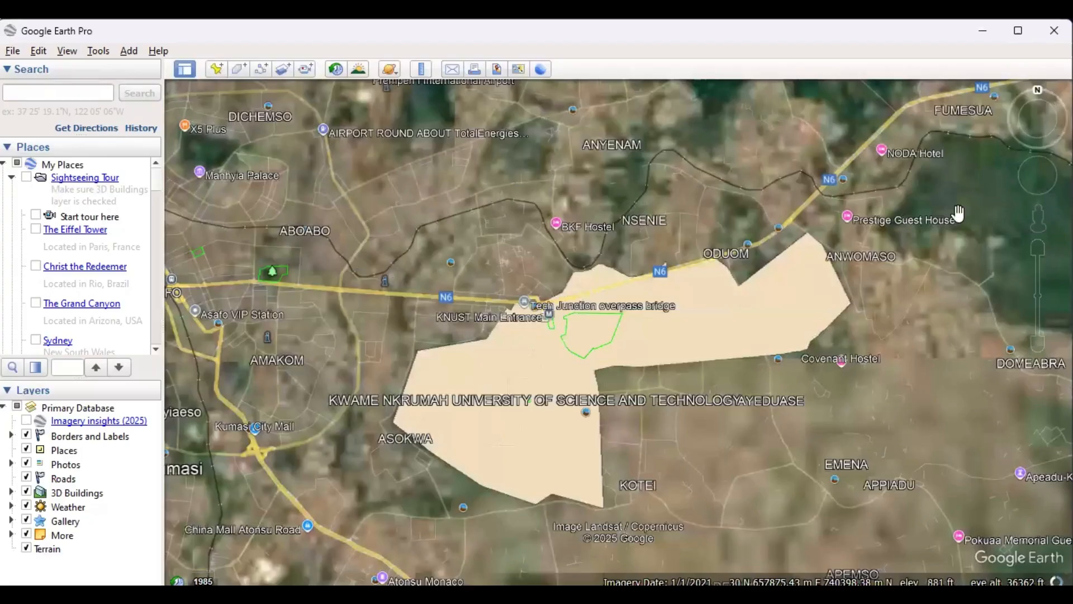
Shift the map west, east and north across Kumasi with the move-around control
left_click(1025, 179)
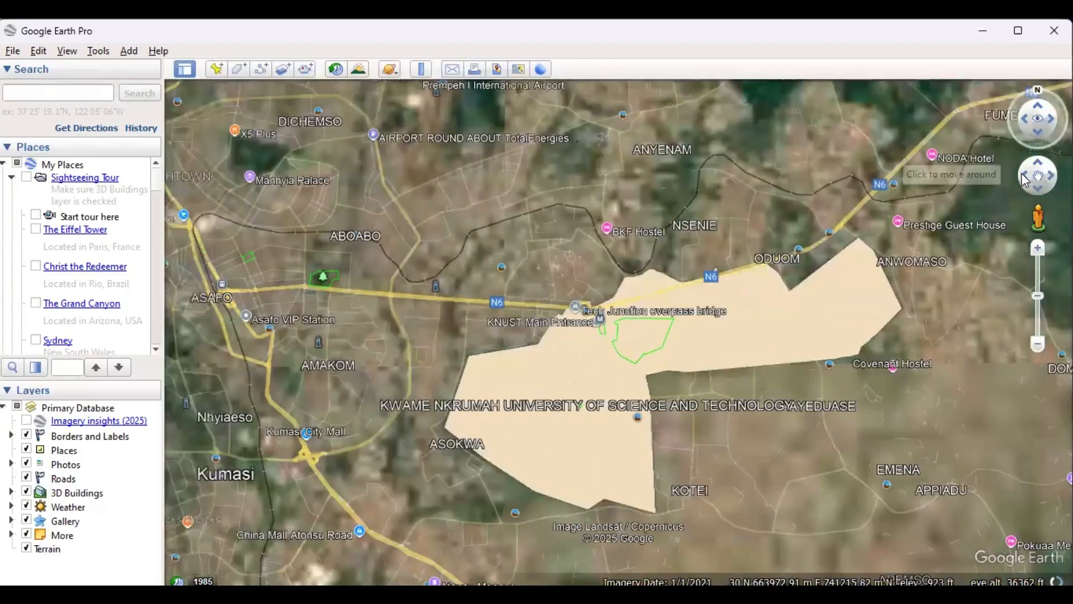
left_click(1022, 174)
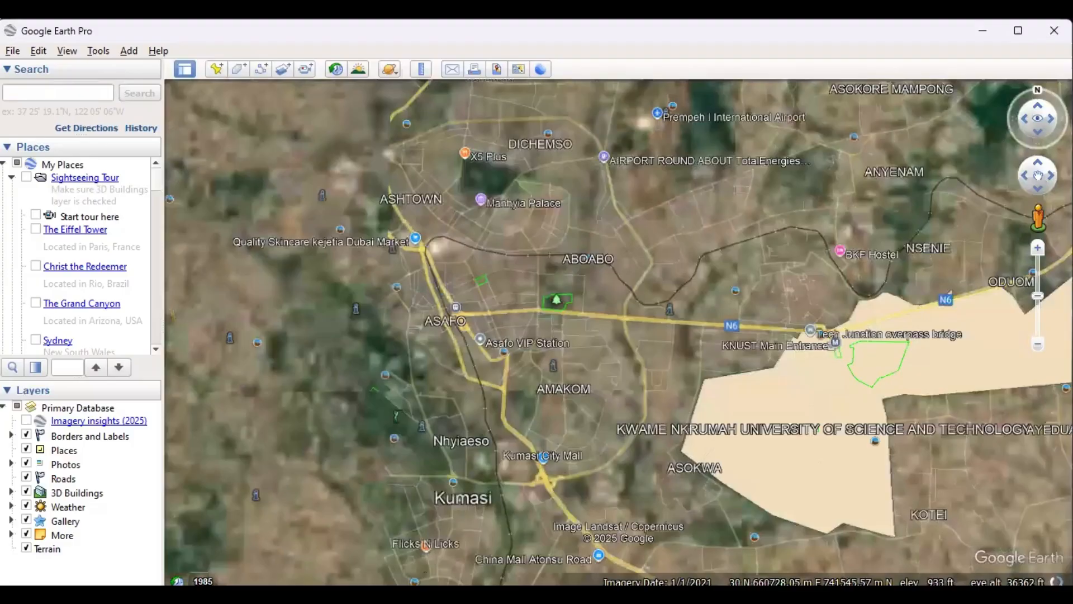
left_click(1051, 176)
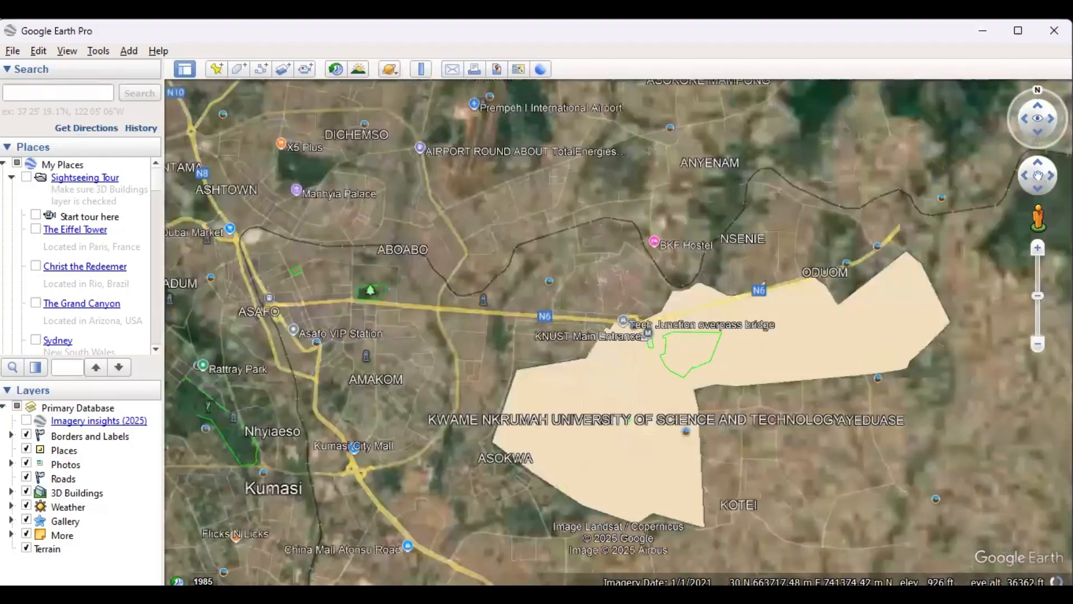
left_click(1038, 167)
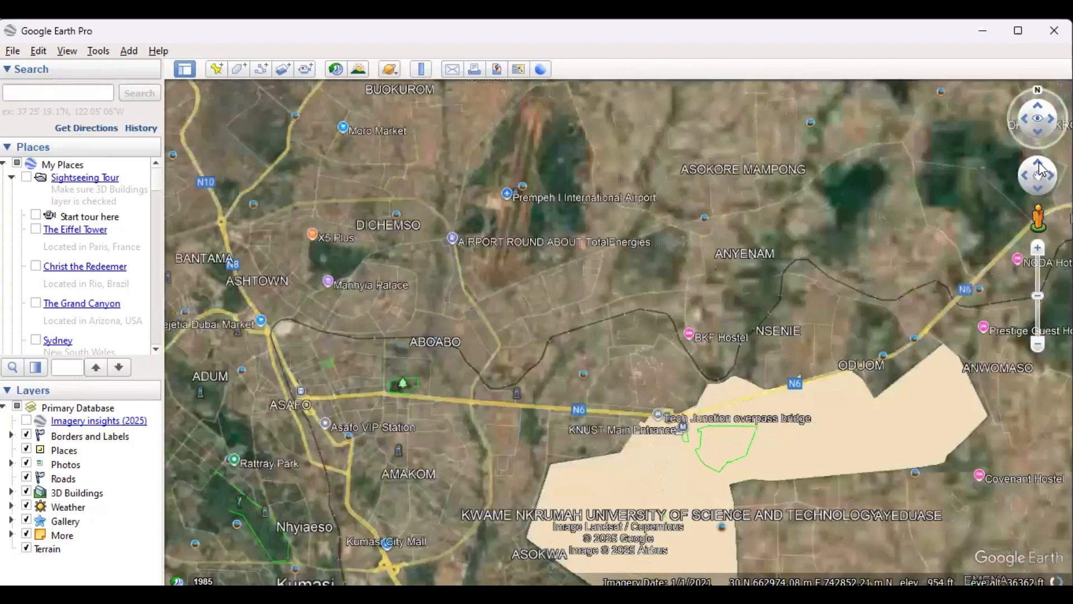
left_click(1038, 168)
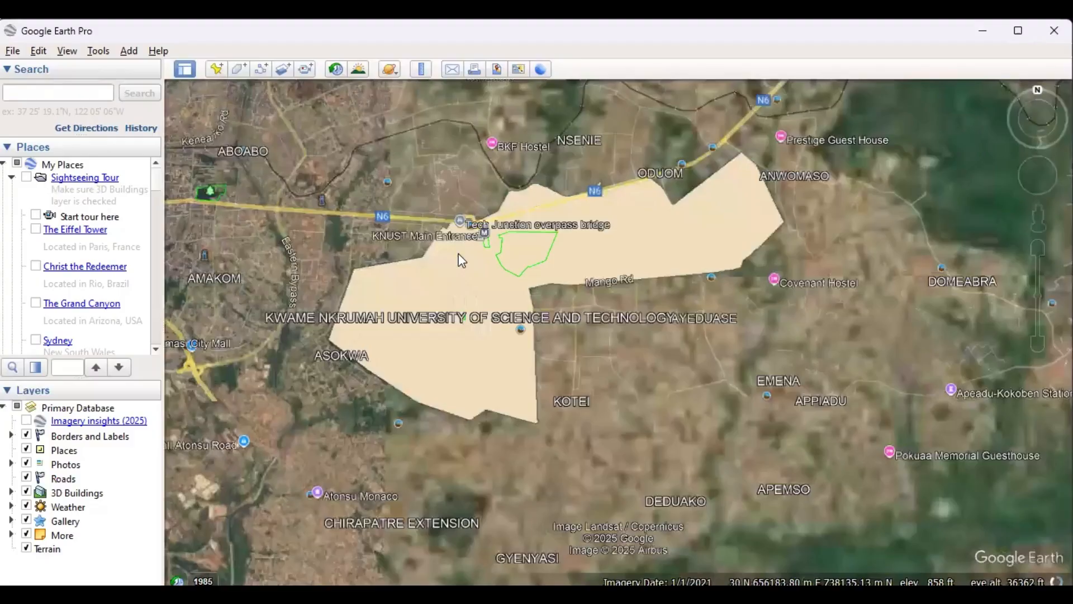
Hide the KNUST_boundary overlay in Temporary Places to uncover the campus imagery
scroll(458, 255, "up", 3)
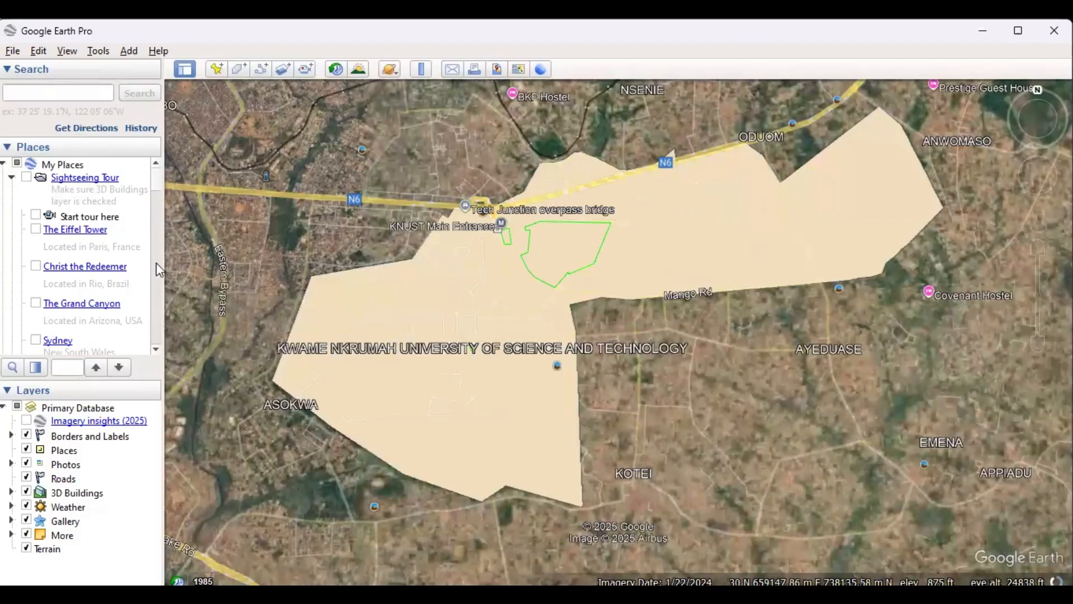
scroll(160, 351, "down", 10)
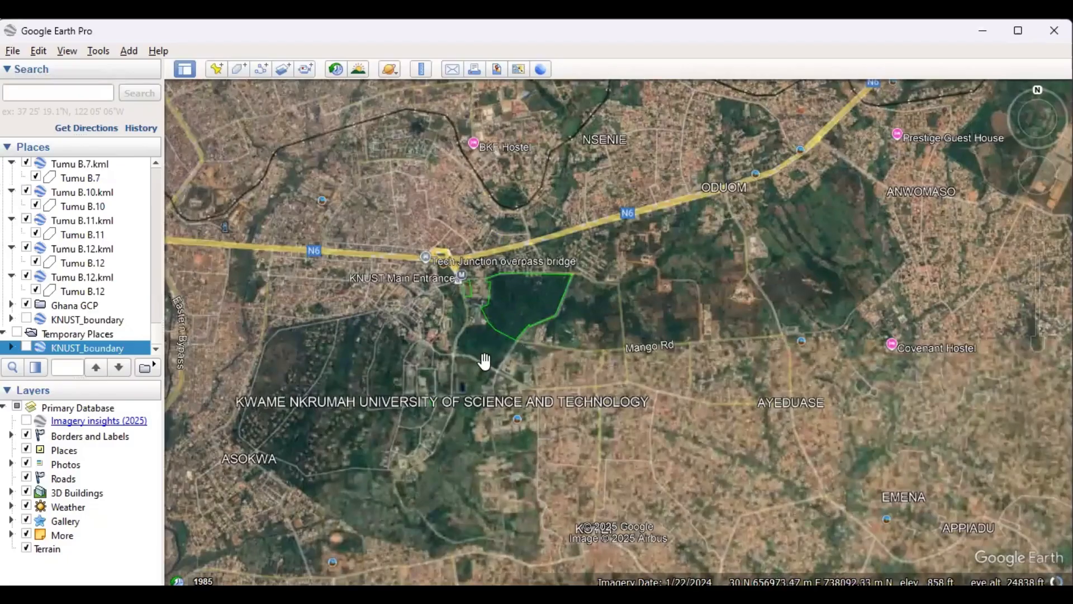
Examine the KNUST campus imagery up close, from the central campus and the forested area to the surroundings of Wilkado Hostel
scroll(506, 316, "up", 5)
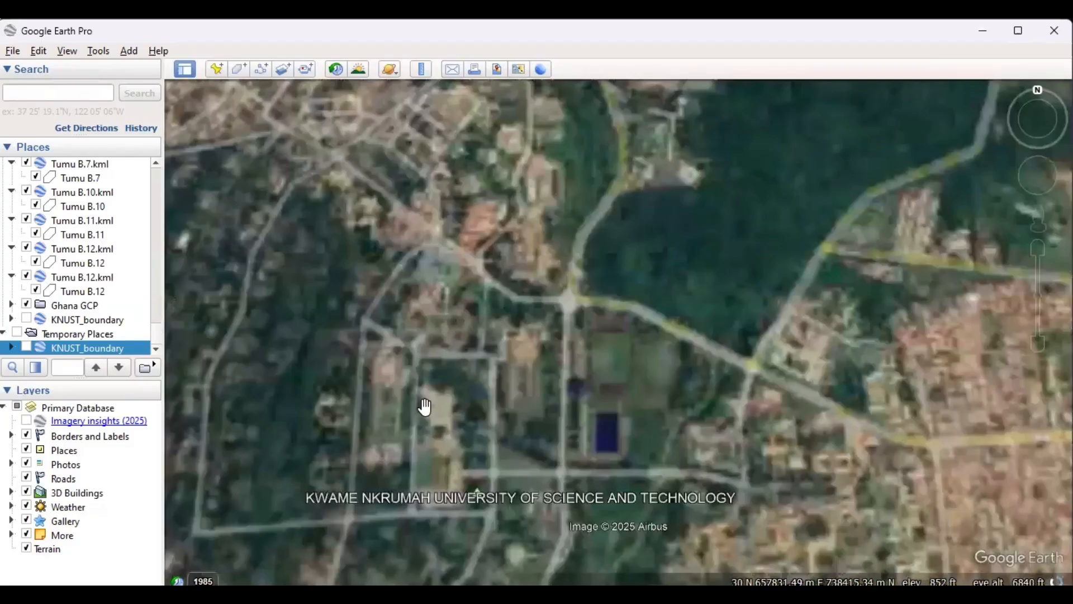
left_click_drag(582, 285, 503, 455)
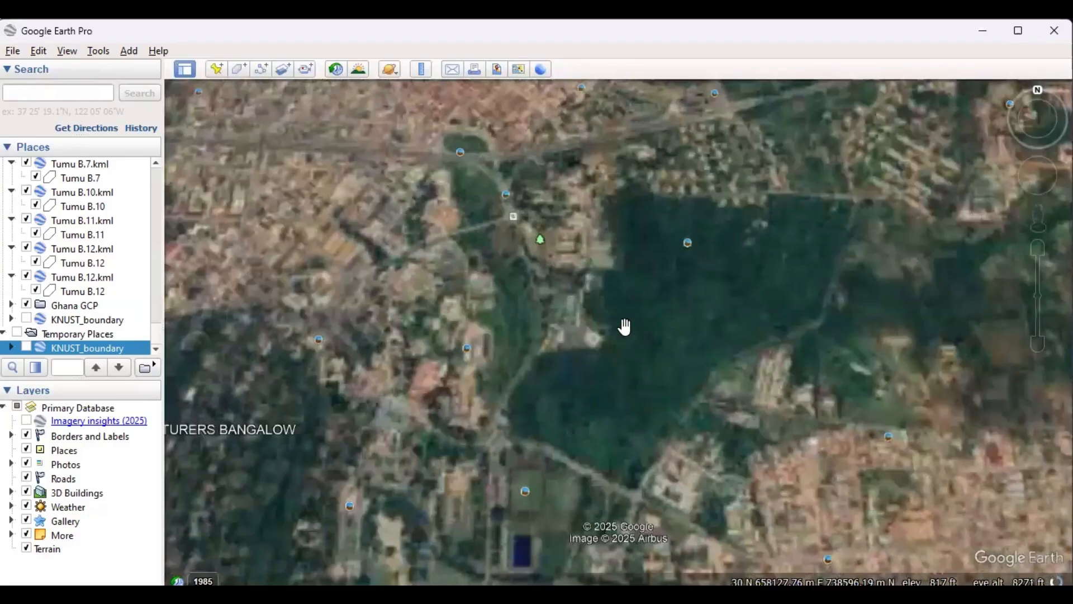
scroll(643, 335, "down", 3)
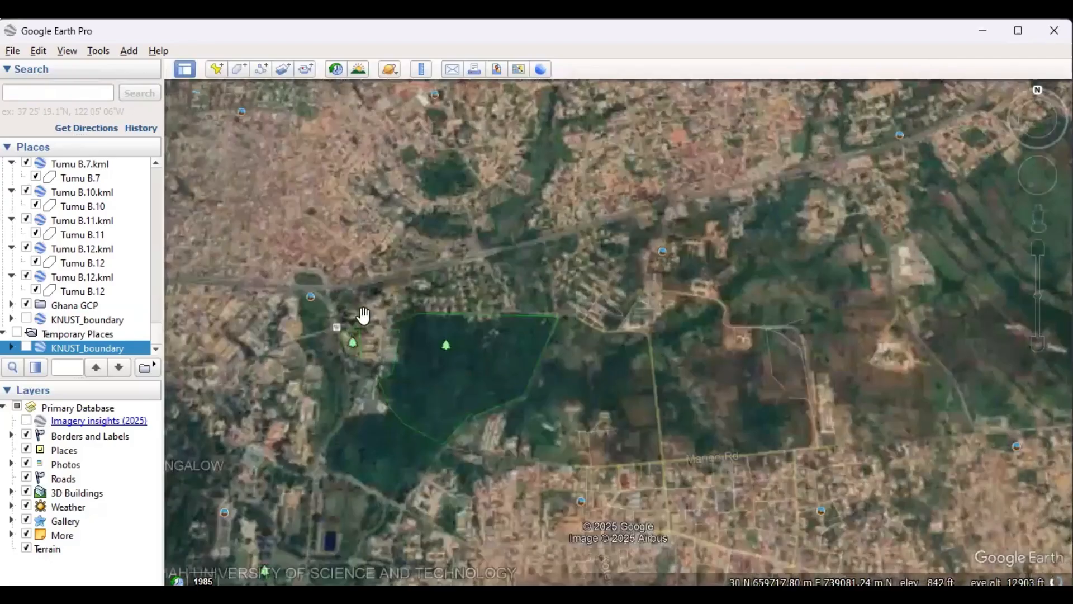
scroll(414, 324, "up", 2)
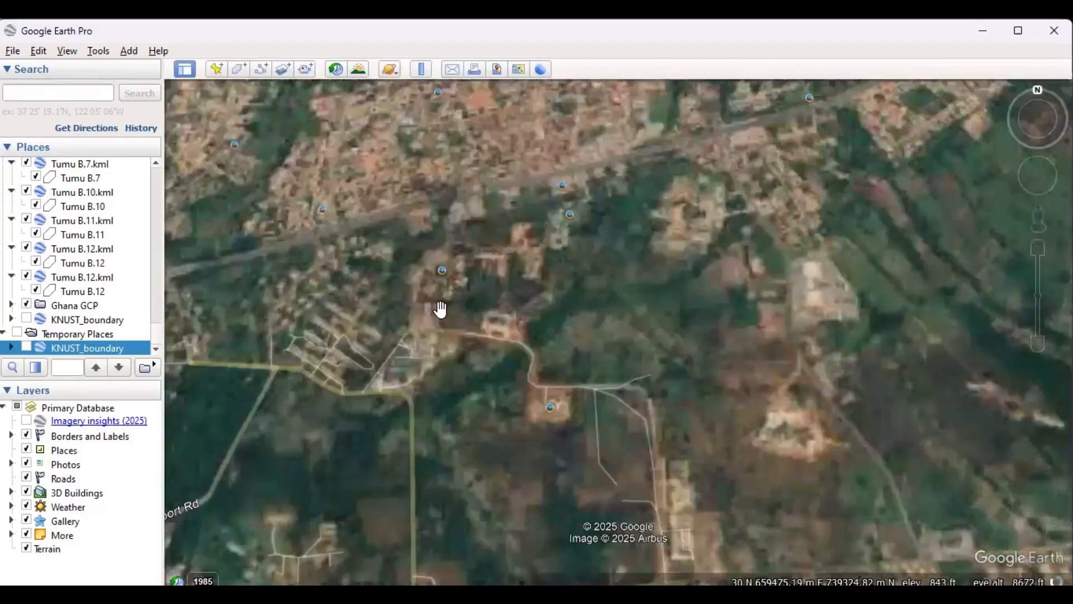
scroll(327, 353, "up", 1)
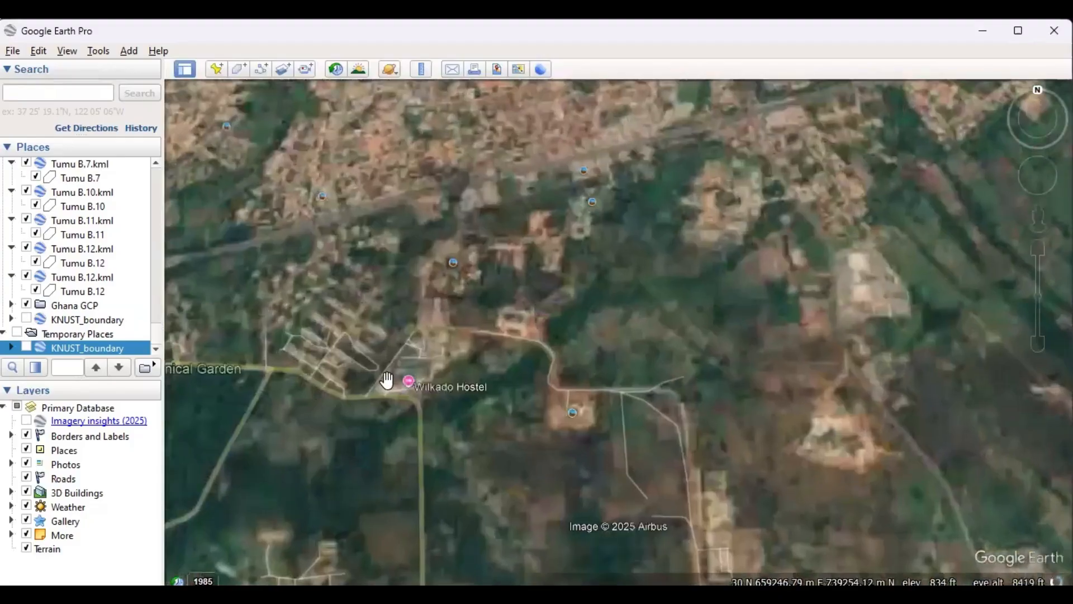
scroll(387, 380, "up", 3)
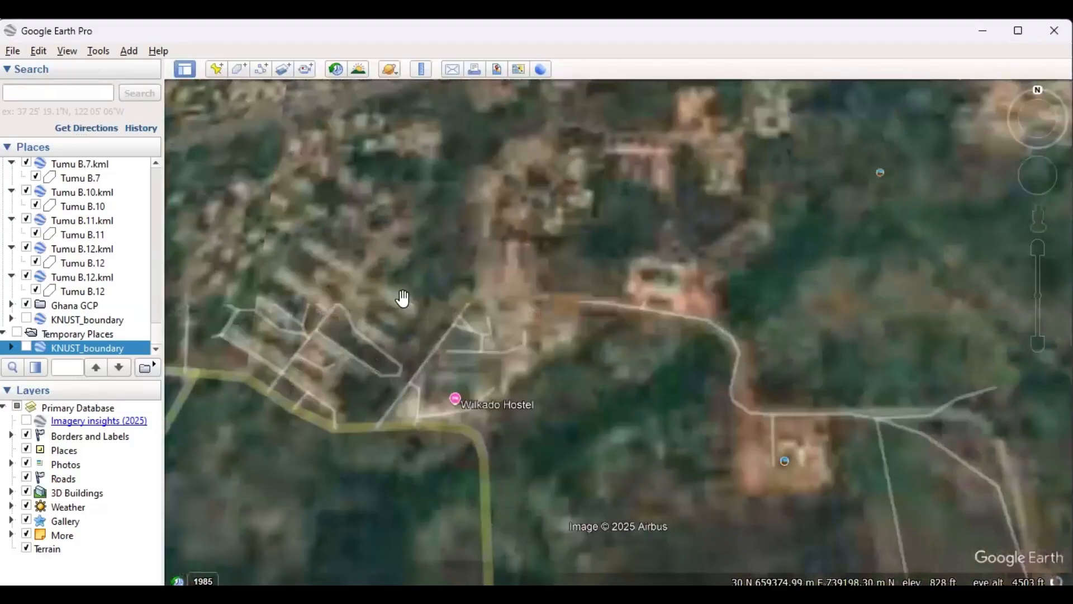
scroll(404, 299, "down", 2)
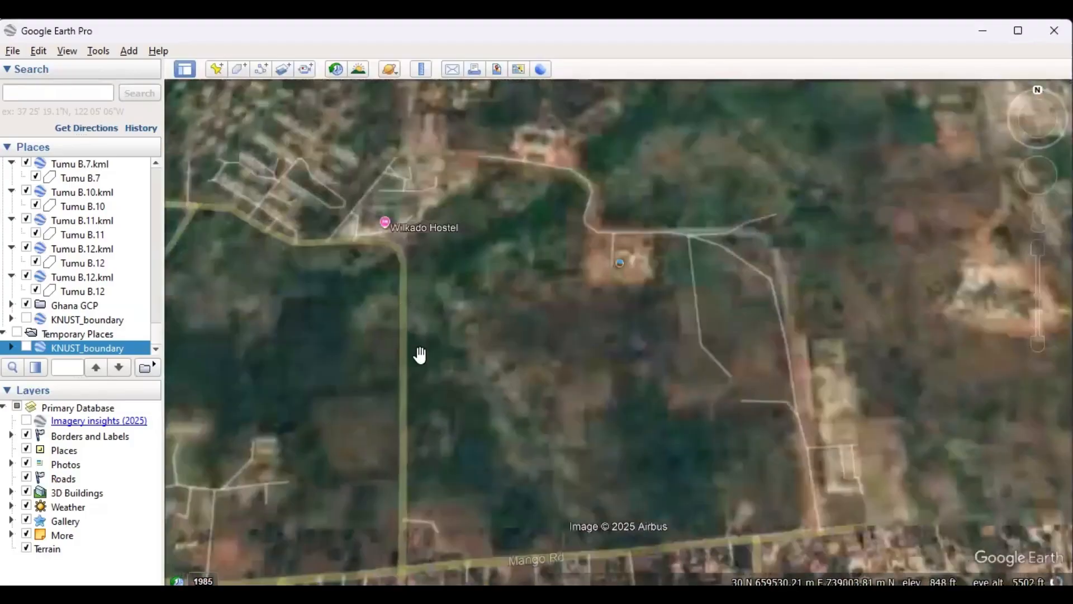
Start a new polygon over the hostel area north of Wilkado Hostel and name it Crystal Rose Hostel
scroll(542, 308, "down", 3)
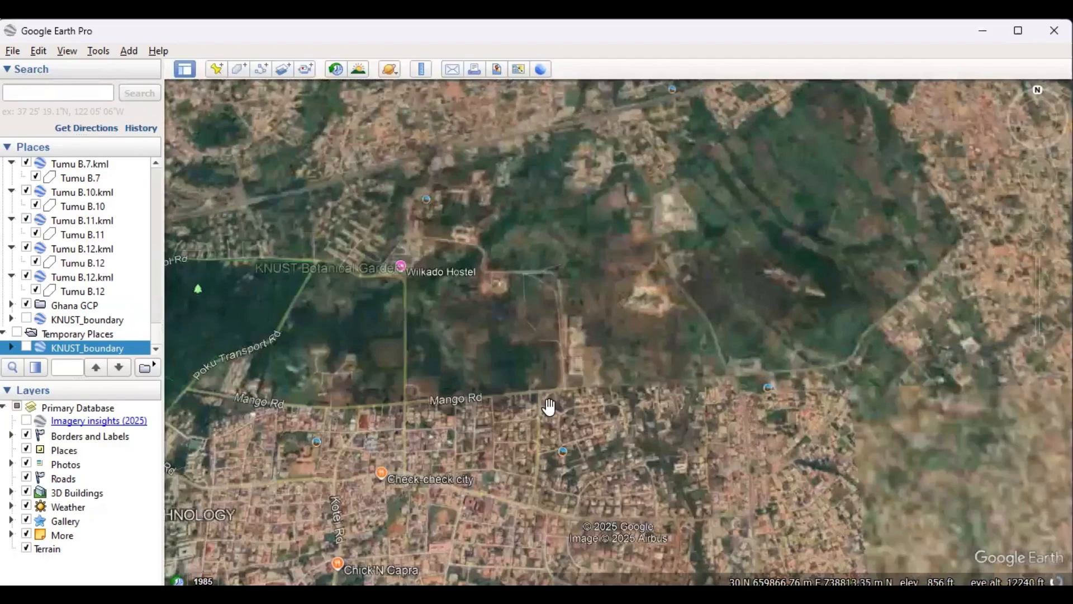
scroll(559, 405, "up", 3)
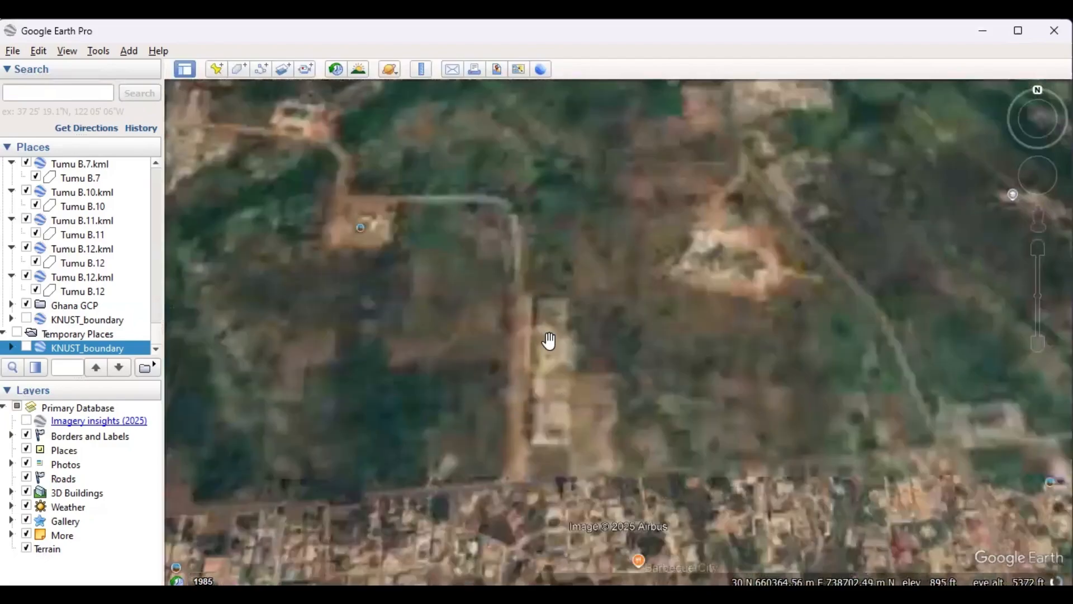
scroll(550, 341, "down", 2)
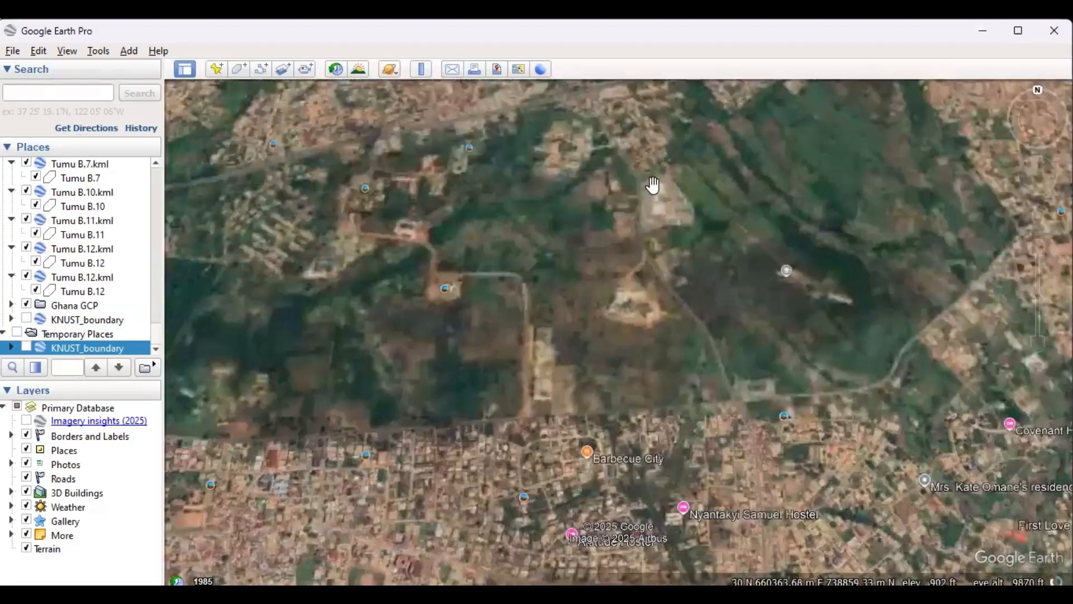
scroll(657, 203, "up", 2)
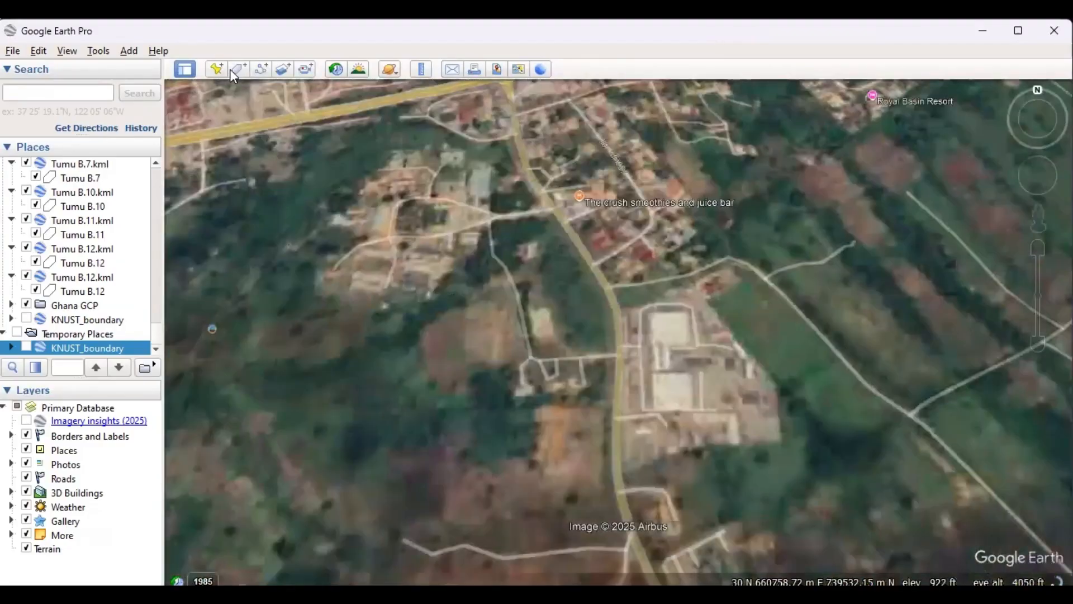
left_click(231, 70)
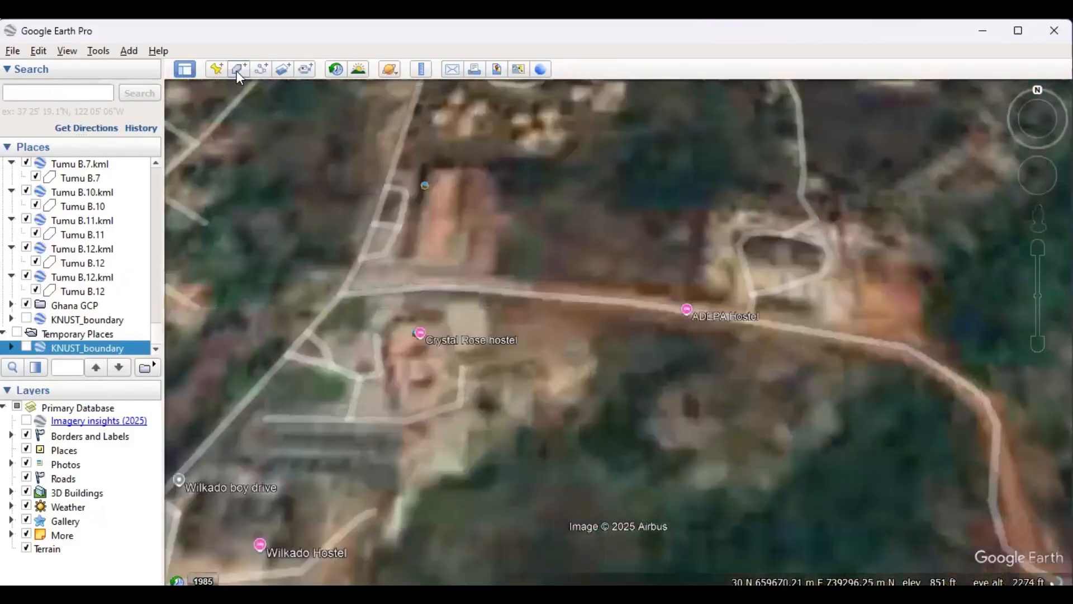
left_click(236, 70)
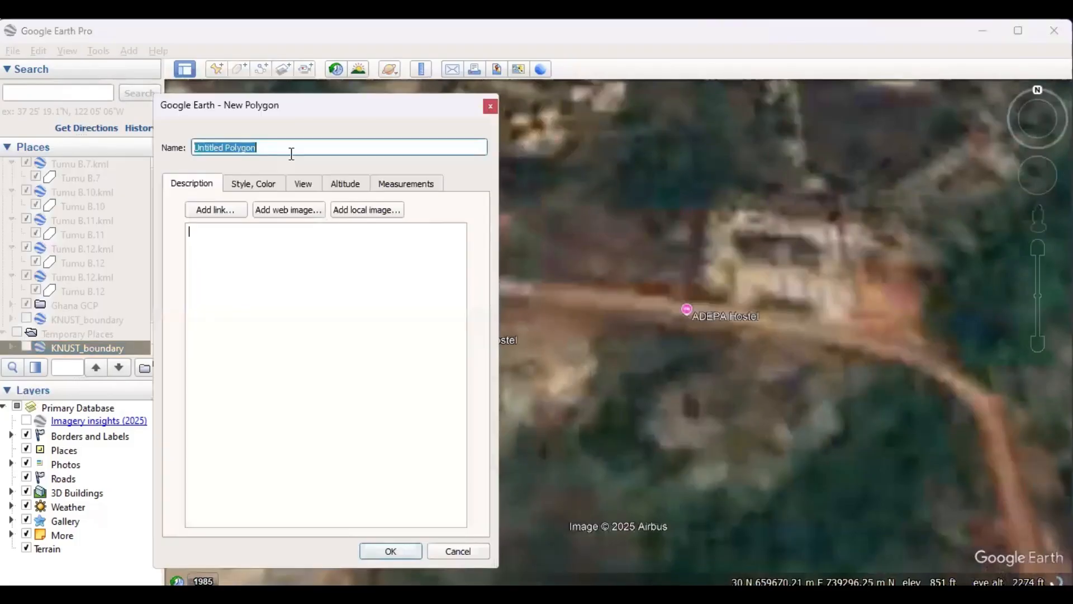
type("C")
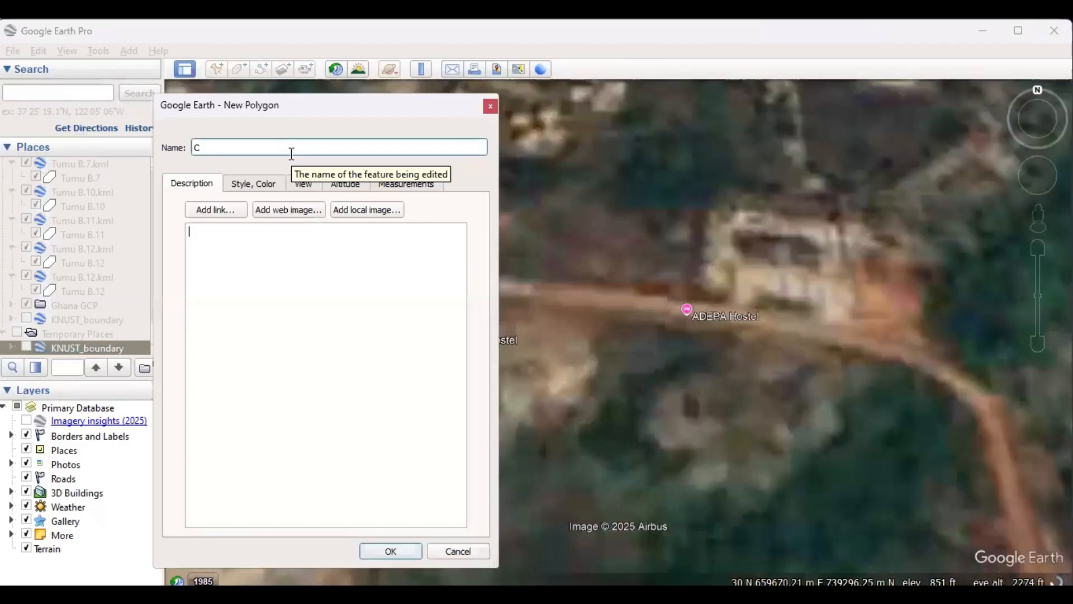
type("rystal ")
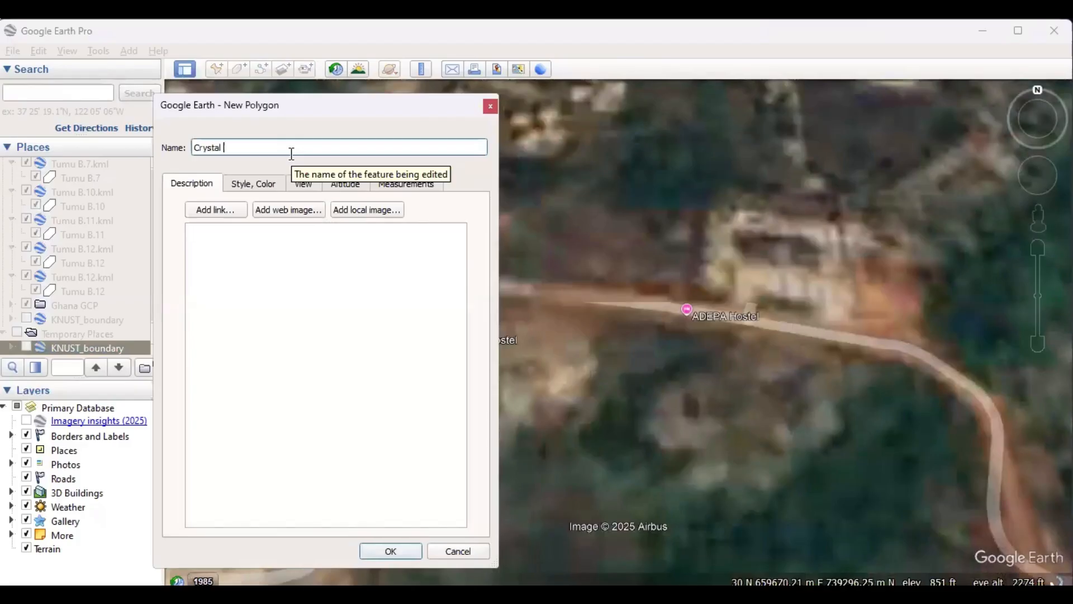
type("Rose H")
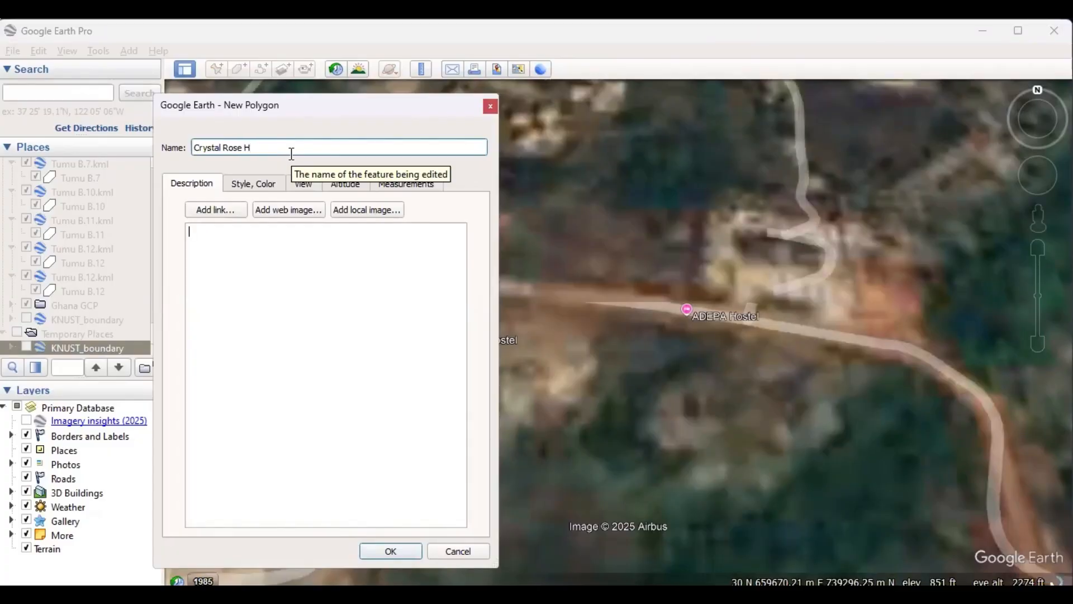
type("os")
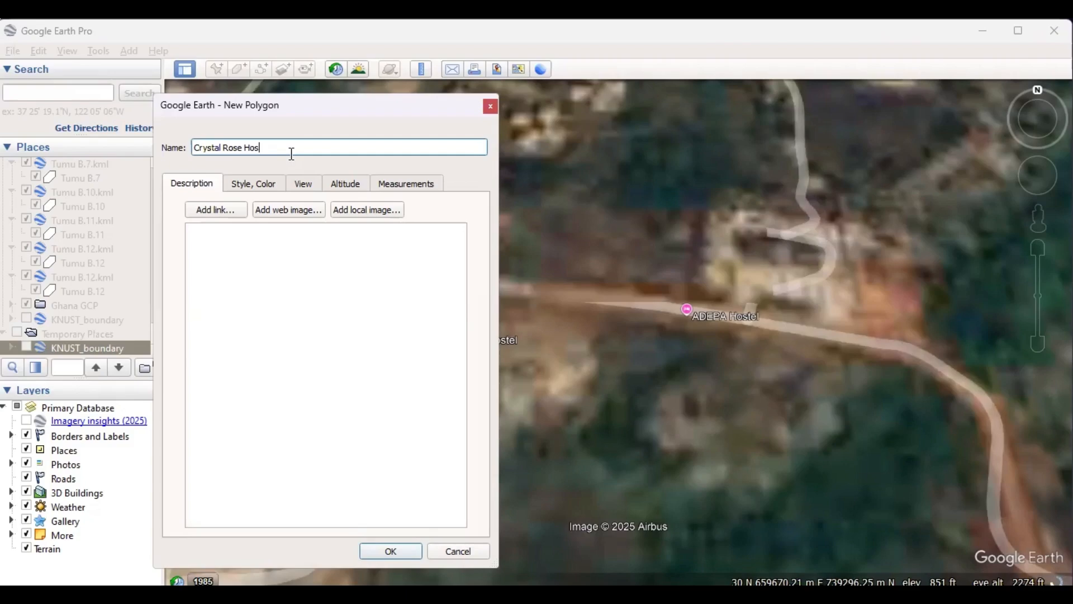
type("tel")
key("Tab")
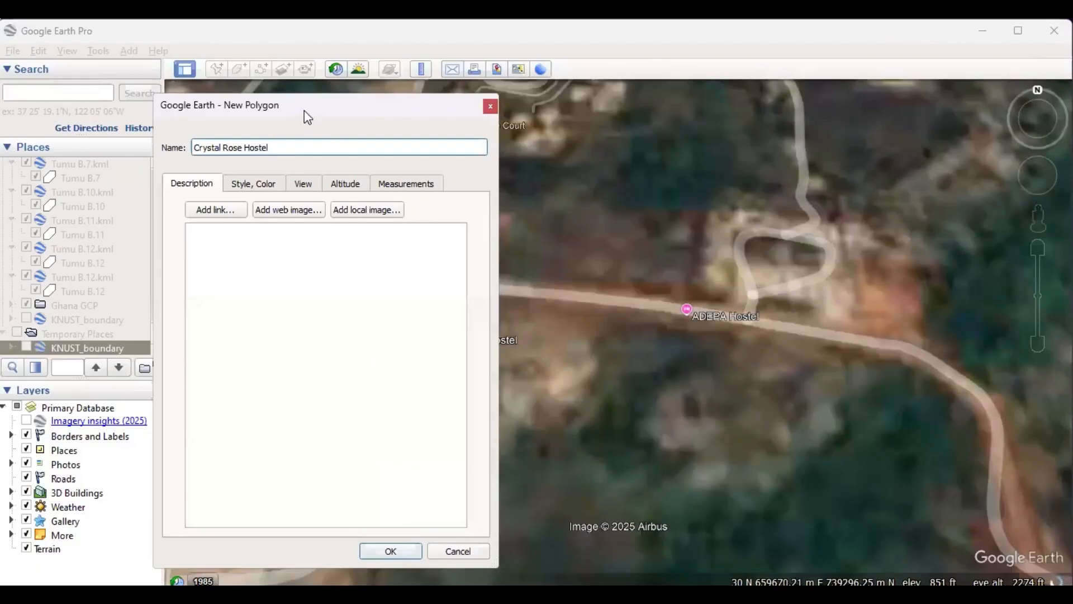
Outline the Crystal Rose hostel building on the imagery with a four-corner polygon
left_click_drag(305, 112, 876, 108)
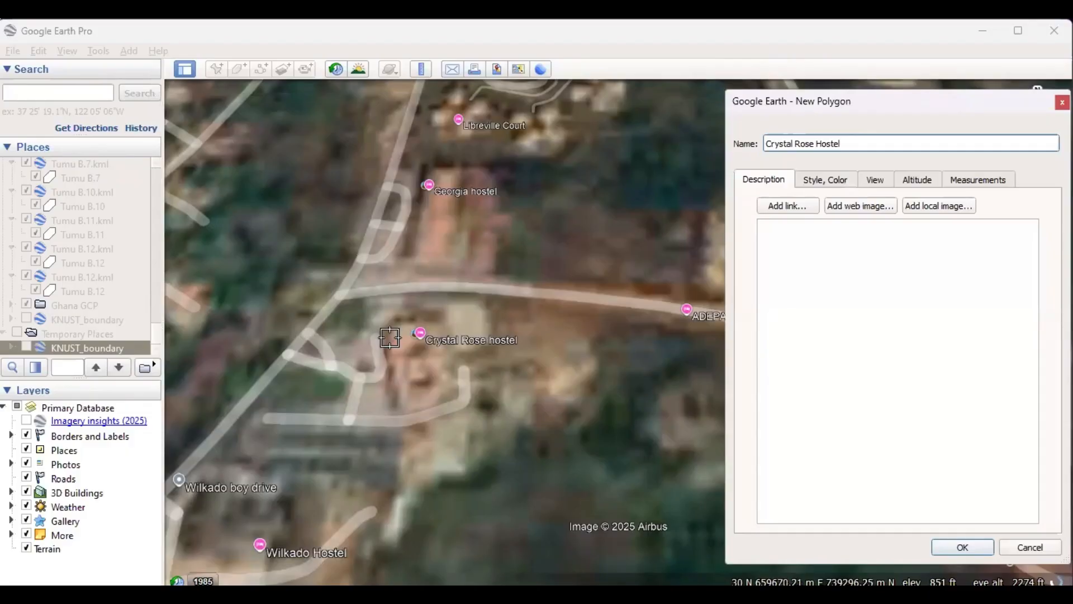
scroll(386, 316, "up", 1)
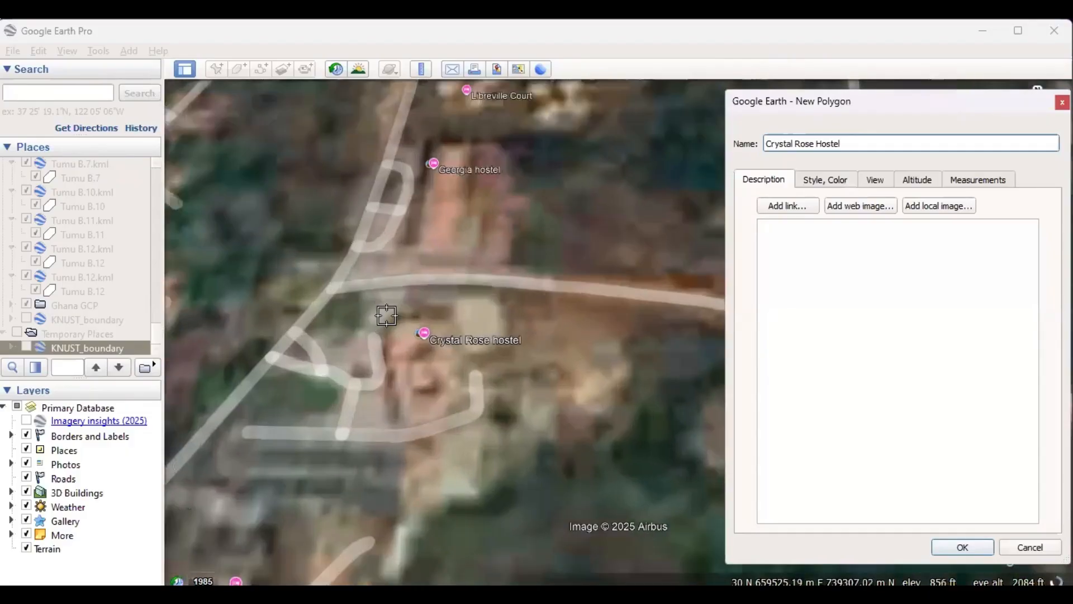
left_click(386, 316)
left_click(392, 420)
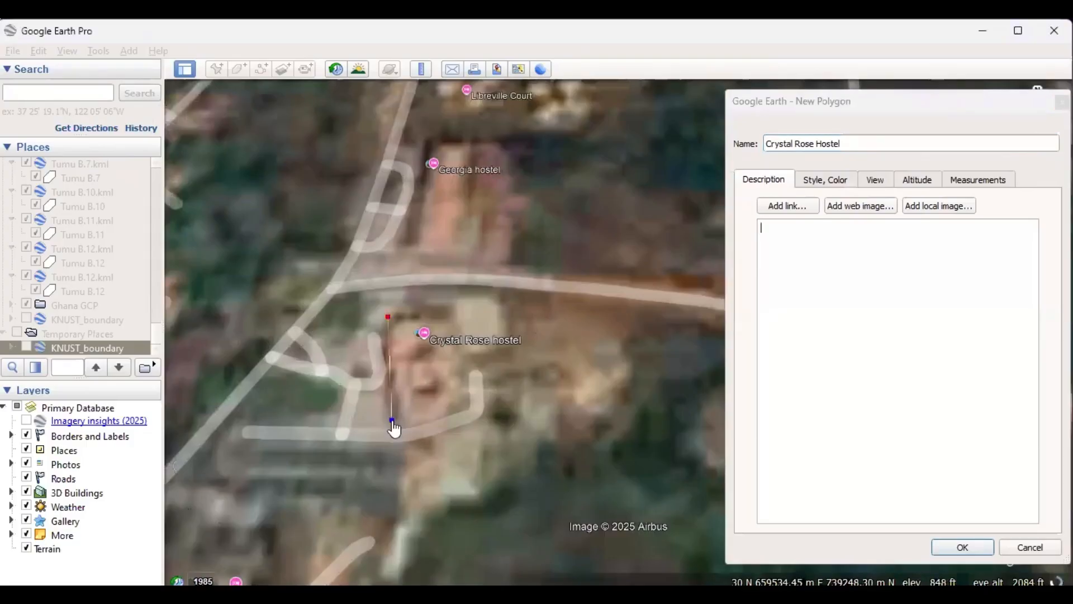
left_click(457, 411)
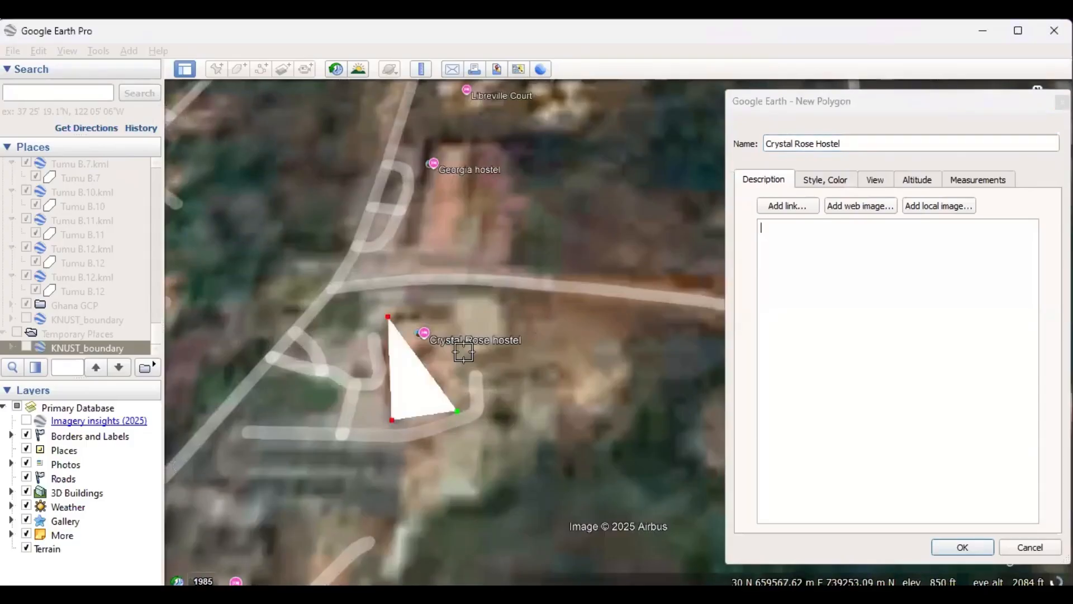
left_click(453, 319)
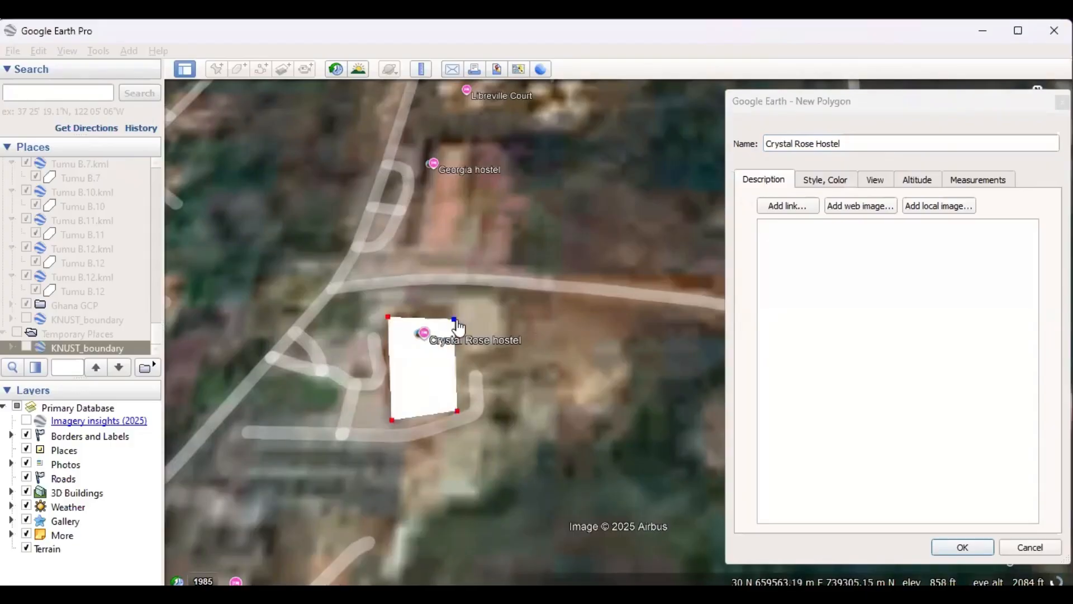
Fine-tune the northeast and southeast corners of the Crystal Rose Hostel polygon and save it
left_click_drag(455, 323, 453, 316)
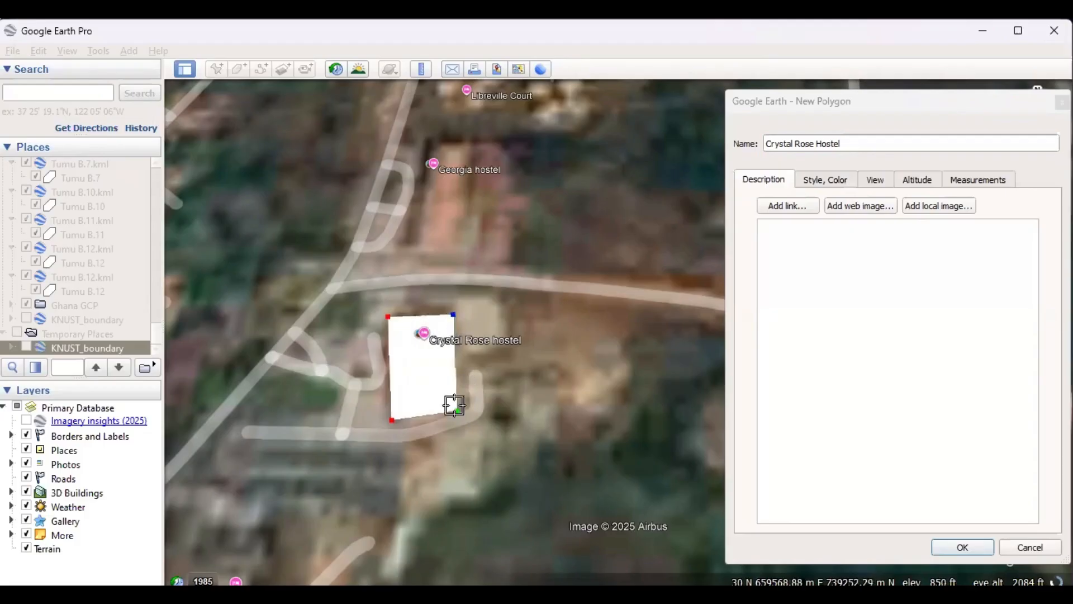
left_click_drag(458, 412, 459, 417)
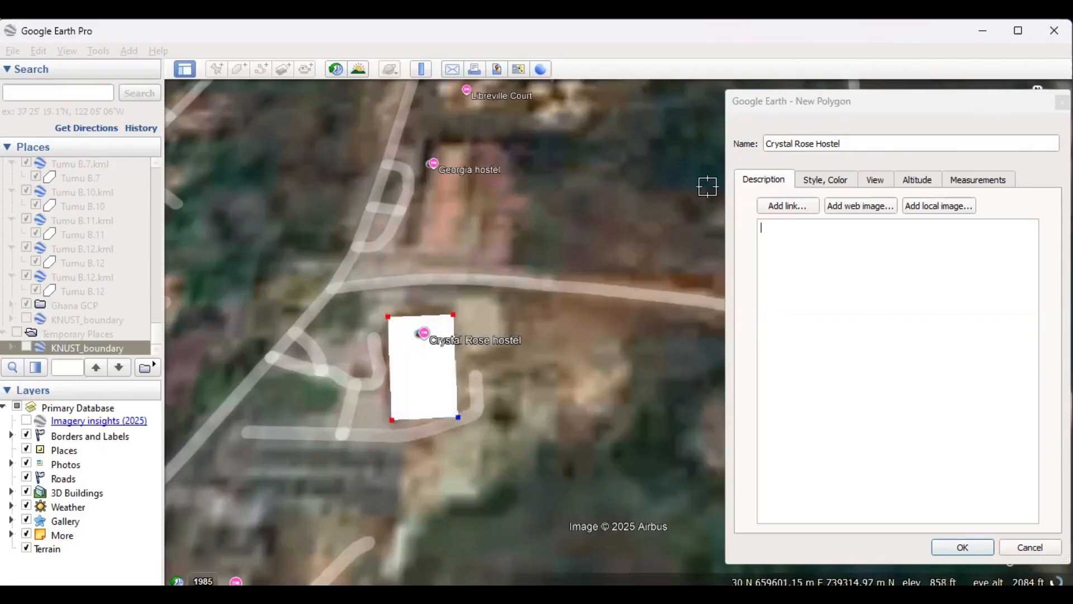
left_click_drag(902, 104, 771, 66)
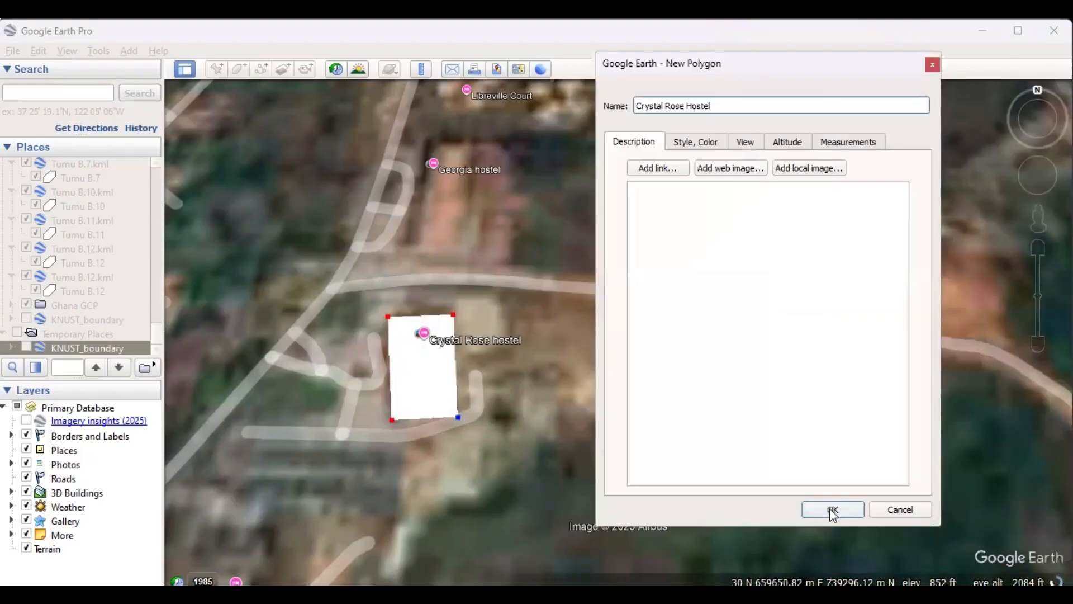
left_click(832, 509)
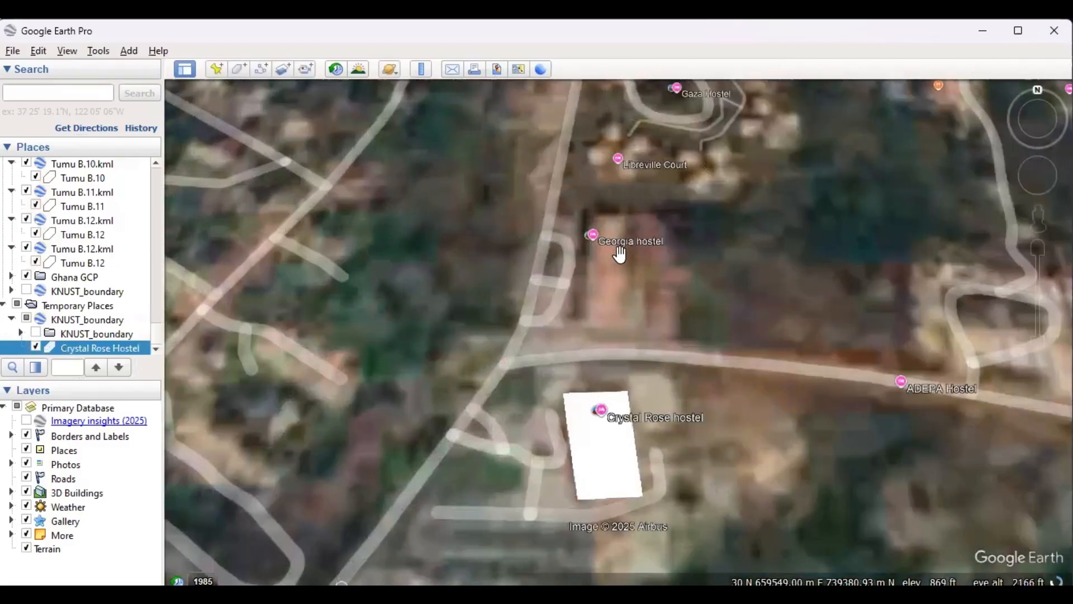
Start another polygon for the hostel north of Crystal Rose hostel and name it Georgia Hostel
scroll(628, 257, "down", 3)
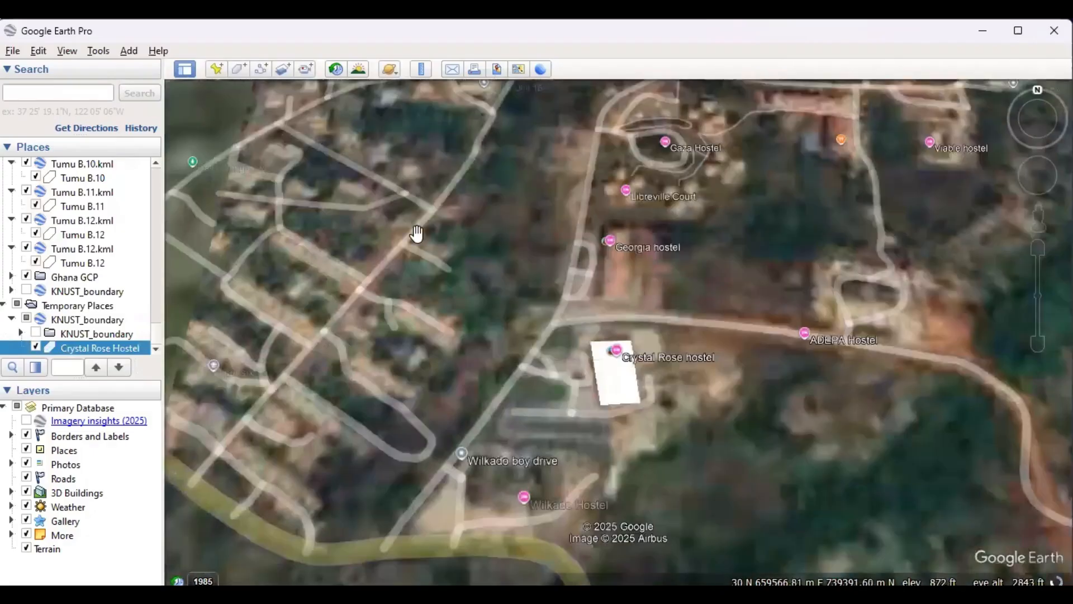
left_click(240, 69)
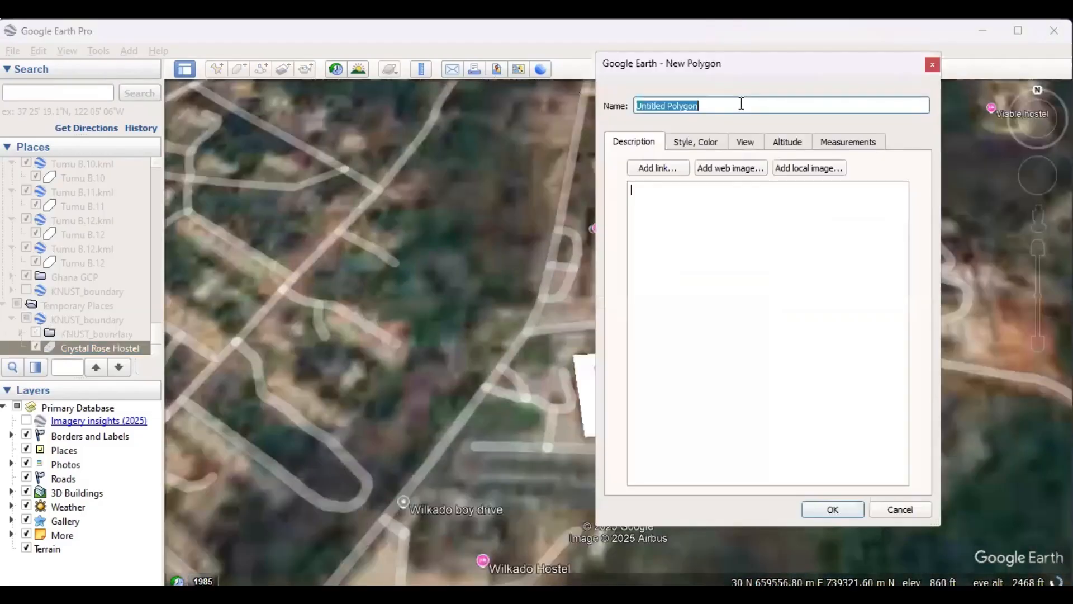
type("Geor")
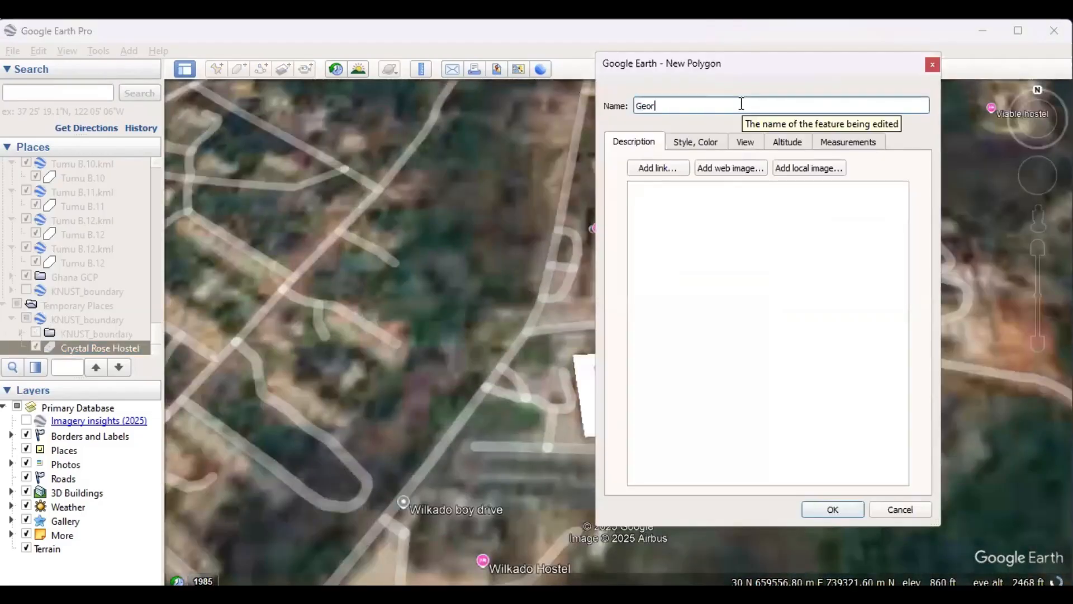
type("gia ")
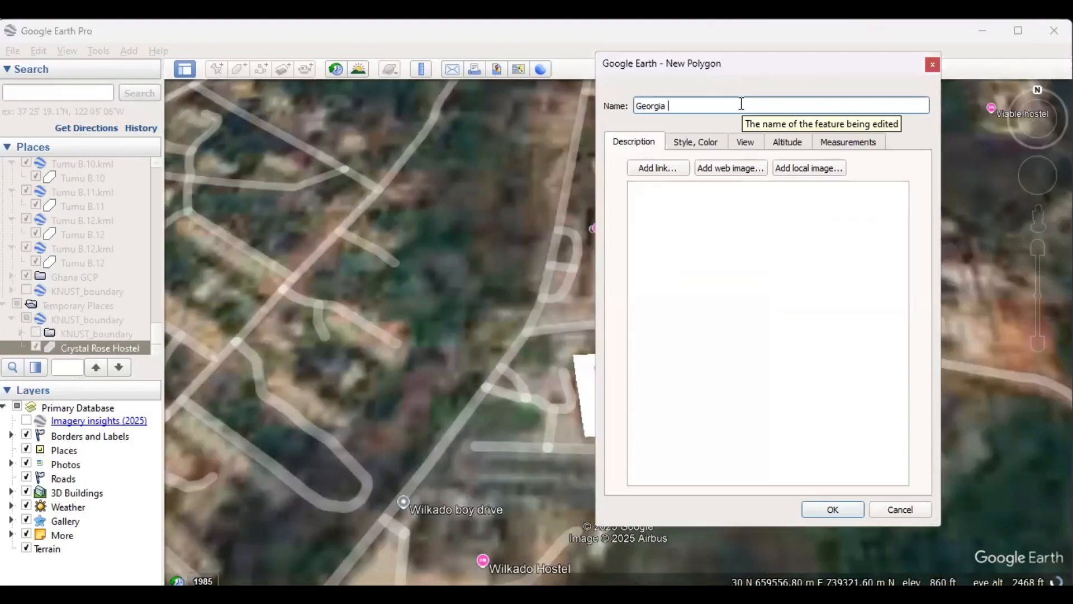
type("Hostel")
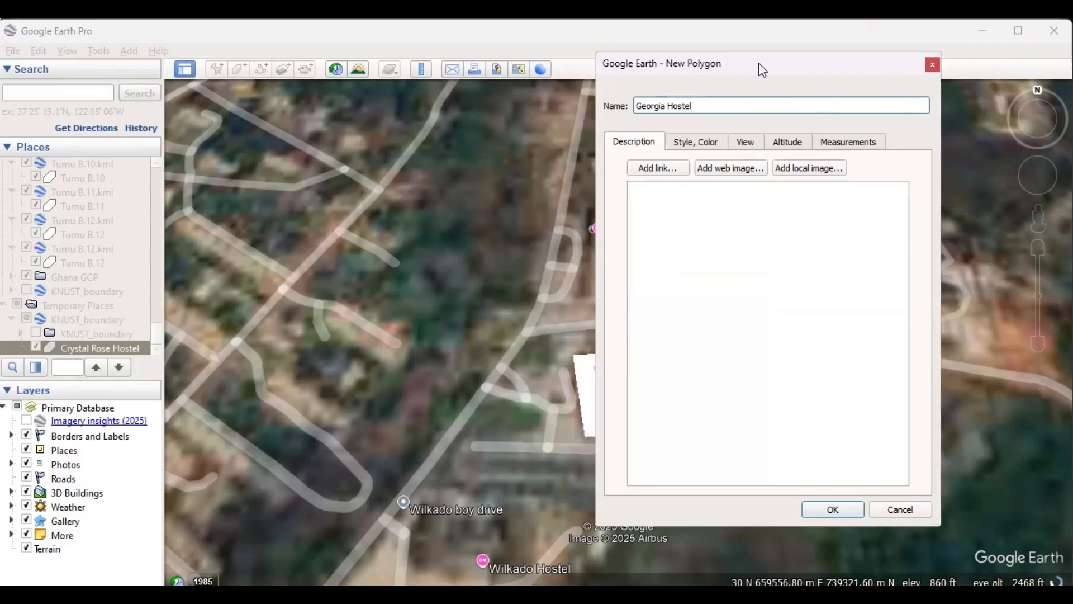
Outline the Georgia hostel building with a four-corner polygon, review its style and view properties, and save it
left_click_drag(758, 63, 209, 162)
left_click(594, 208)
left_click(588, 298)
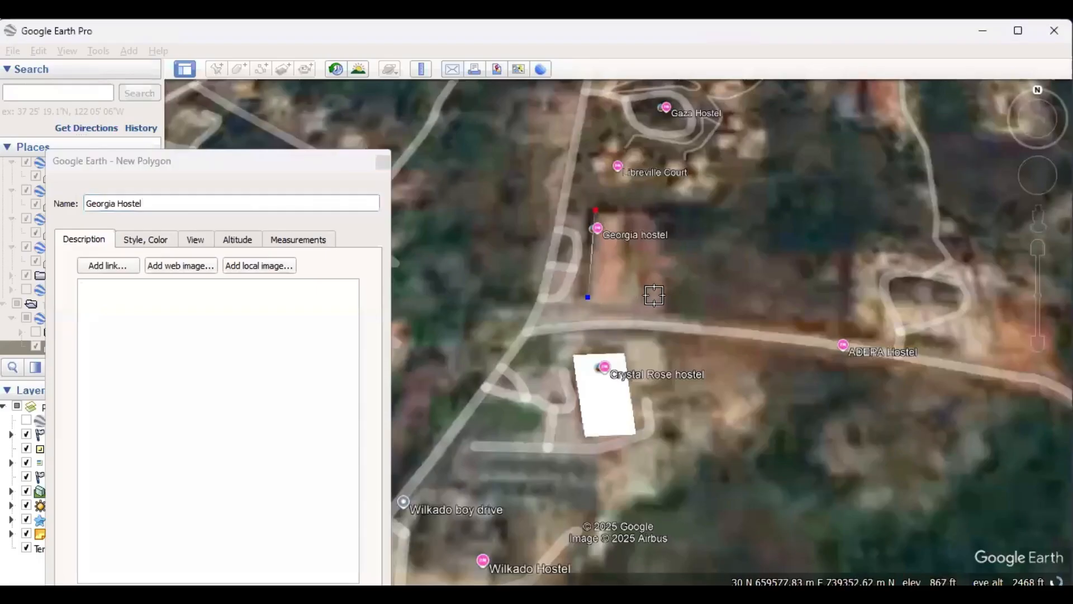
left_click(657, 297)
left_click(658, 212)
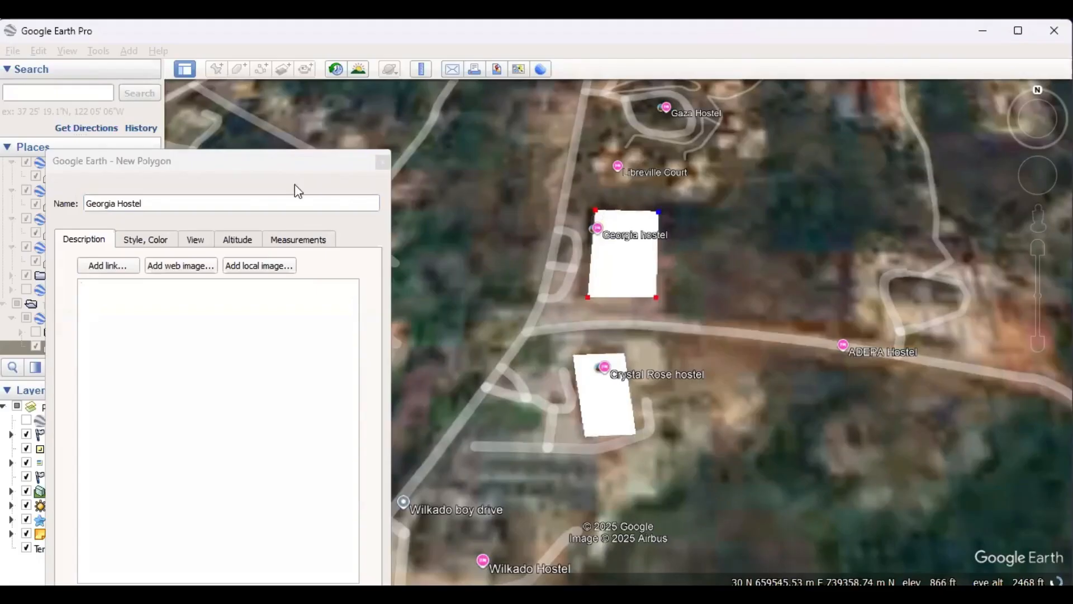
left_click(160, 234)
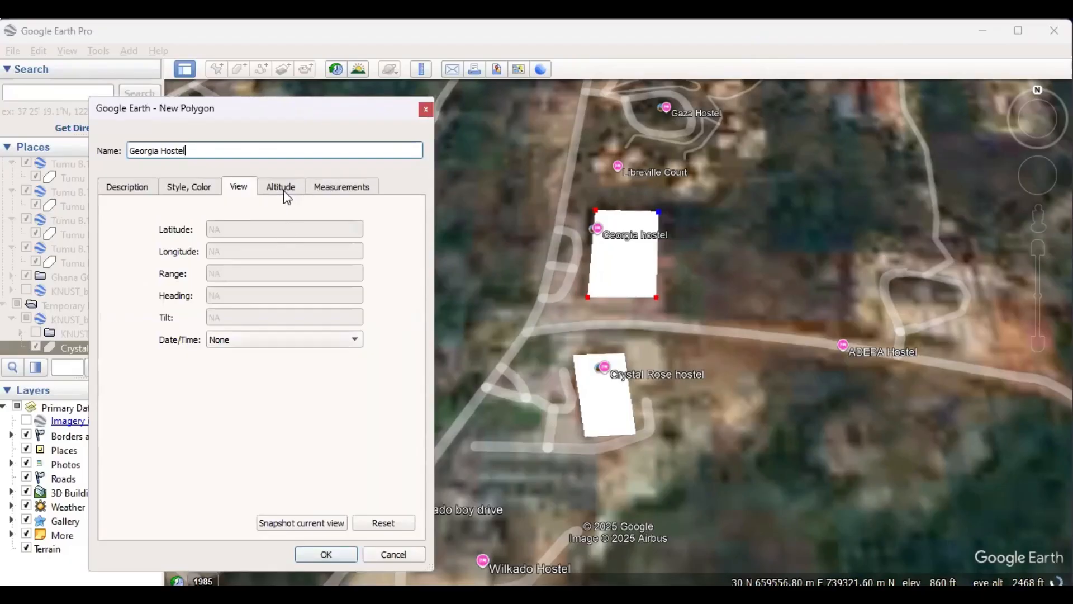
left_click(337, 554)
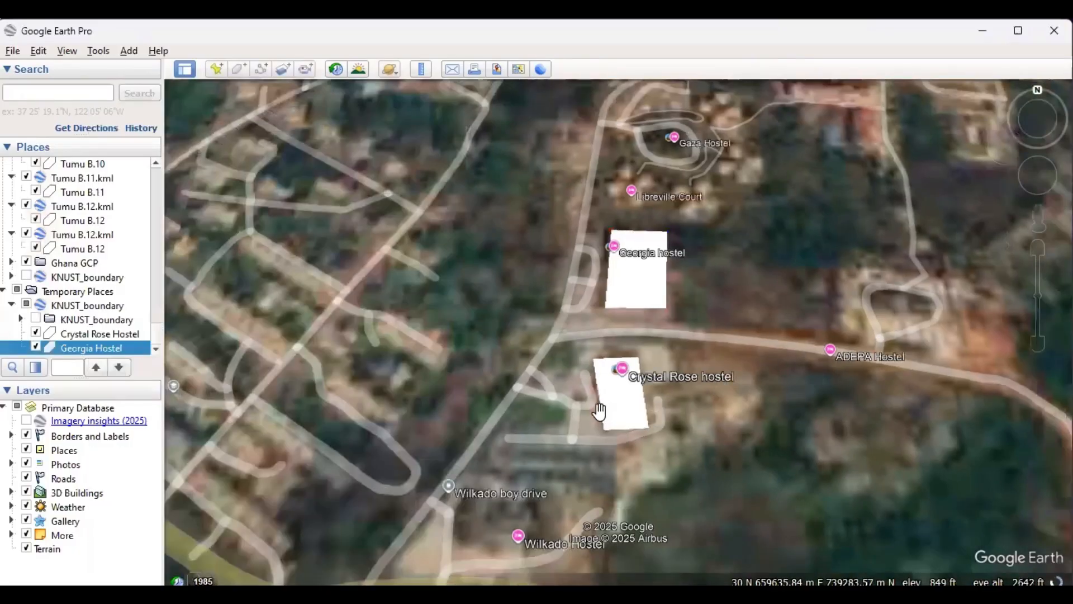
Examine the two hostel polygons against the surrounding imagery, from the Hall 6 bungalows to Wilkado Hostel
scroll(572, 327, "down", 2)
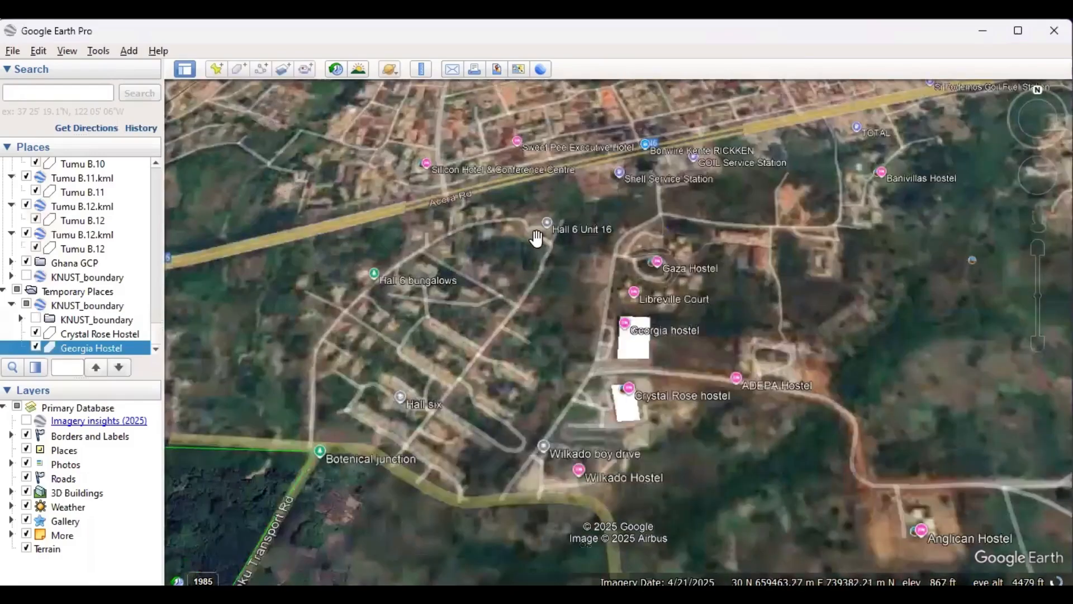
scroll(496, 299, "up", 1)
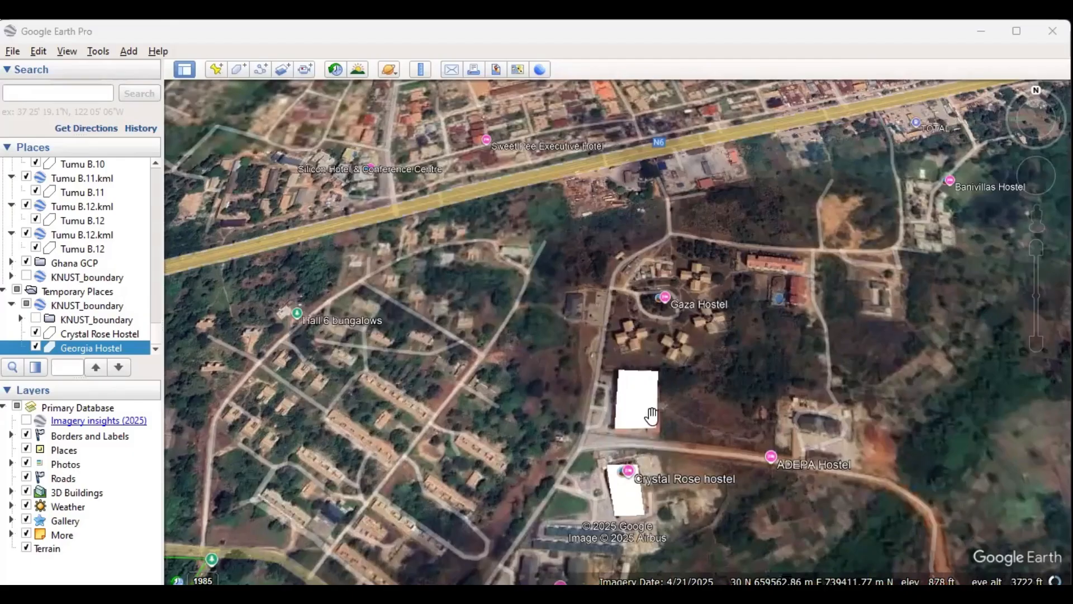
left_click_drag(652, 416, 601, 399)
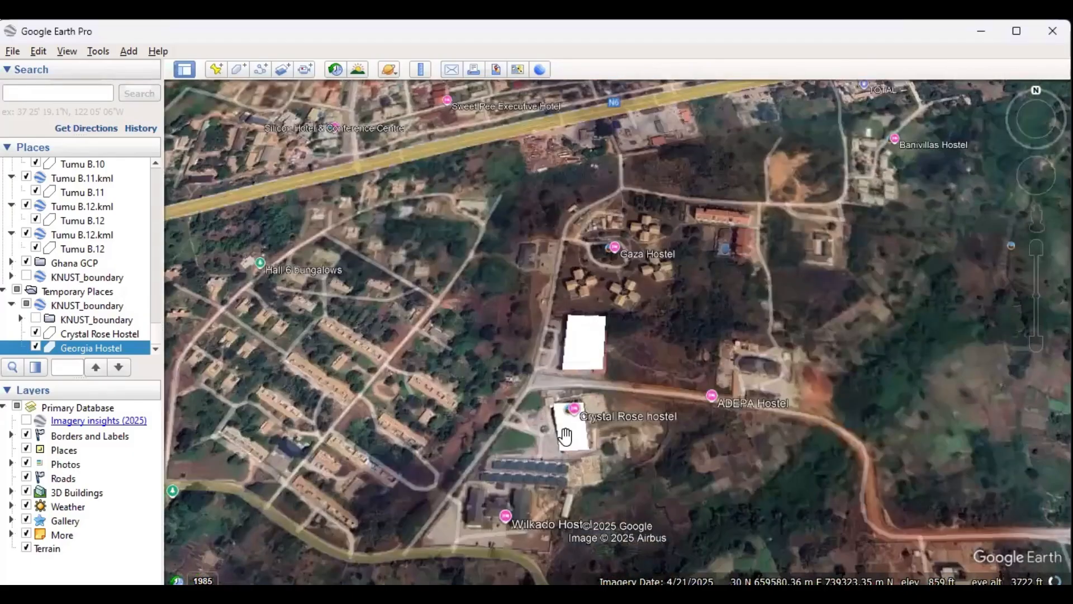
scroll(658, 433, "up", 1)
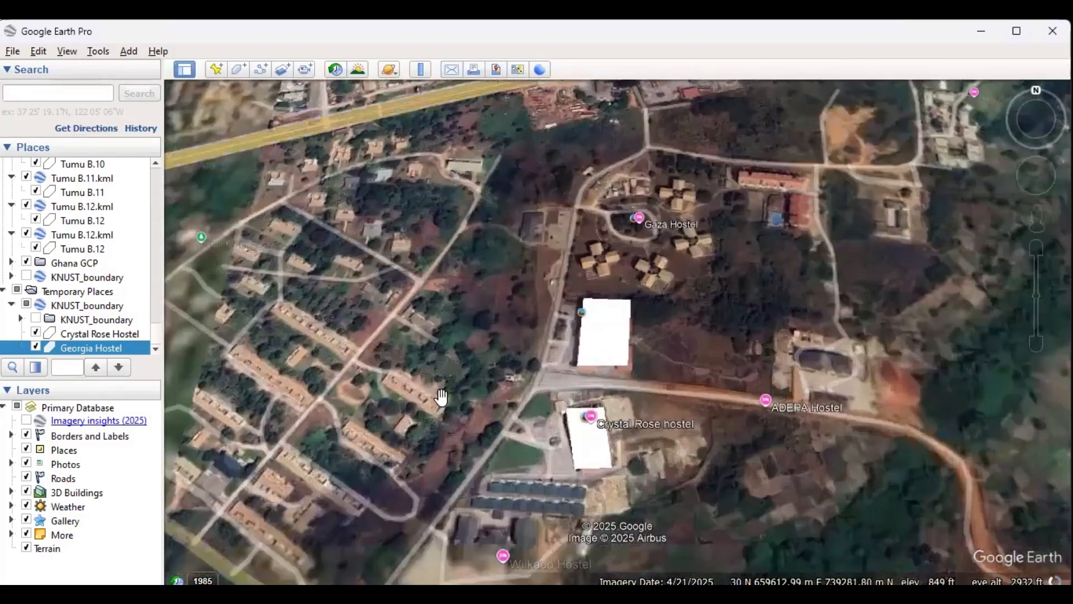
scroll(497, 456, "down", 2)
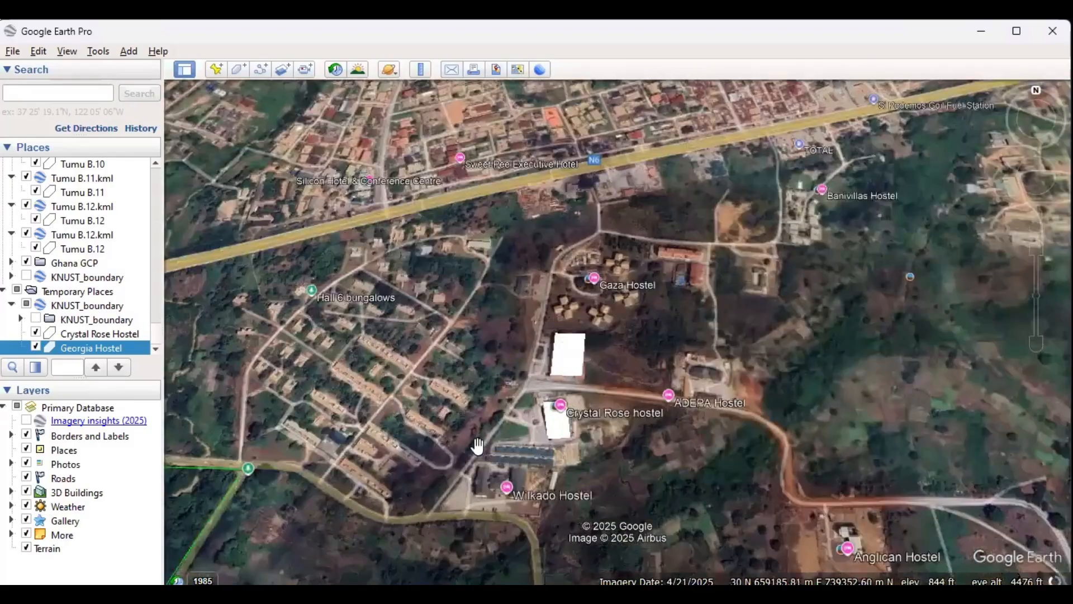
scroll(559, 428, "up", 1)
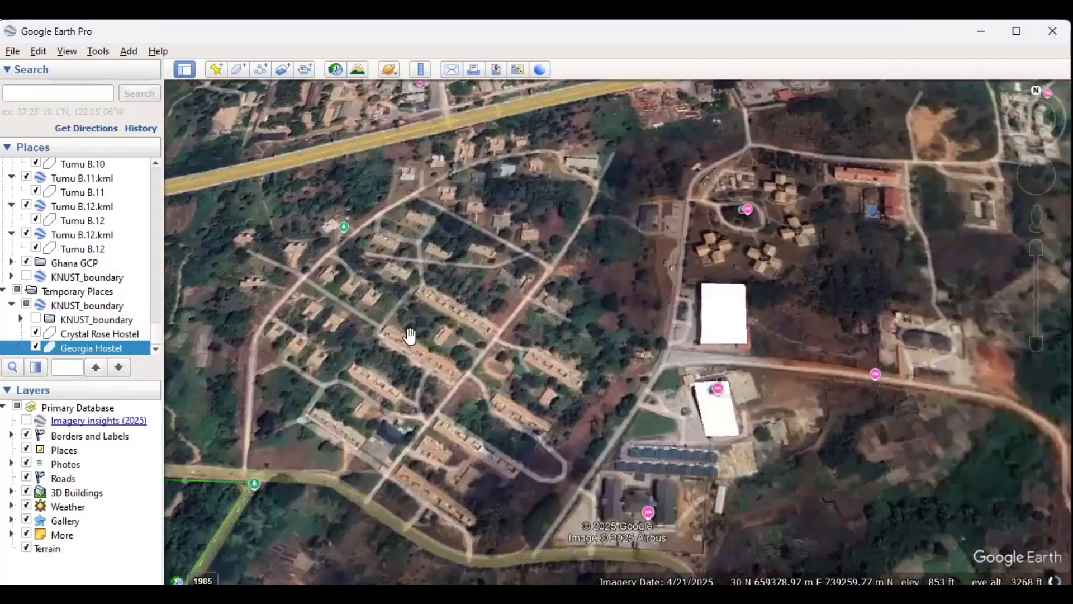
Start a new polygon at Wilkado Hostel and outline the compound's western building with four corners
scroll(409, 335, "down", 1)
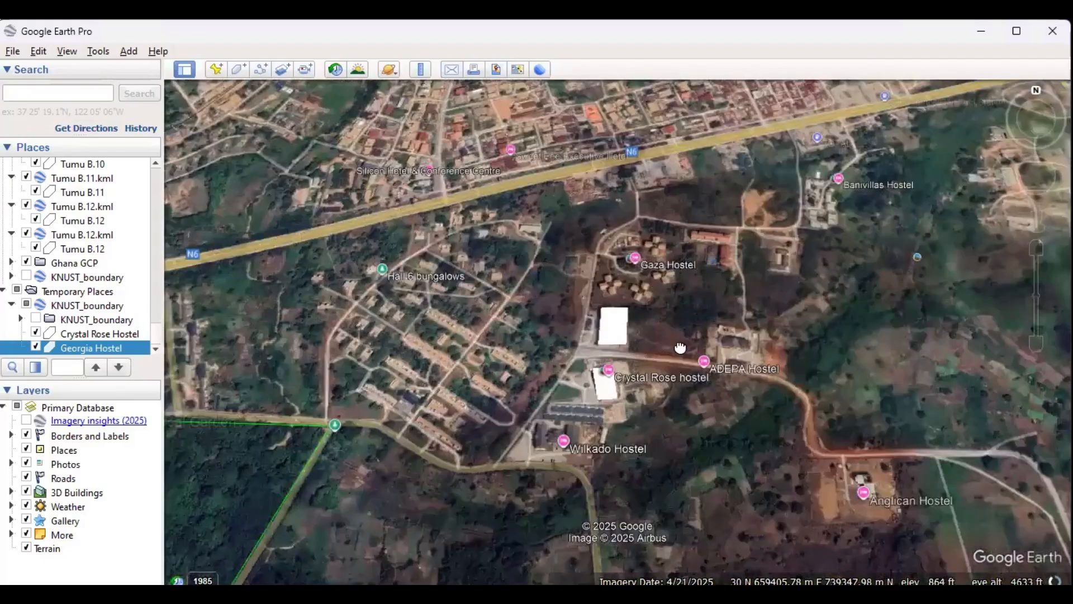
left_click_drag(517, 92, 605, 321)
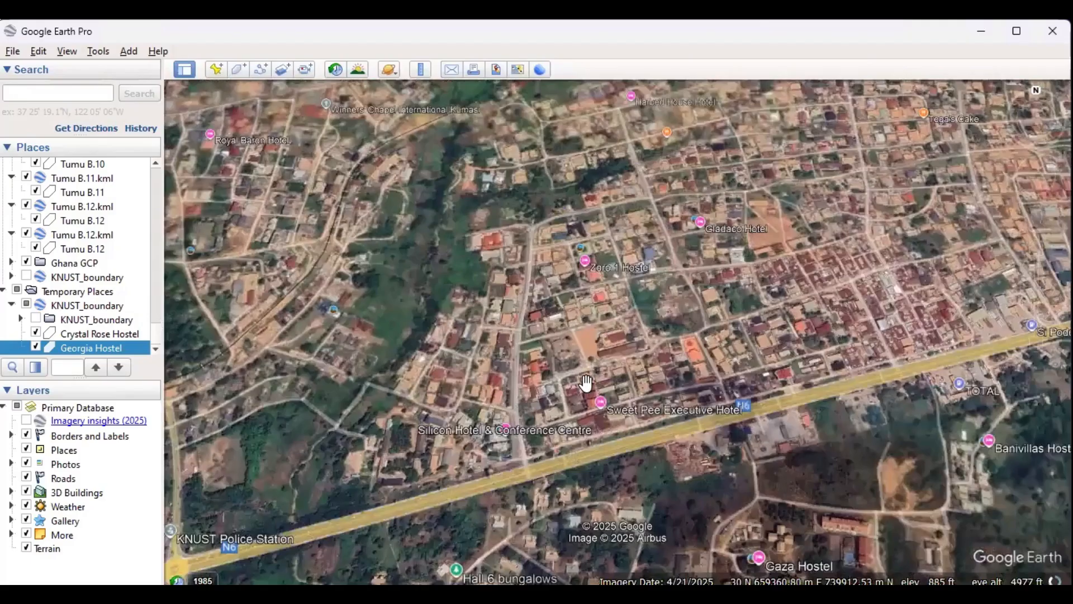
scroll(510, 345, "down", 3)
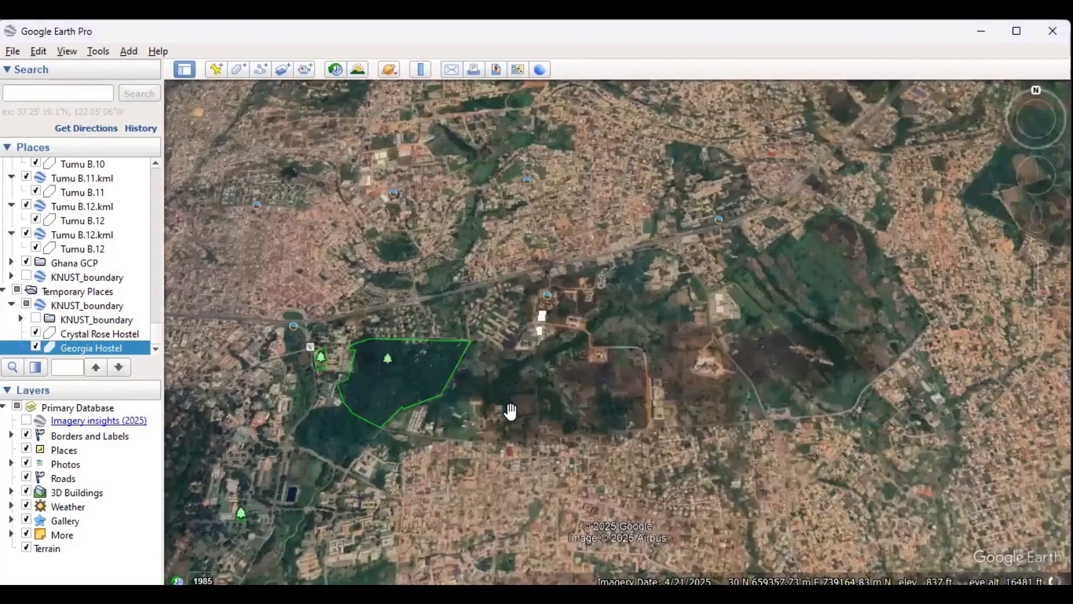
scroll(510, 411, "up", 4)
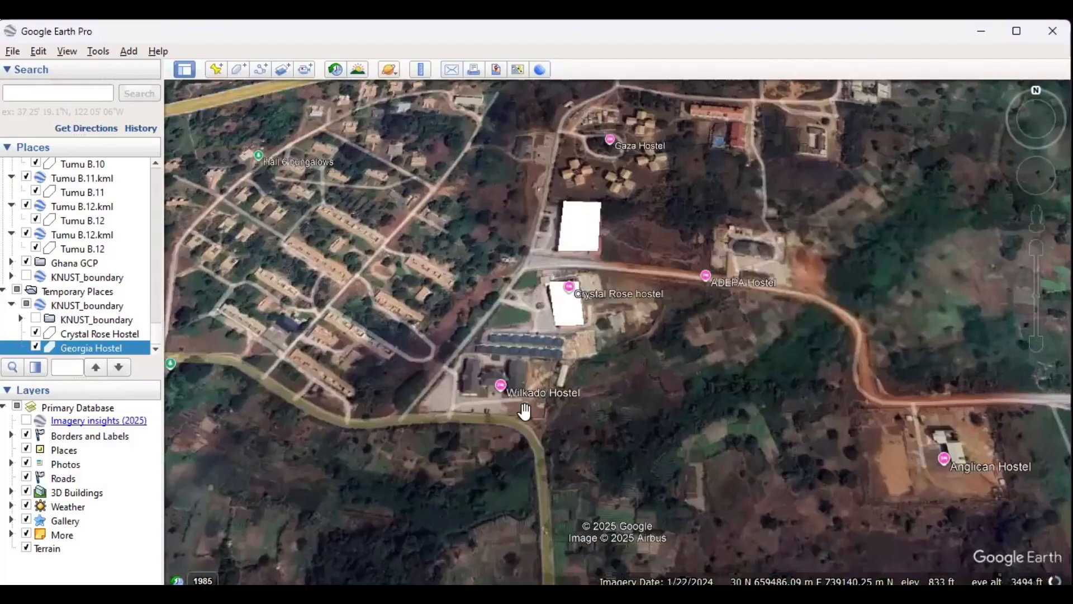
scroll(495, 387, "up", 2)
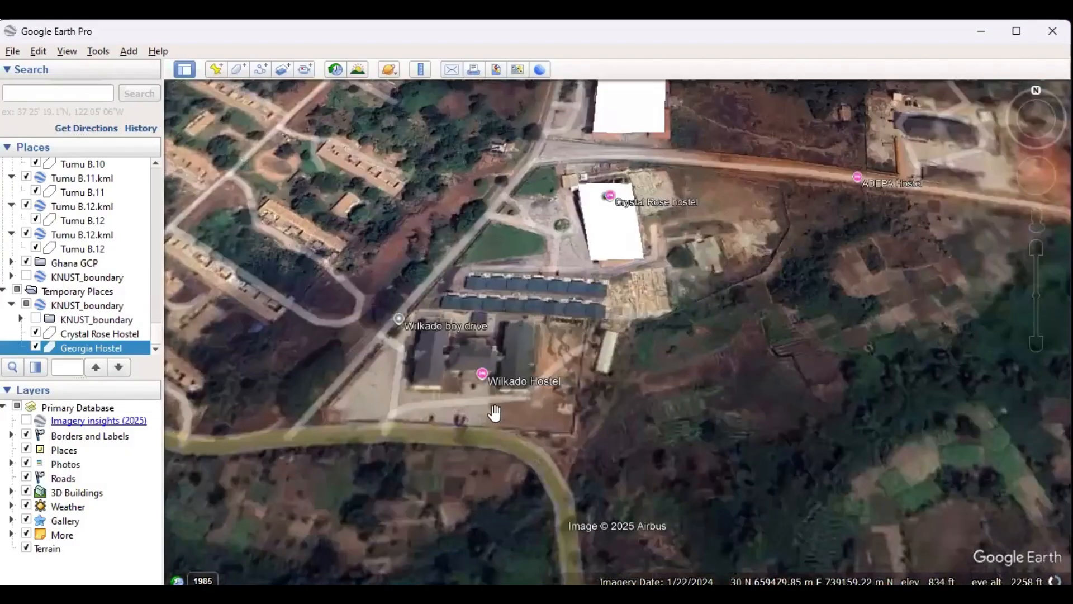
scroll(495, 412, "up", 1)
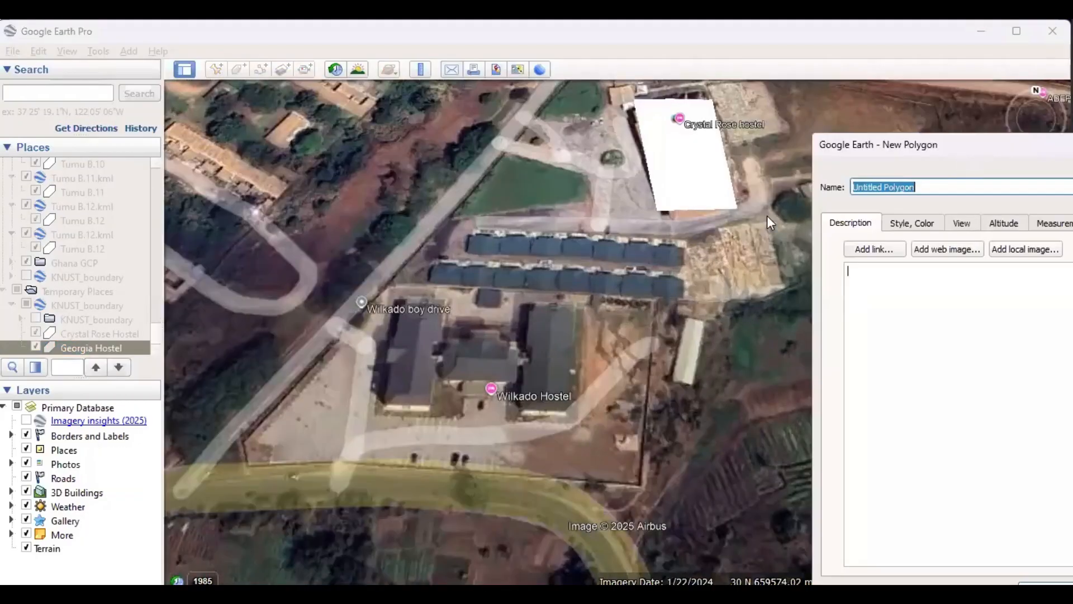
left_click_drag(984, 145, 934, 147)
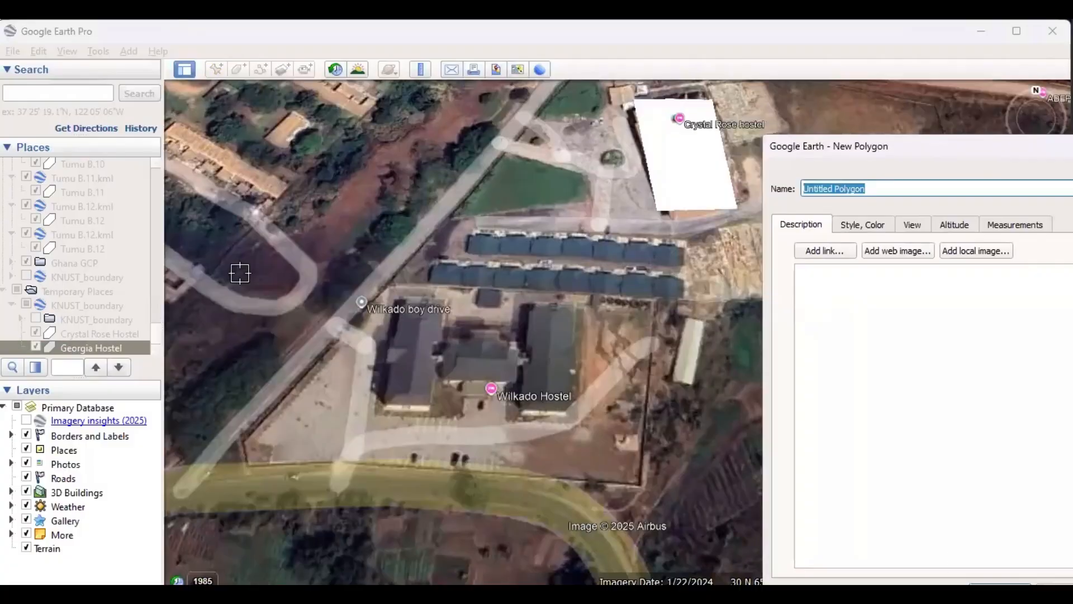
left_click(401, 300)
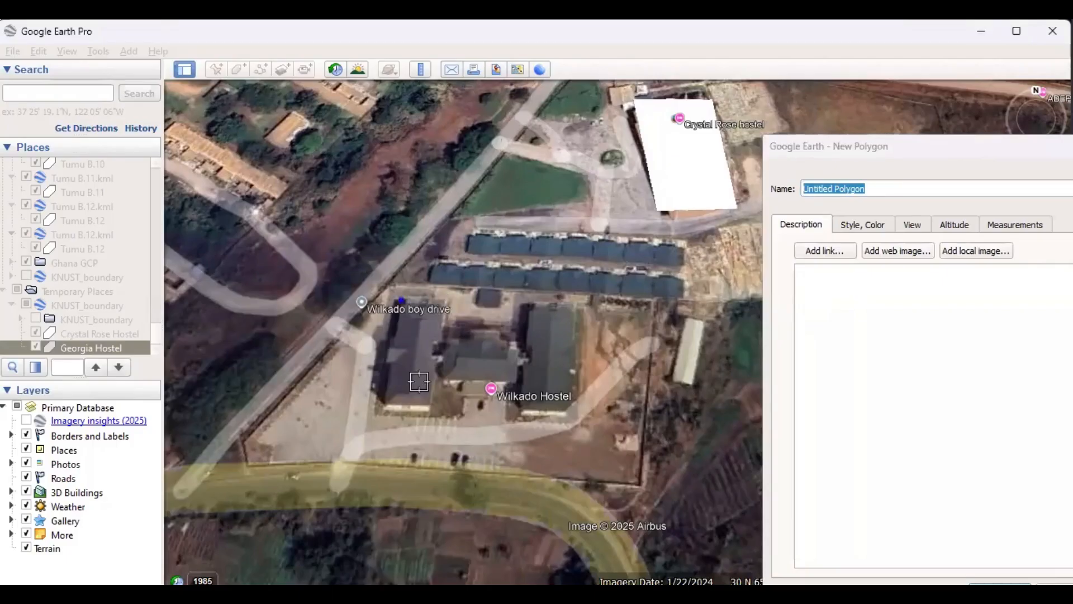
left_click(441, 303)
left_click(428, 406)
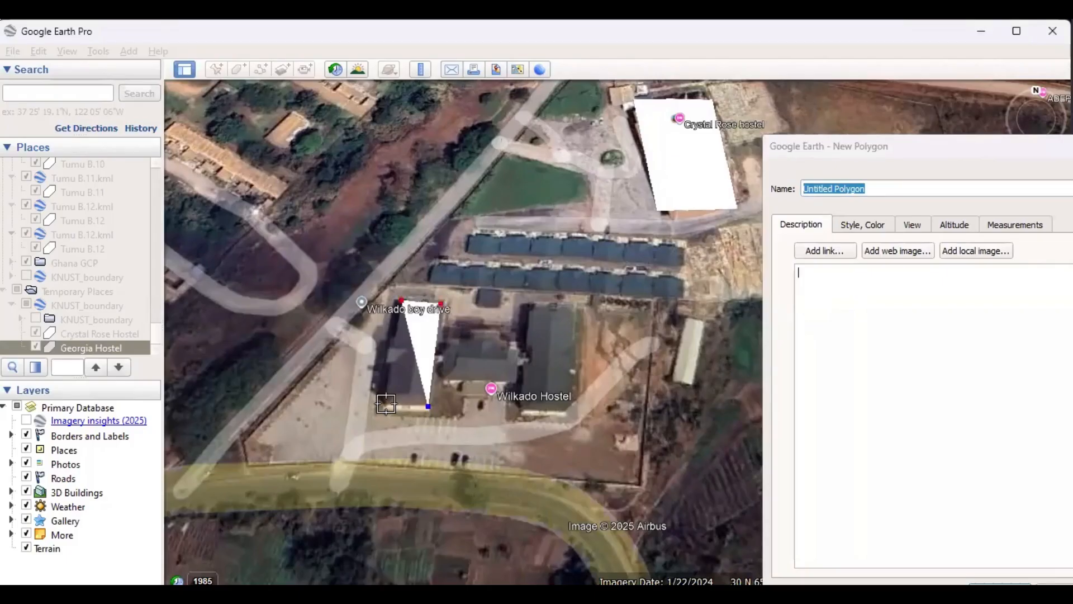
left_click(386, 404)
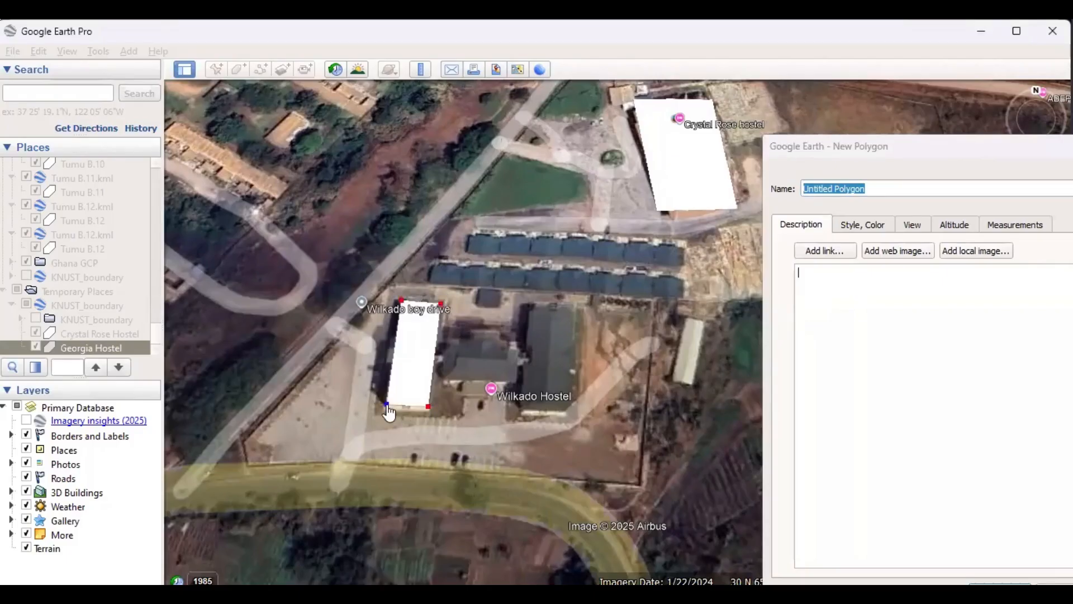
Add four vertices along the western building's west side to trace its small projection
left_click(393, 364)
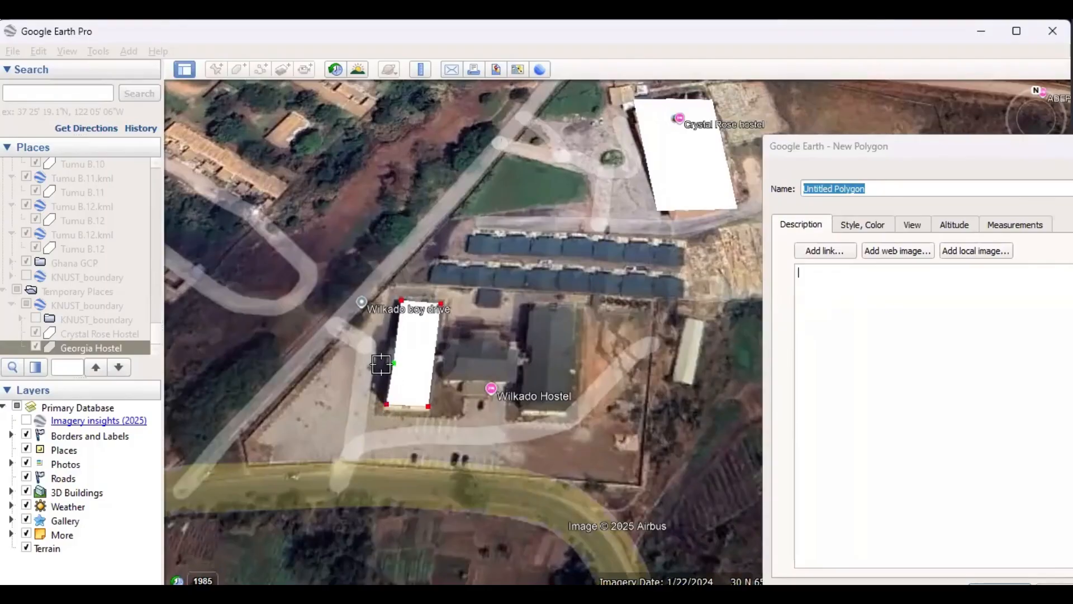
left_click(389, 363)
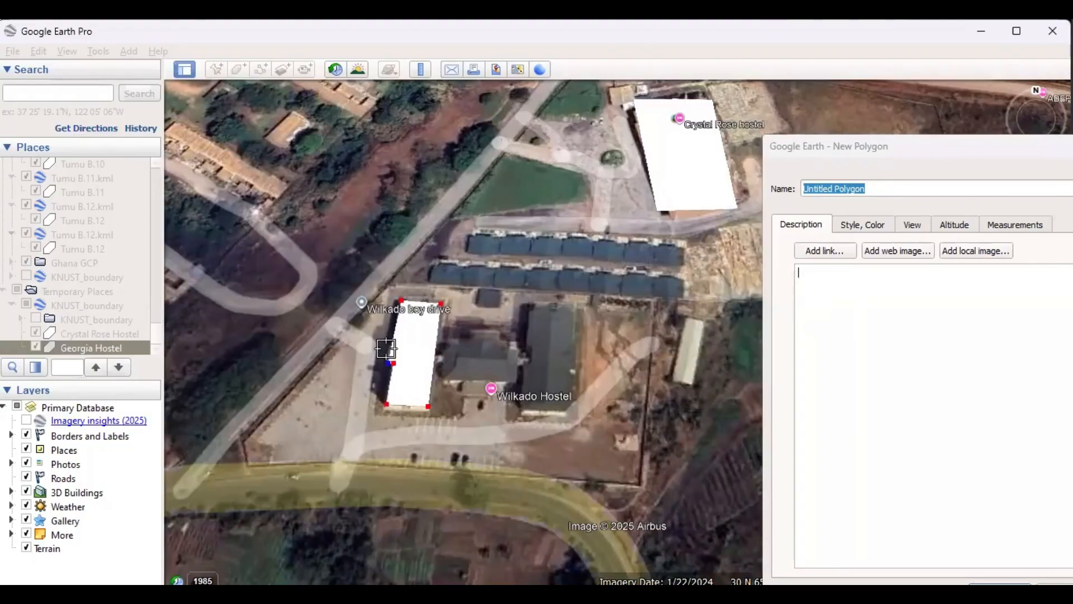
left_click(387, 344)
left_click(398, 342)
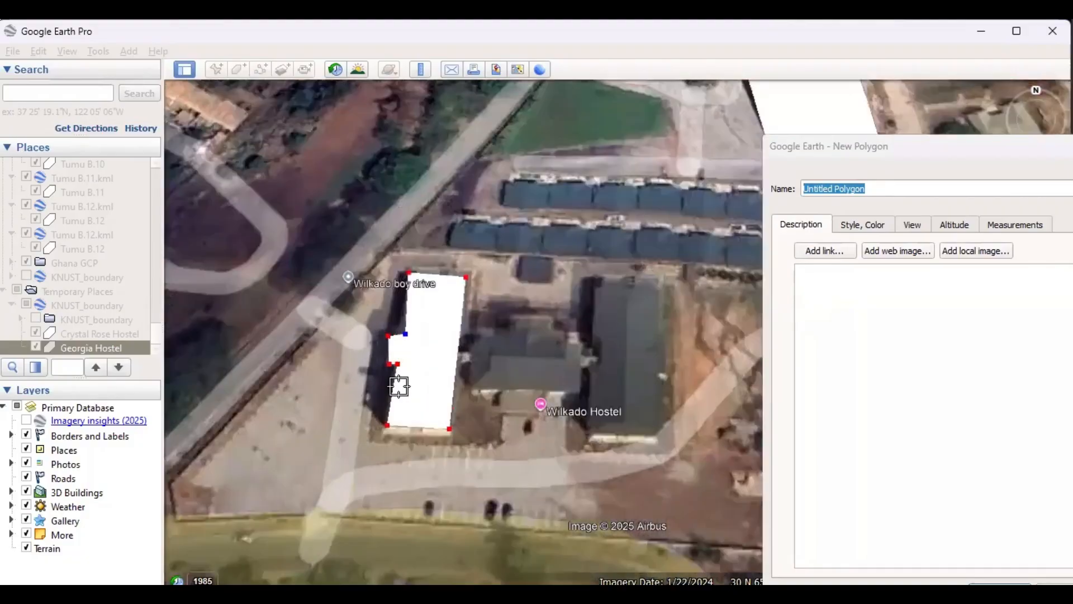
Fine-tune the vertices of the west-side projection so the outline follows the western building's edges
scroll(399, 366, "up", 2)
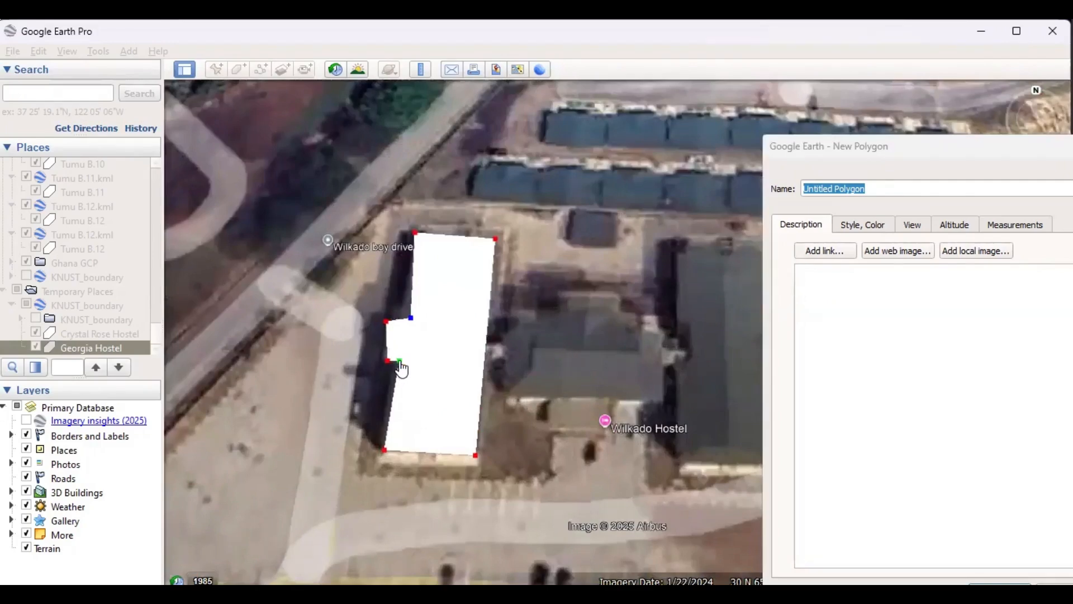
left_click_drag(399, 362, 397, 367)
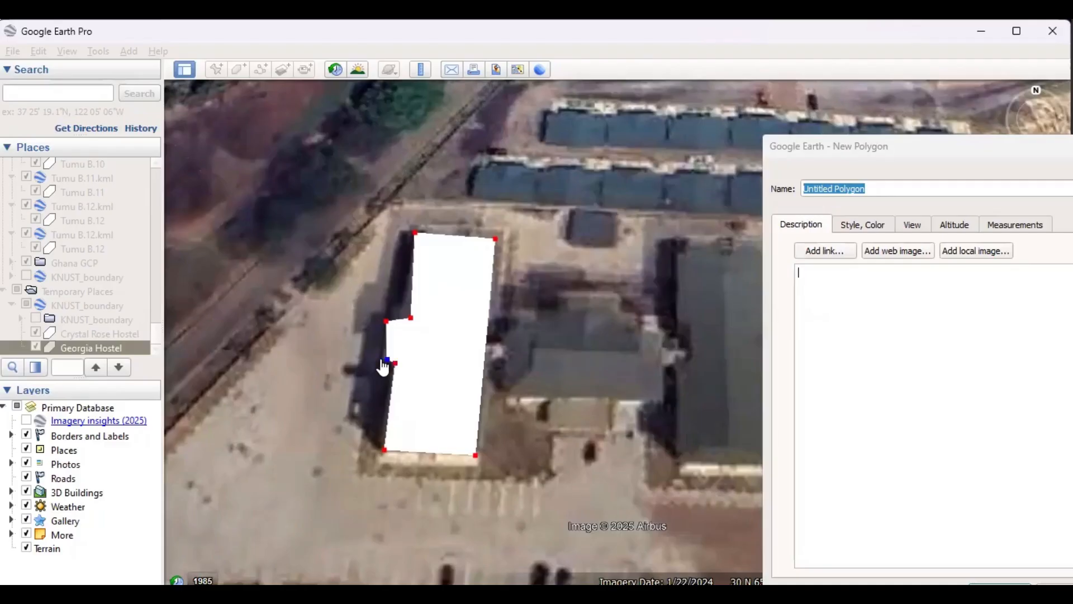
left_click_drag(386, 360, 382, 358)
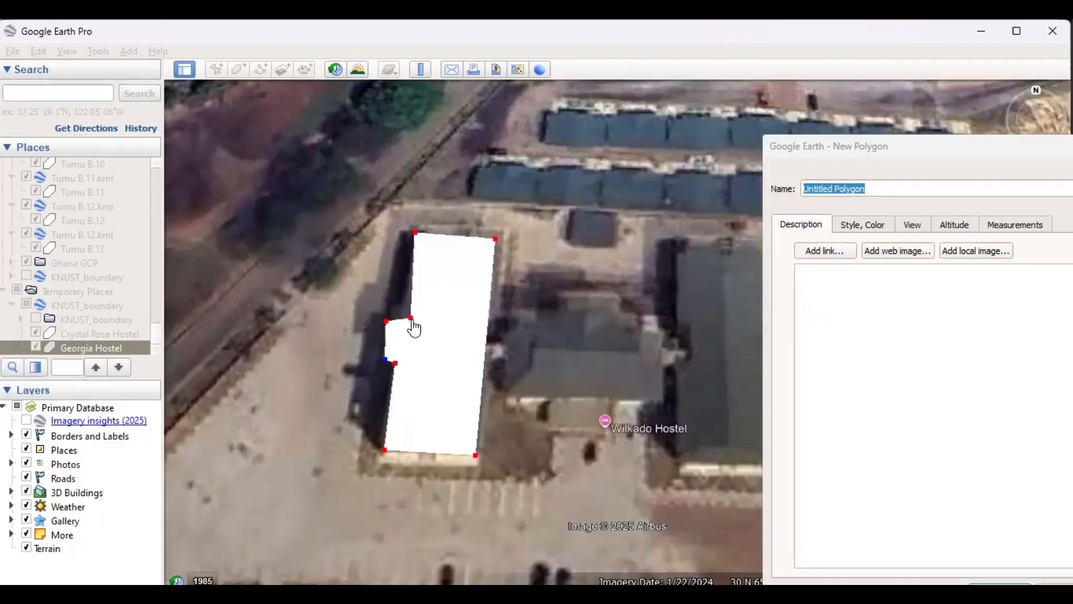
left_click(412, 319)
left_click_drag(415, 327, 406, 327)
left_click(386, 362)
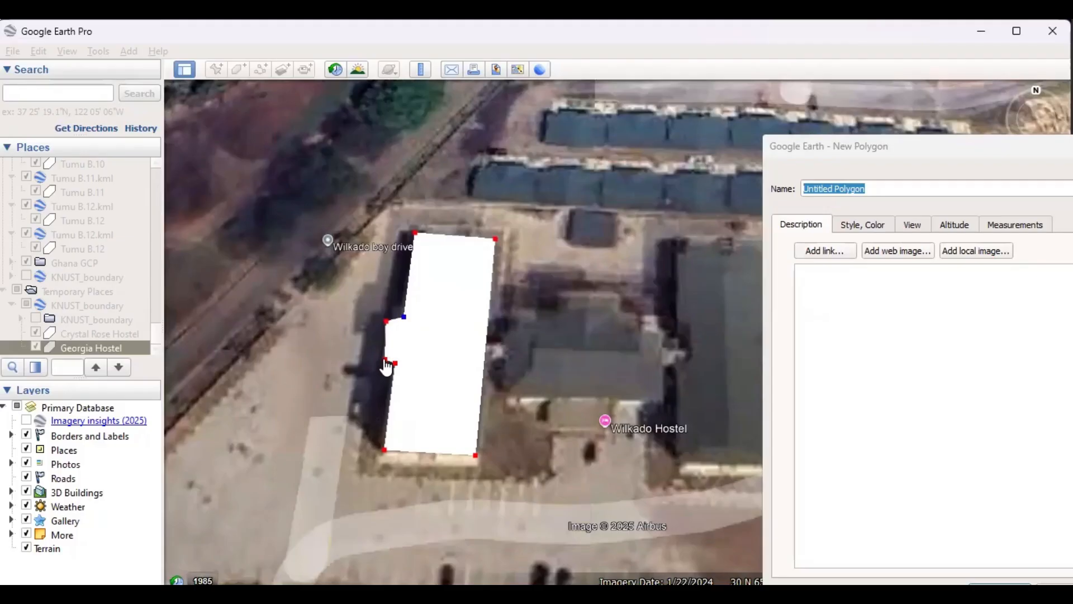
left_click_drag(385, 361, 383, 359)
left_click_drag(387, 323, 386, 318)
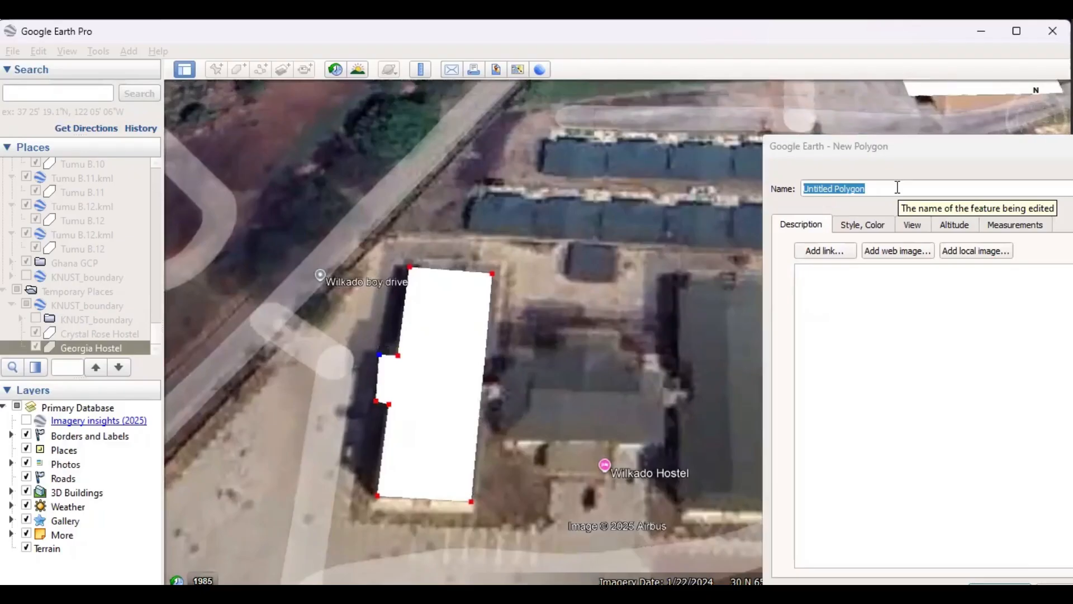
Name the western building's polygon Wilkado Hostel and save it
key("Tab")
key("BackSpace")
key("BackSpace")
key("BackSpace")
key("BackSpace")
key("BackSpace")
key("BackSpace")
key("BackSpace")
key("BackSpace")
key("BackSpace")
key("BackSpace")
key("BackSpace")
key("BackSpace")
key("BackSpace")
key("BackSpace")
key("BackSpace")
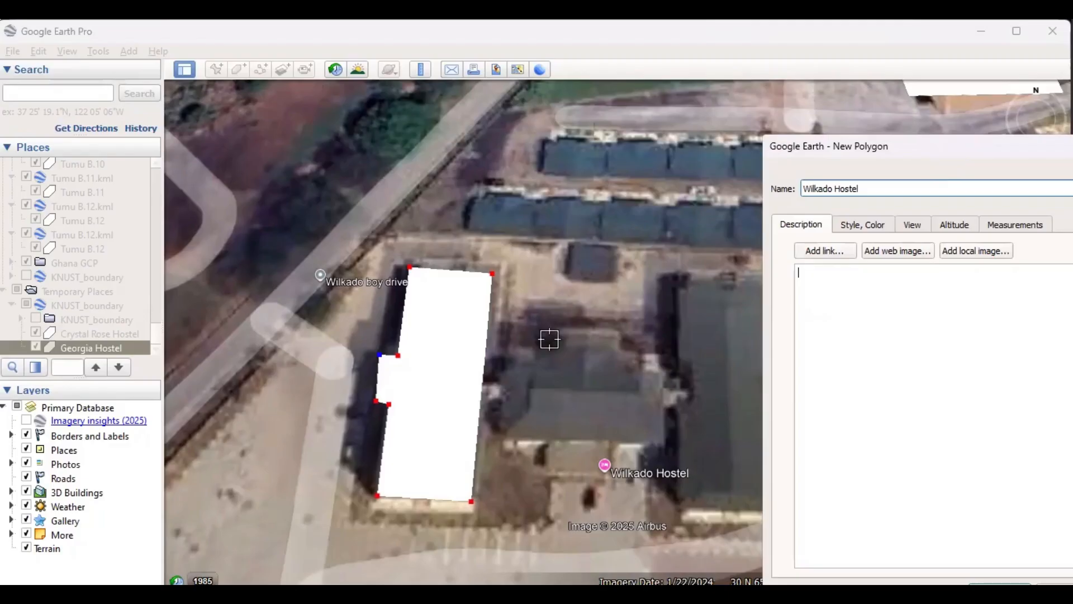
key("Return")
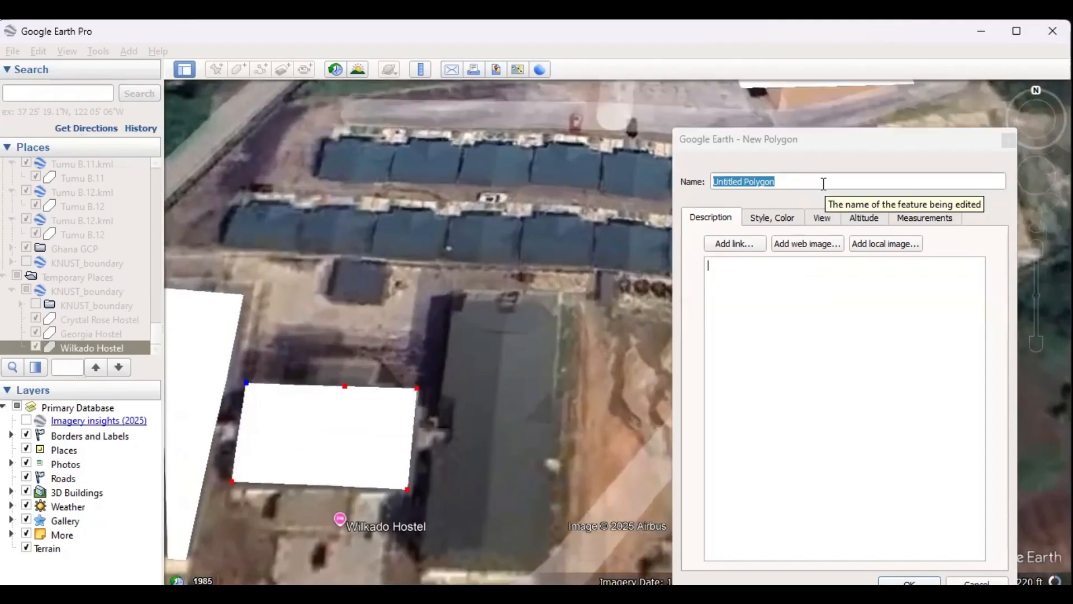
Name the polygon over the compound's middle building Walkado Annex
left_click(701, 200)
key("BackSpace")
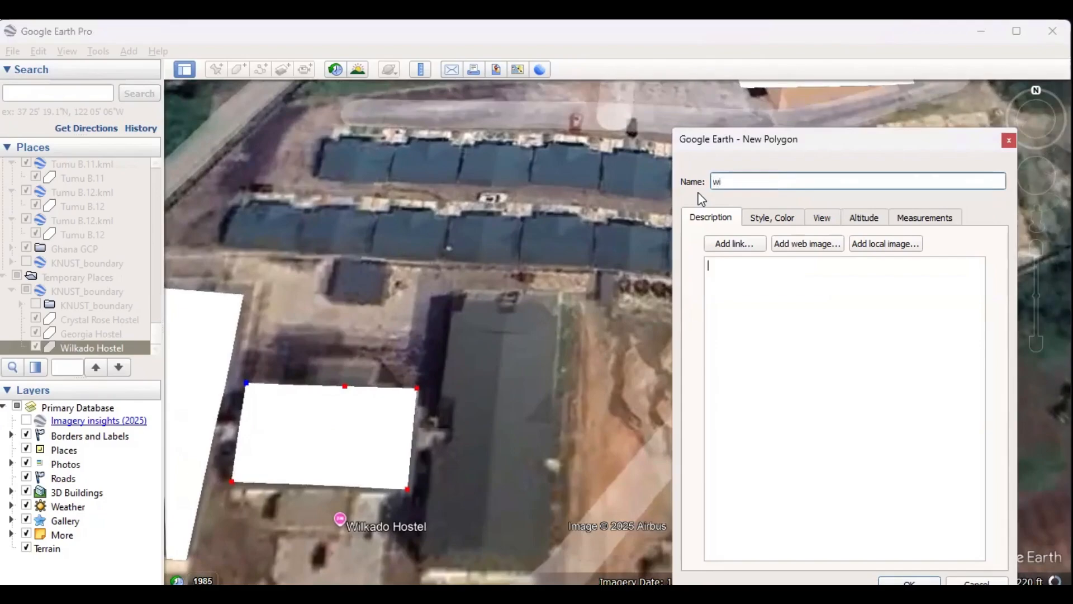
type("k")
key("BackSpace")
key("BackSpace")
key("BackSpace")
type("Walkado Annex")
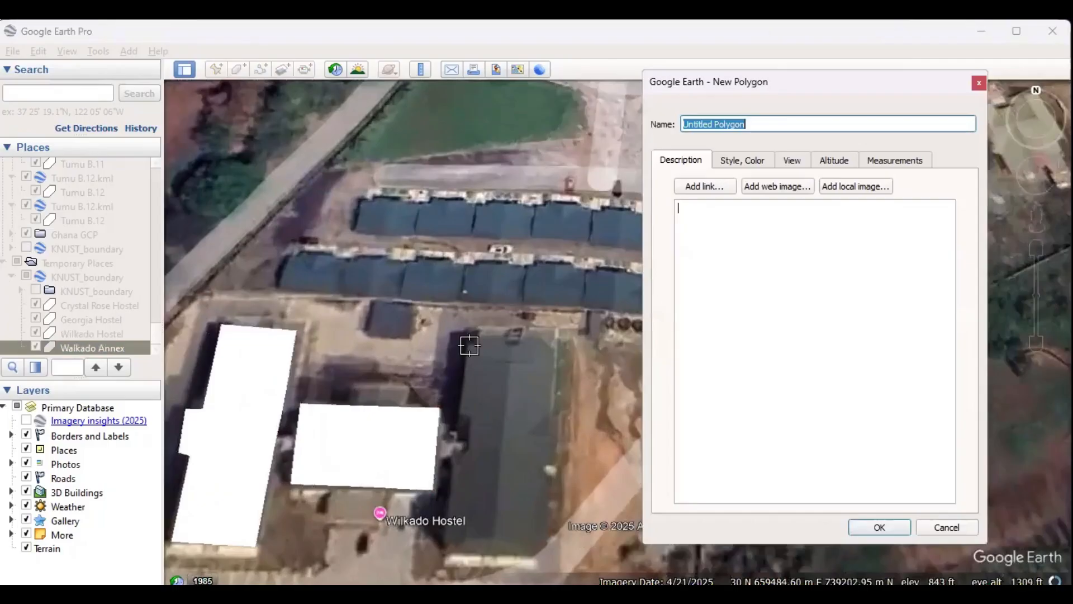
Outline the eastern Wilkado building with its west-side notch and adjust the northwest, southwest and notch corners
left_click(470, 346)
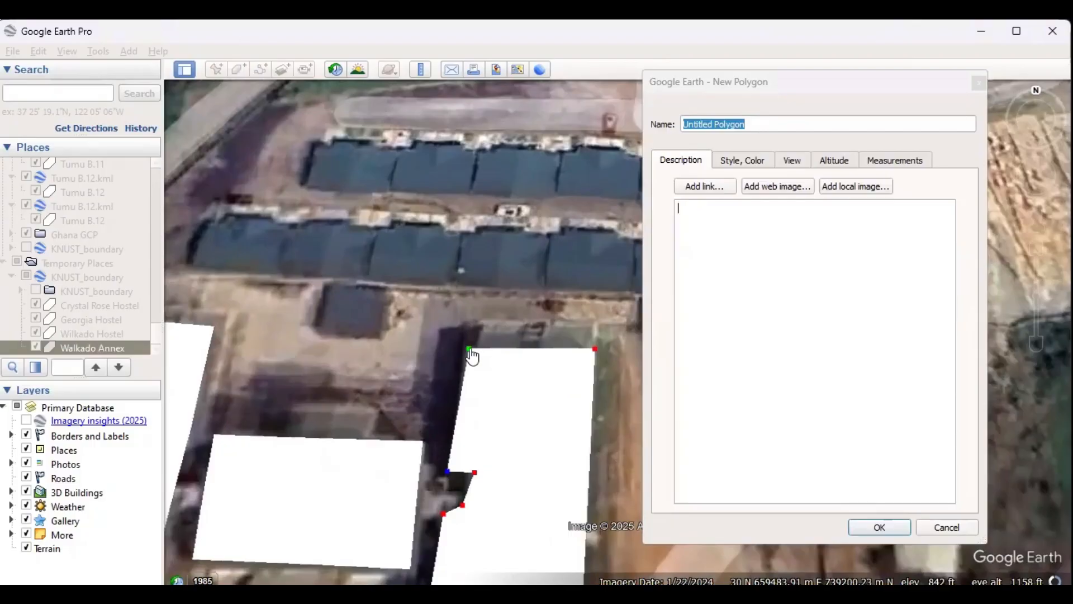
left_click_drag(461, 349, 462, 344)
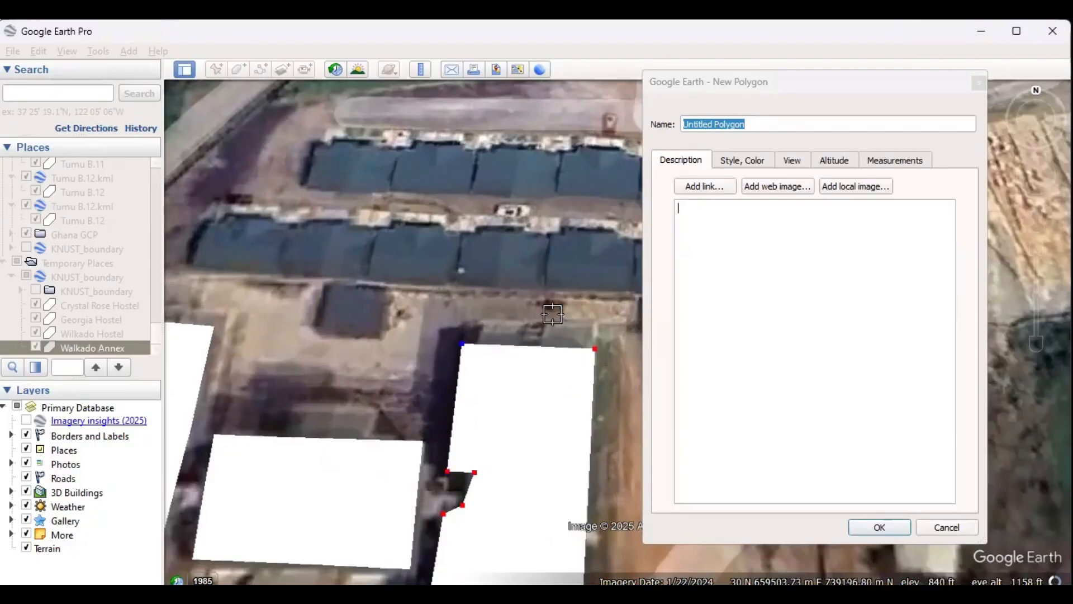
scroll(553, 316, "down", 1)
scroll(486, 461, "down", 1)
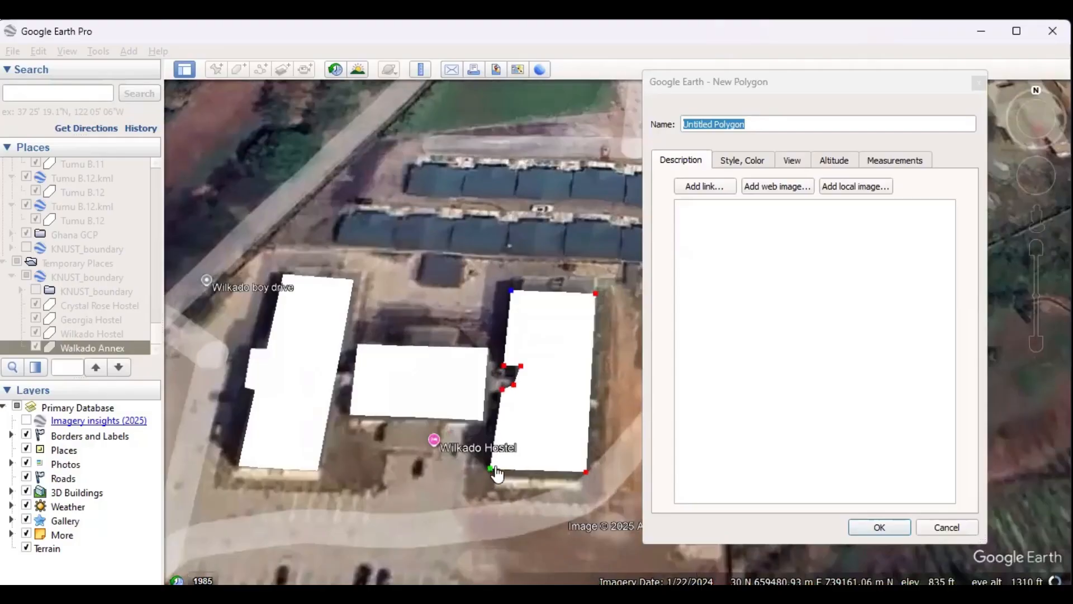
left_click_drag(494, 477, 499, 475)
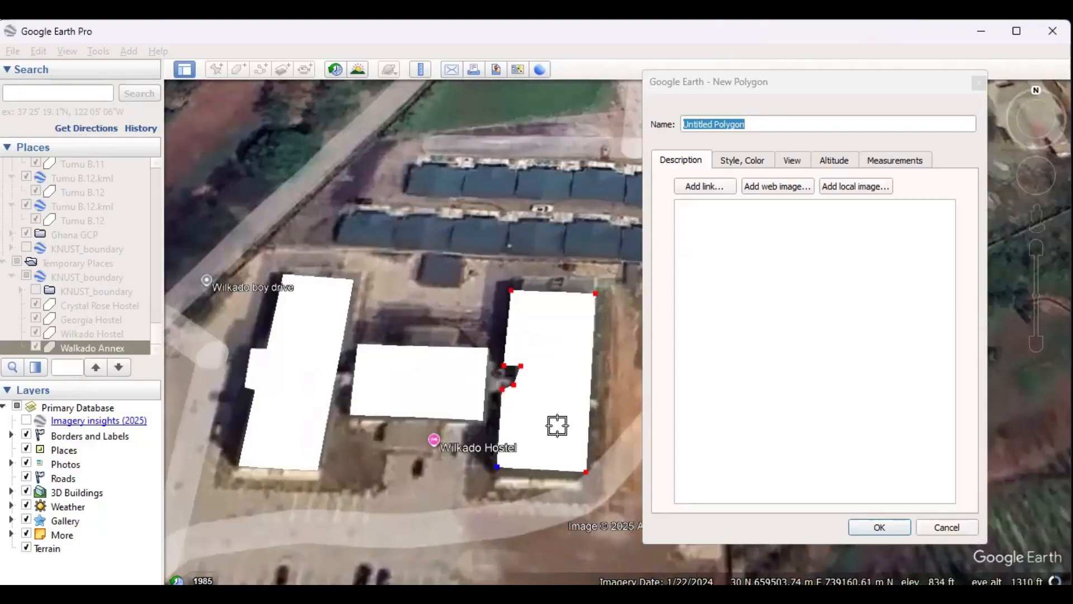
left_click_drag(513, 386, 520, 392)
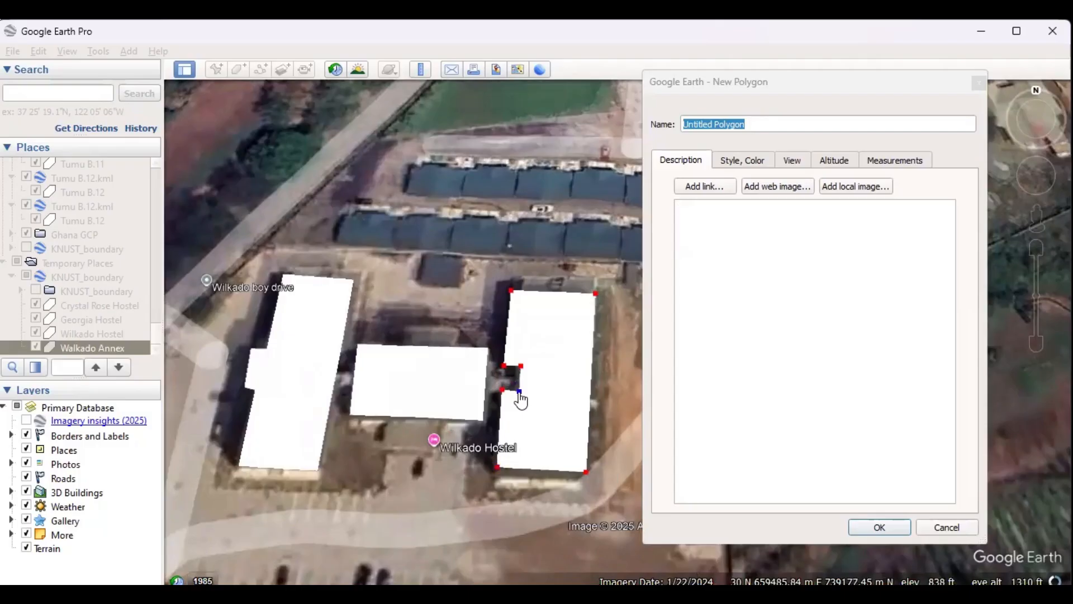
left_click(504, 365)
scroll(425, 444, "down", 1)
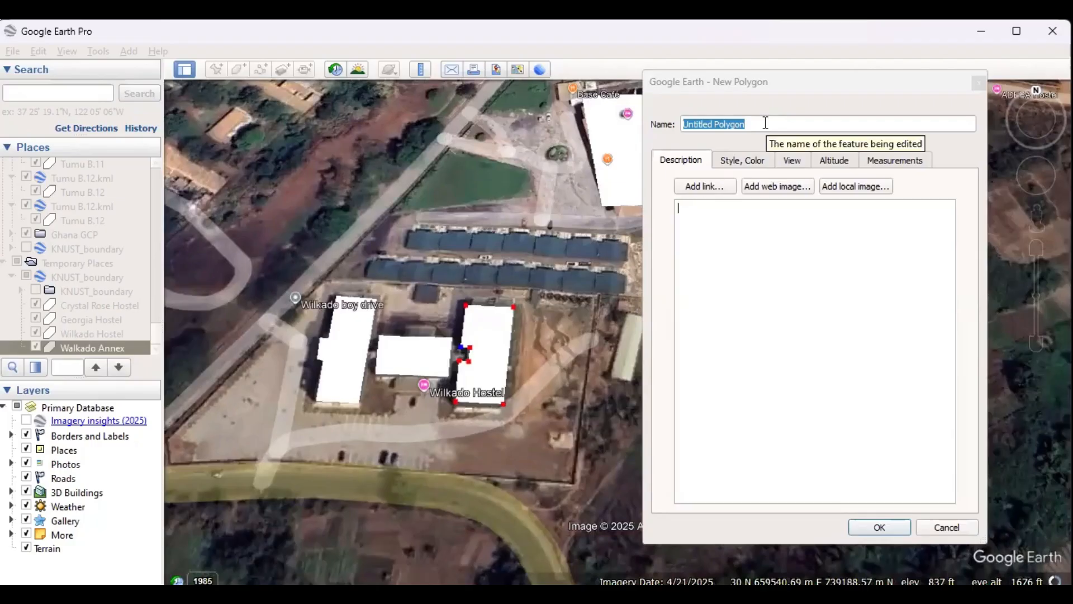
Name the eastern building's polygon Wilkado Hostel and save it
left_click(765, 123)
key("BackSpace")
key("BackSpace")
key("BackSpace")
key("BackSpace")
key("BackSpace")
key("BackSpace")
key("BackSpace")
key("BackSpace")
key("BackSpace")
key("BackSpace")
key("BackSpace")
key("BackSpace")
key("BackSpace")
key("BackSpace")
key("BackSpace")
key("BackSpace")
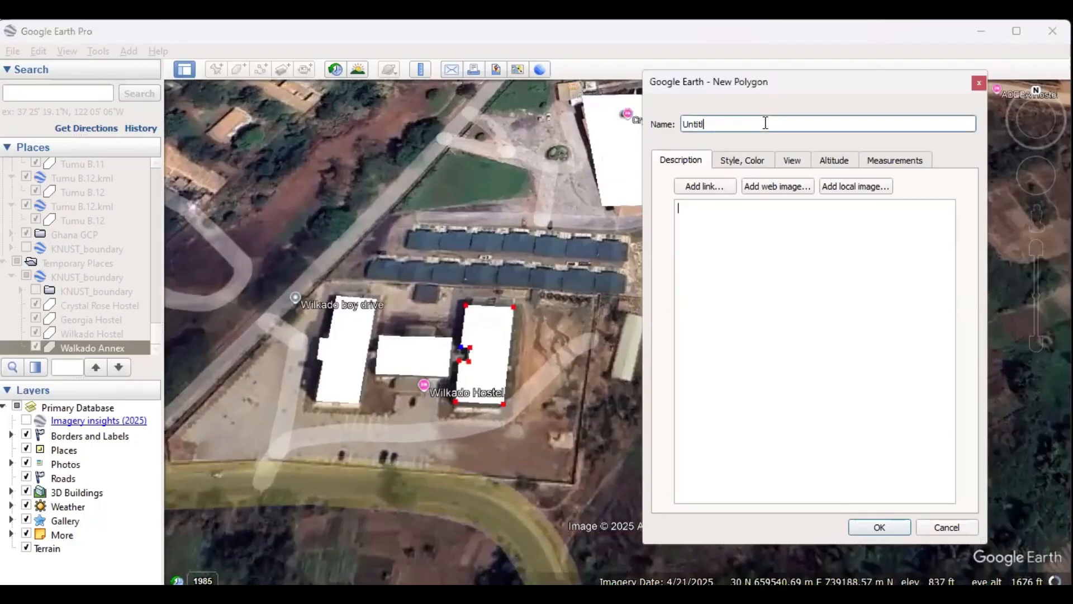
type("Wilkado Hostel")
left_click(843, 499)
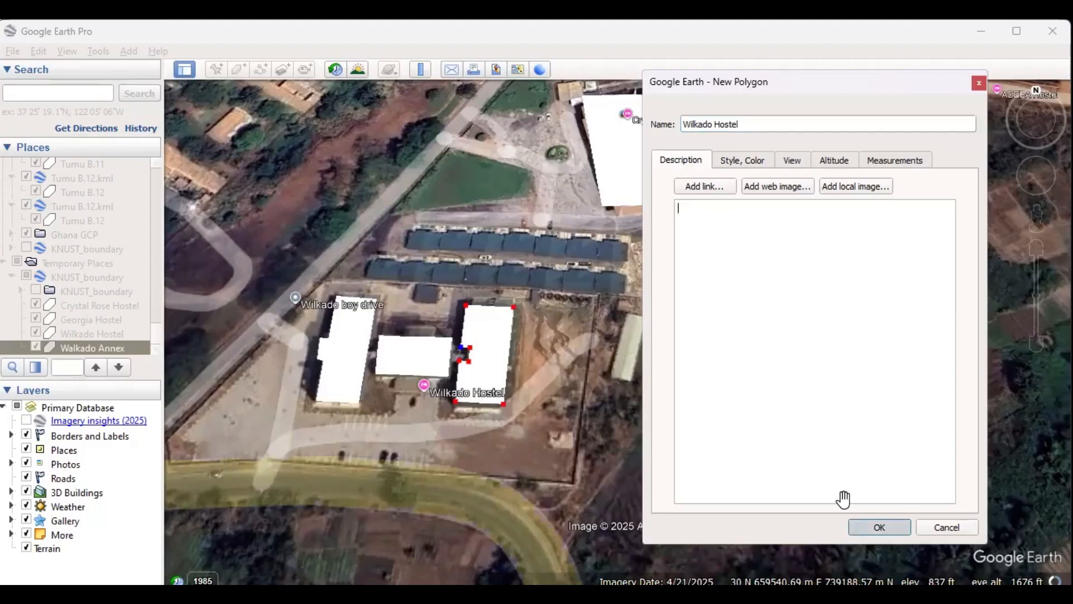
left_click(872, 524)
Review the Georgia, Crystal Rose and Wilkado polygons against the imagery and select the Crystal Rose Hostel entry
scroll(666, 280, "down", 3)
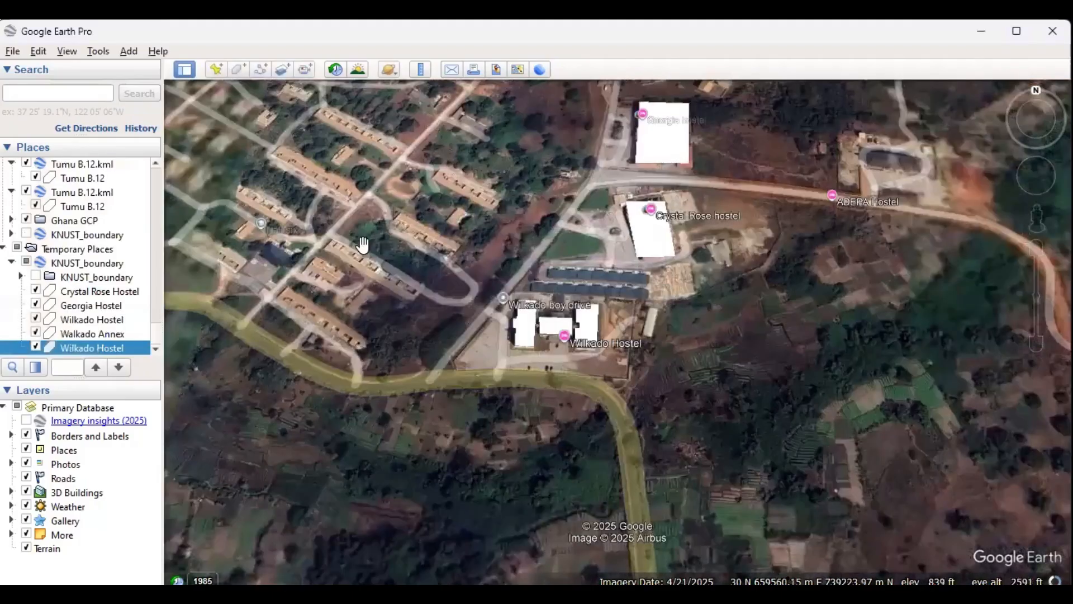
left_click_drag(550, 309, 651, 345)
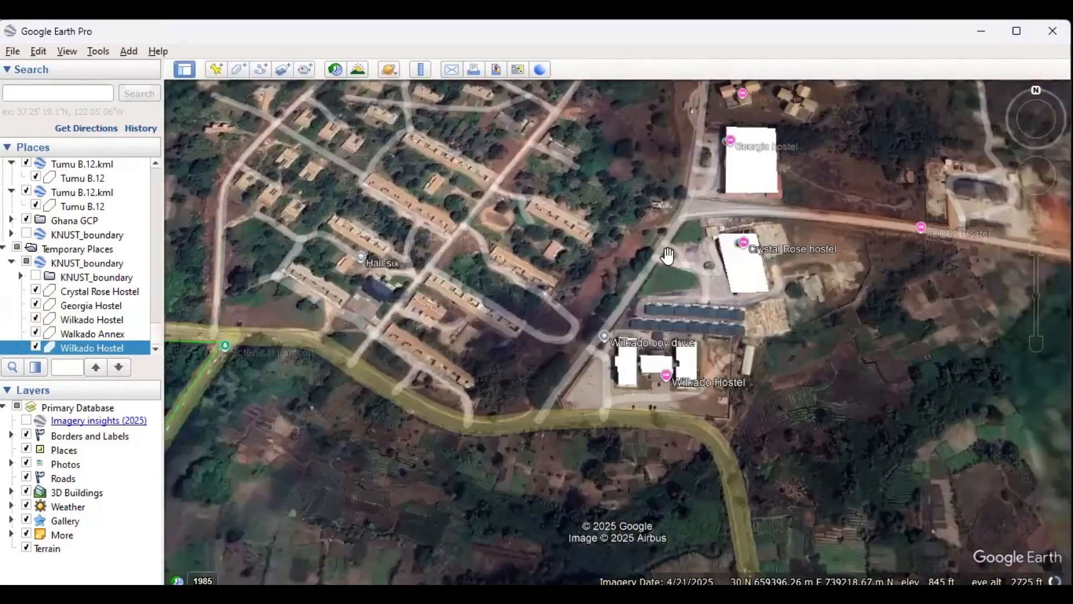
scroll(702, 323, "up", 2)
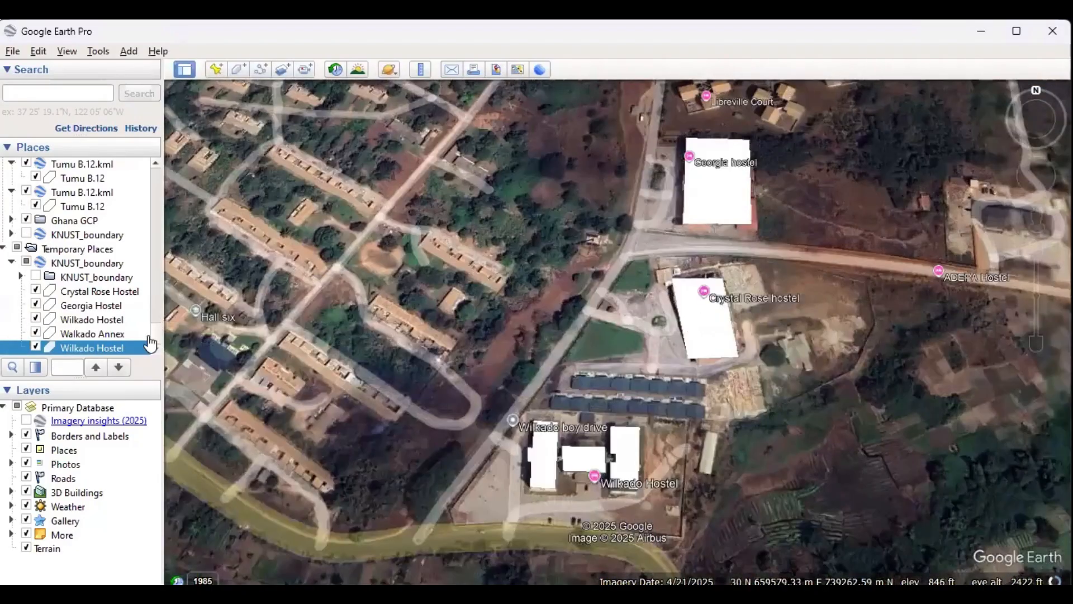
left_click(78, 291)
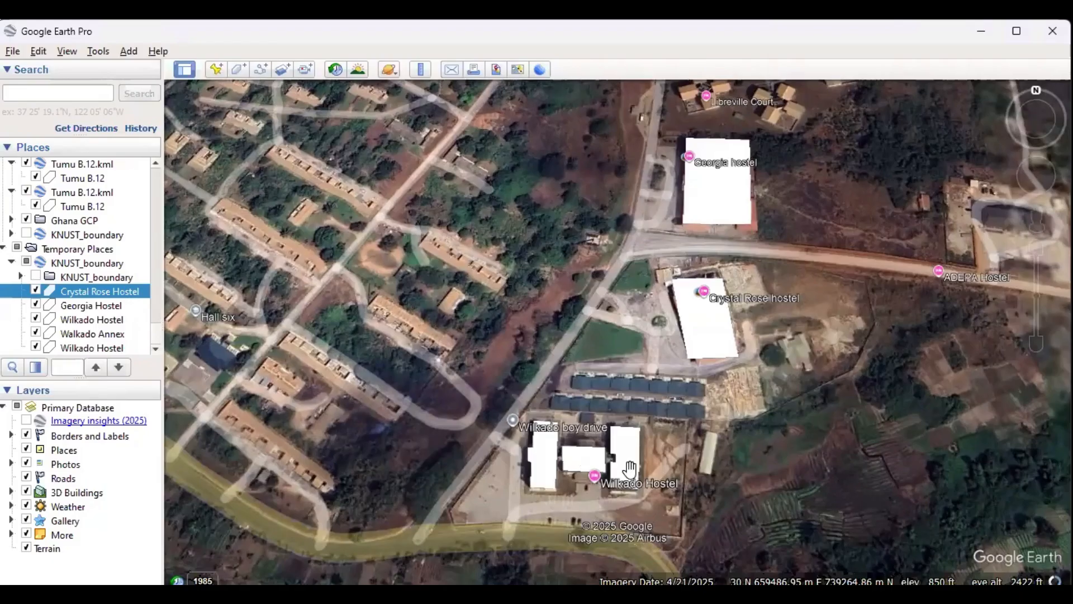
scroll(648, 471, "up", 1)
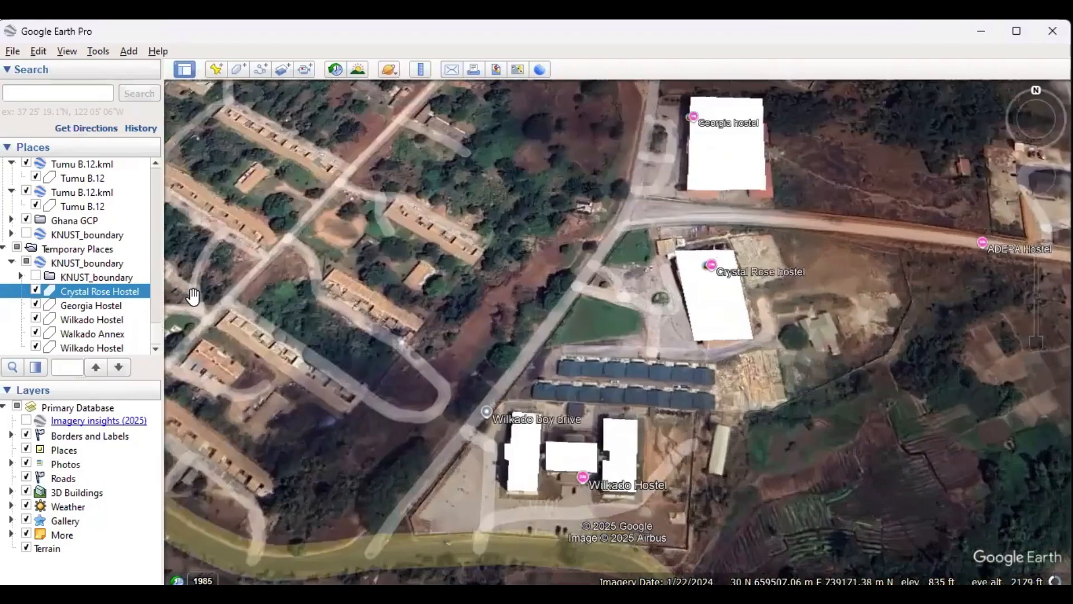
Inspect the Georgia Hostel and western Wilkado Hostel polygons on the map and the options available for the Wilkado entry
left_click(92, 305)
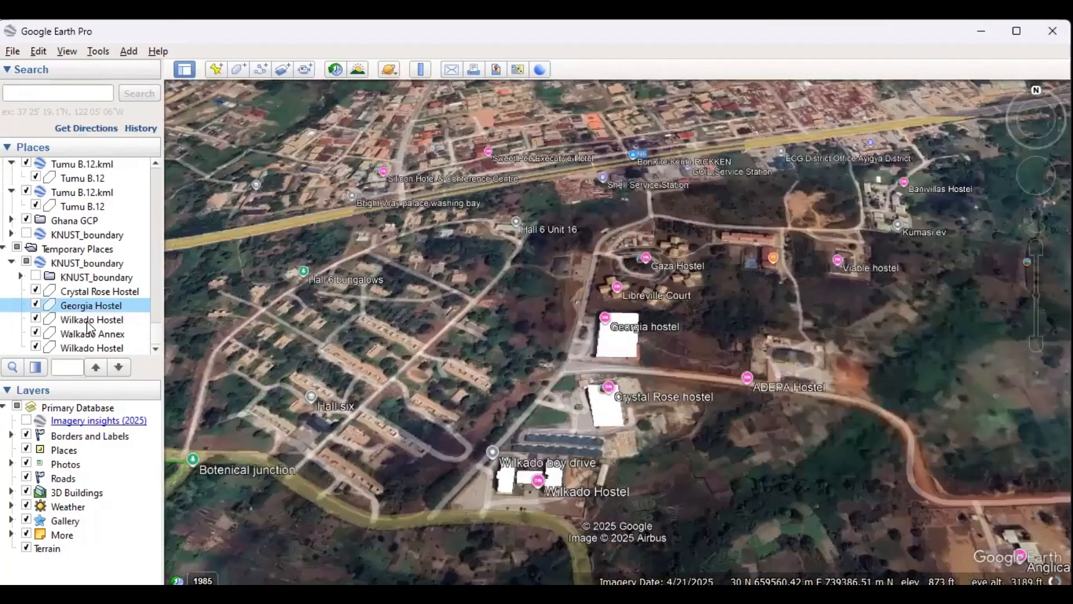
double_click(89, 319)
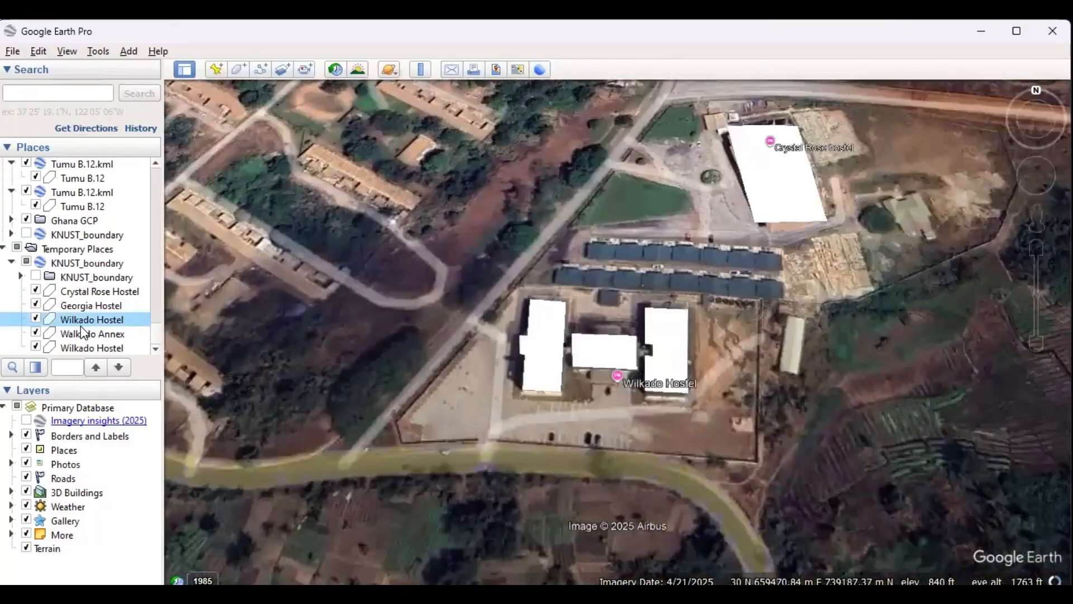
right_click(82, 324)
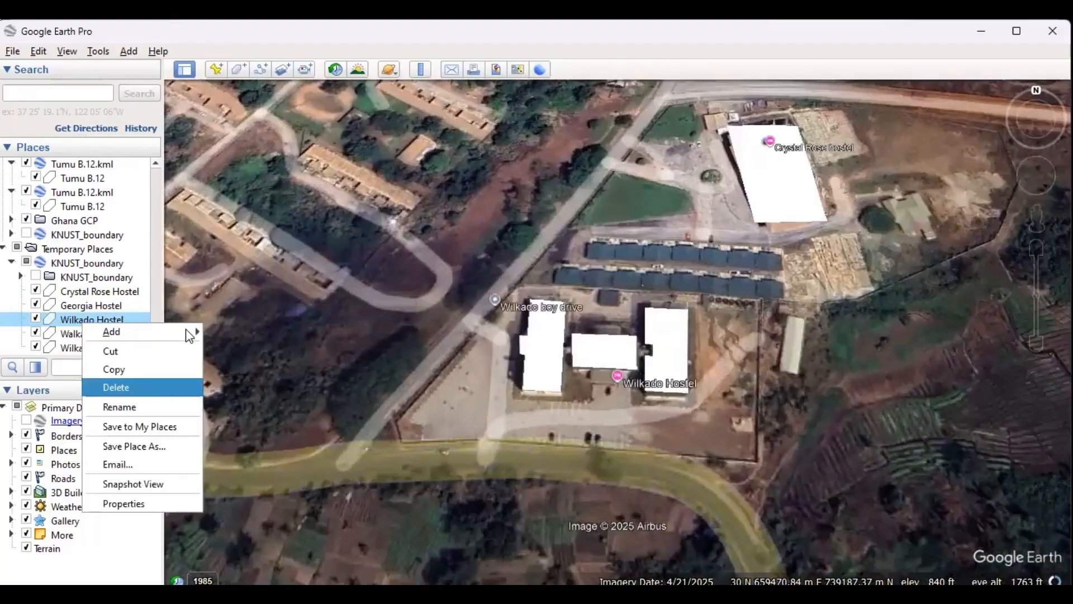
mouse_move(180, 331)
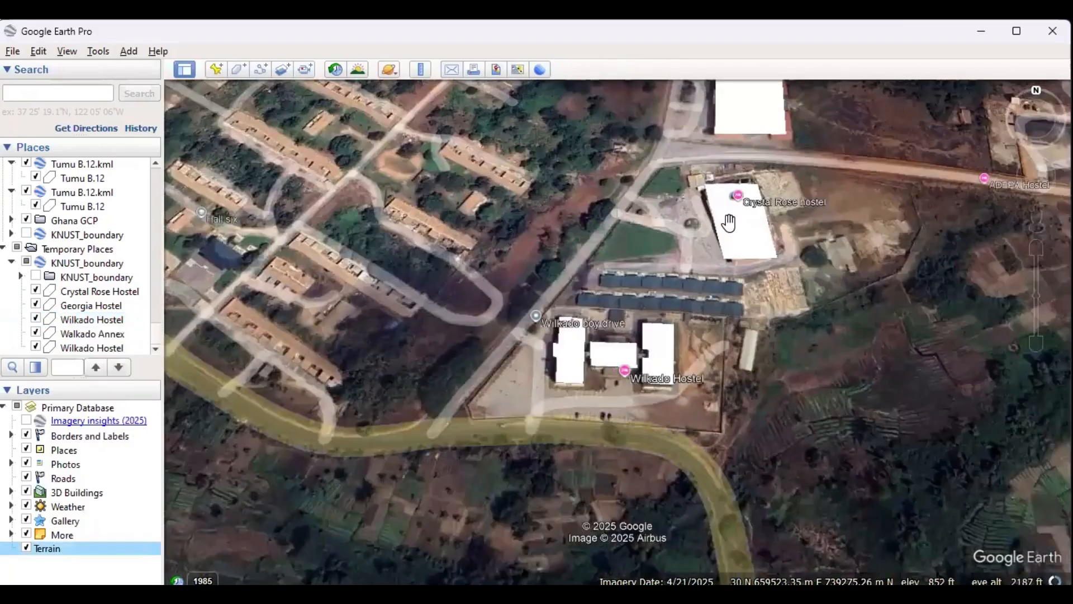
Trace a new path along the road from the junction between Georgia and Crystal Rose hostels, east past ADEPA Hostel and around the southward bend
left_click_drag(612, 222, 501, 252)
scroll(500, 252, "up", 2)
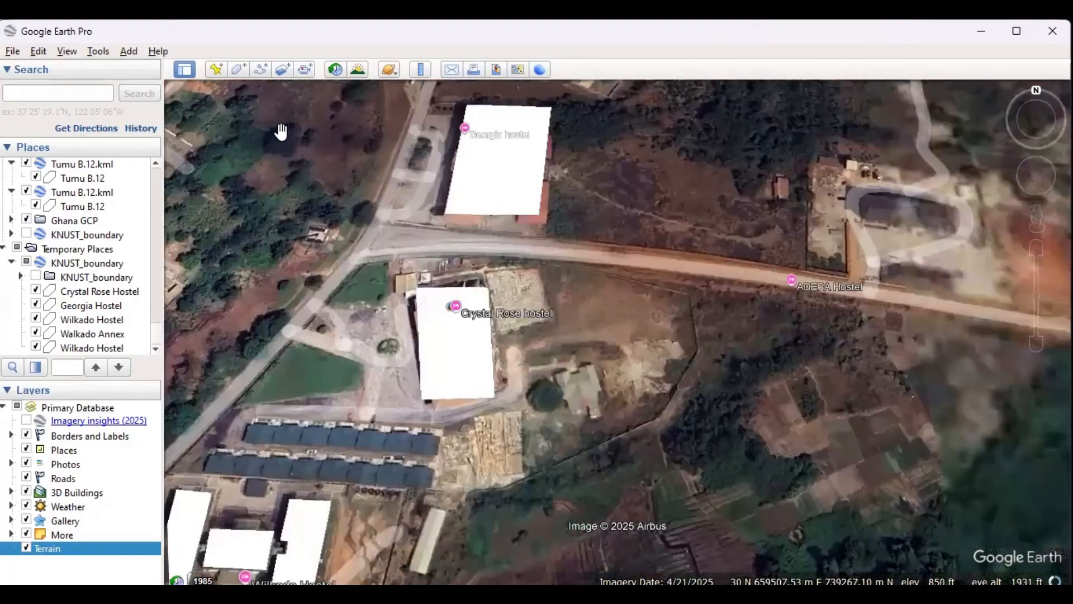
left_click(261, 70)
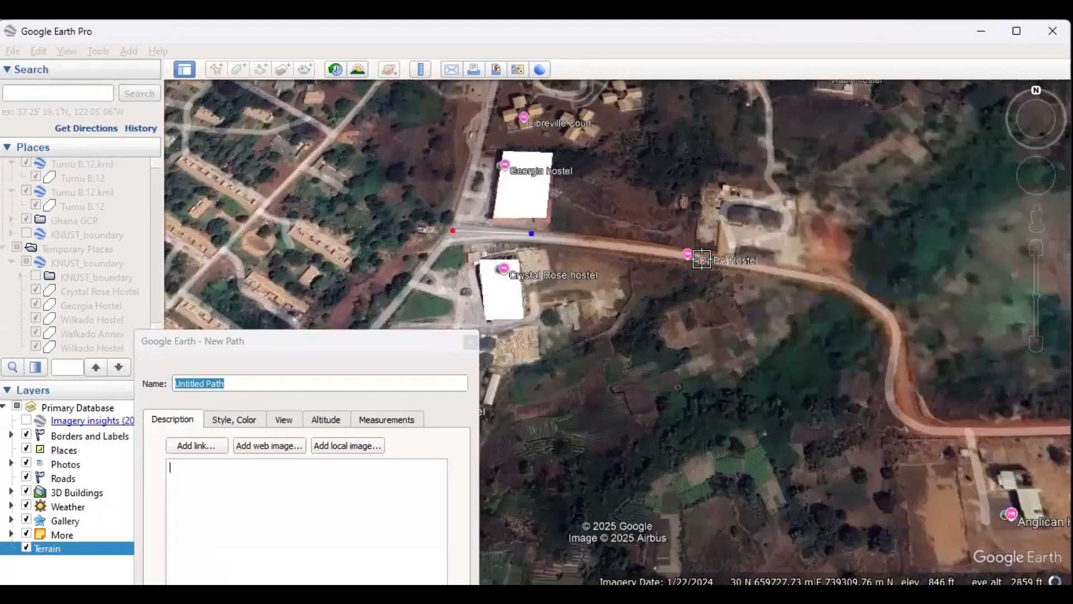
left_click(703, 260)
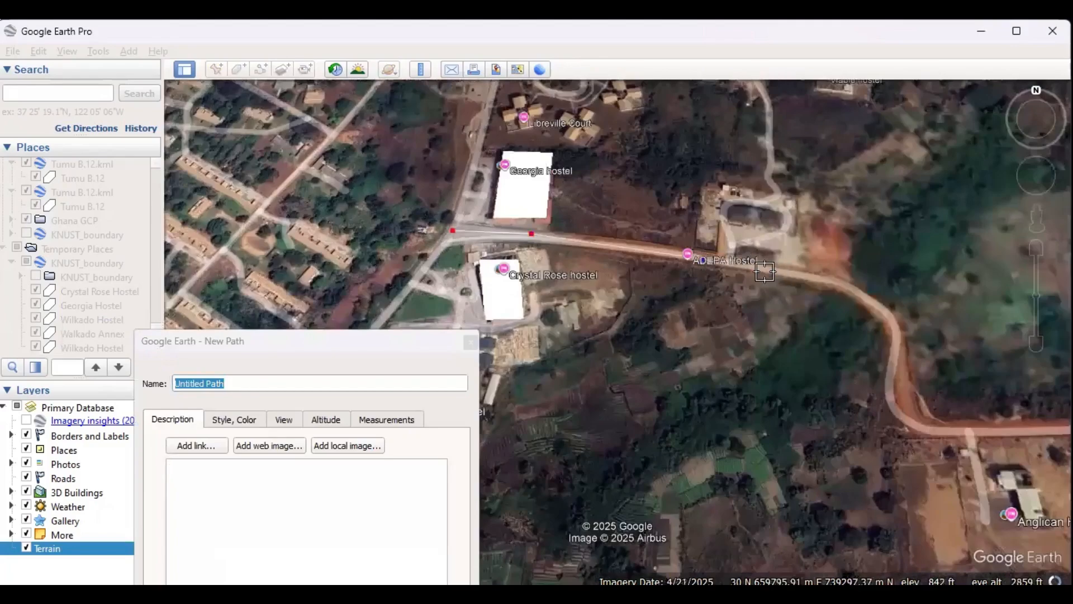
left_click(811, 275)
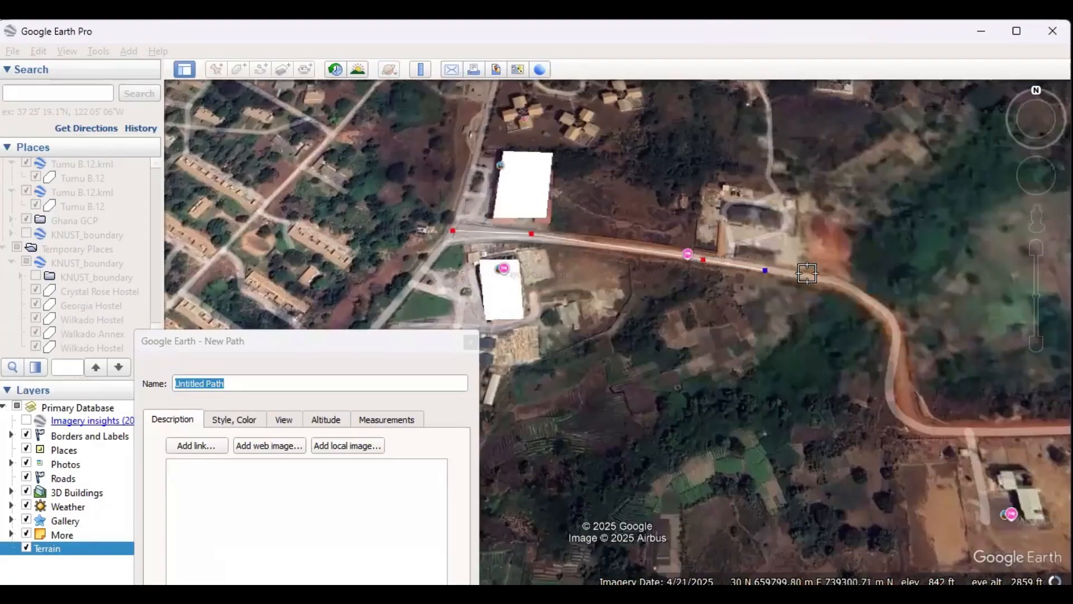
left_click(843, 286)
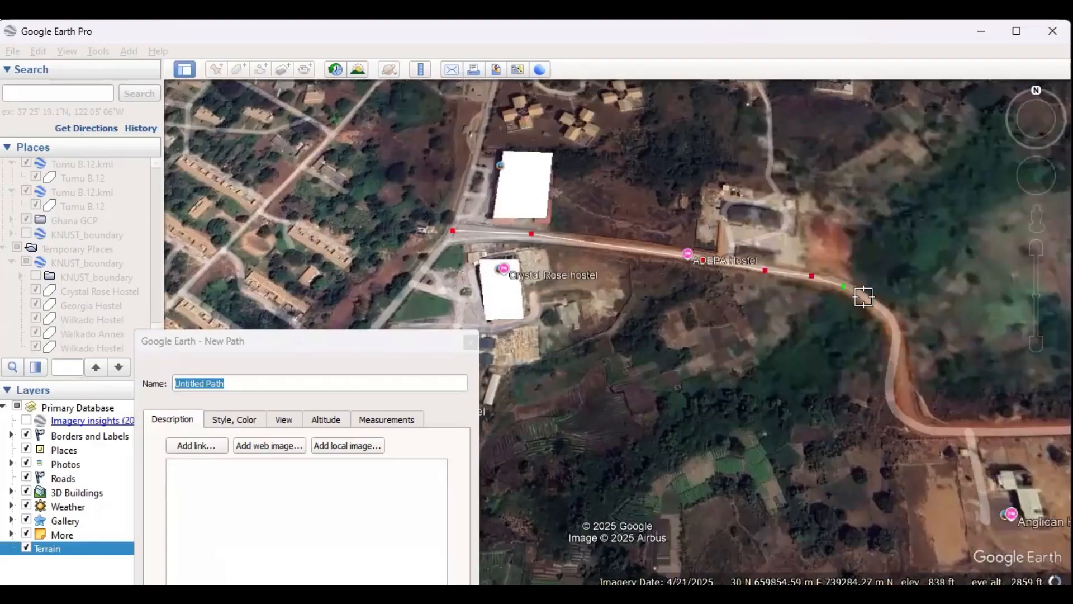
left_click(866, 297)
left_click(880, 310)
left_click(895, 341)
left_click(895, 389)
left_click(895, 409)
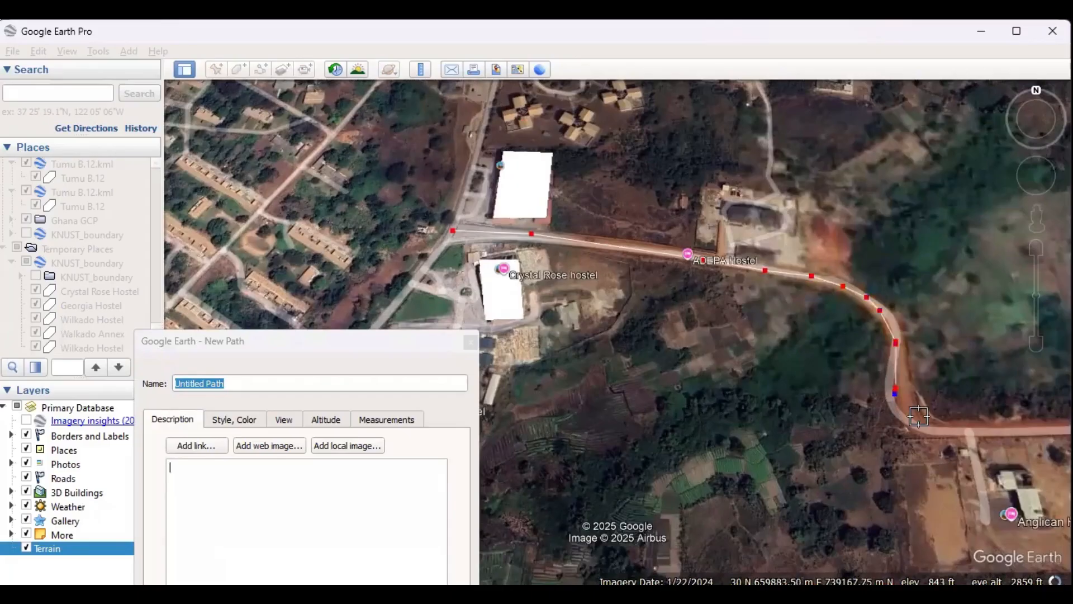
left_click(916, 426)
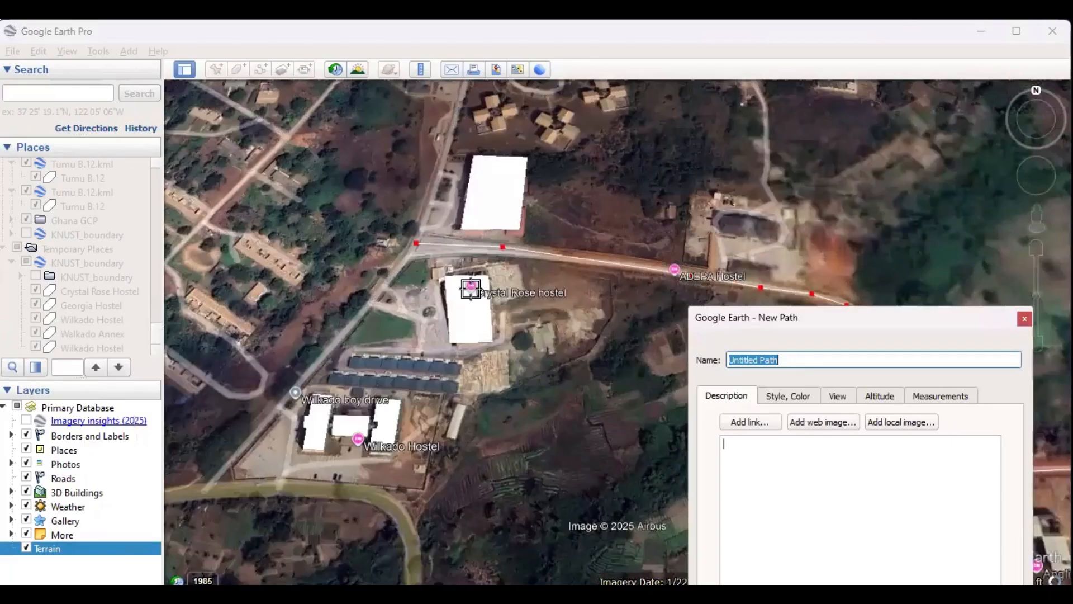
Name the traced road path Adepa Street and save it
scroll(439, 260, "down", 2)
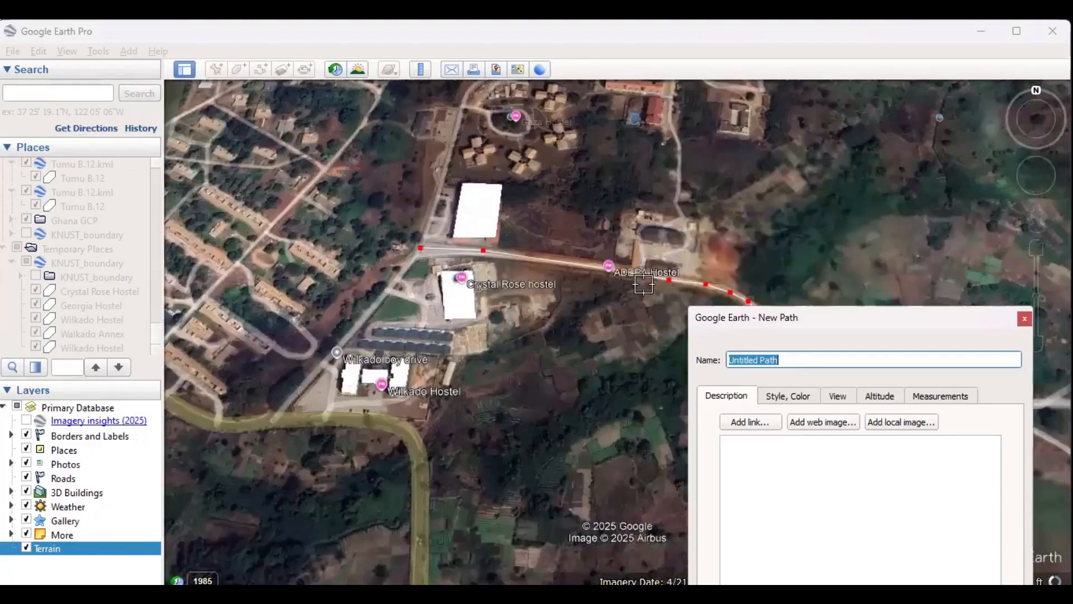
scroll(686, 297, "up", 1)
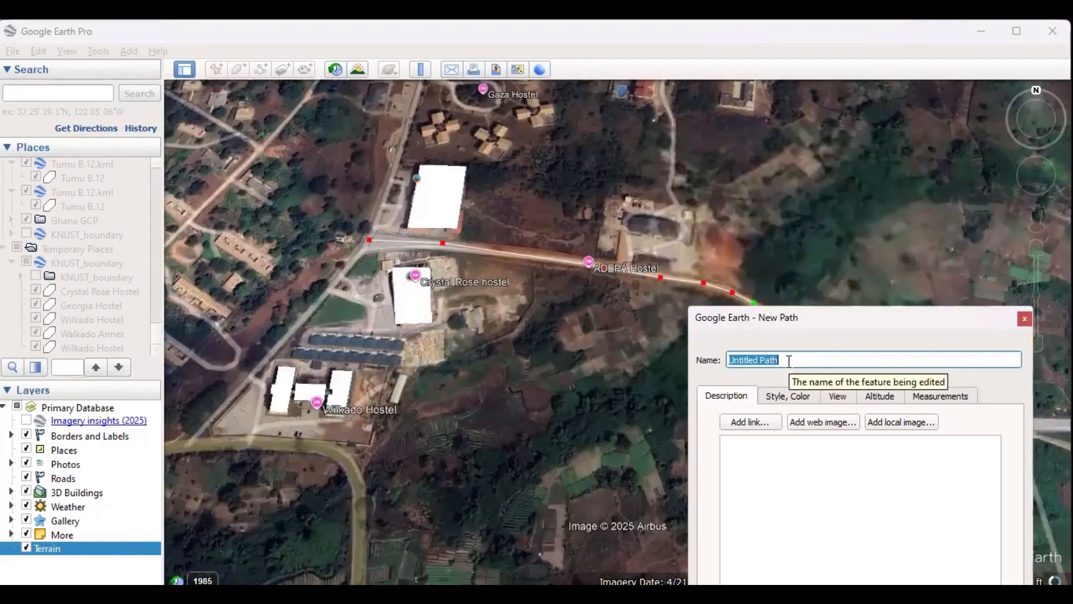
type("AA")
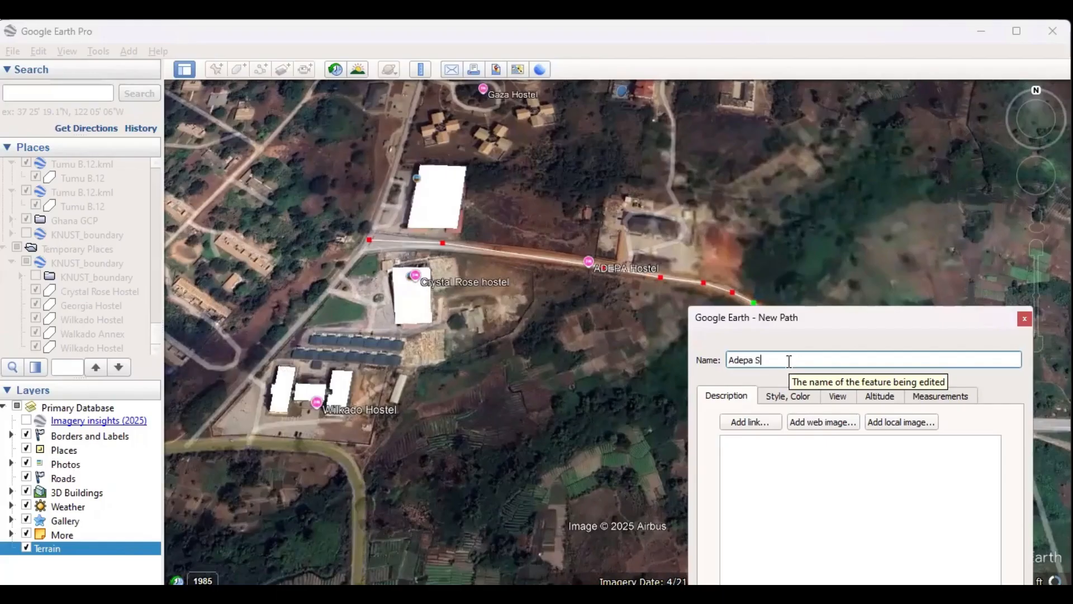
type("trr")
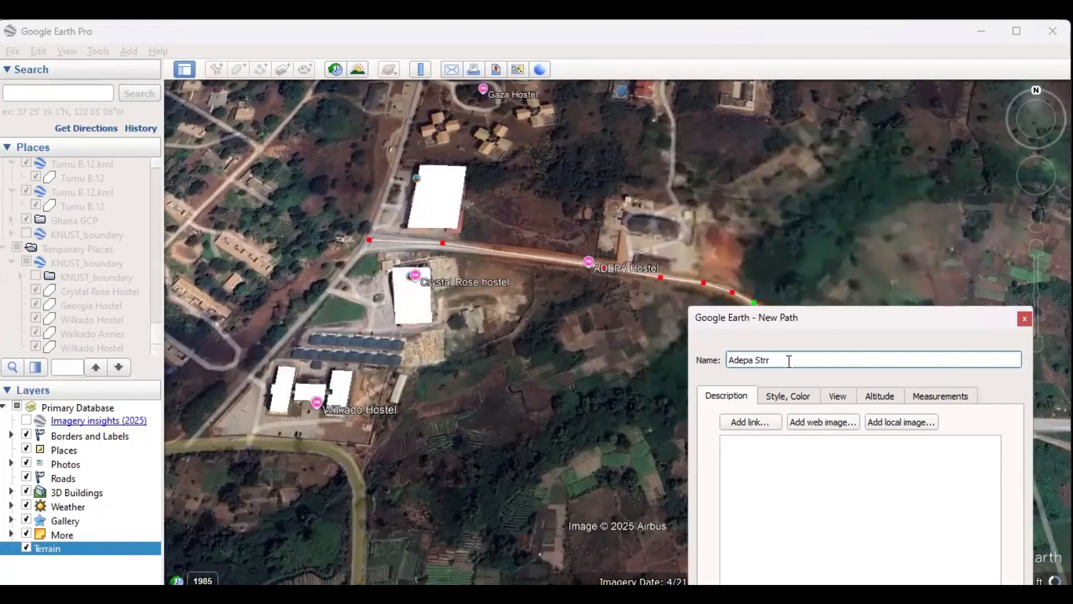
key("BackSpace")
type("eet")
key("Tab")
left_click_drag(851, 325, 757, 111)
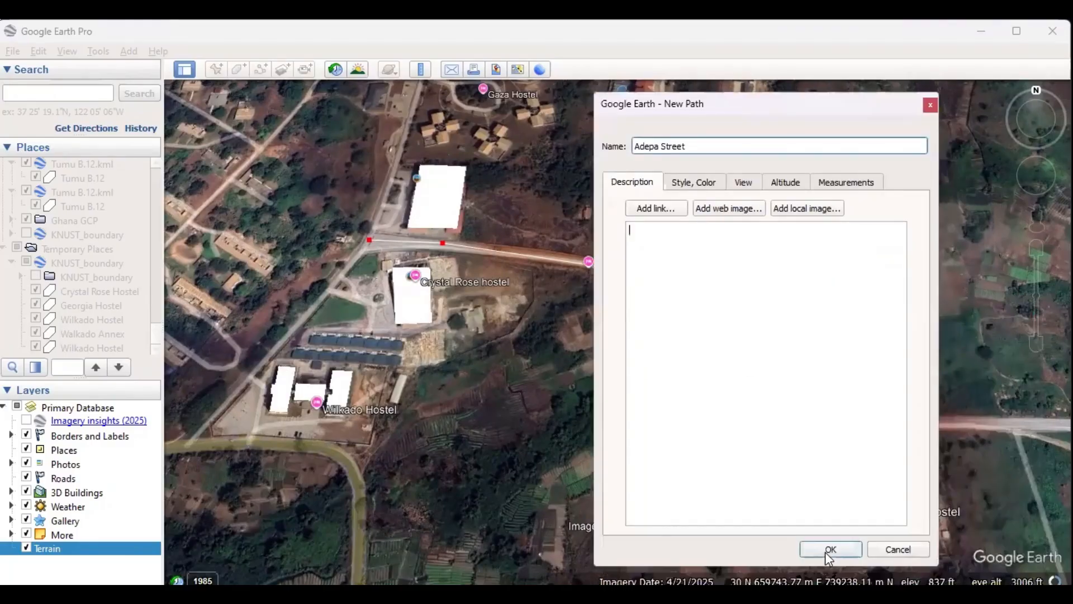
left_click(827, 556)
Survey the KNUST campus from Adepa Street to the roads around Paa Joe Stadium and the Great Hall
scroll(569, 316, "down", 2)
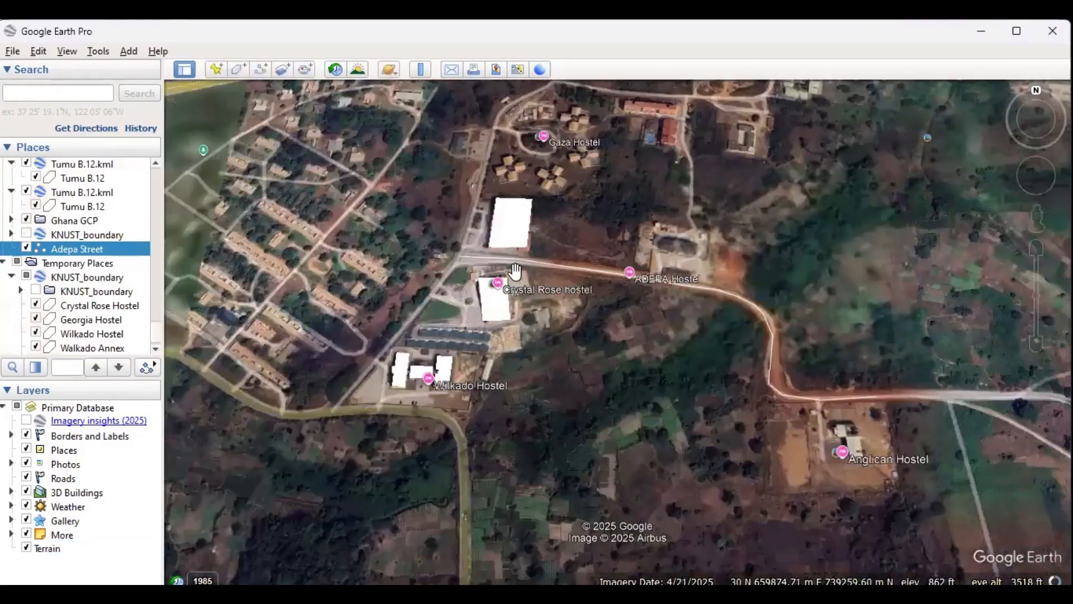
scroll(515, 272, "down", 3)
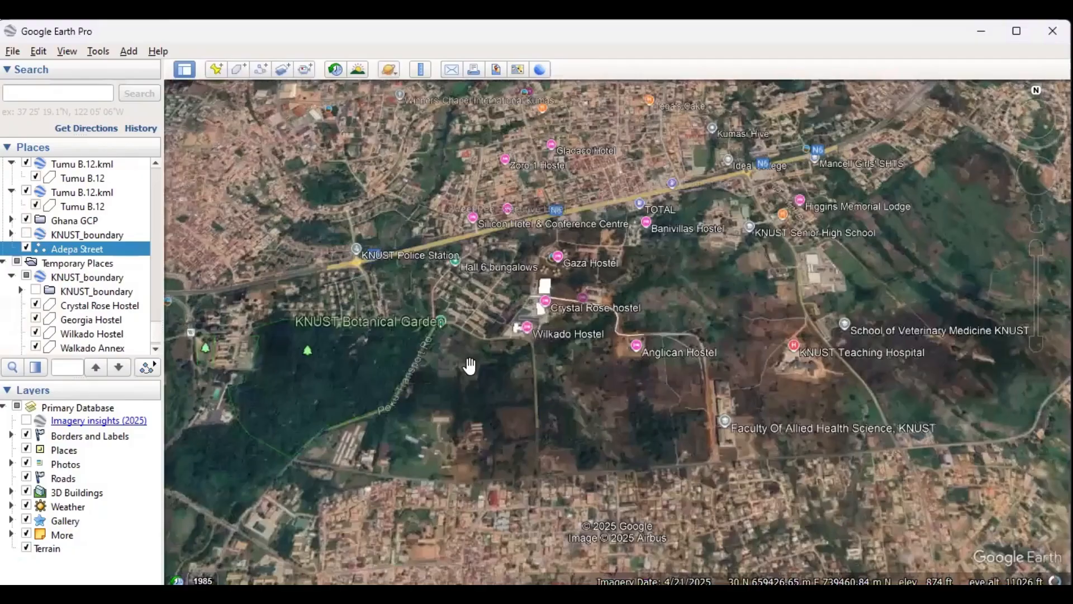
scroll(470, 366, "down", 2)
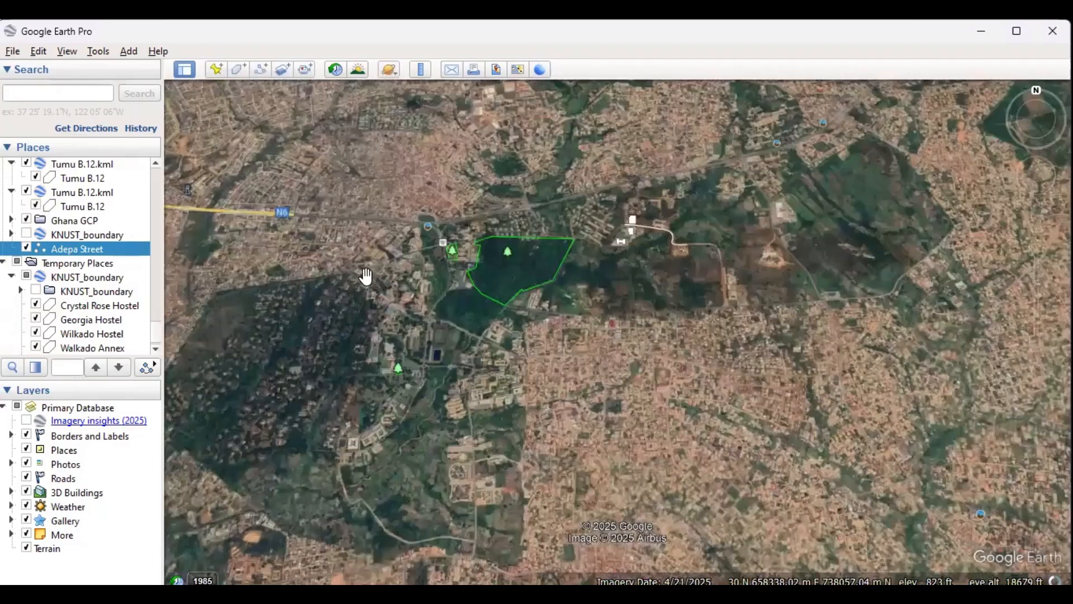
scroll(369, 282, "up", 3)
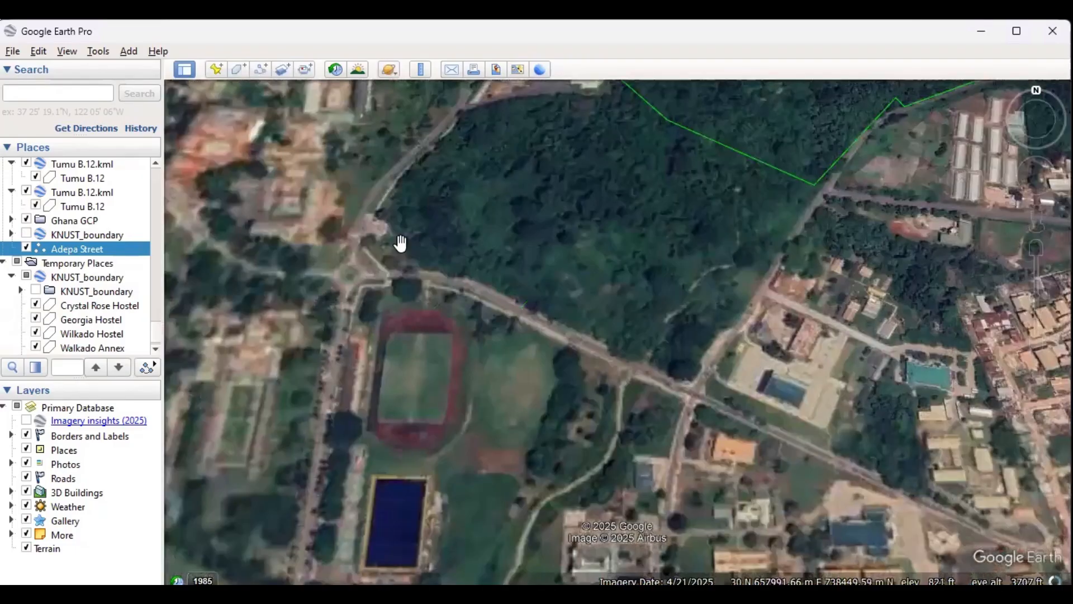
scroll(401, 284, "down", 1)
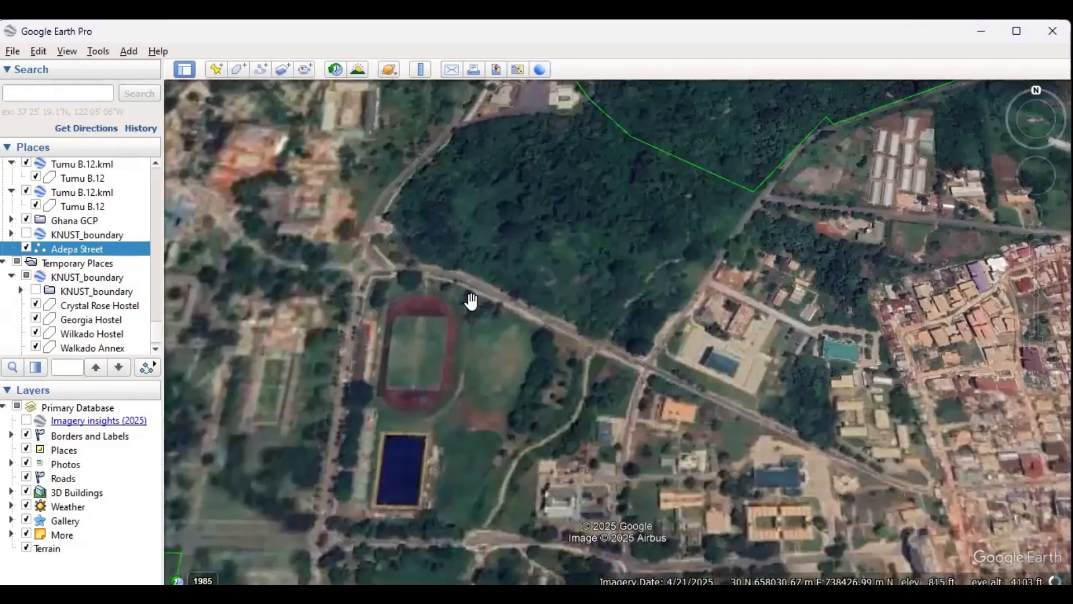
scroll(471, 302, "up", 2)
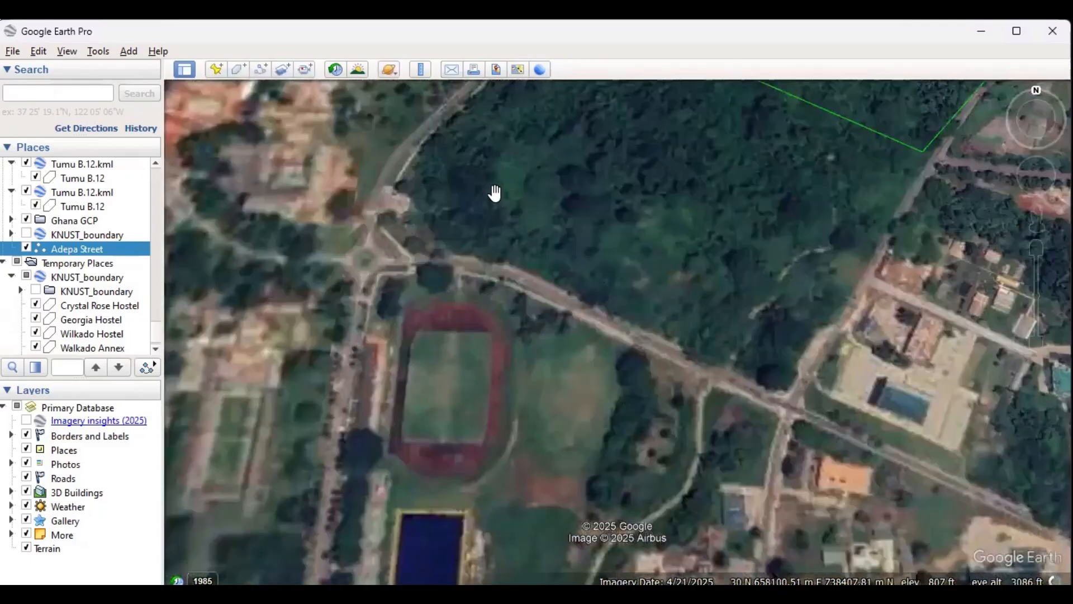
scroll(496, 193, "down", 2)
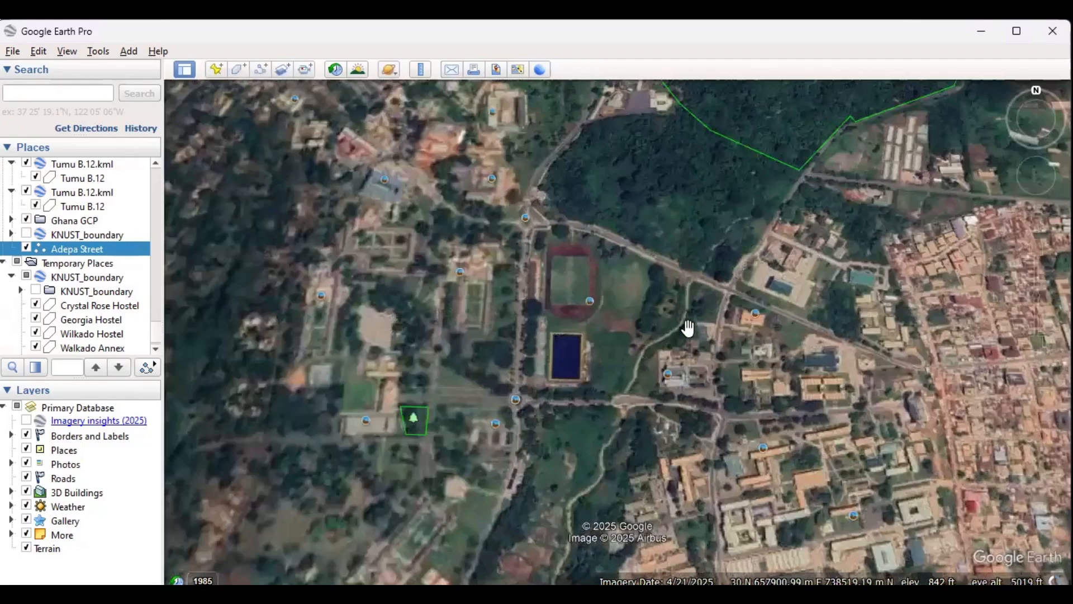
scroll(445, 216, "down", 1)
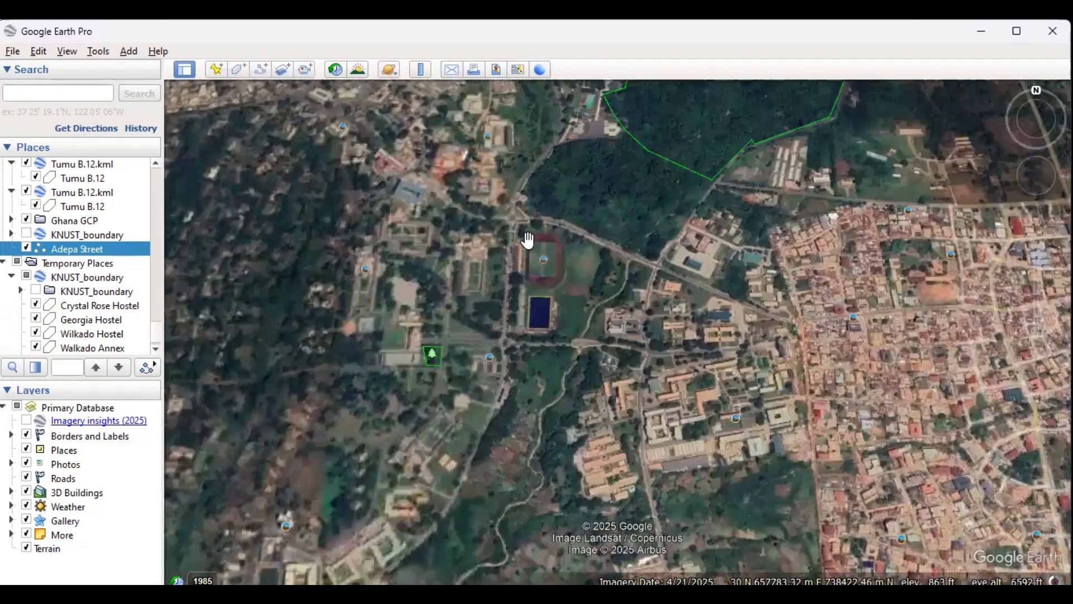
scroll(528, 241, "down", 3)
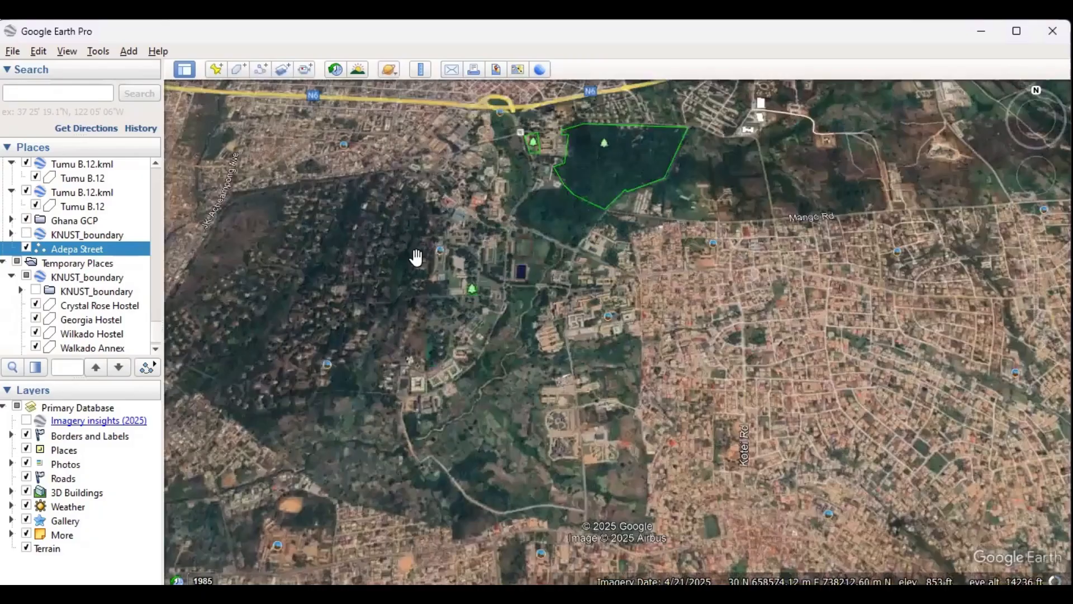
scroll(419, 256, "up", 3)
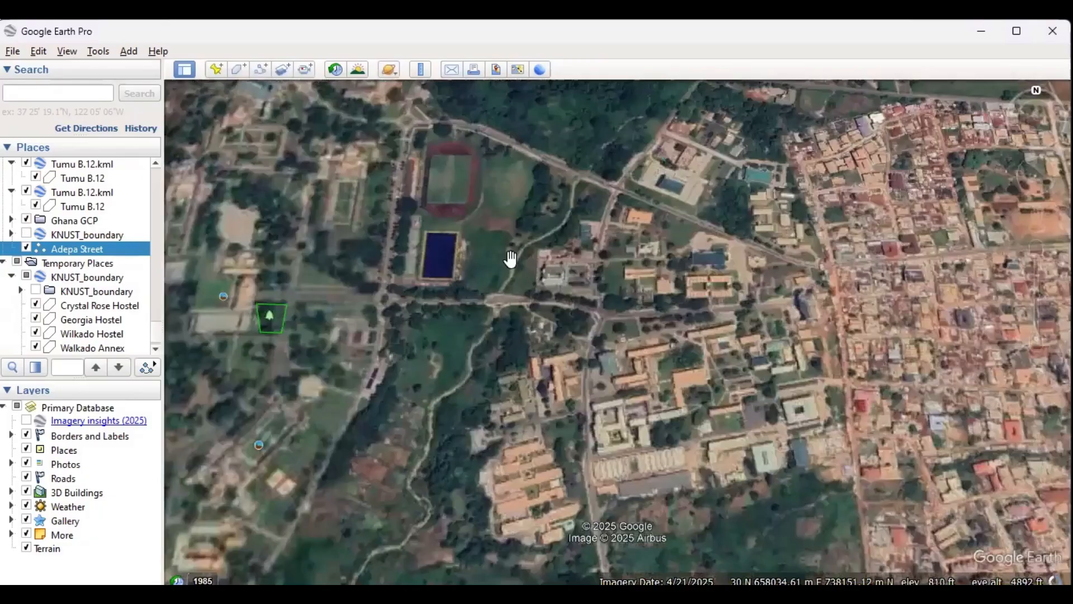
scroll(613, 229, "down", 1)
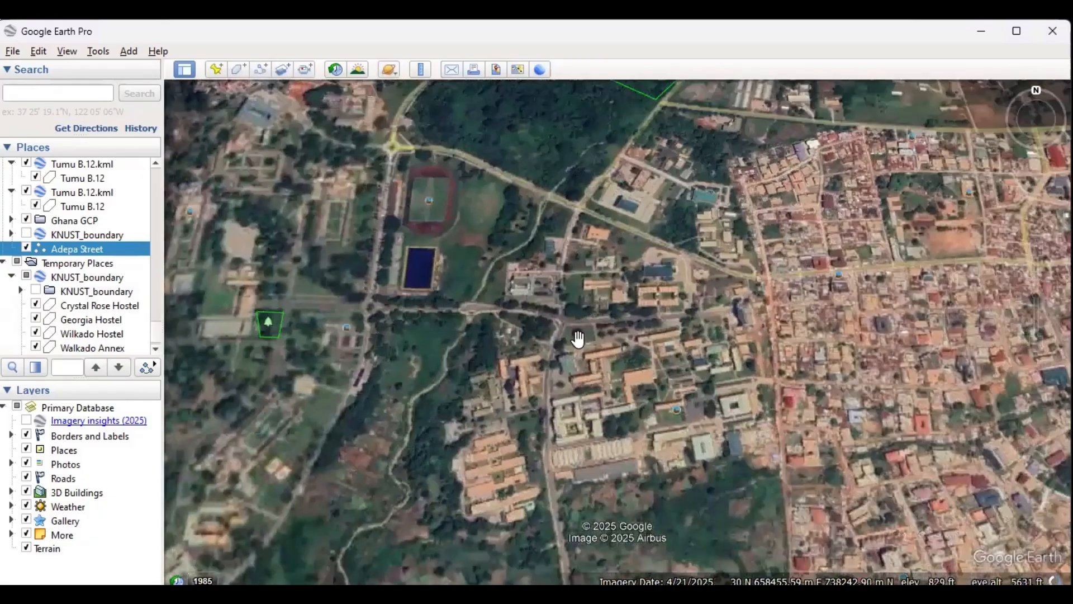
scroll(584, 235, "down", 1)
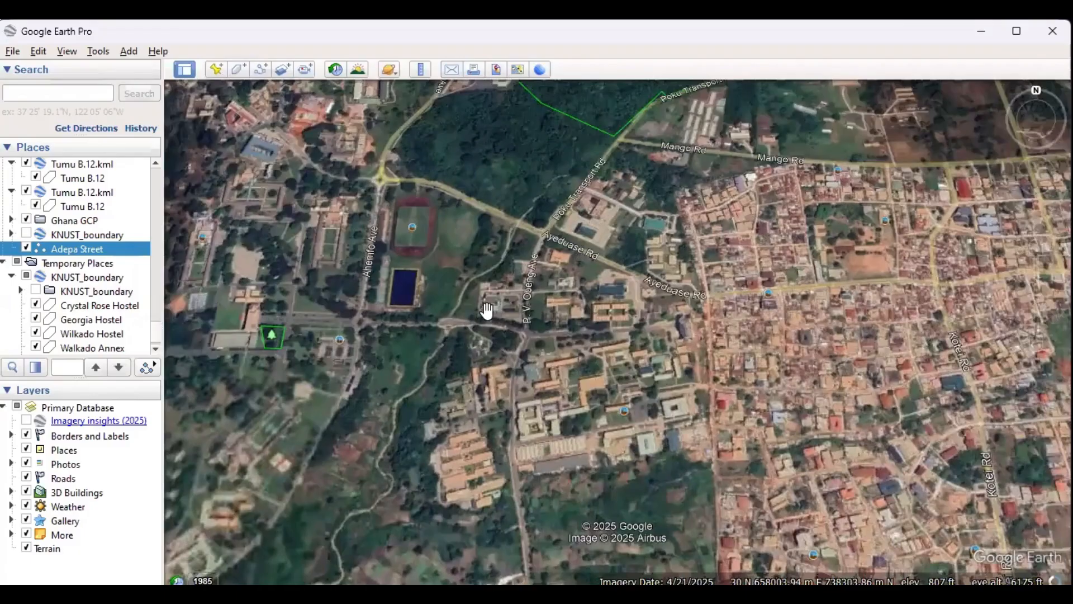
scroll(514, 301, "up", 3)
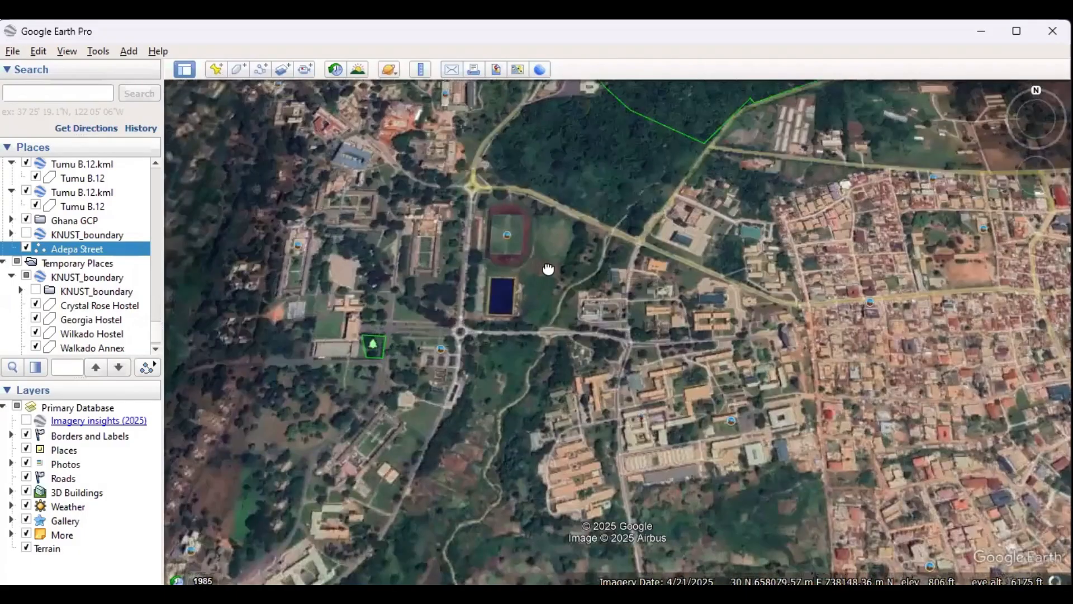
scroll(531, 305, "down", 1)
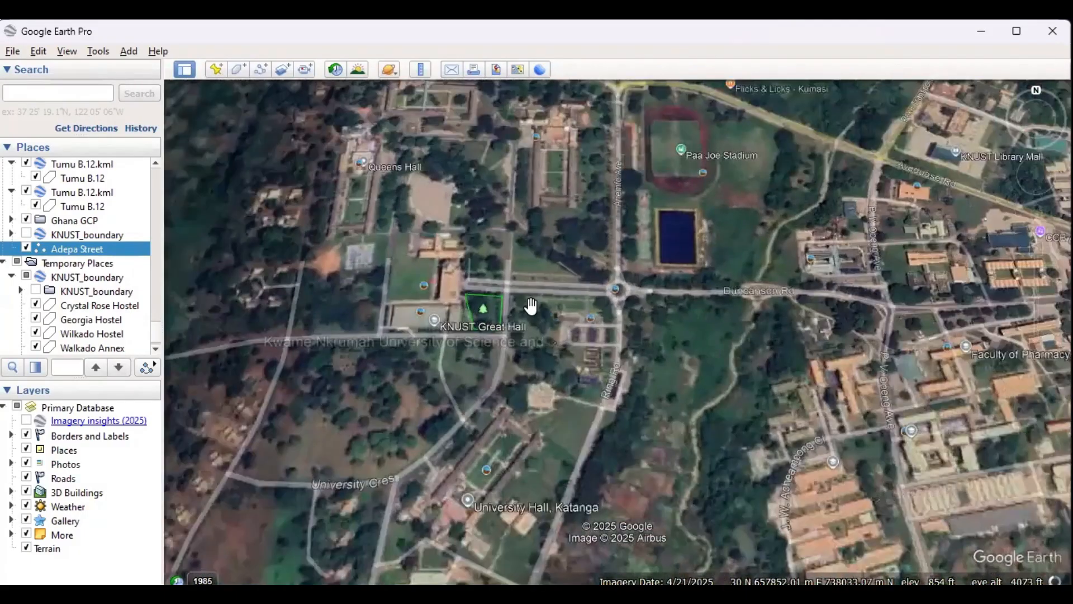
scroll(490, 321, "up", 1)
Trace a new path from the green plot beside KNUST Great Hall, north to the main road and east to the roundabout on Duncanson Rd
left_click(261, 70)
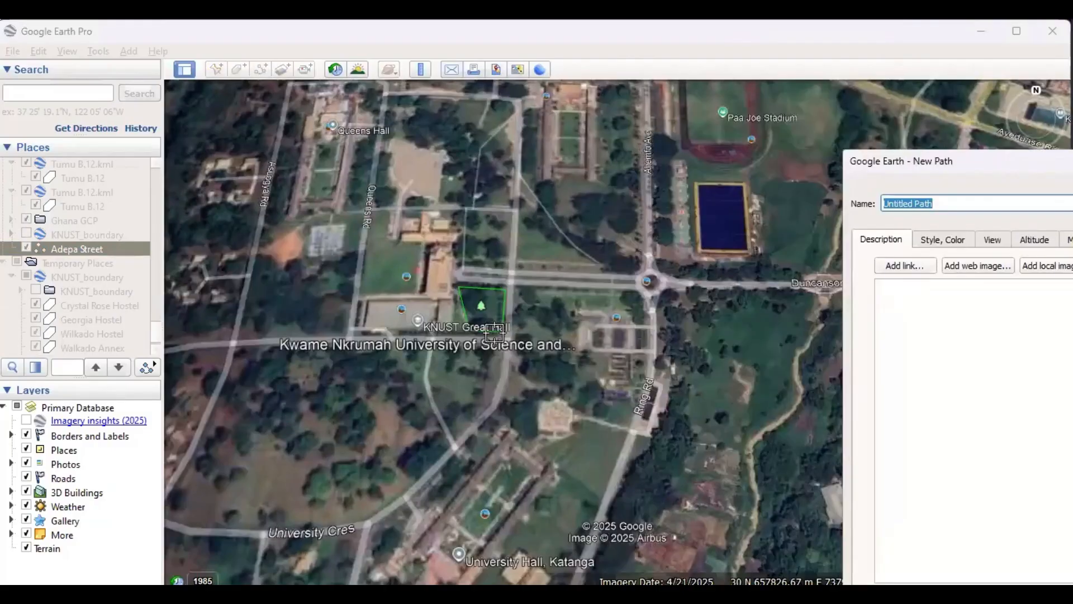
left_click(499, 338)
left_click(507, 334)
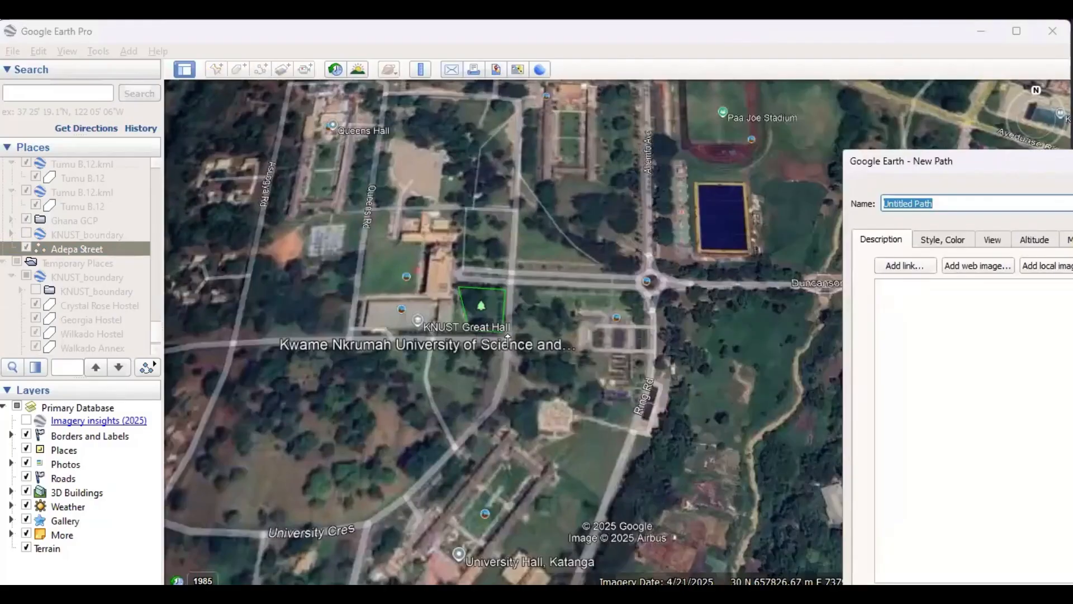
left_click(512, 302)
left_click(512, 282)
left_click(616, 279)
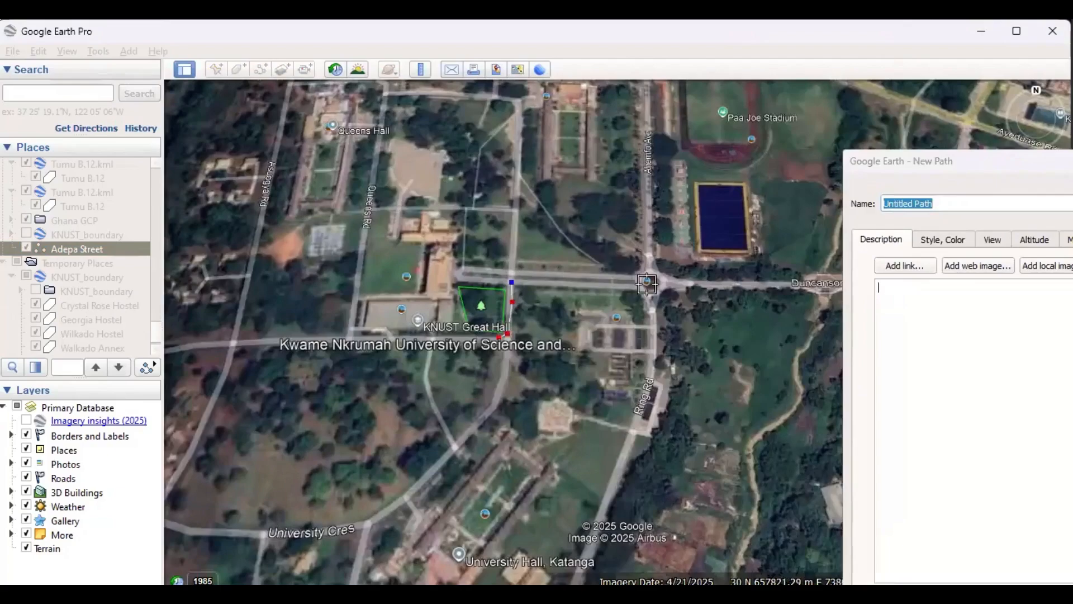
left_click(657, 285)
Extend the path from the Duncanson Rd roundabout north along Ahemfo Ave to the roundabout north-west of Paa Joe Stadium
scroll(576, 266, "down", 2)
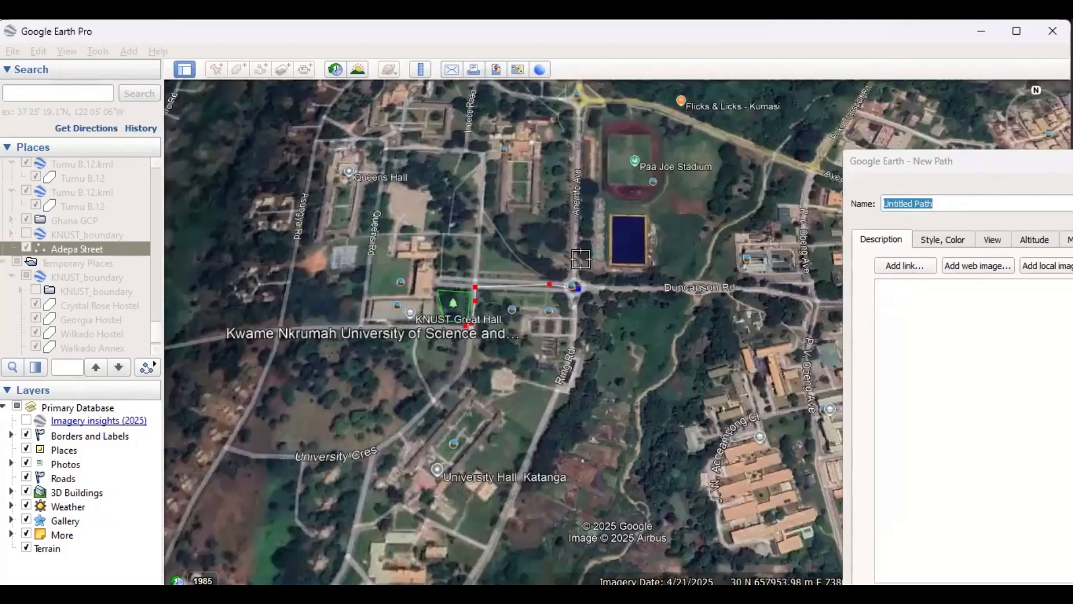
left_click(579, 263)
scroll(579, 211, "up", 2)
left_click(579, 208)
key("Up")
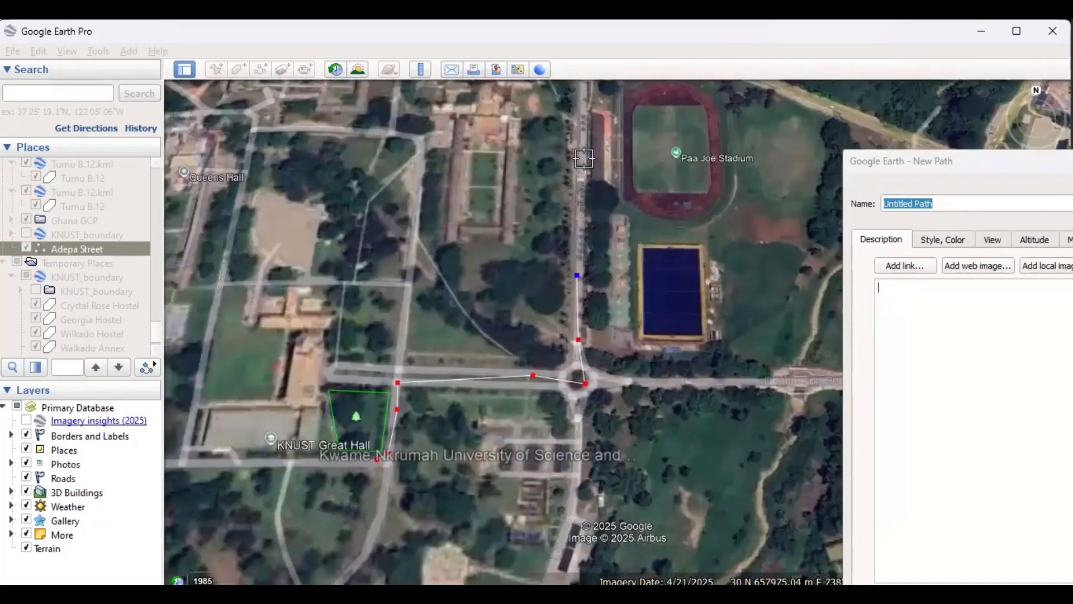
scroll(559, 190, "down", 2)
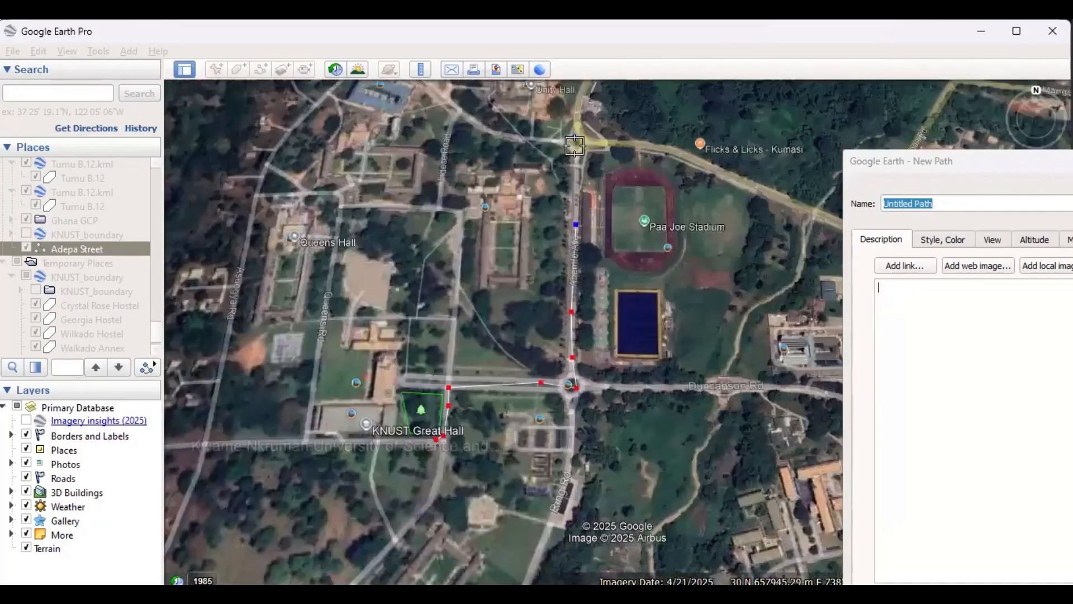
left_click(575, 224)
scroll(587, 411, "down", 2)
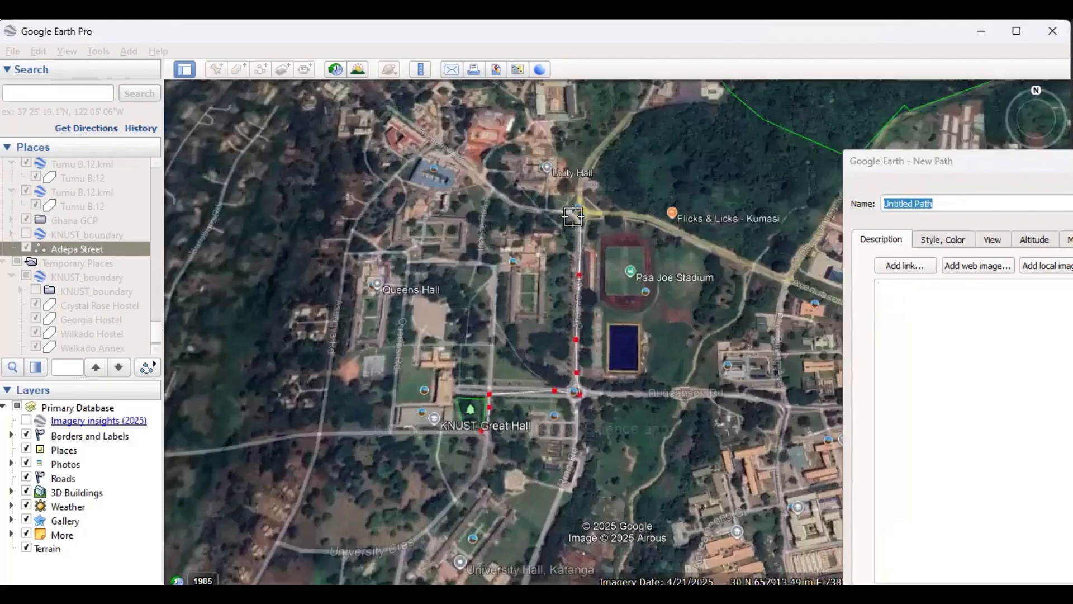
left_click(580, 216)
Continue the path west from the roundabout, around the bend north of Indece Road, and east to Unity Hall
left_click(568, 210)
scroll(533, 203, "up", 2)
left_click(529, 205)
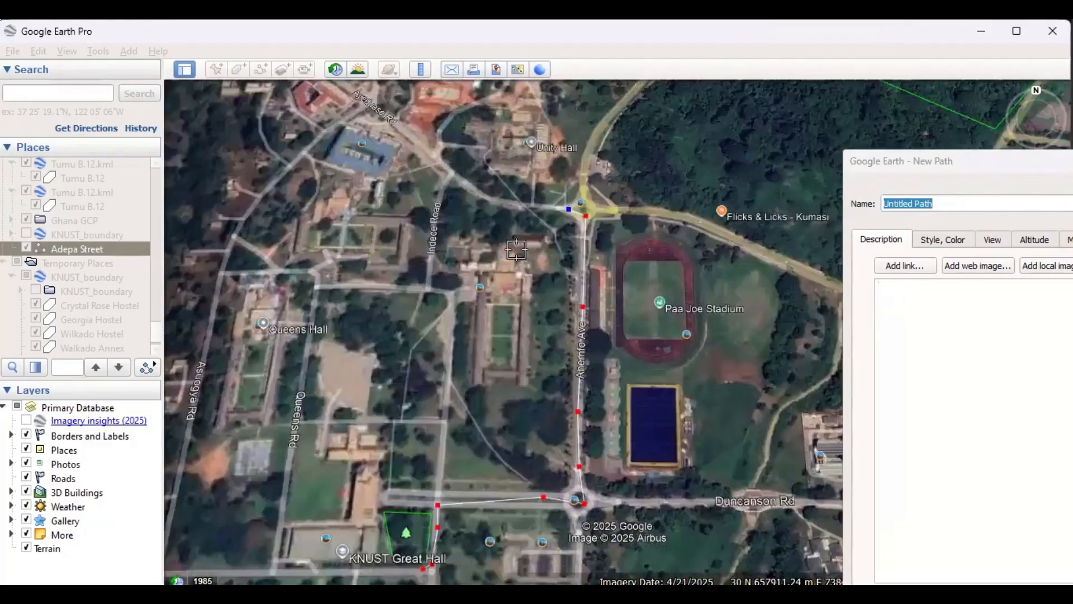
scroll(507, 248, "down", 2)
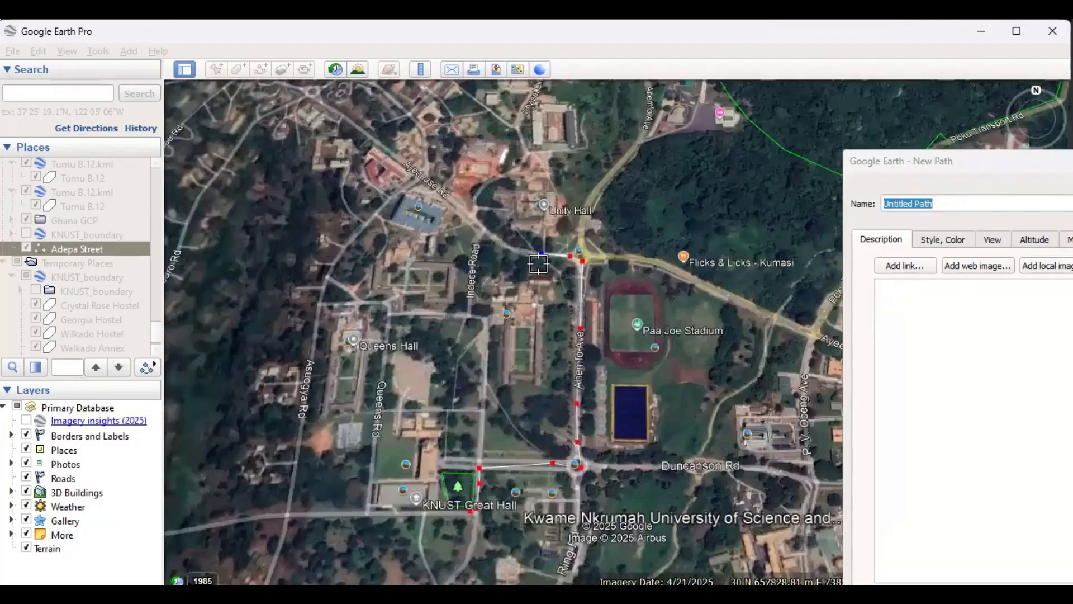
scroll(535, 264, "up", 2)
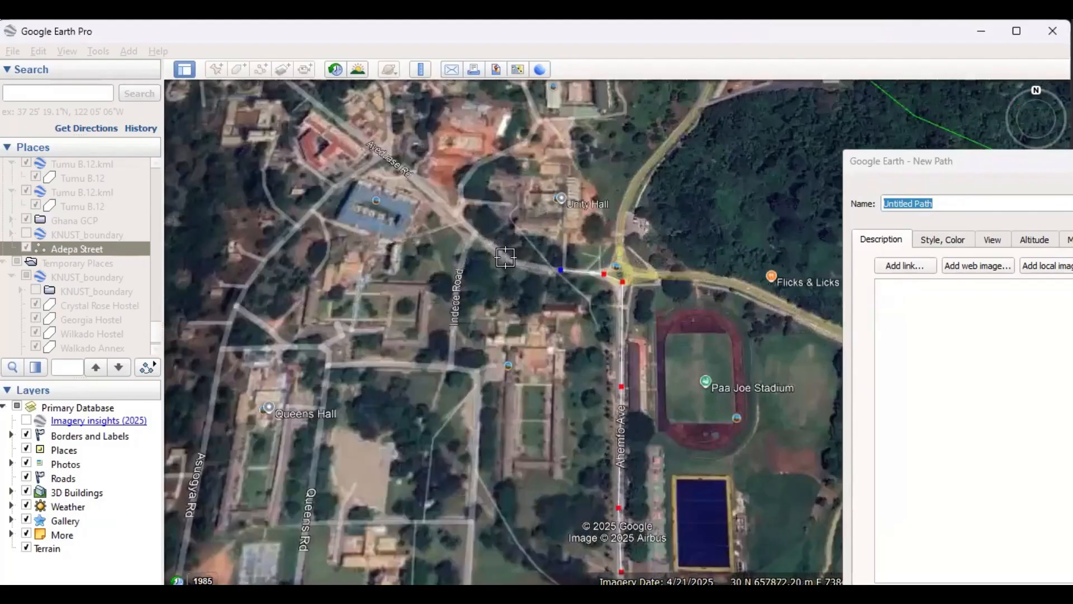
left_click(463, 235)
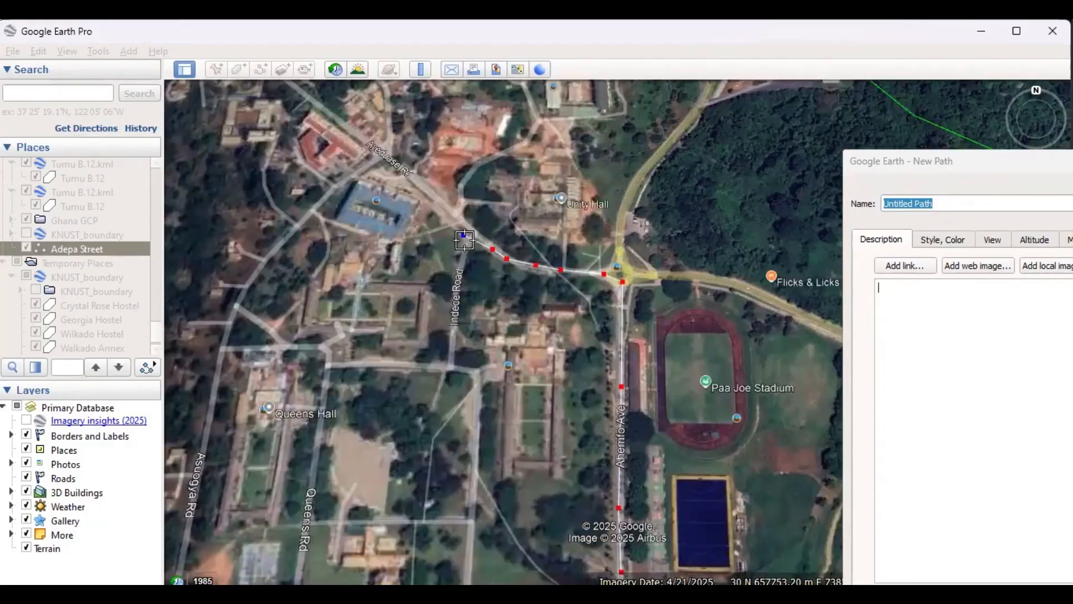
left_click(454, 213)
left_click(461, 202)
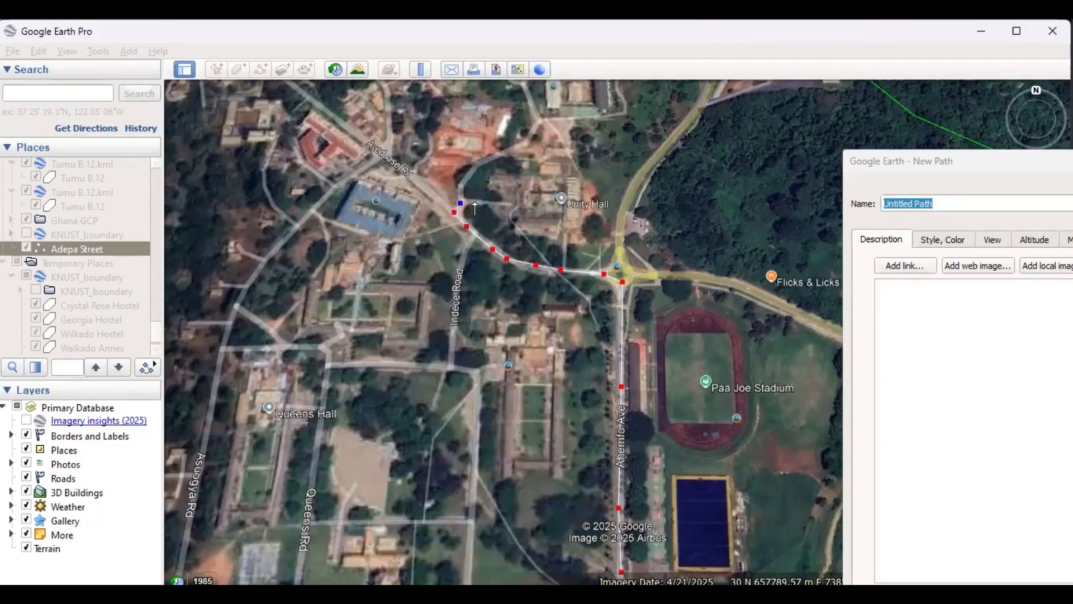
left_click(522, 204)
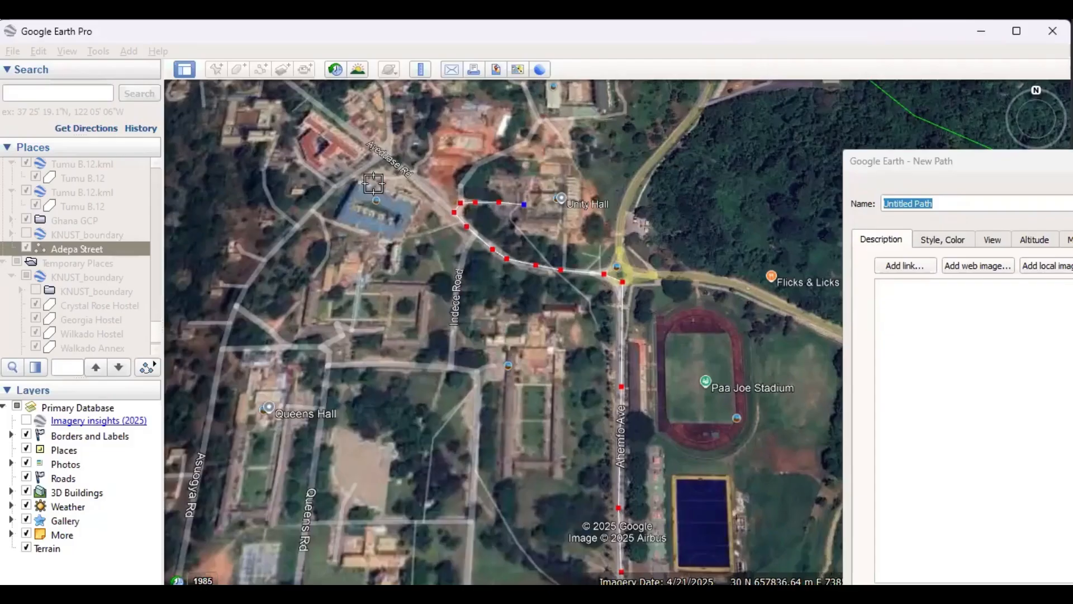
Name the traced path Great Hall_Unity Hall Street and save it
scroll(396, 187, "down", 2)
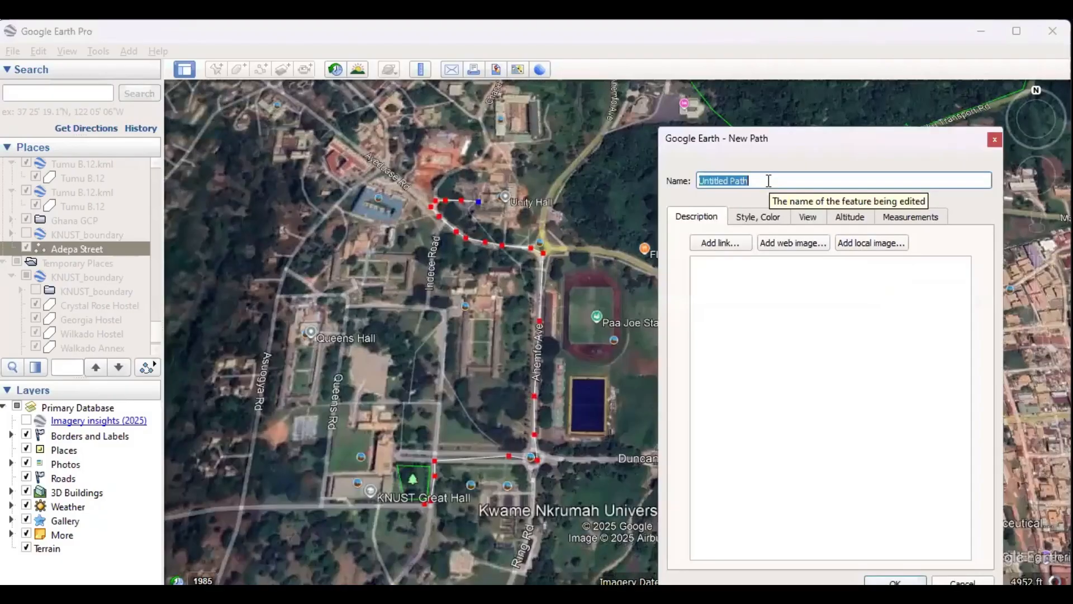
type("Great Ha")
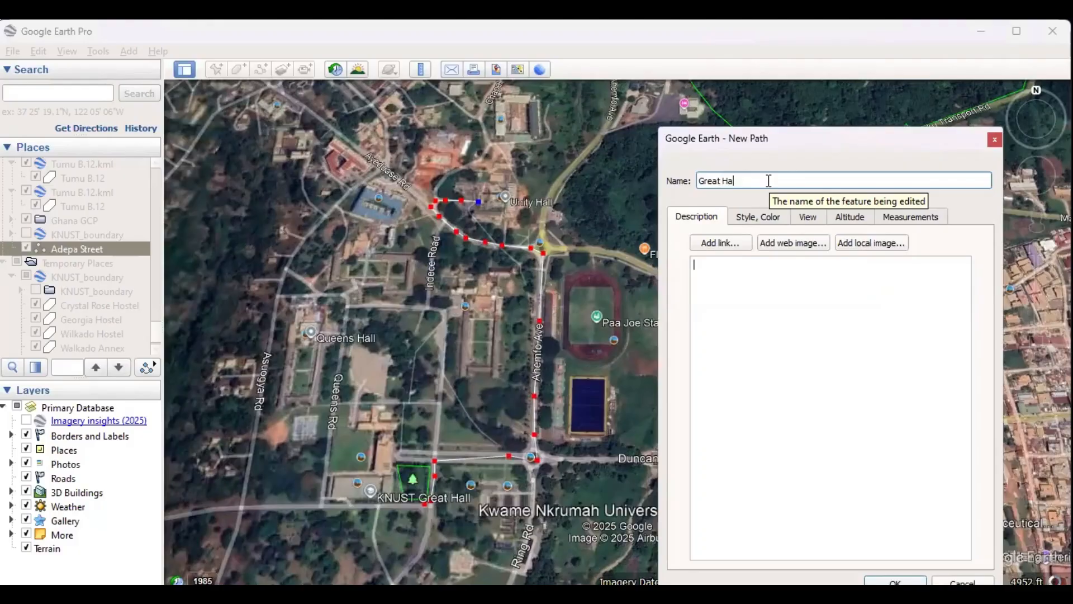
type("ll_Unity Hall Street")
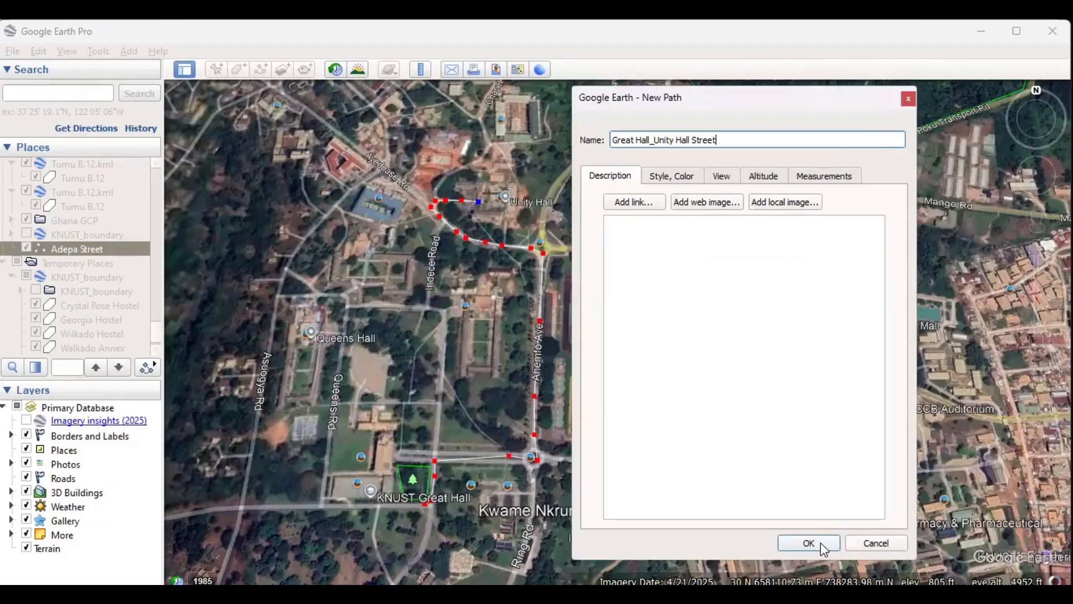
left_click(808, 543)
Trace a new path from the Ahemfo Ave roundabout east along Duncanson Rd to the junction with P. V. Obeng Ave
scroll(658, 430, "down", 2)
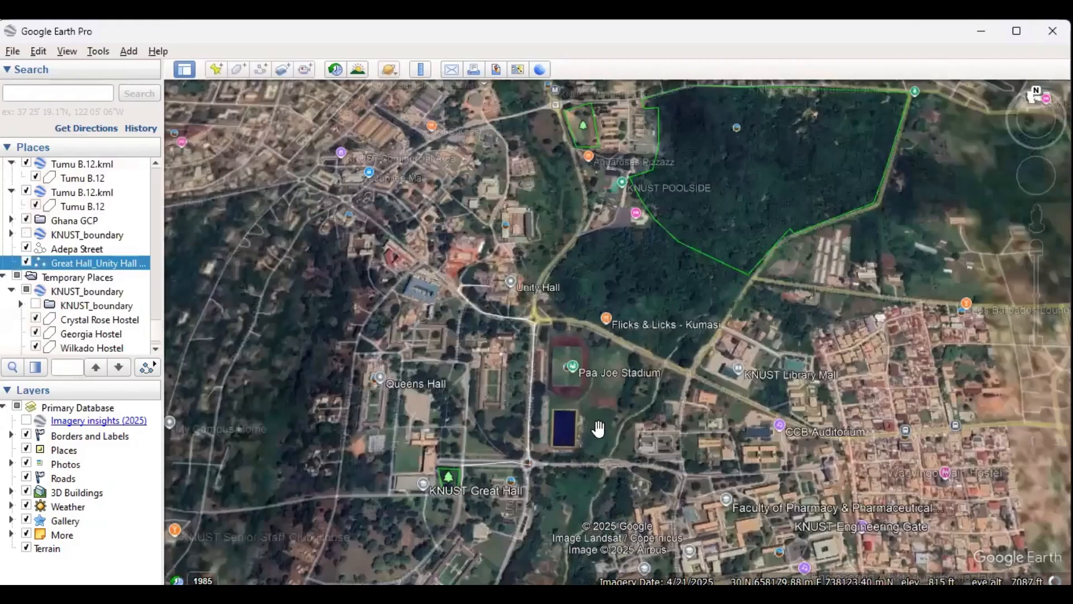
scroll(597, 428, "up", 1)
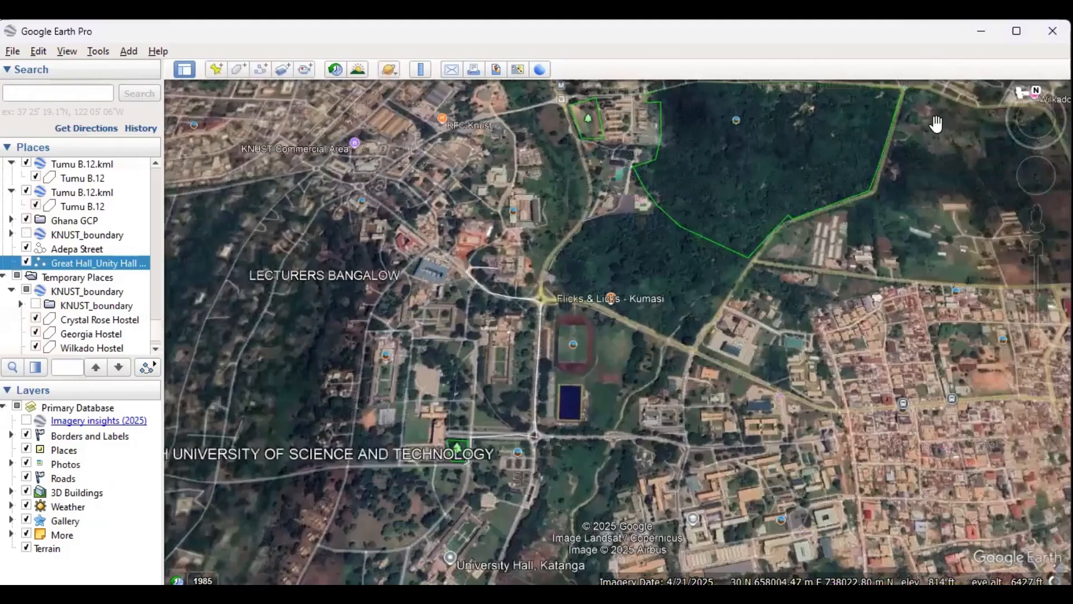
scroll(933, 140, "down", 2)
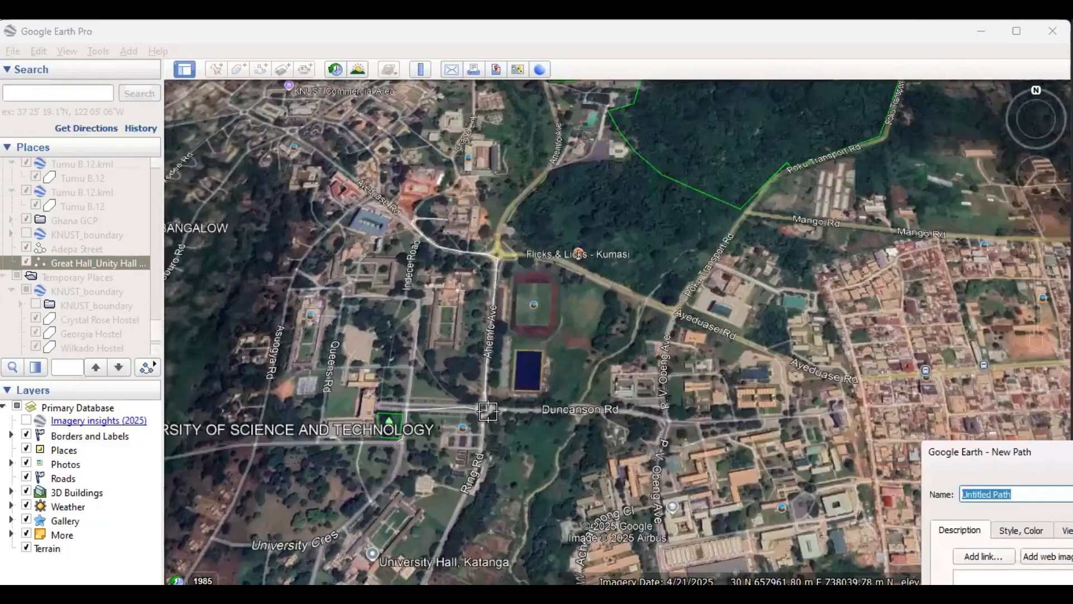
left_click(483, 410)
left_click(509, 410)
scroll(562, 411, "up", 2)
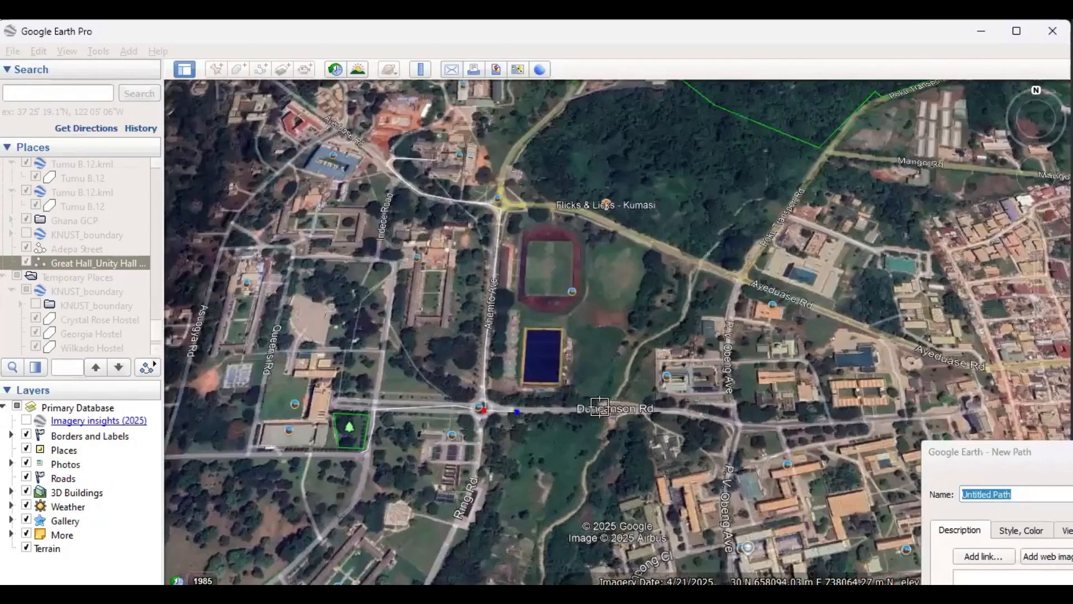
left_click(563, 408)
left_click(708, 418)
left_click(714, 419)
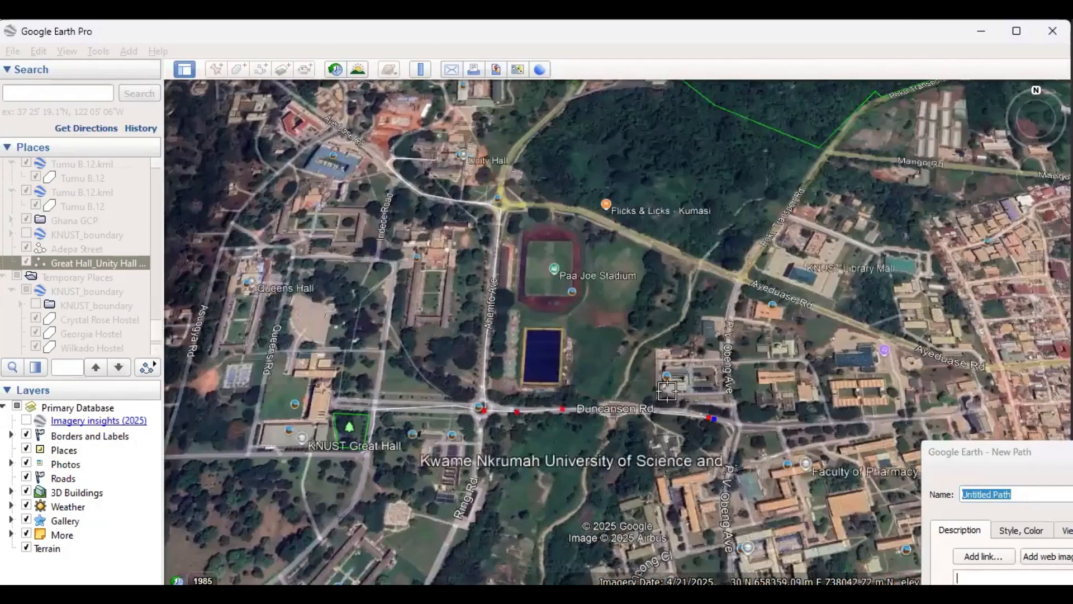
scroll(667, 391, "down", 1)
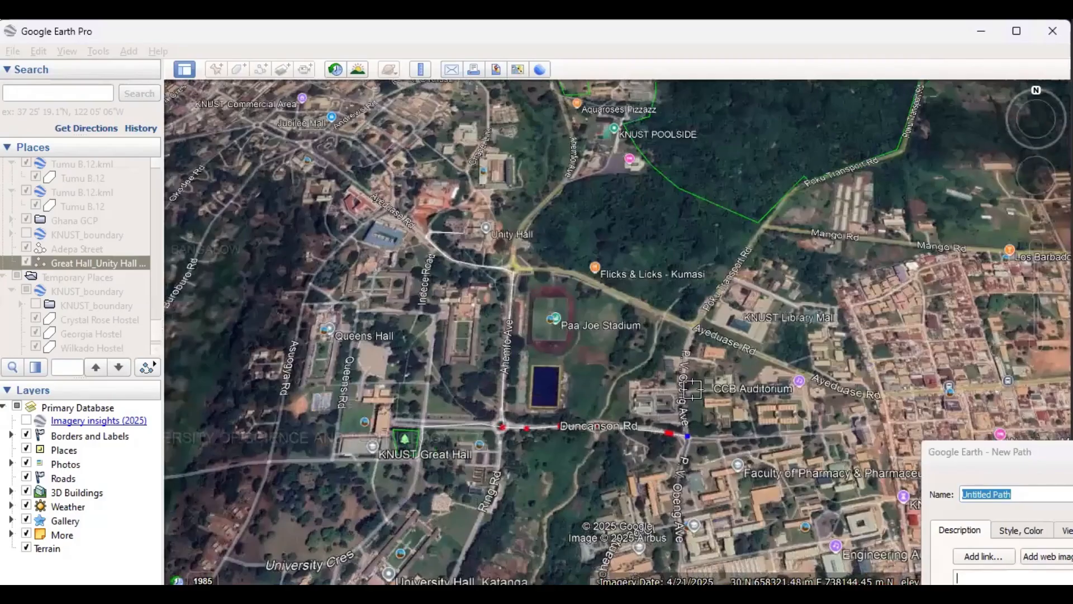
Extend the path north along P. V. Obeng Ave to the junction with Ayeduase Rd
scroll(692, 391, "up", 1)
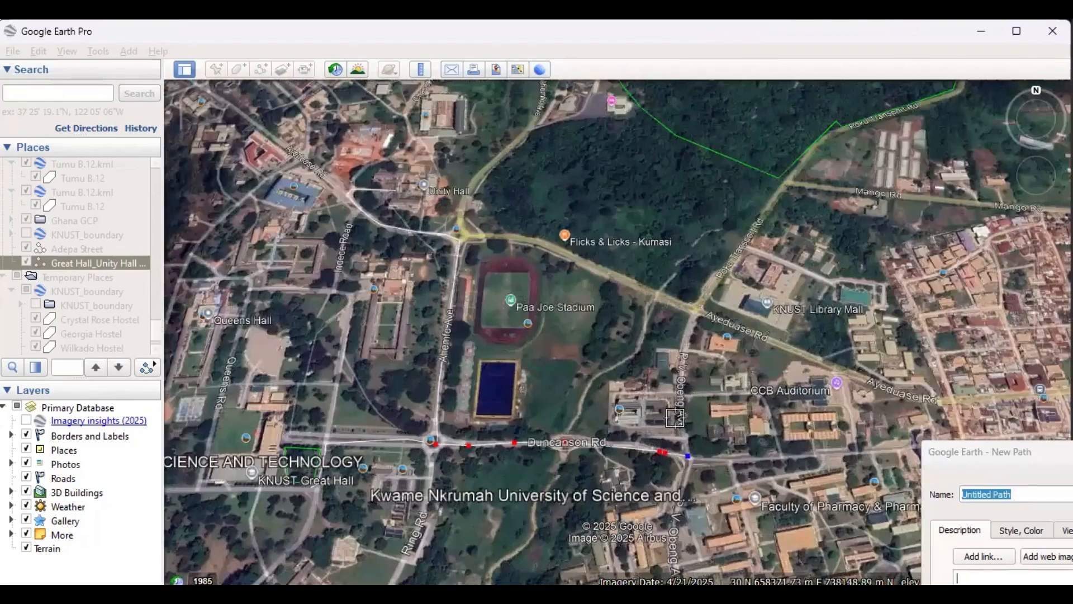
scroll(678, 365, "up", 1)
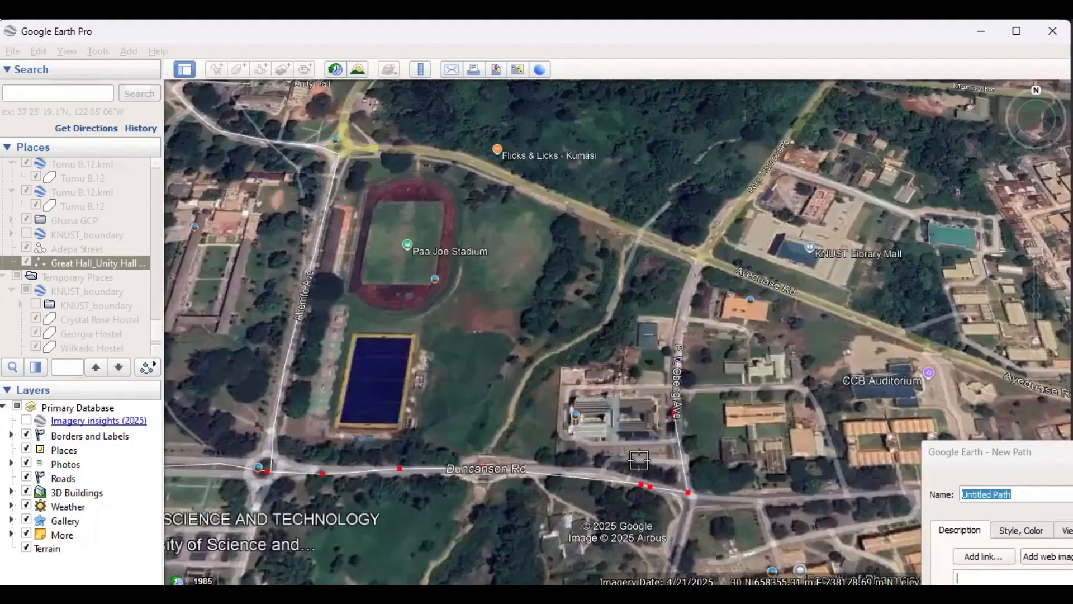
left_click(699, 258)
scroll(698, 258, "down", 1)
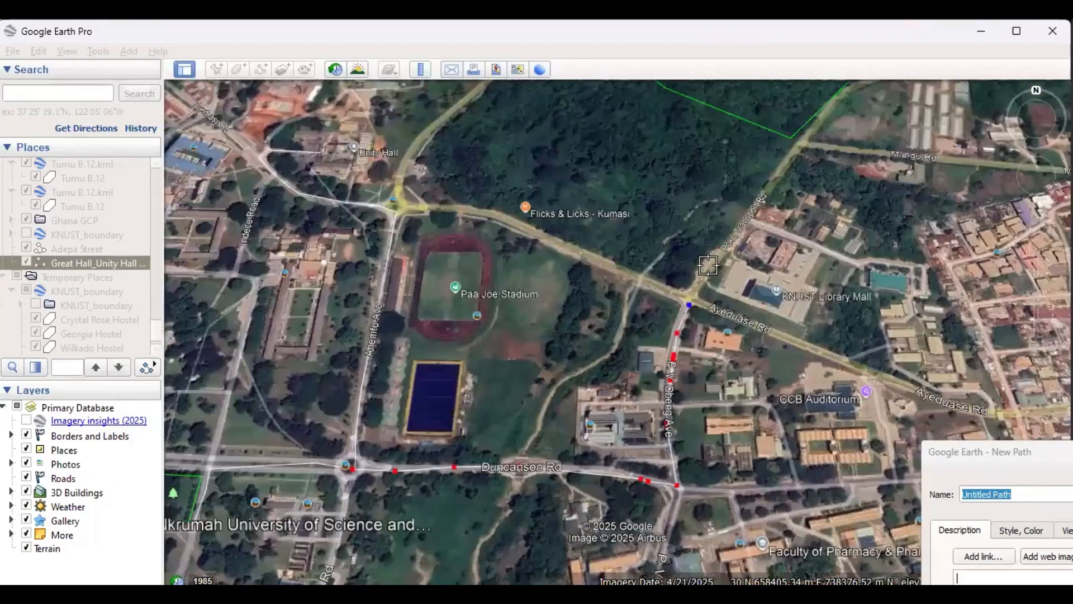
Continue the path north-east along Poku Transport Rd, past KNUST Library Mall and Mango Rd, to the bend beside the Botanical Garden
left_click(706, 267)
left_click(727, 248)
left_click(757, 208)
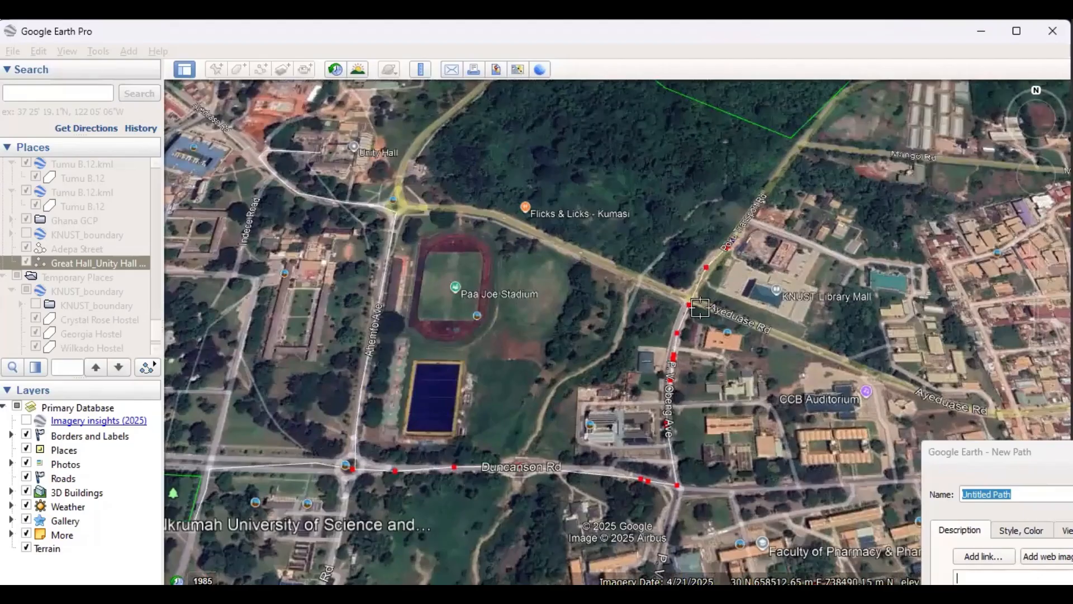
scroll(694, 306, "down", 1)
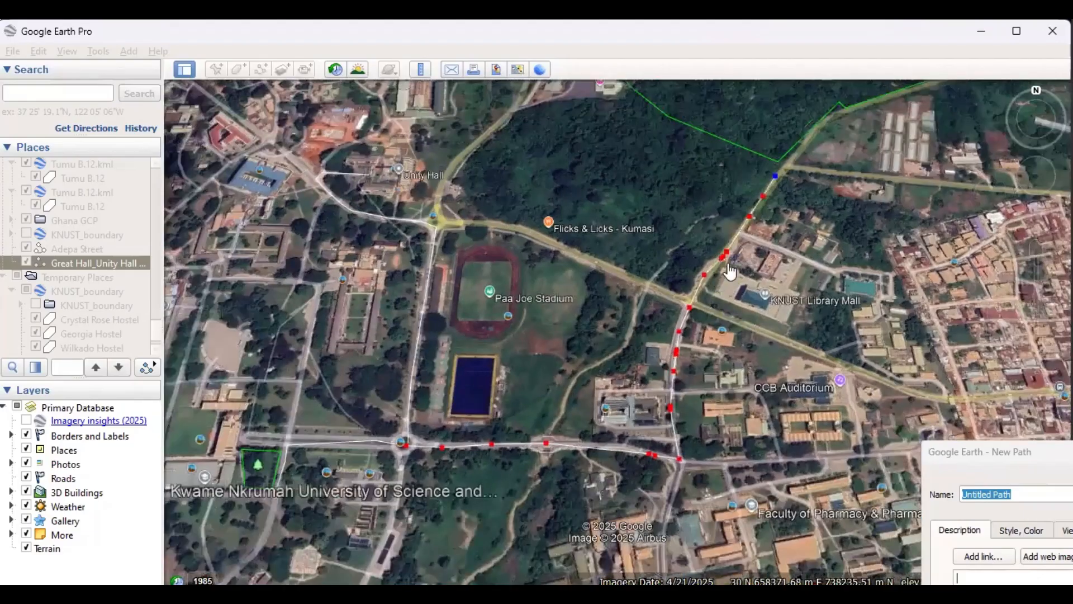
scroll(719, 274, "down", 3)
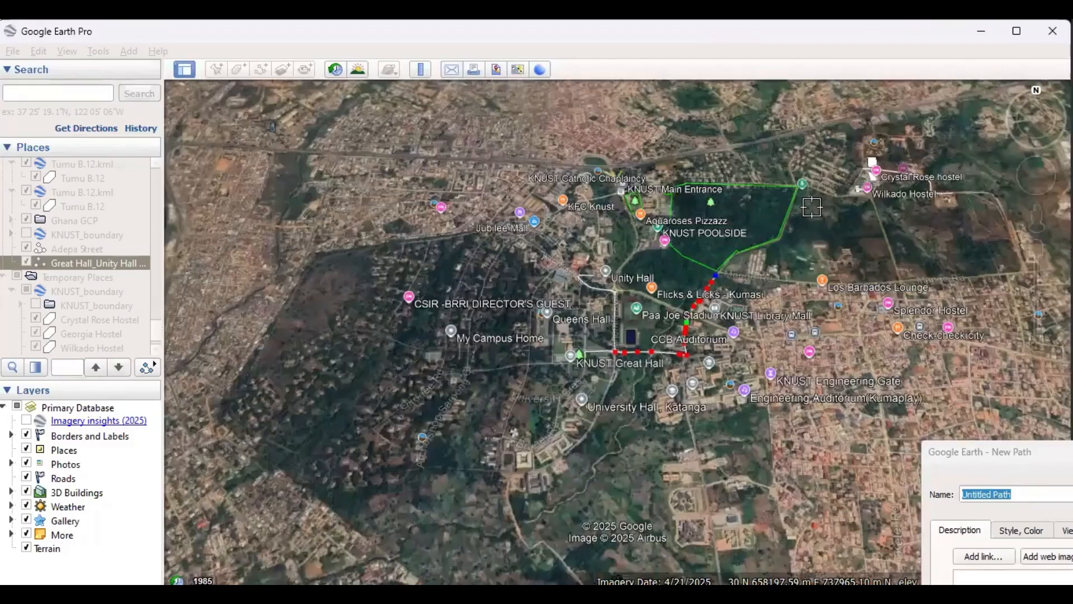
scroll(812, 207, "up", 3)
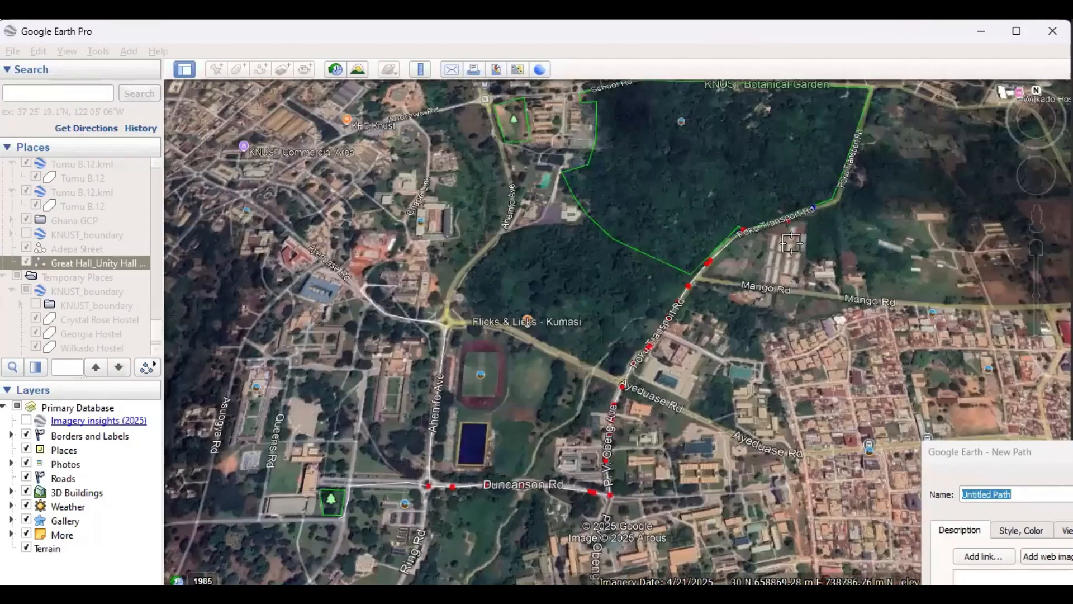
key("Up")
key("Right")
left_click(774, 285)
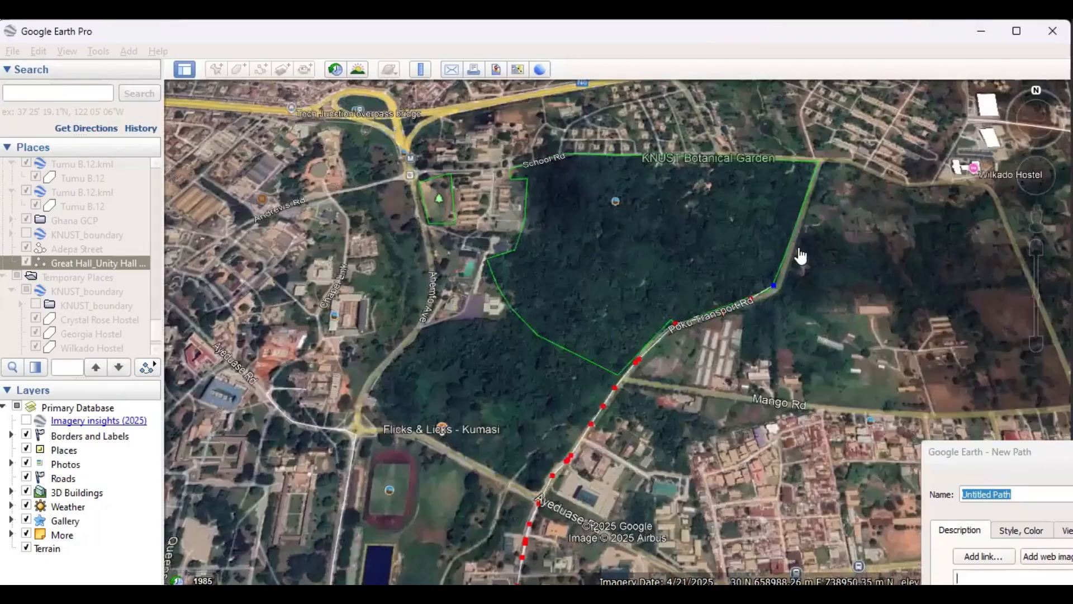
Extend the path north along the Botanical Garden's eastern edge to the garden's north-east corner
left_click(784, 257)
left_click(796, 237)
left_click(800, 215)
left_click(810, 190)
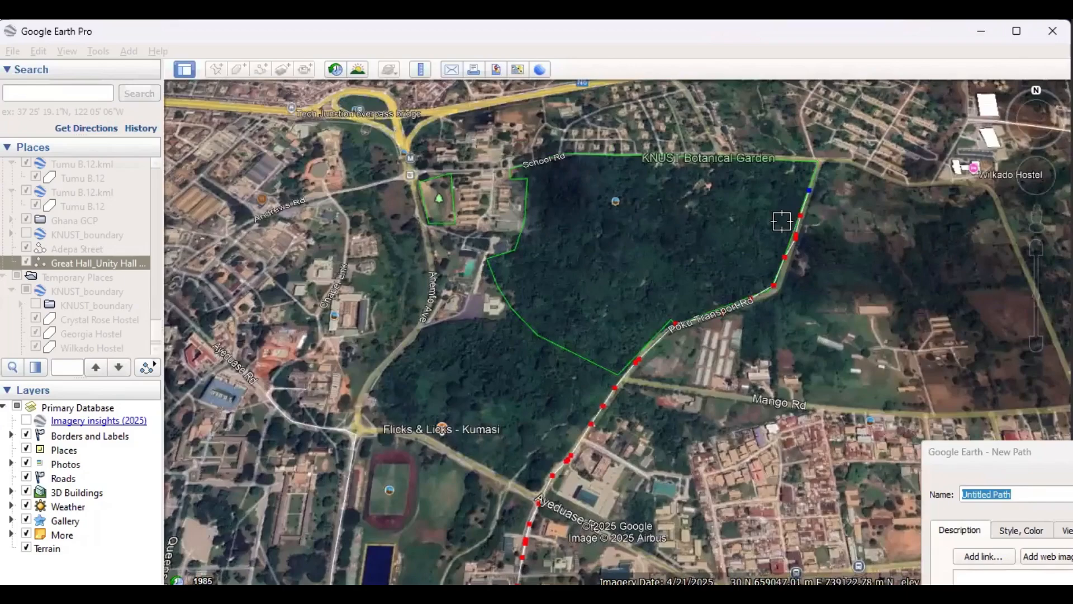
left_click(815, 169)
left_click(818, 160)
Continue the path east to Wilkado Hostel and north-east to the junction between the digitized hostel polygons
key("Up")
key("Right")
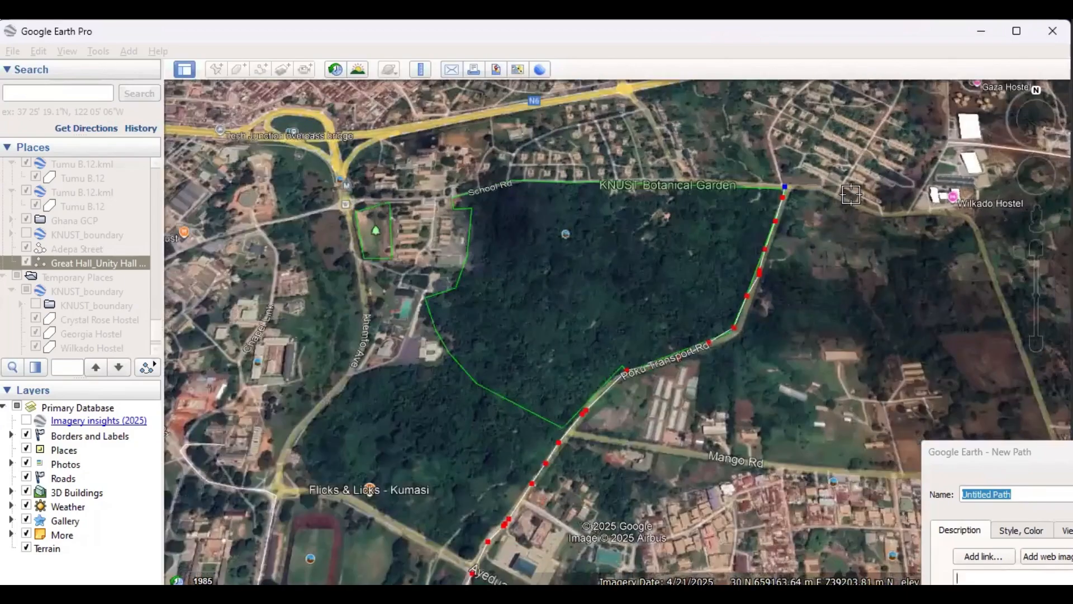
left_click(905, 214)
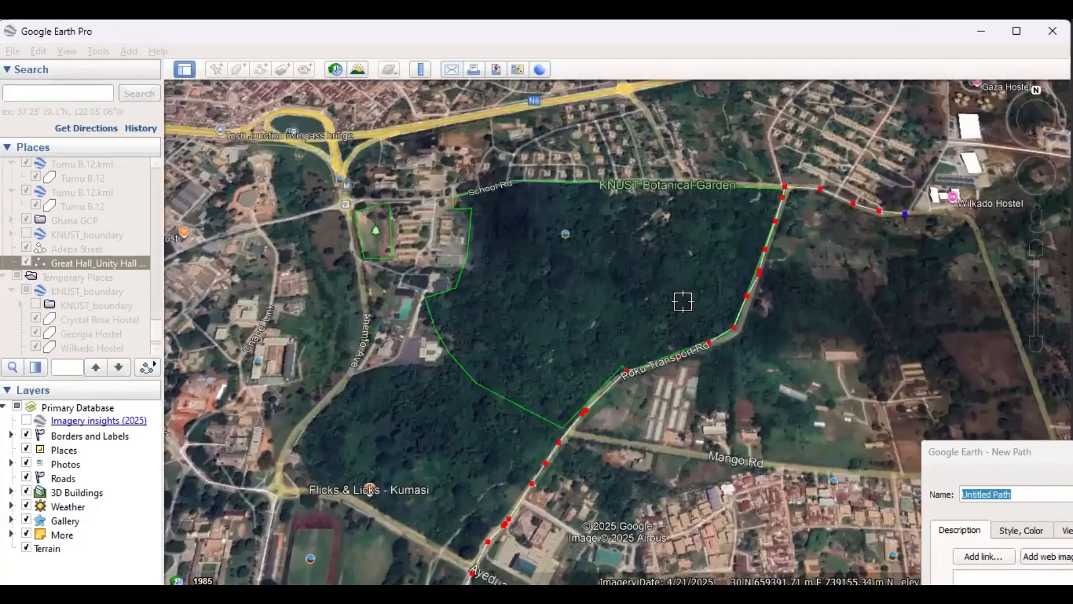
scroll(683, 302, "down", 1)
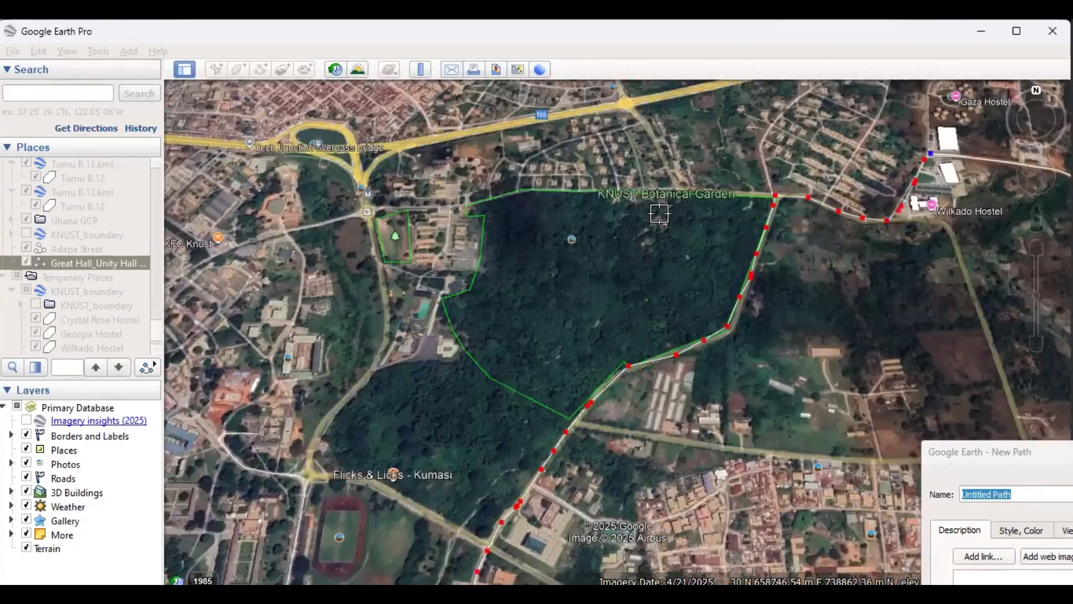
scroll(660, 215, "down", 3)
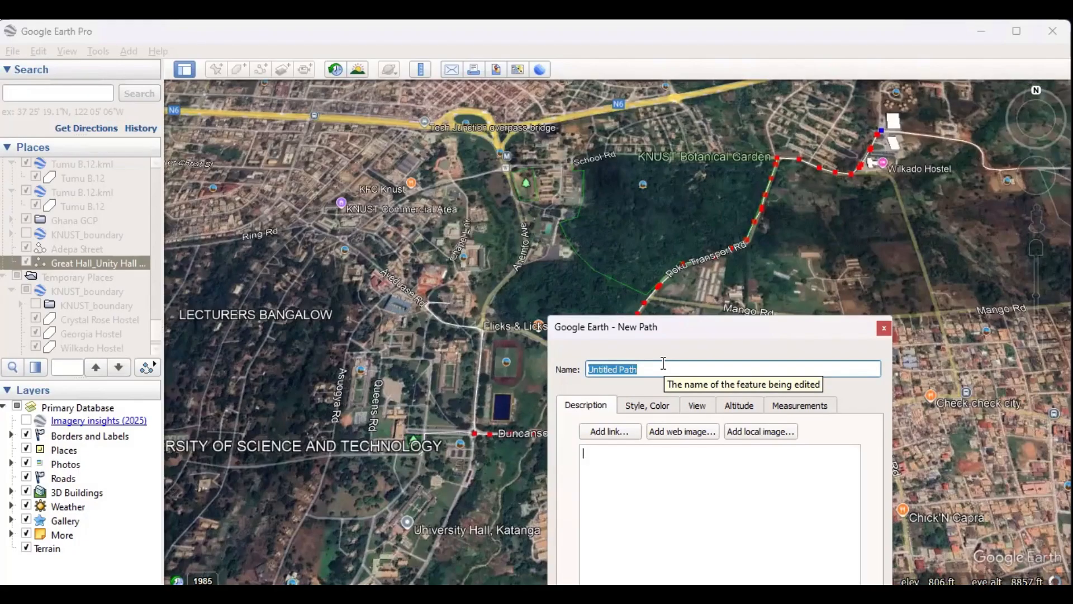
Name the traced path Poku Transport Road and save it
type("Poku Trans")
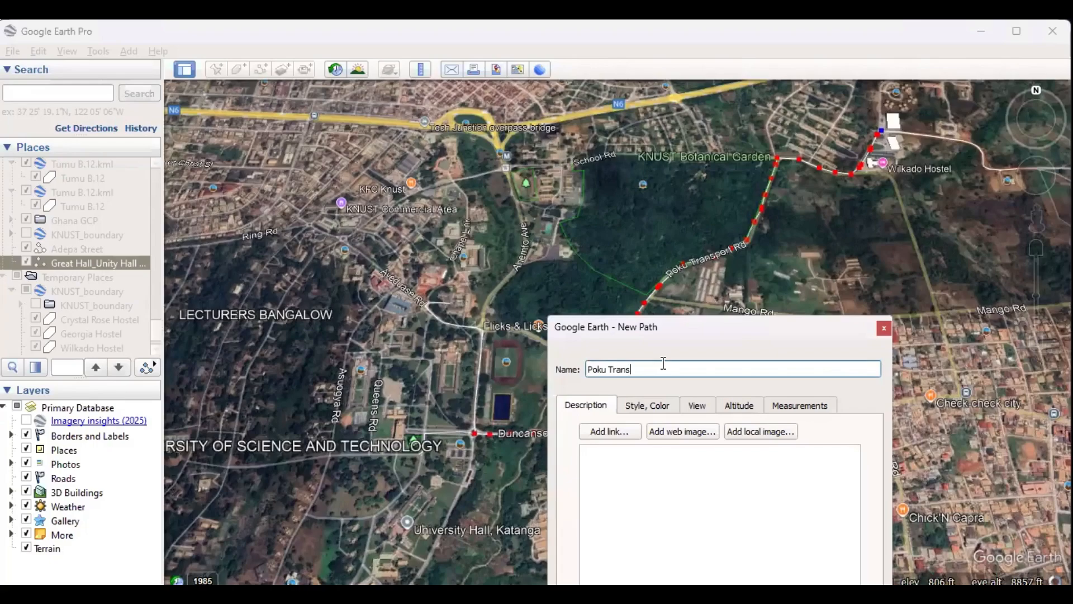
type("port Road")
key("Tab")
key("Return")
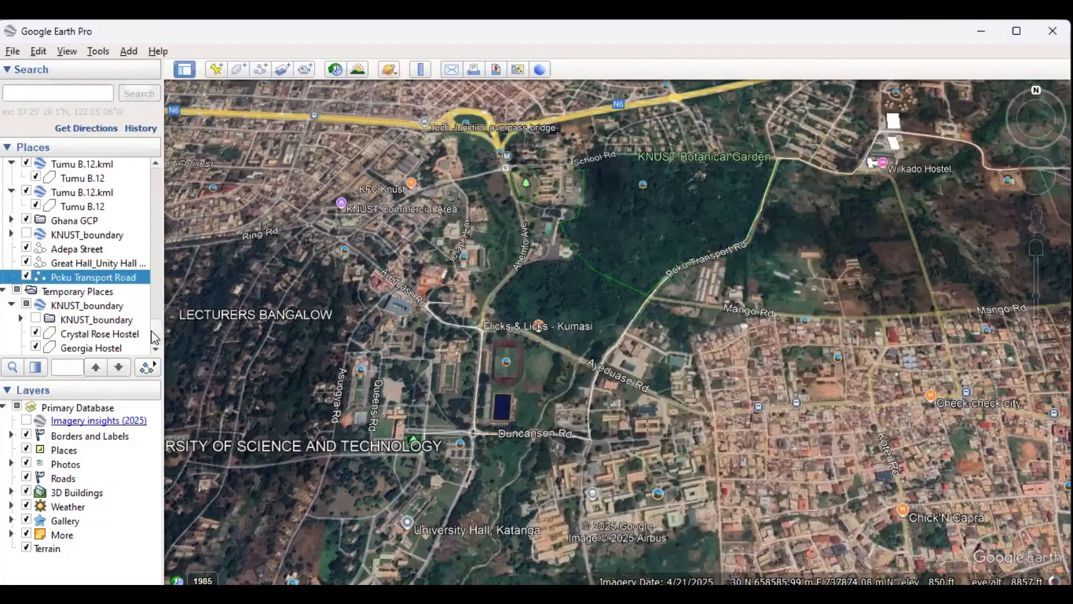
mouse_move(155, 330)
left_mouse_down()
mouse_move(155, 313)
mouse_move(157, 331)
left_mouse_up()
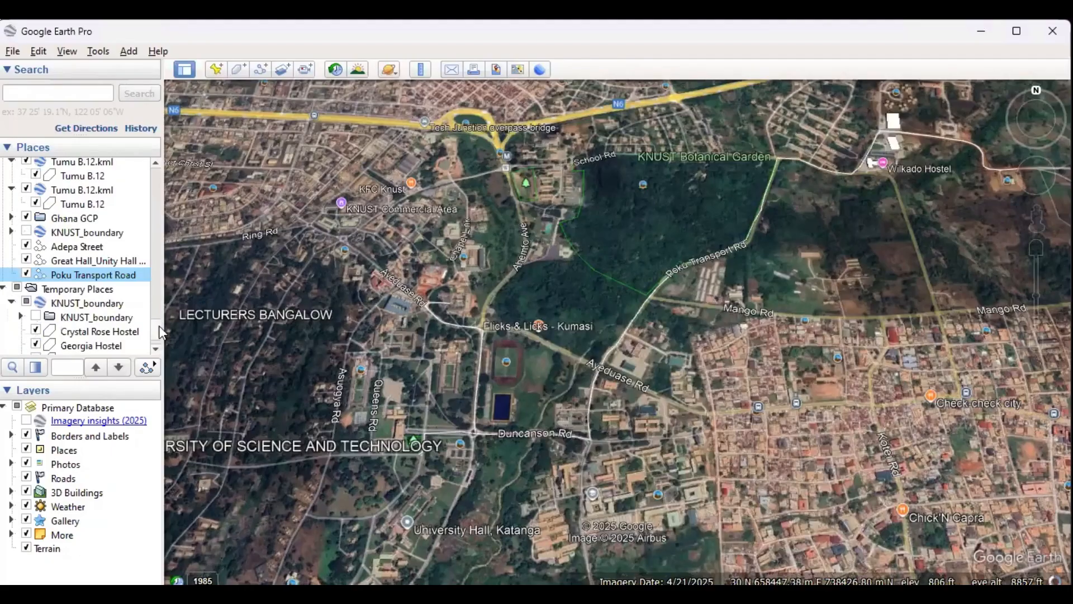
Locate the Crystal Rose Hostel polygon under Temporary Places and start saving it to a file
scroll(149, 324, "down", 1)
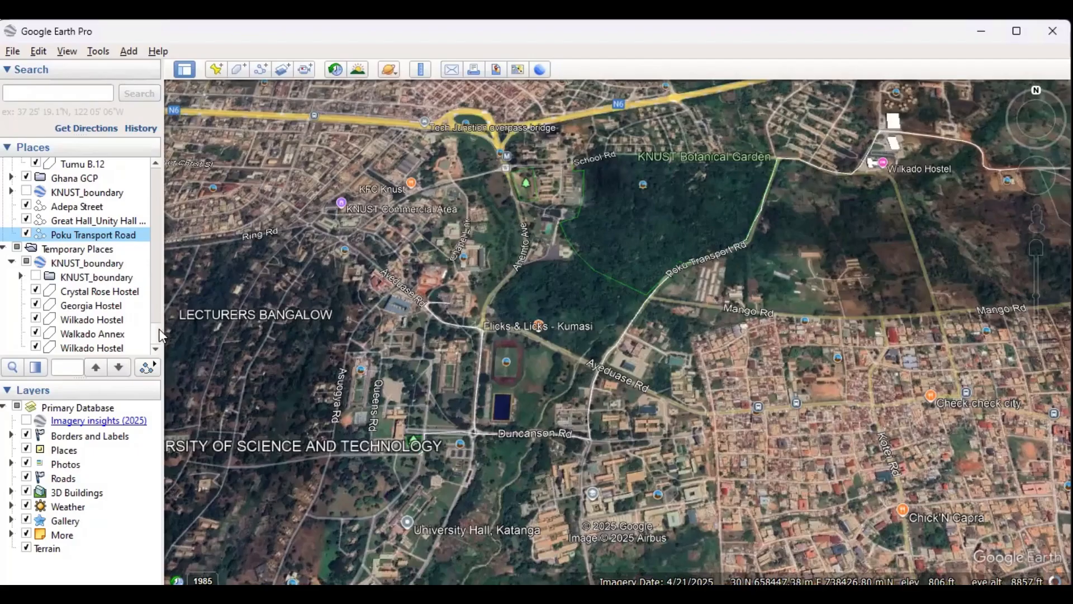
double_click(103, 293)
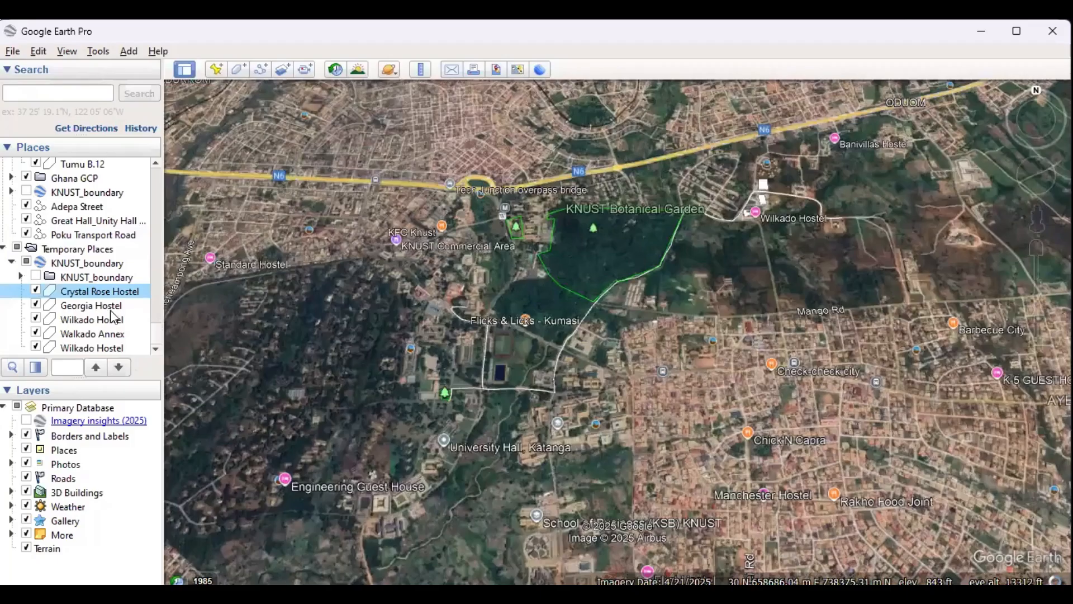
left_click(130, 420)
key("ctrl+s")
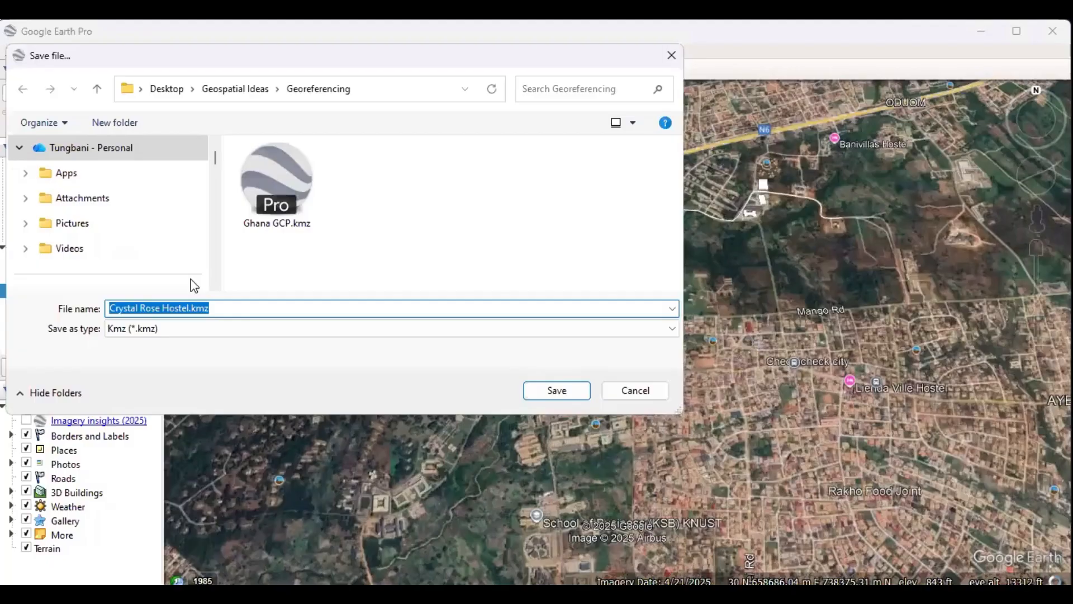
Switch the save location to the Desktop and search it for "geospati"
left_click(141, 90)
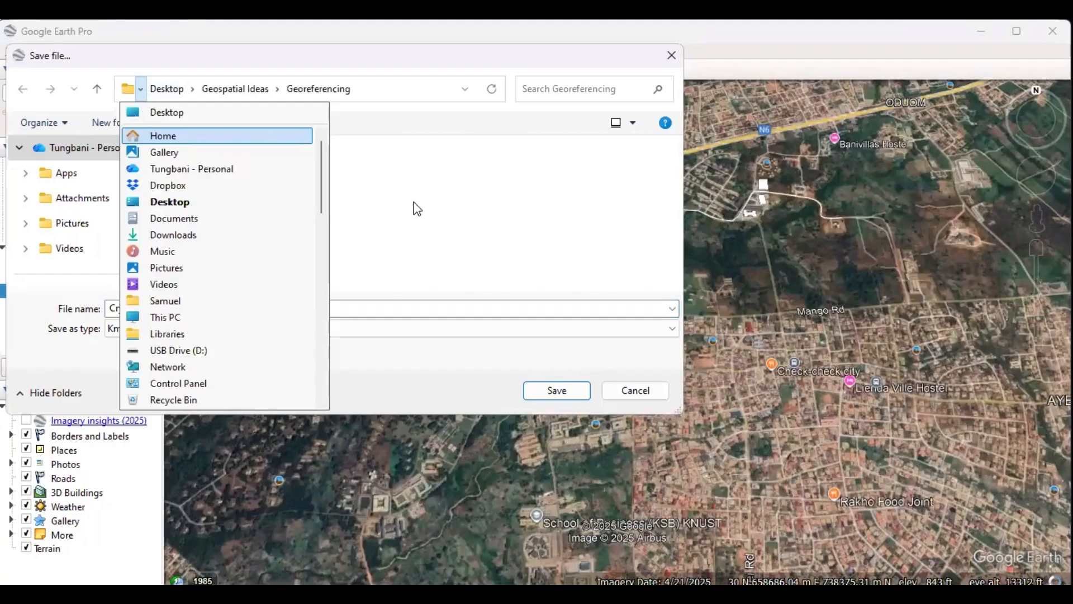
left_click_drag(678, 157, 679, 174)
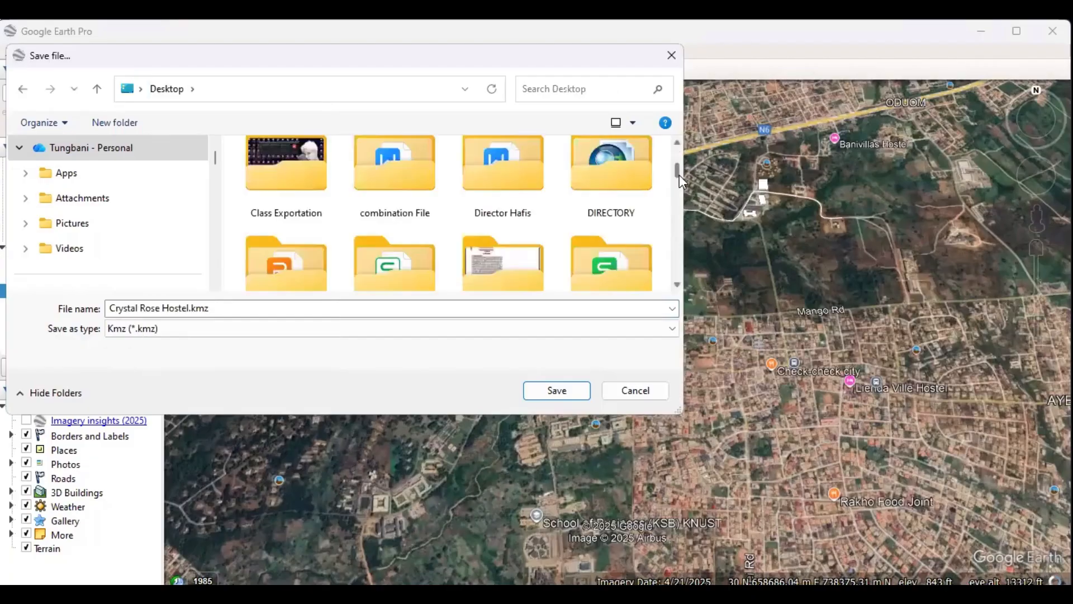
scroll(679, 177, "down", 2)
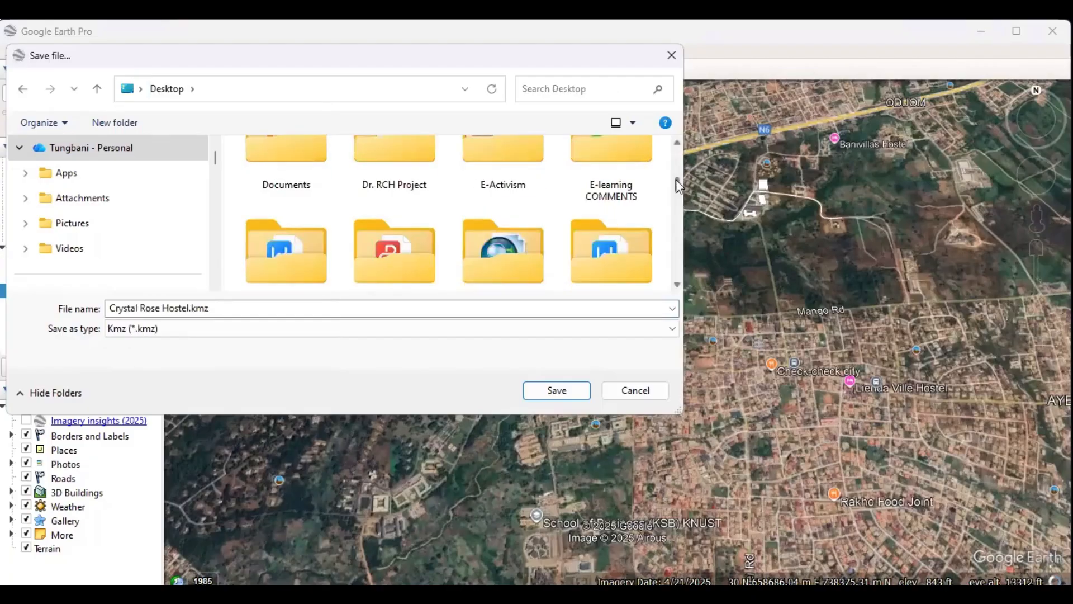
left_click(584, 90)
type("ge")
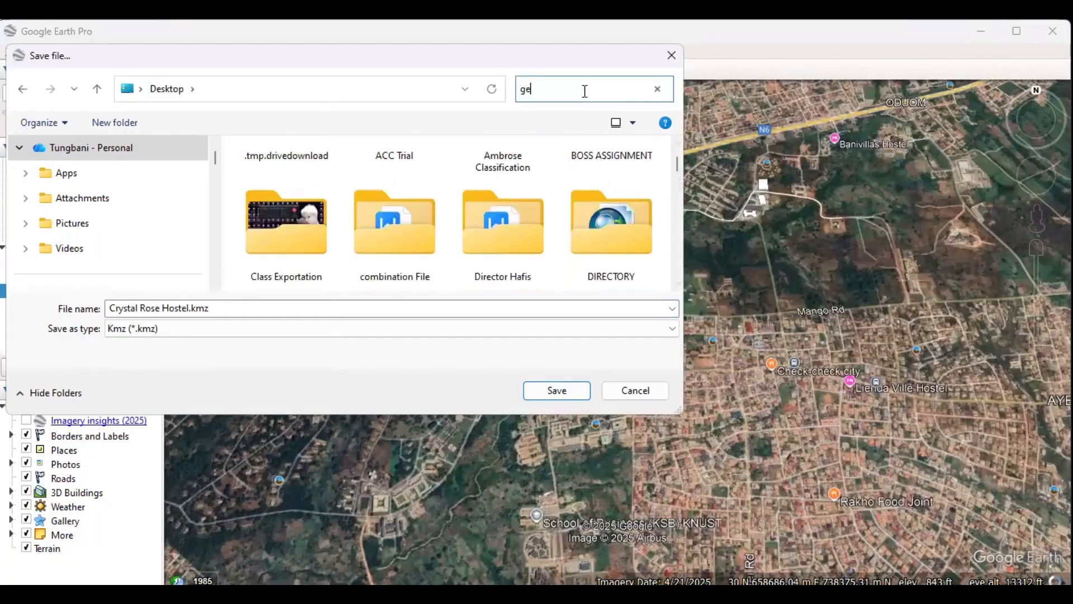
type("osta")
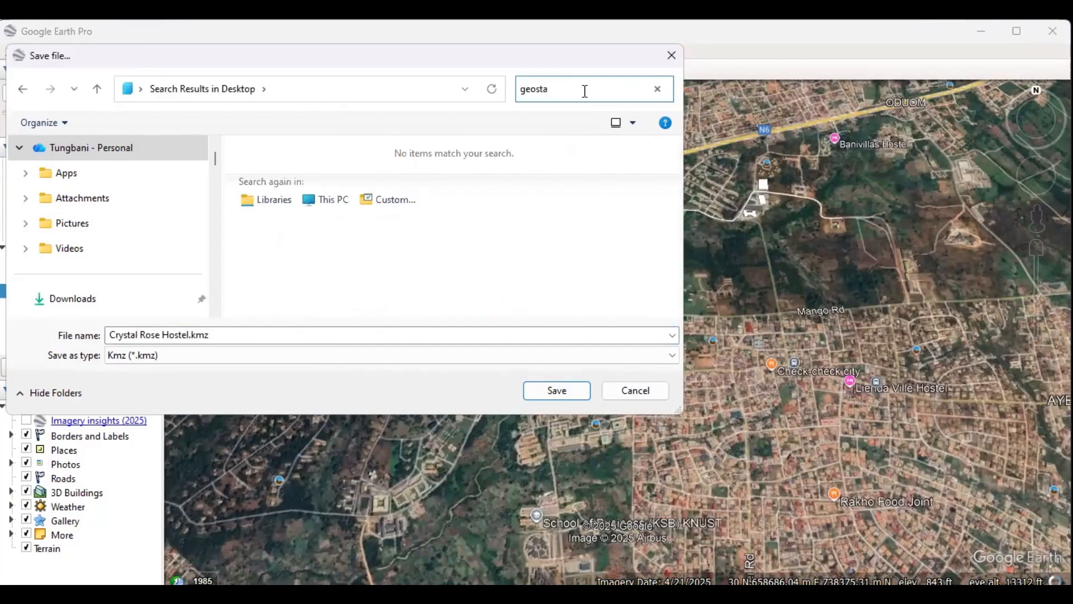
type("pia")
key("BackSpace")
key("BackSpace")
key("BackSpace")
key("BackSpace")
key("BackSpace")
type("pati")
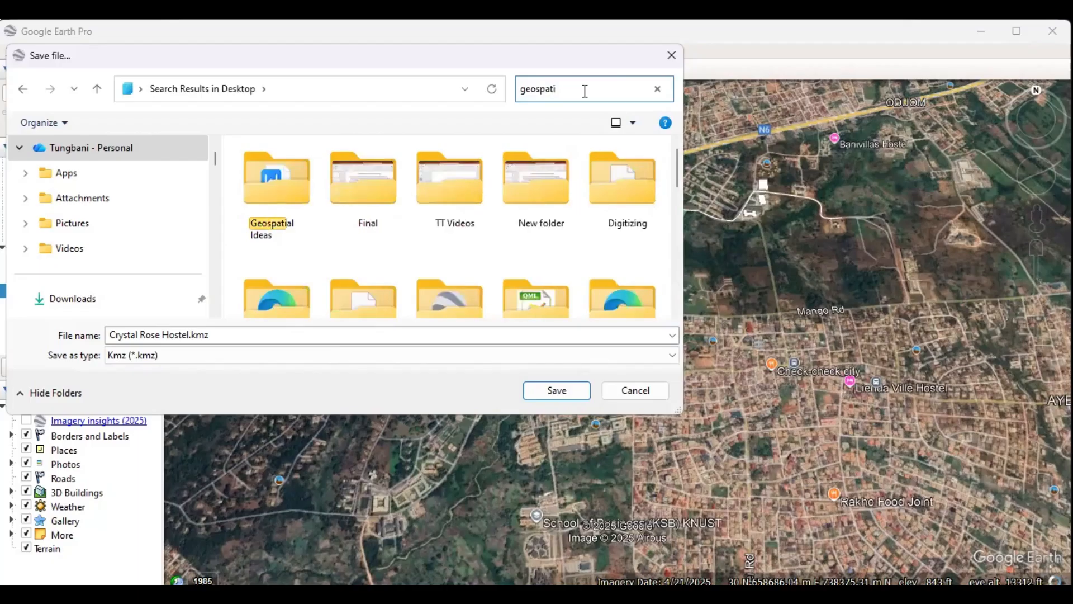
Set the save location to the KML,KMZ Importation folder inside Geospatial Ideas, Training Data - Copy
double_click(276, 187)
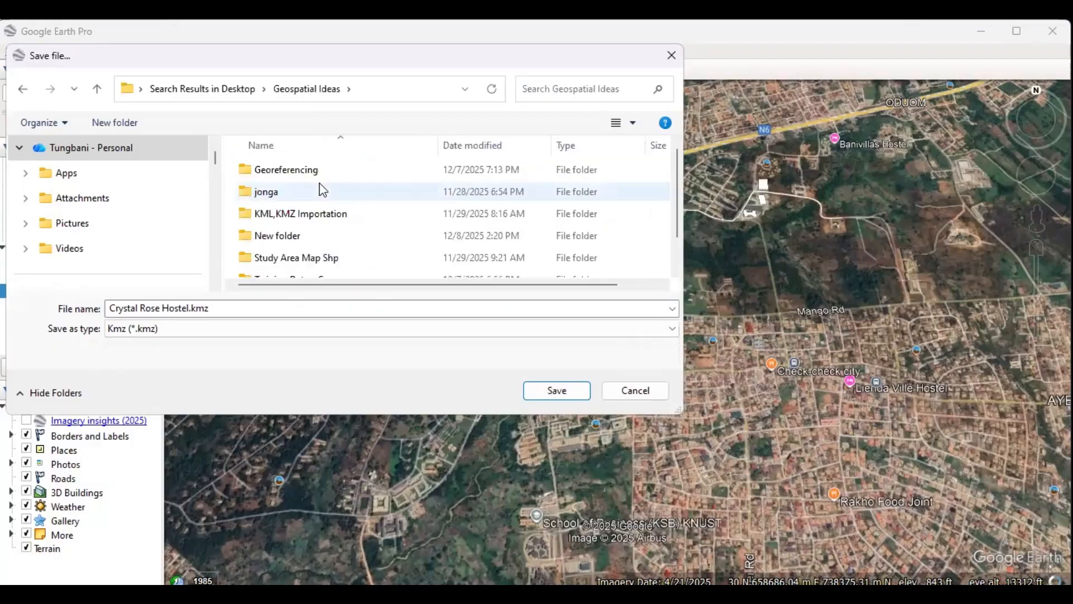
scroll(682, 270, "down", 2)
double_click(394, 250)
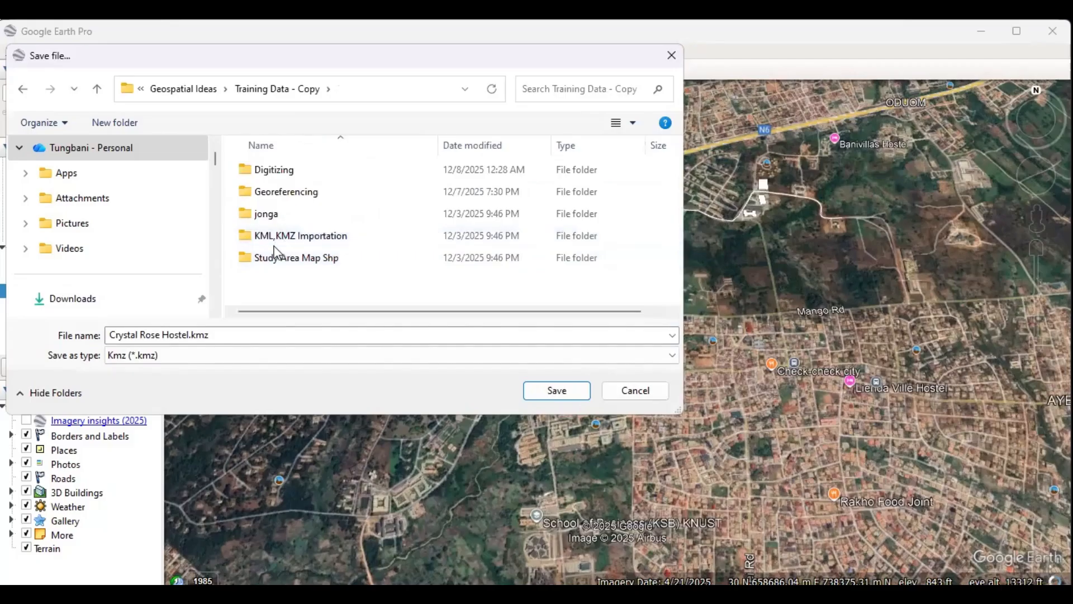
double_click(335, 241)
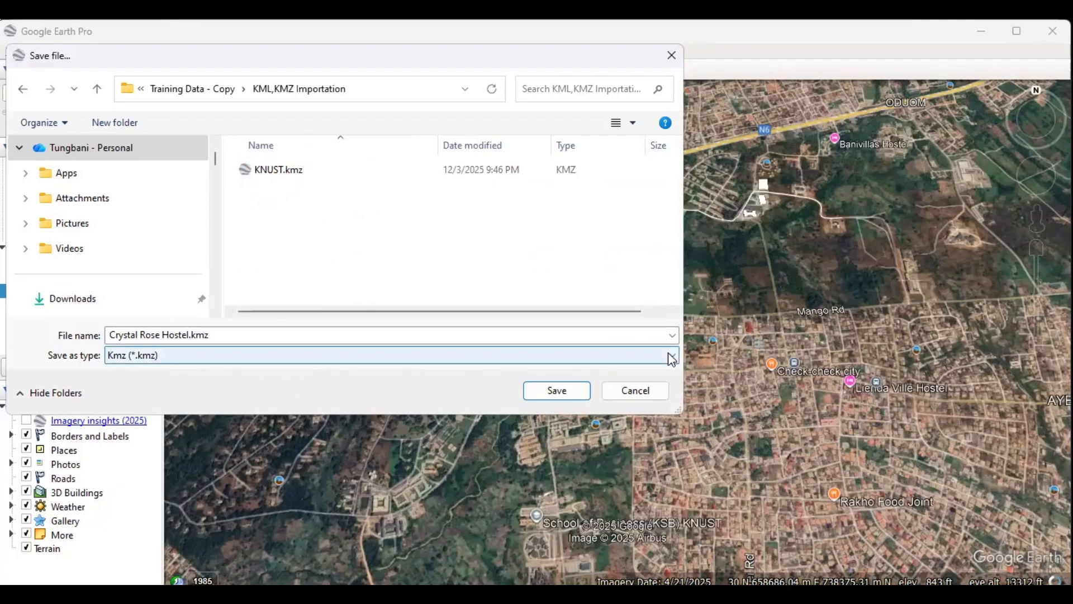
Set the file type to Kml and save the polygon as Crystal Rose Hostel.kml
left_click(455, 357)
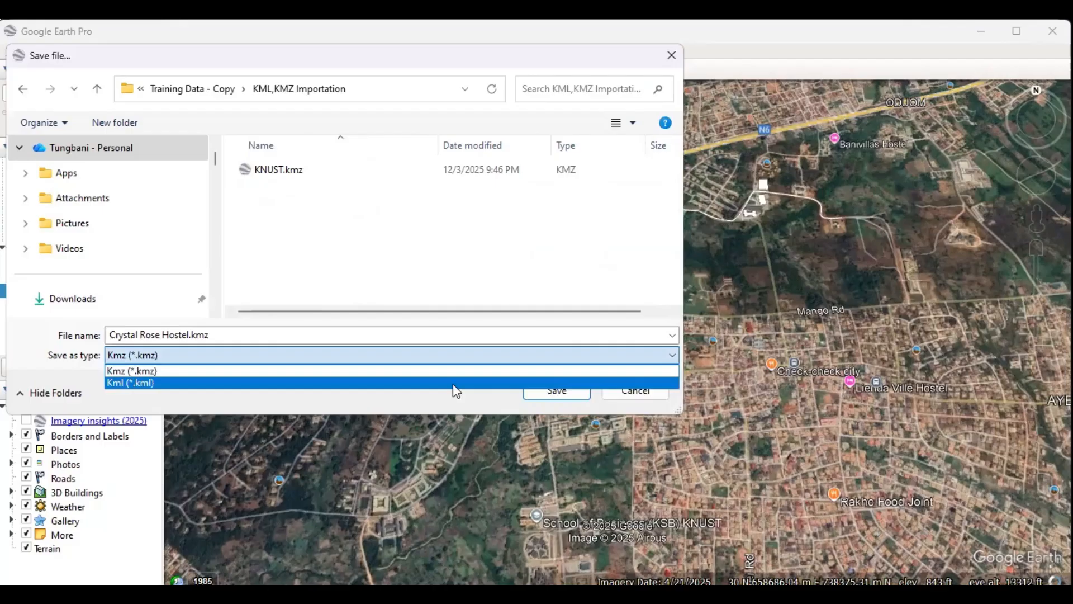
left_click(452, 382)
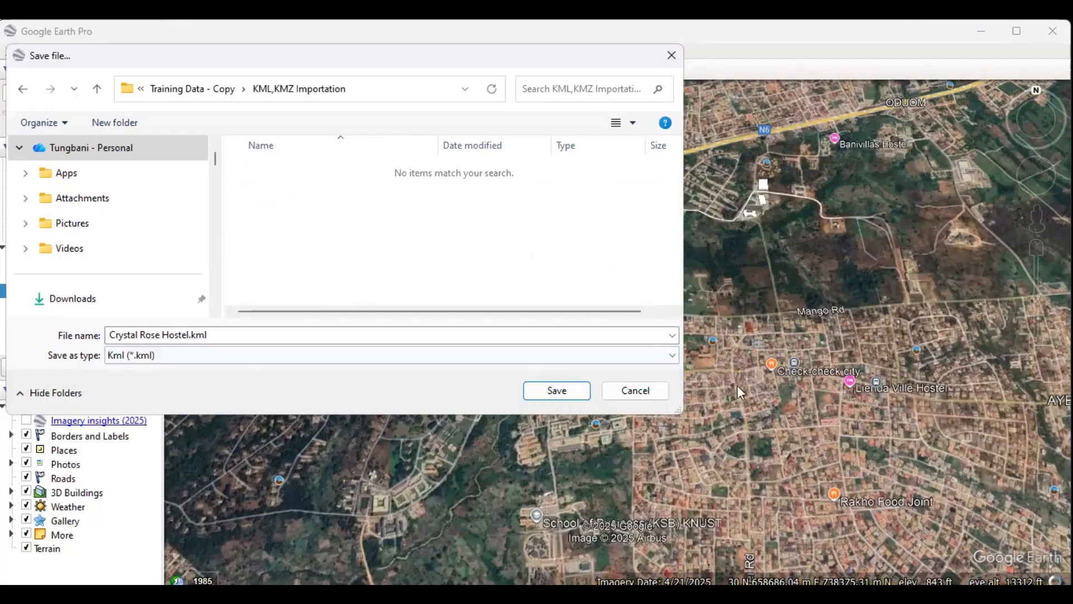
left_click(556, 391)
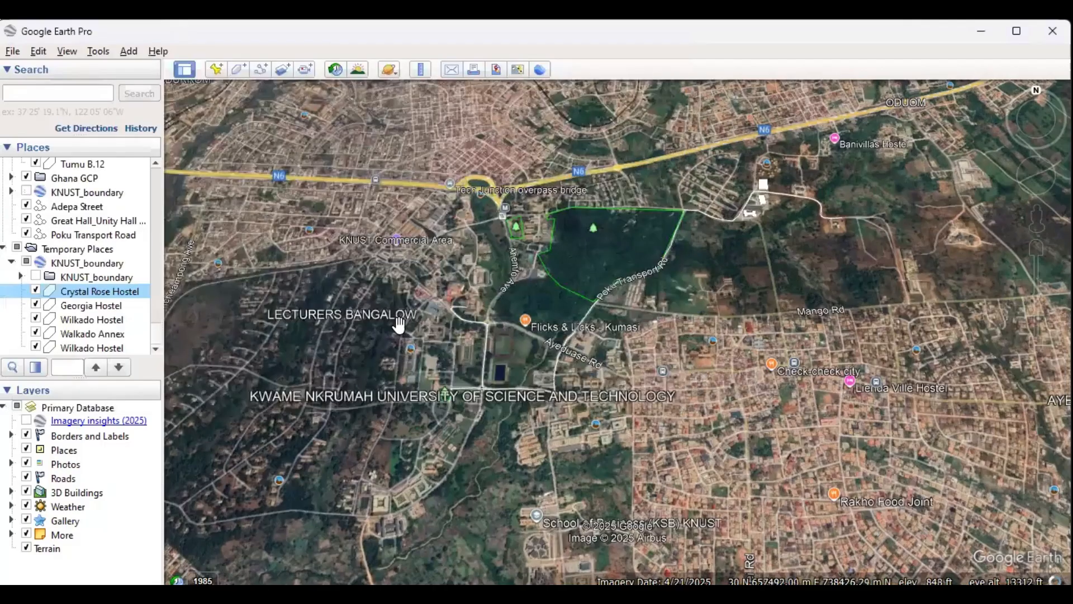
Save the Georgia Hostel polygon as Georgia Hostel.kml in the KML,KMZ Importation folder
right_click(95, 311)
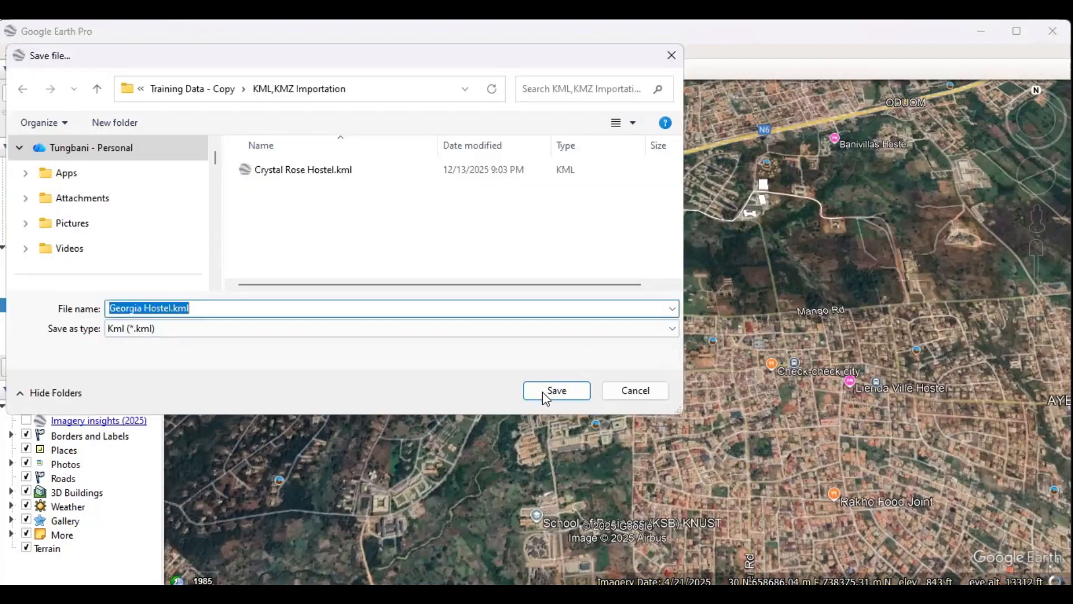
left_click(546, 393)
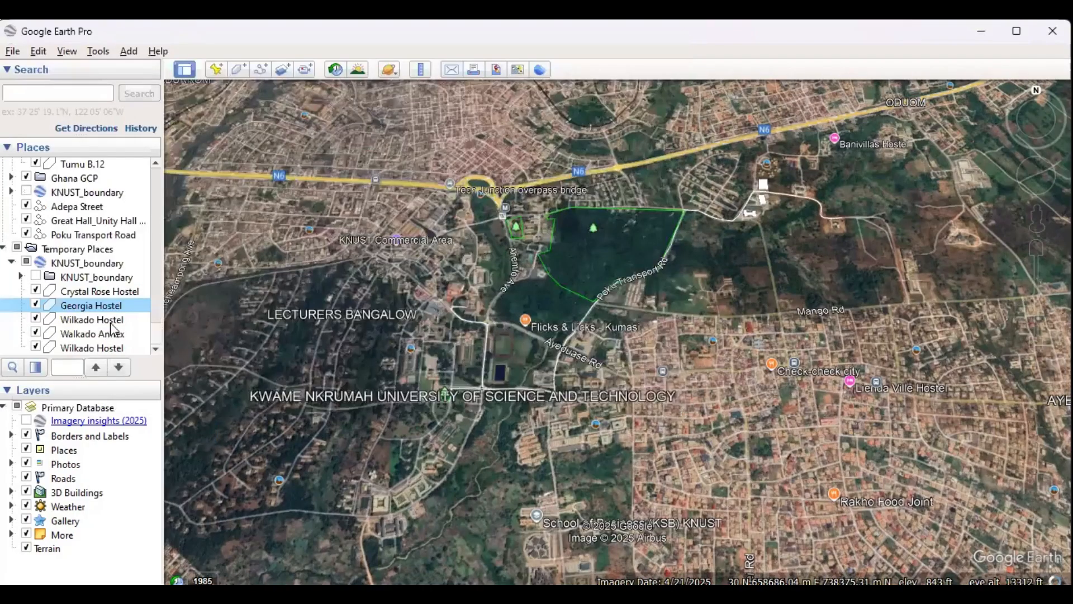
Start saving the Wilkado Hostel polygon listed directly below Georgia Hostel to its own file
right_click(113, 321)
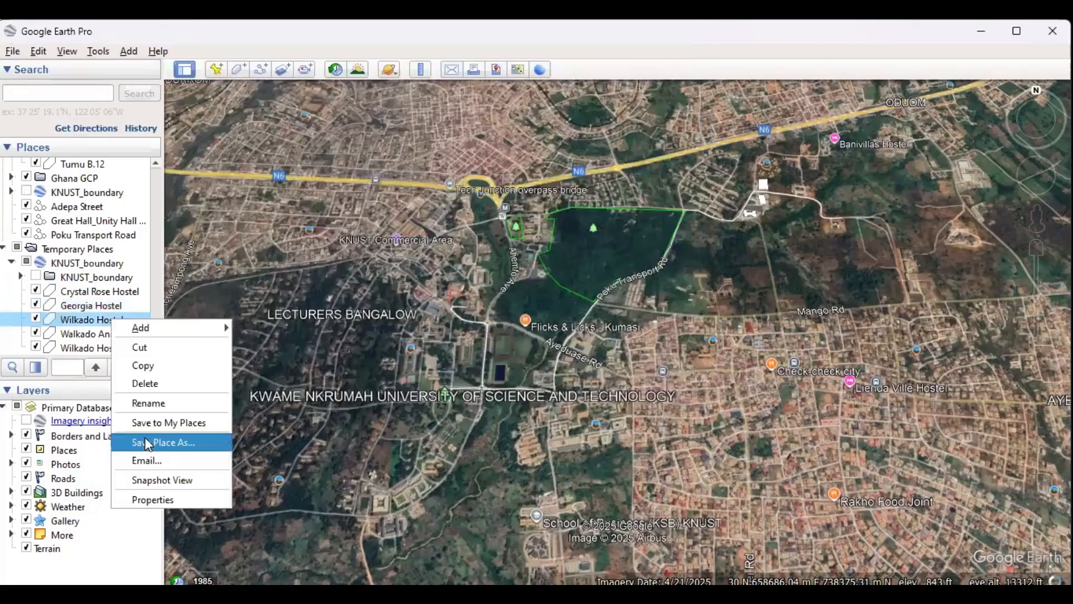
Save the selected Wilkado Hostel place as Wilkado Hostel.kml in the KML,KMZ Importation folder
left_click(159, 445)
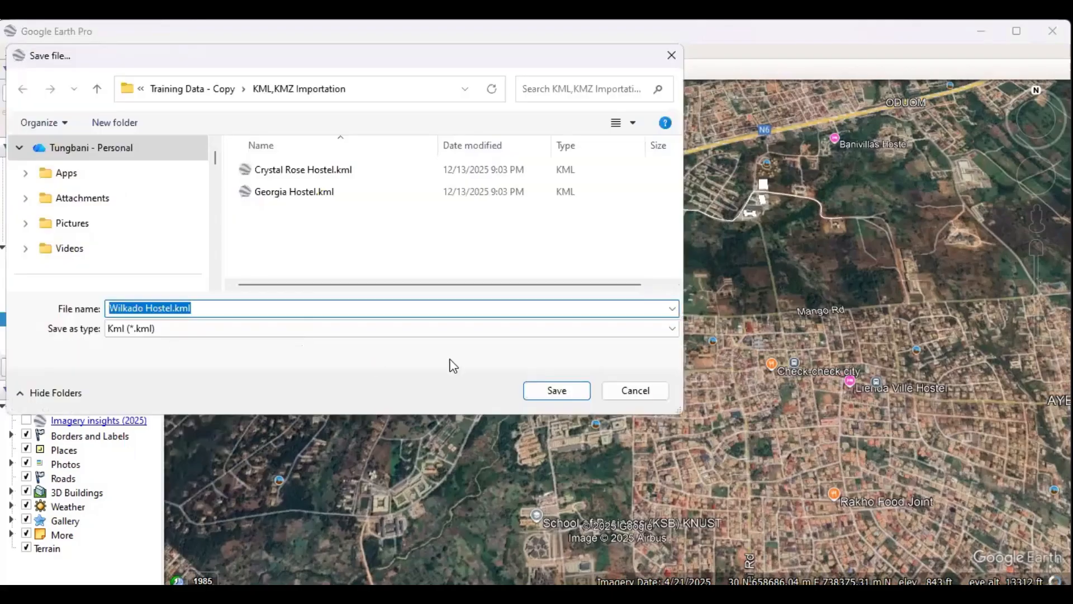
left_click(557, 391)
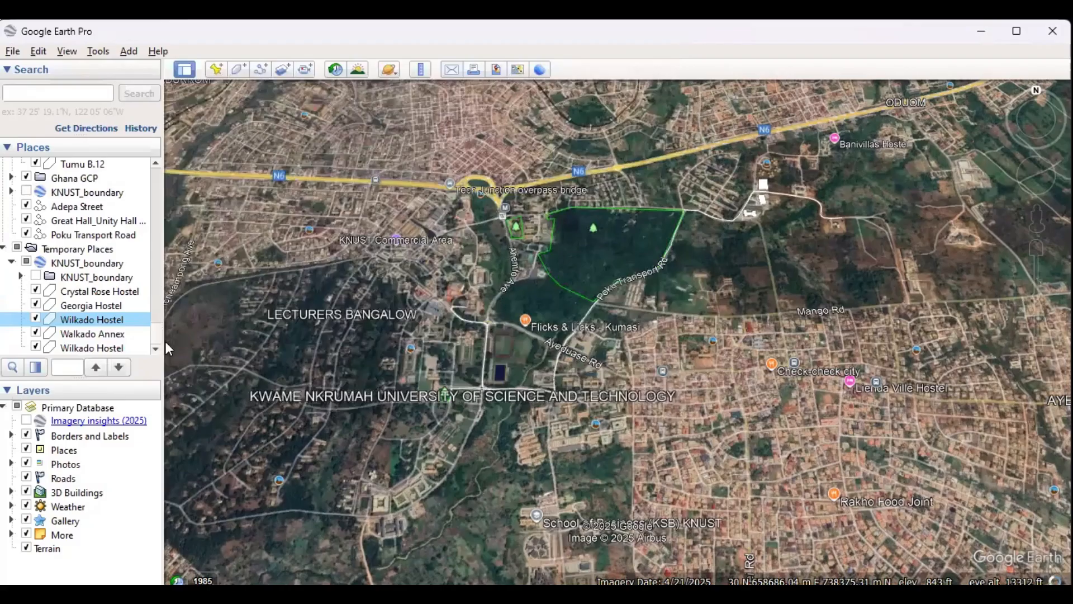
Save the Adepa Street and Great Hall_Unity Hall Street paths as separate KML files in the KML,KMZ Importation folder
left_click_drag(157, 335, 159, 314)
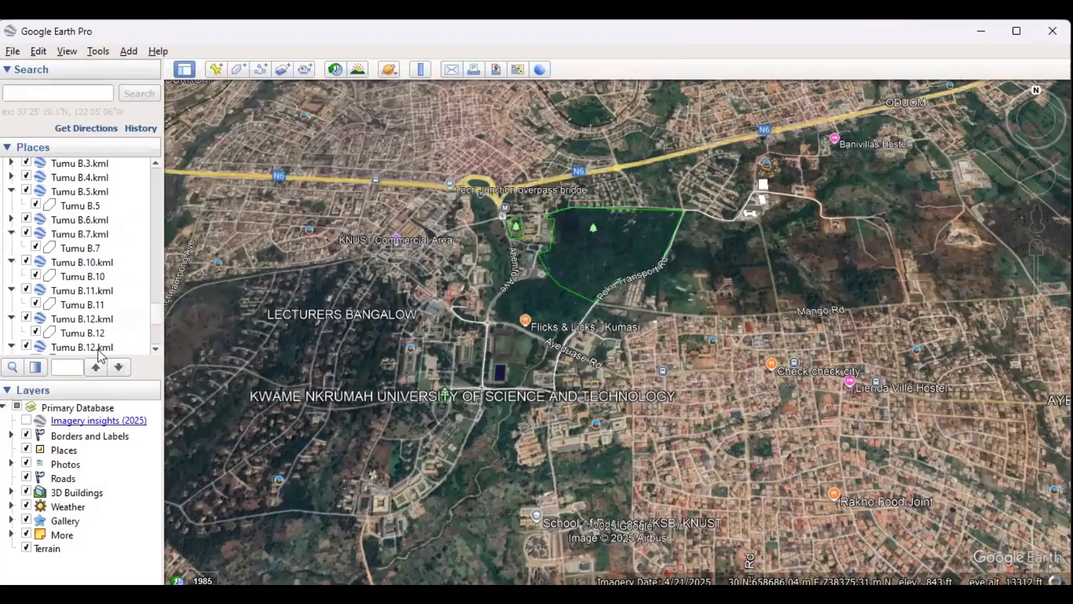
scroll(109, 342, "down", 4)
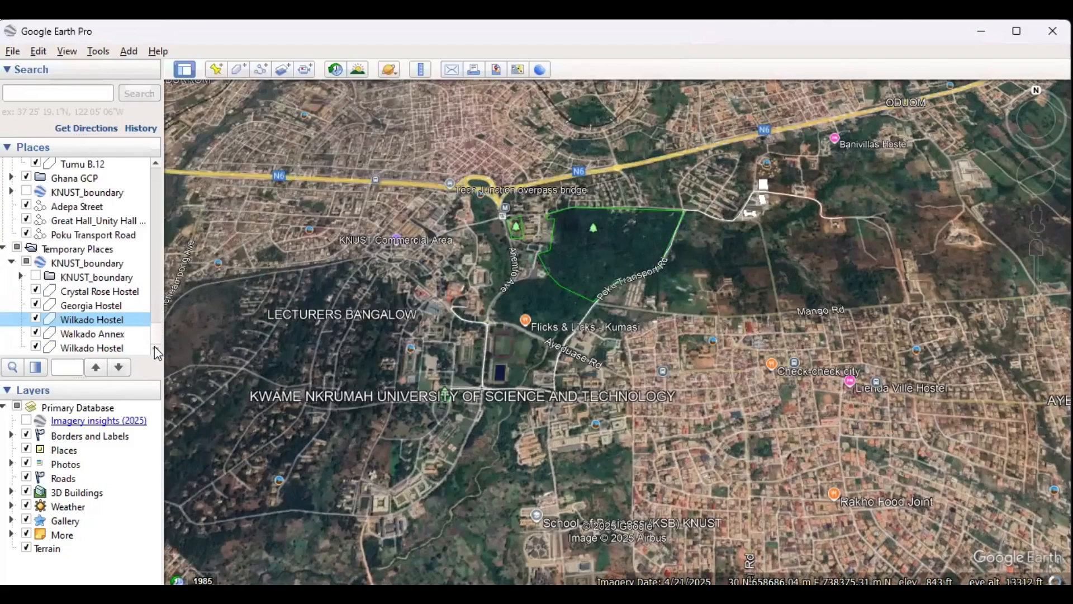
right_click(98, 213)
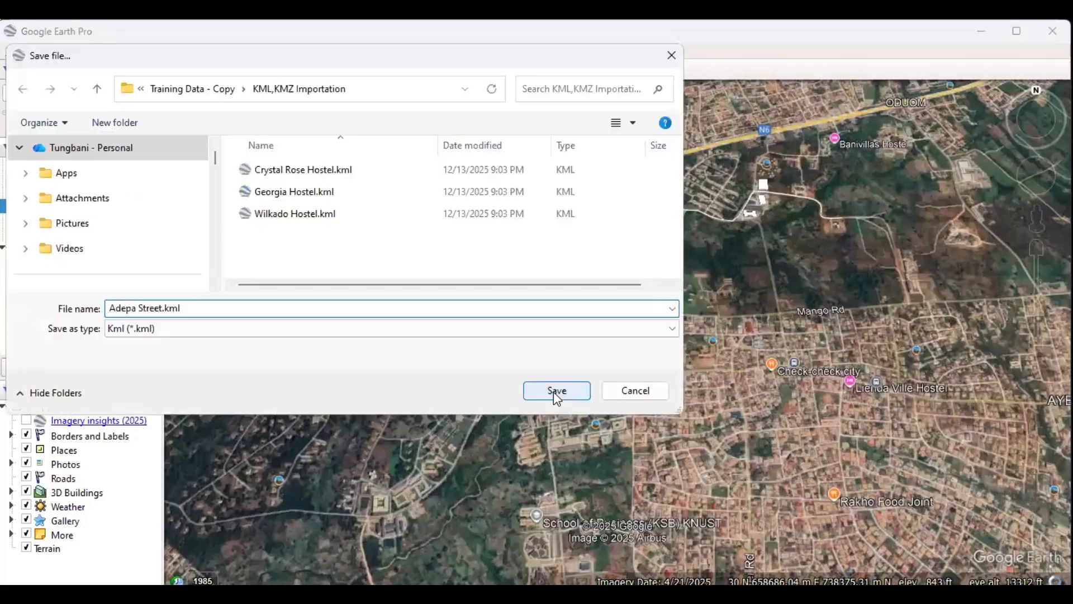
key("Return")
right_click(113, 236)
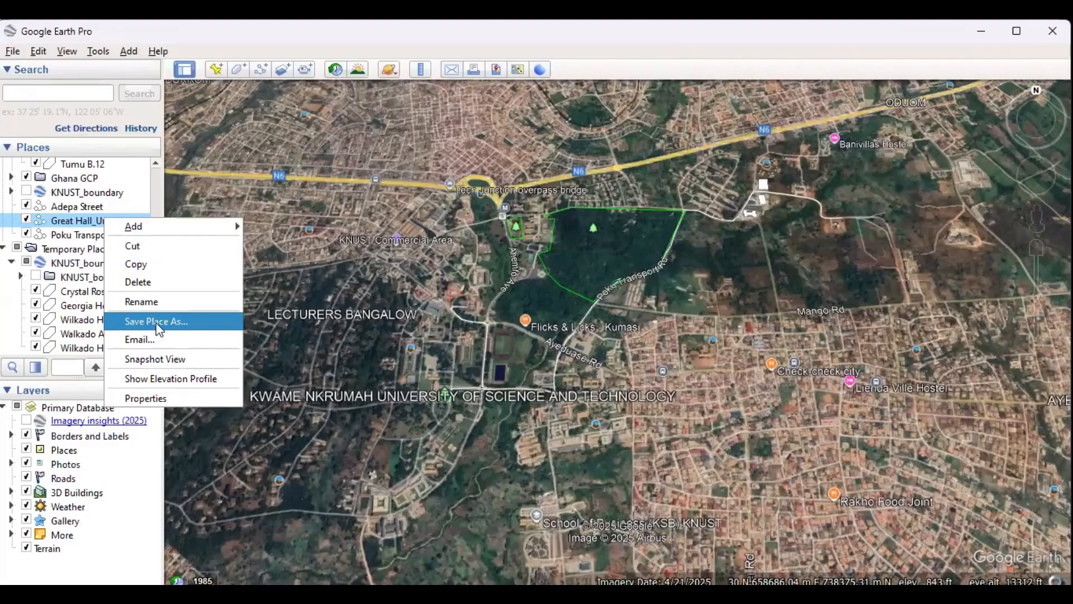
left_click(563, 391)
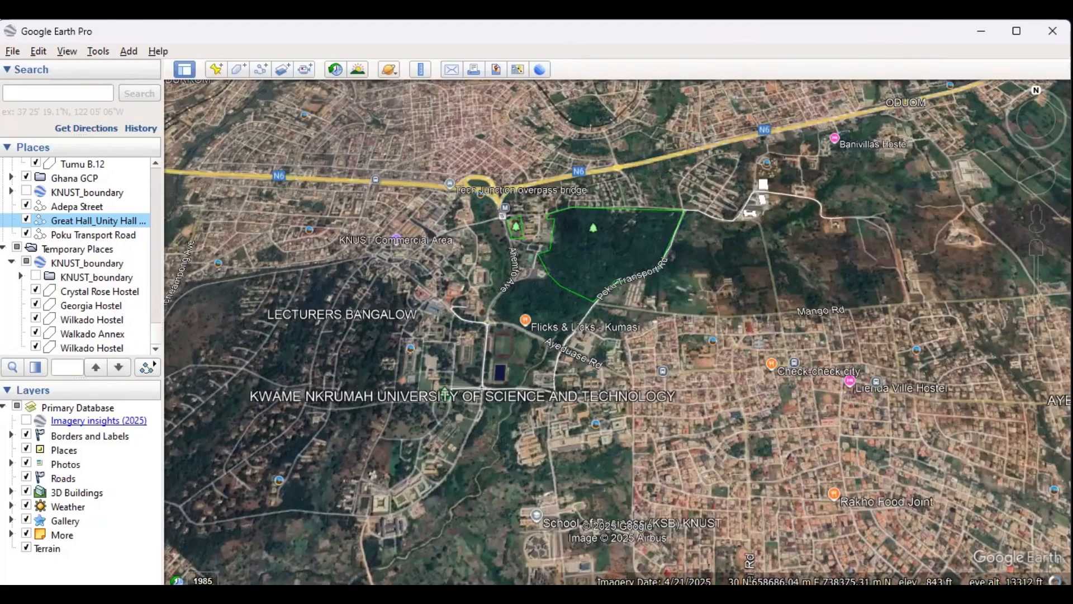
Switch to QGIS, start adding a vector layer and browse to the KML,KMZ Importation folder inside Training Data - Copy
key("alt+Tab")
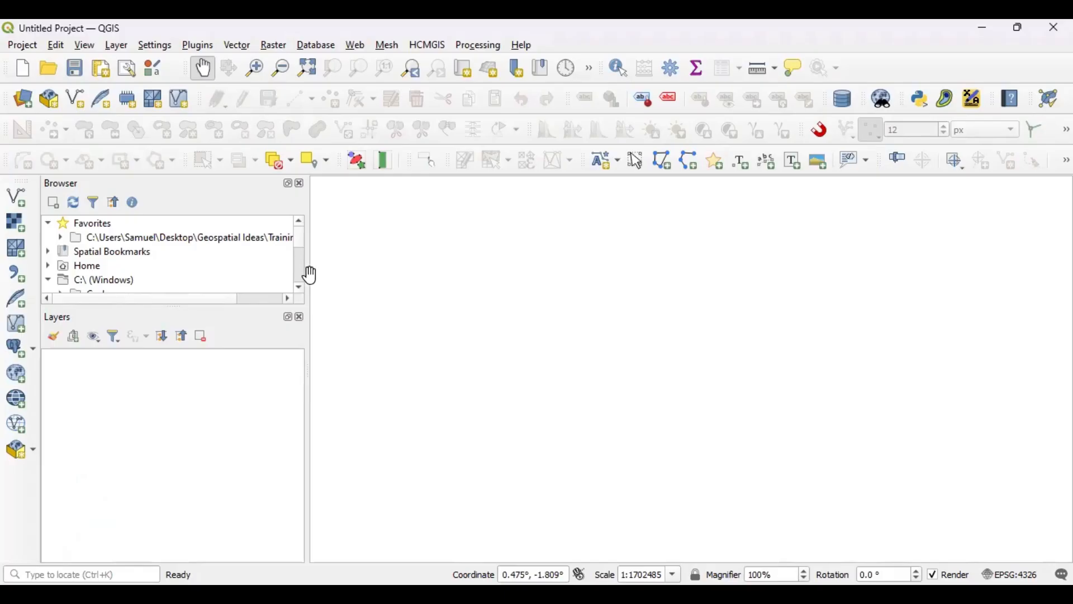
left_click(117, 46)
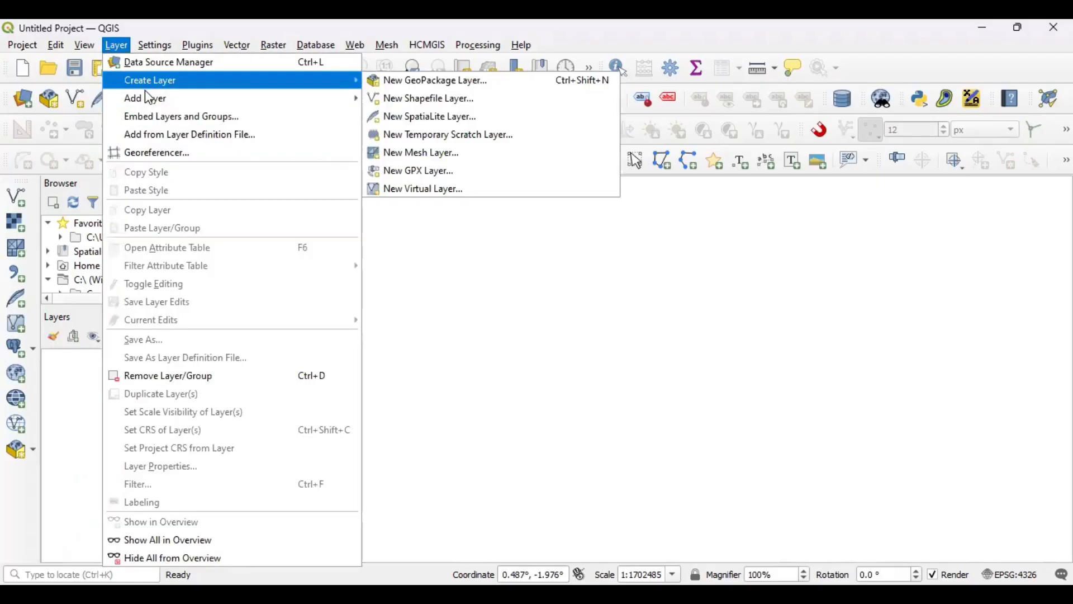
mouse_move(144, 93)
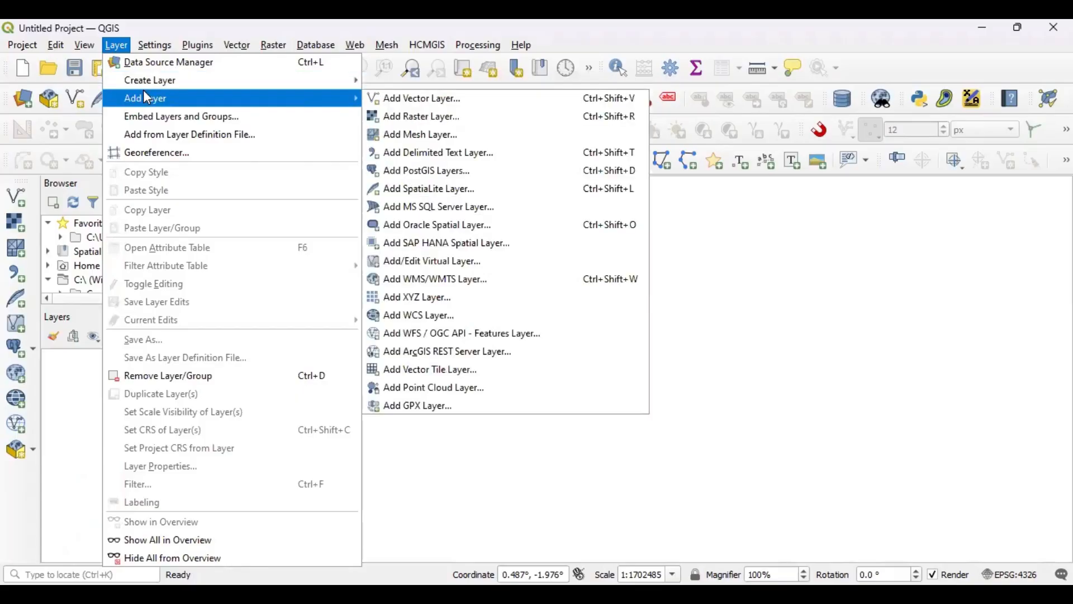
left_click(444, 104)
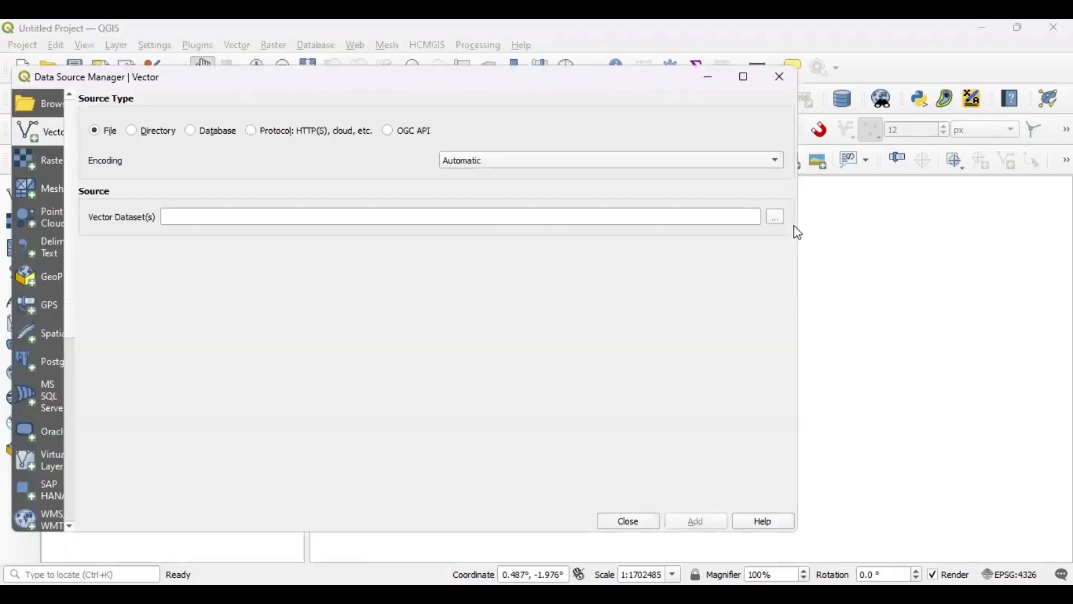
left_click(774, 217)
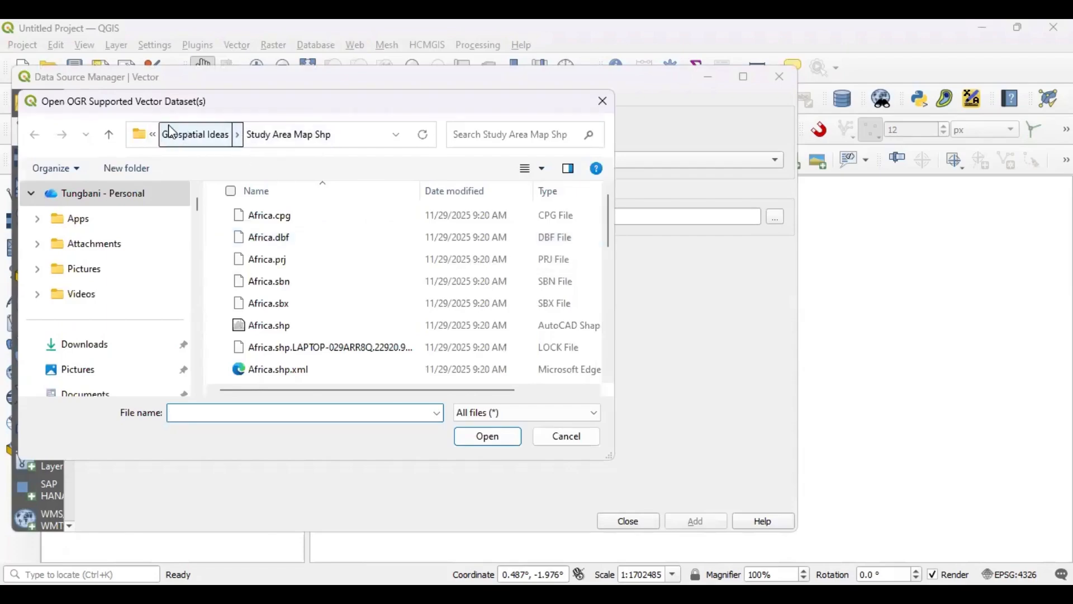
left_click(117, 142)
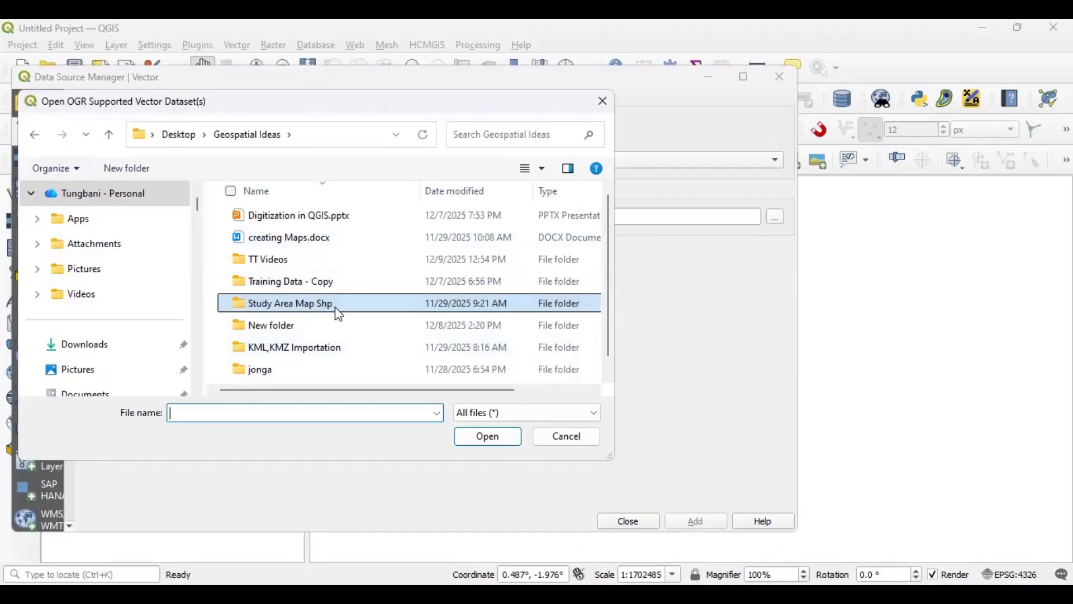
double_click(309, 282)
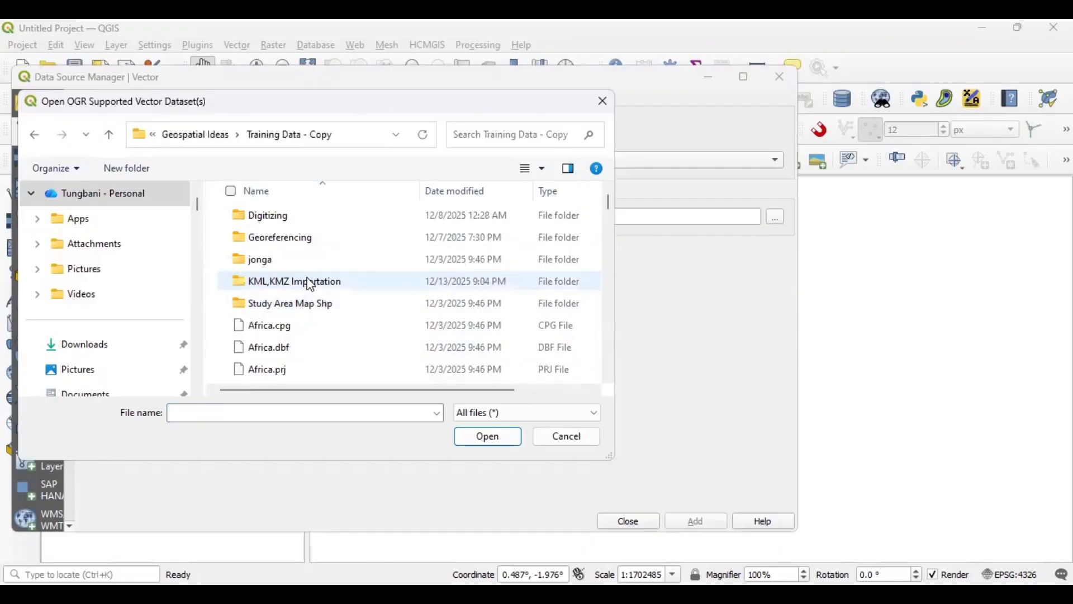
double_click(337, 281)
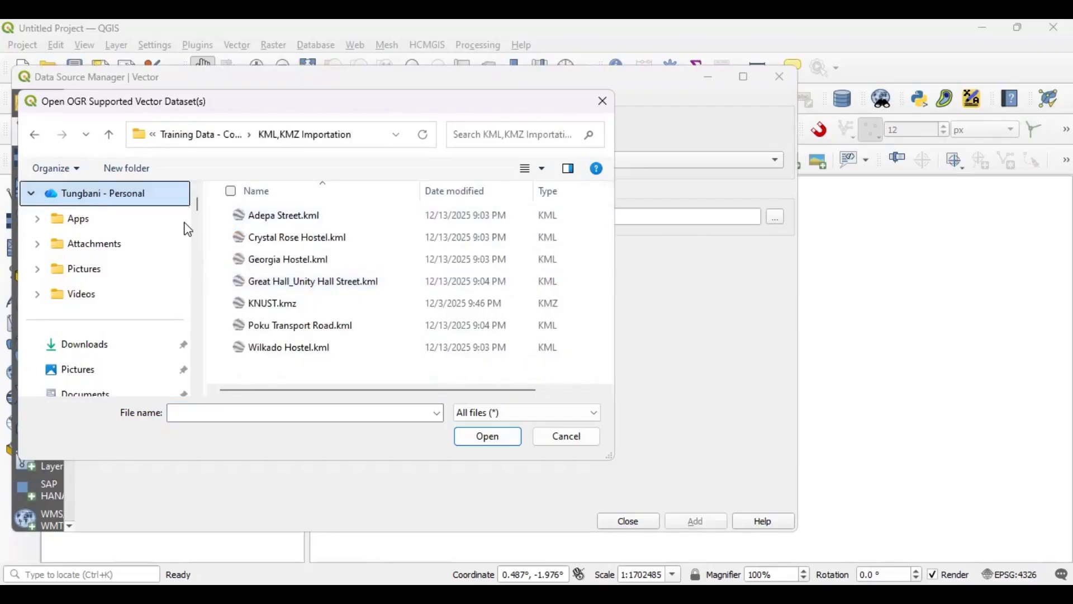
Choose the Adepa Street, Crystal Rose Hostel, Georgia Hostel, Great Hall_Unity Hall Street, Poku Transport Road and Wilkado Hostel KML files plus KNUST.kmz as vector datasets
left_click(226, 215)
left_click(226, 237)
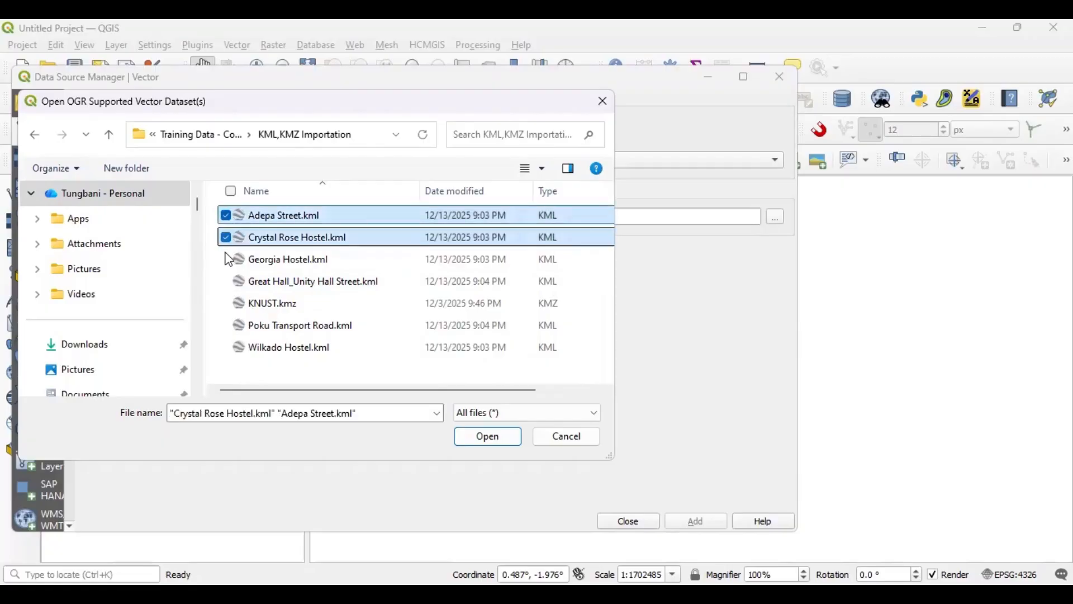
left_click(226, 259)
left_click(226, 282)
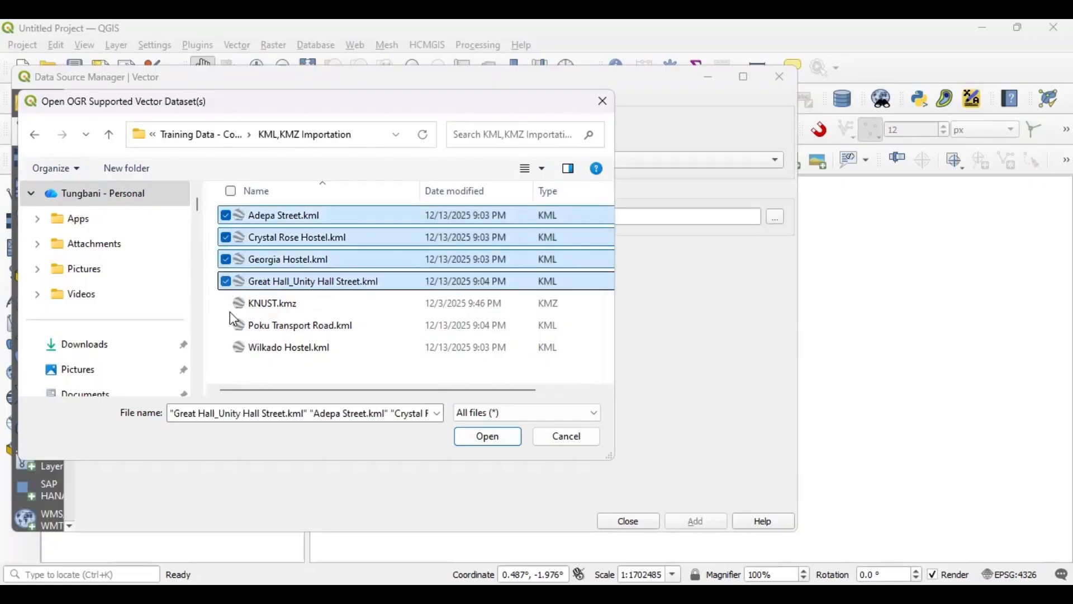
left_click(226, 303)
left_click(226, 326)
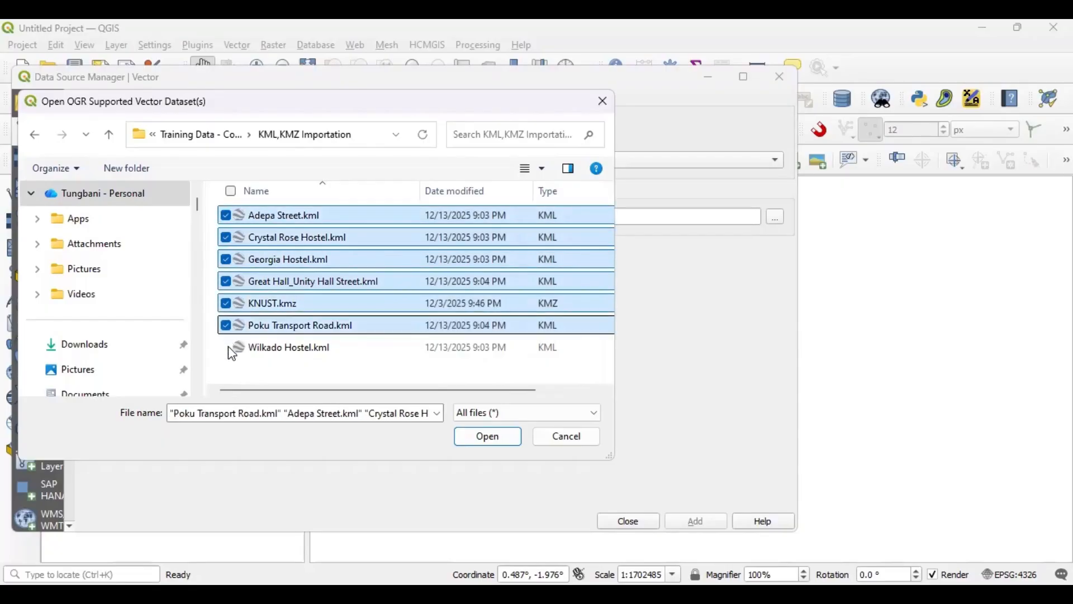
left_click(226, 347)
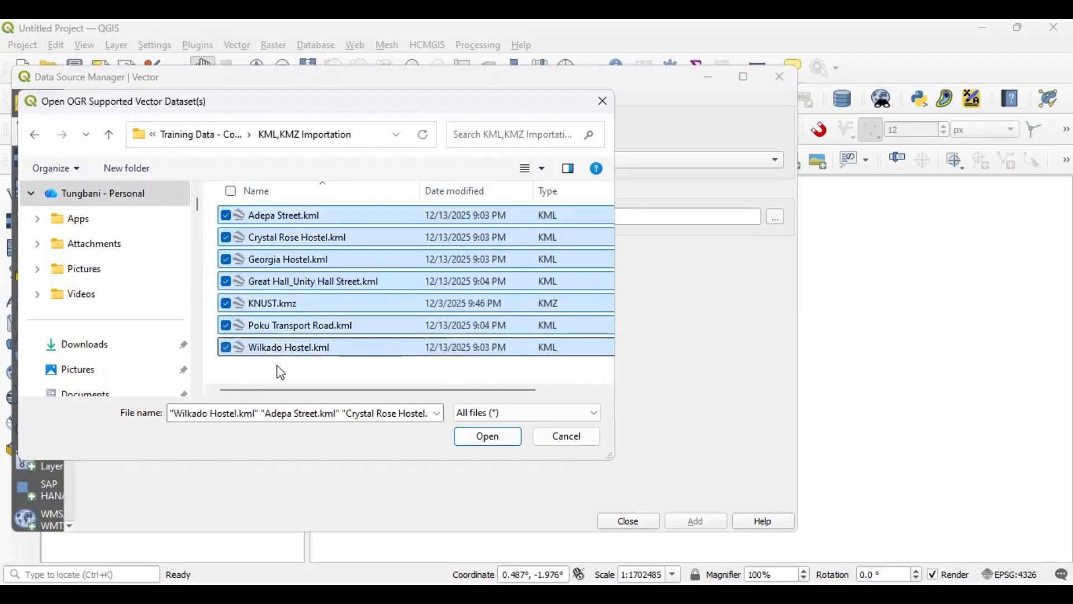
left_click(501, 440)
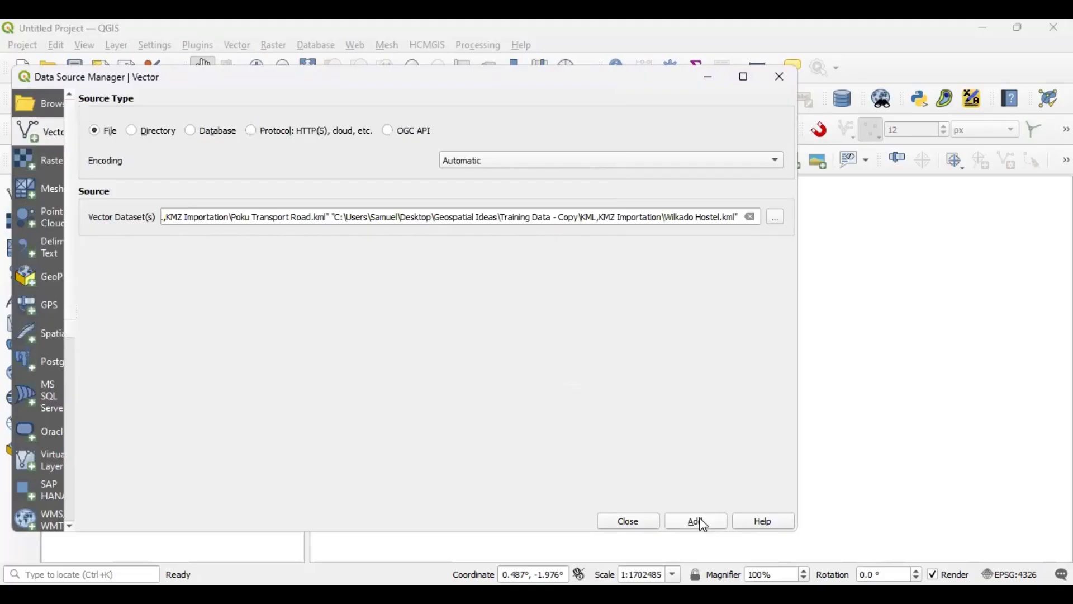
Add the layers from all the chosen KML and KMZ files to the project and close the data source manager
left_click(700, 524)
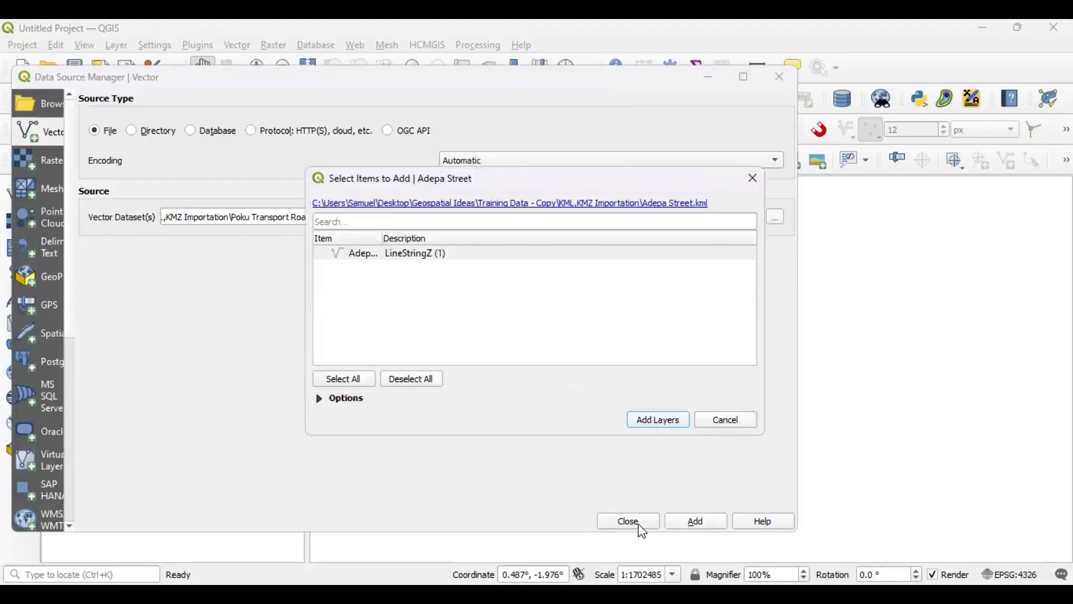
left_click(676, 427)
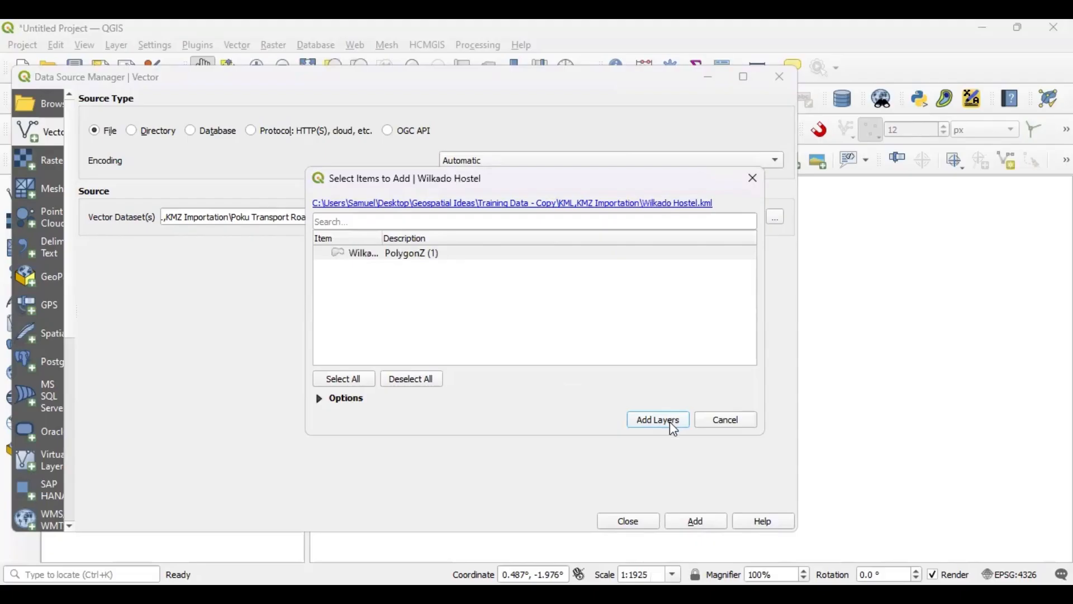
left_click(669, 422)
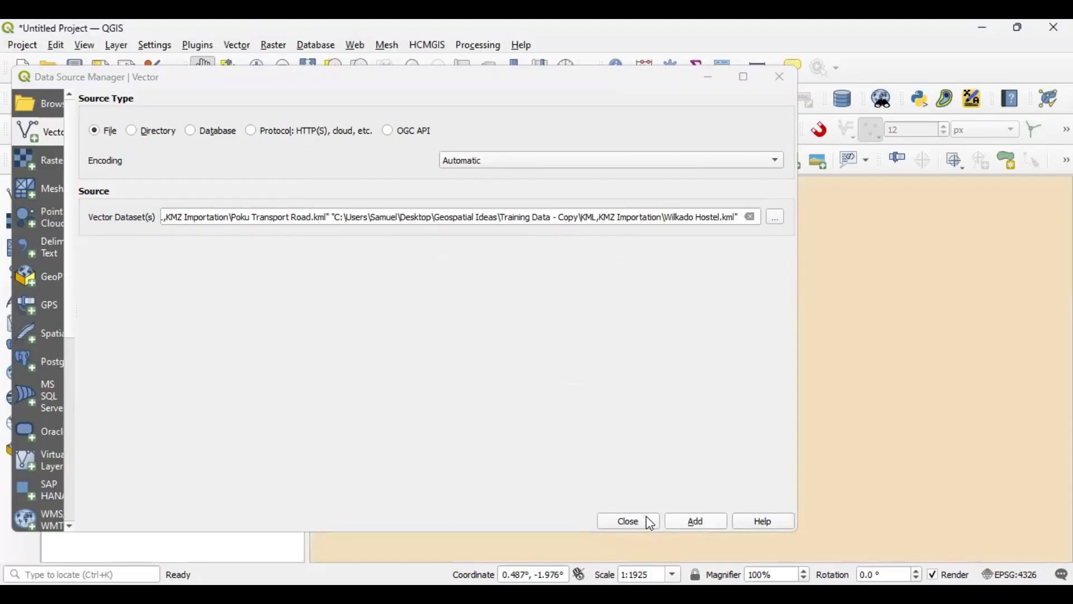
left_click(635, 527)
Examine the extent and placement of the imported street lines and hostel polygons on the map
scroll(552, 367, "down", 3)
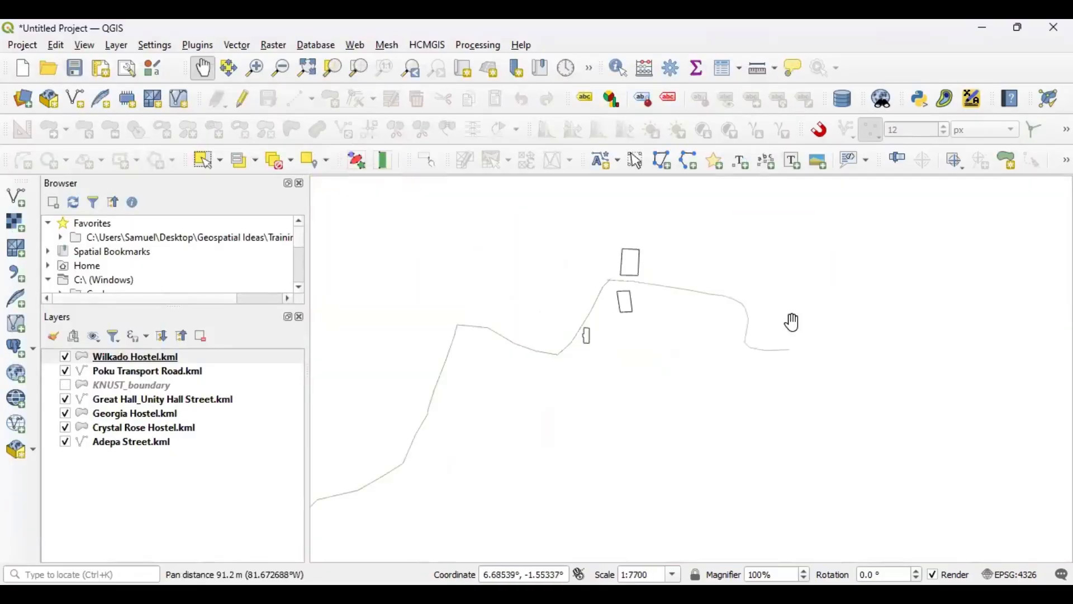
left_click_drag(790, 319, 756, 283)
scroll(713, 351, "down", 2)
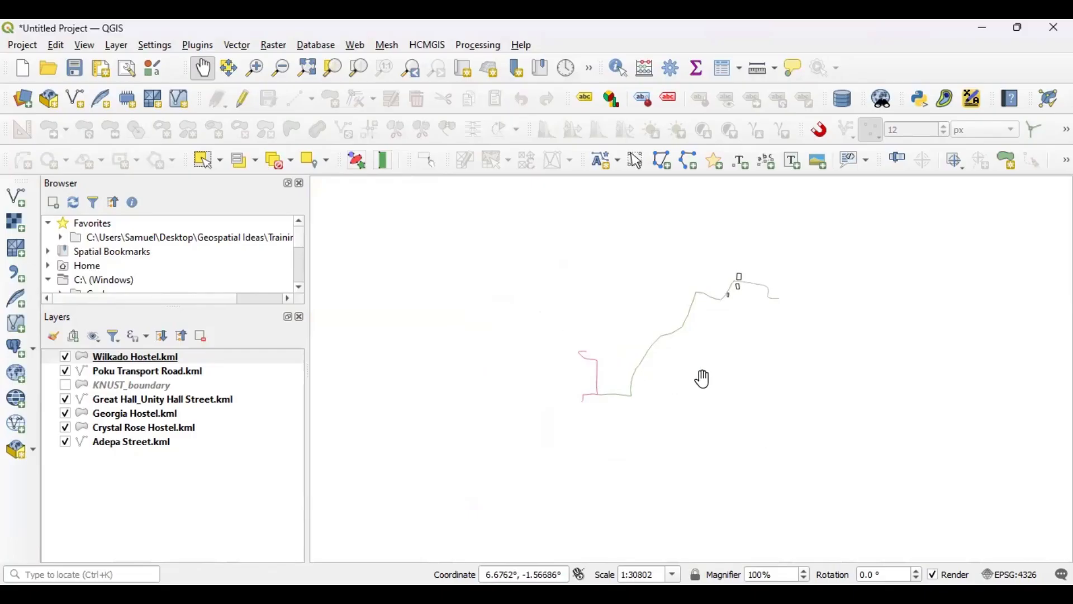
scroll(619, 372, "up", 2)
scroll(599, 372, "down", 2)
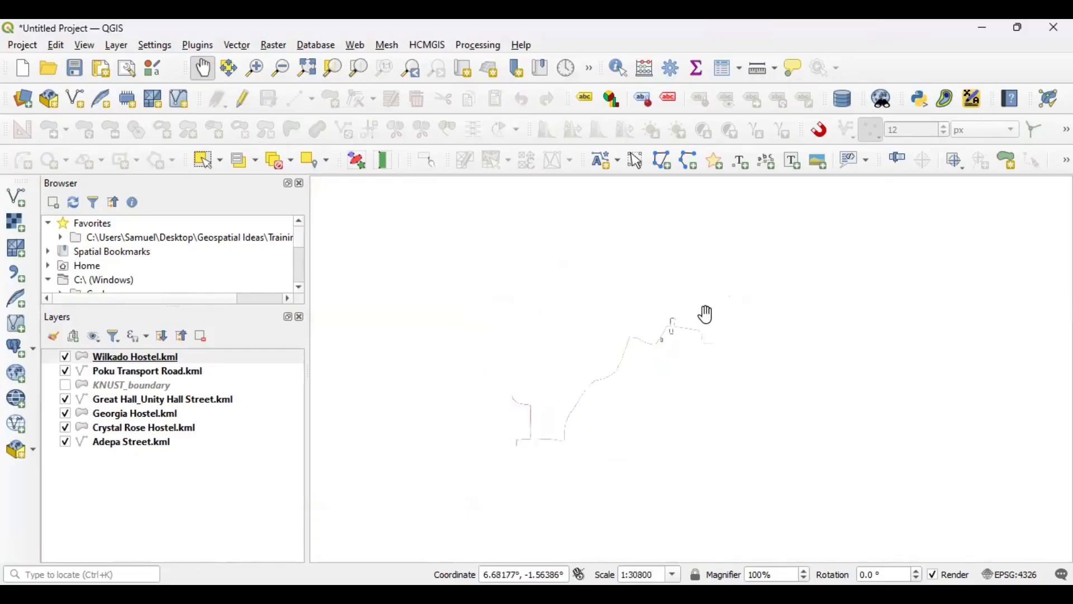
scroll(679, 325, "up", 2)
scroll(614, 319, "down", 1)
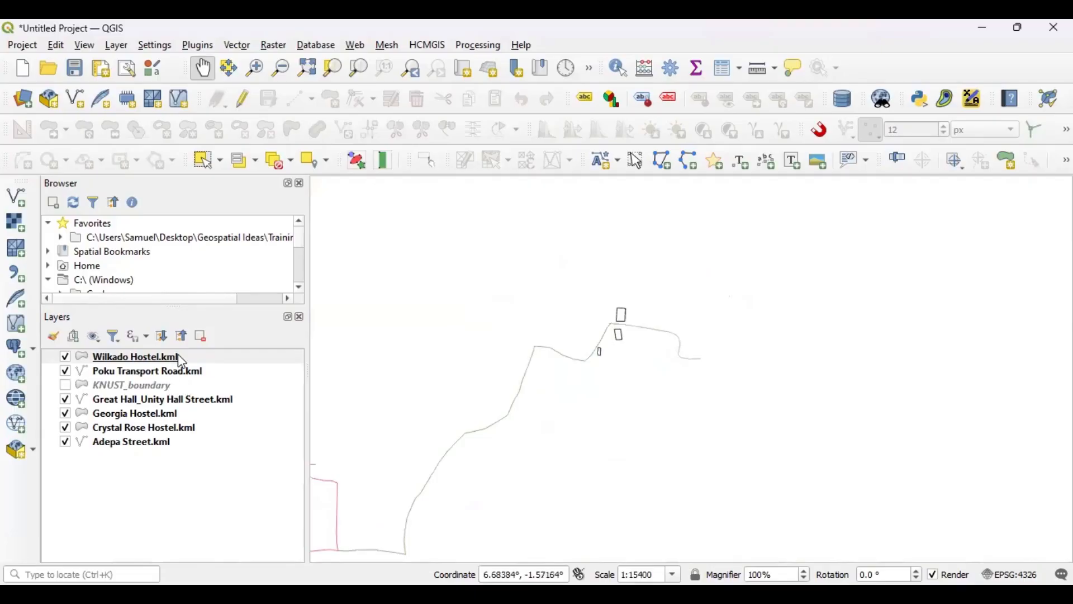
Show labels for the Wilkado Hostel and Poku Transport Road layers and the other visible hostel and street layers
right_click(180, 360)
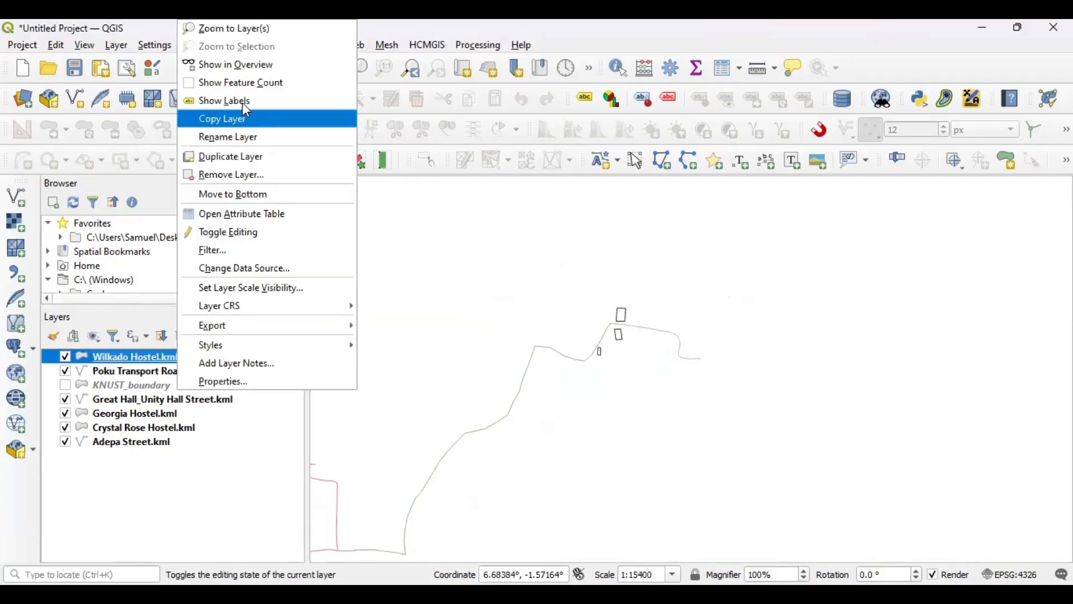
left_click(247, 101)
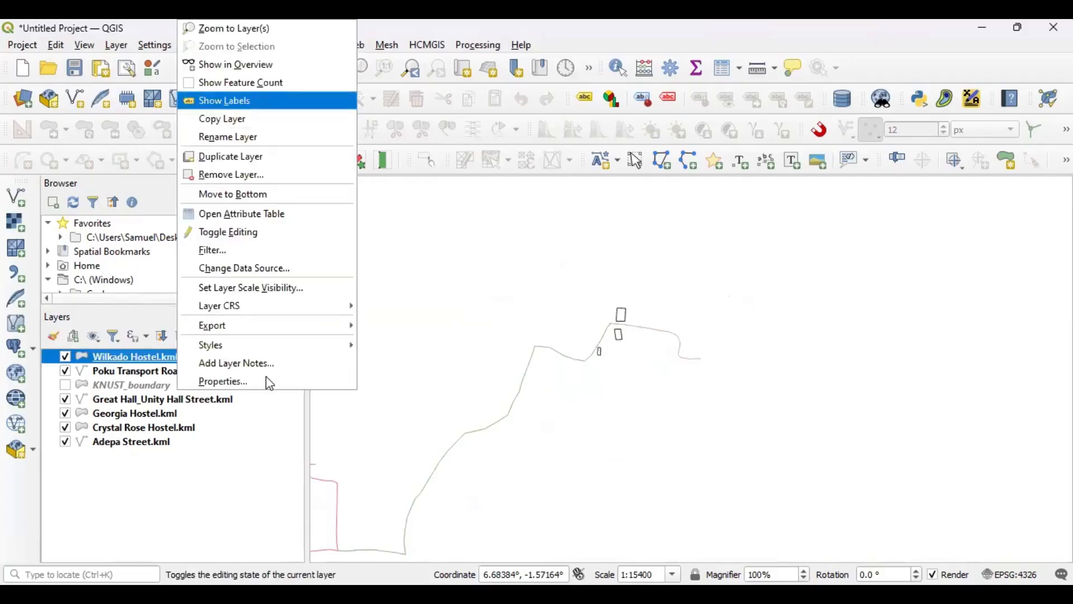
left_click(157, 372)
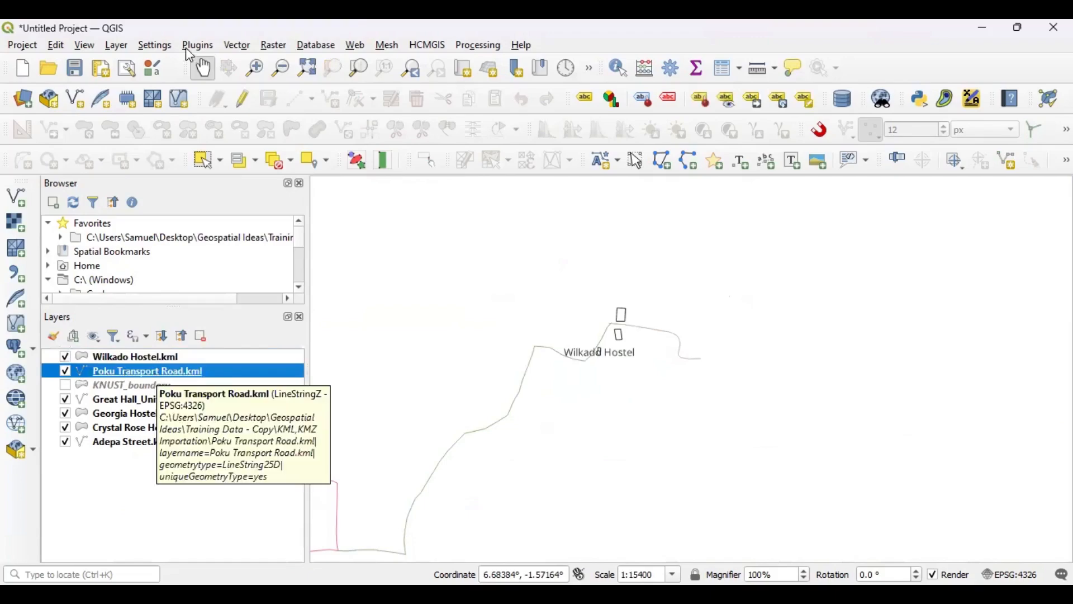
right_click(127, 373)
left_click(179, 105)
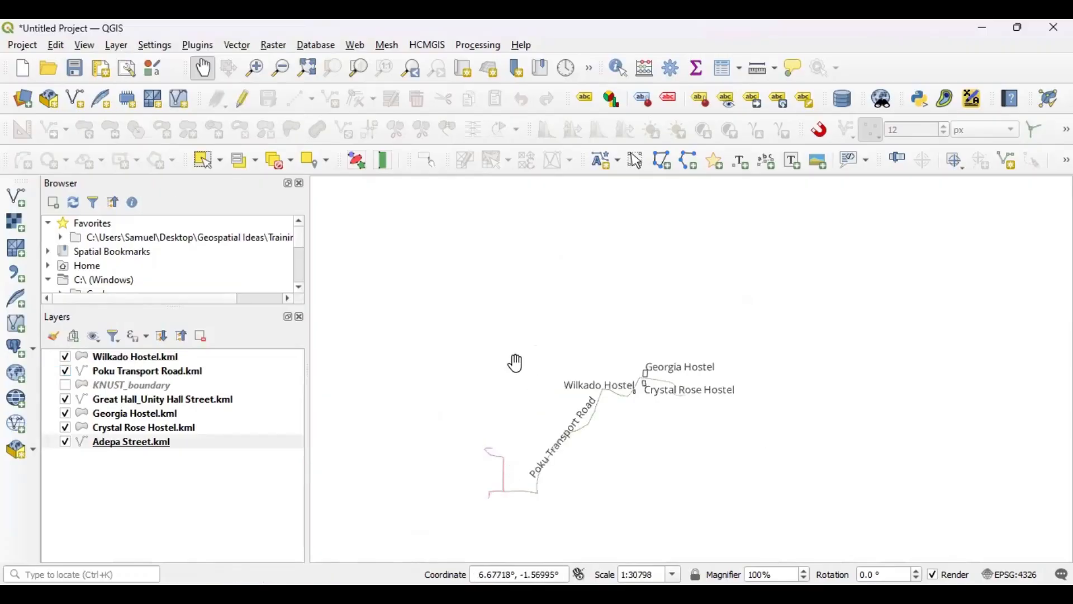
Inspect the labels of the hostels and streets on the map at different scales
scroll(510, 469, "up", 2)
scroll(513, 360, "down", 1)
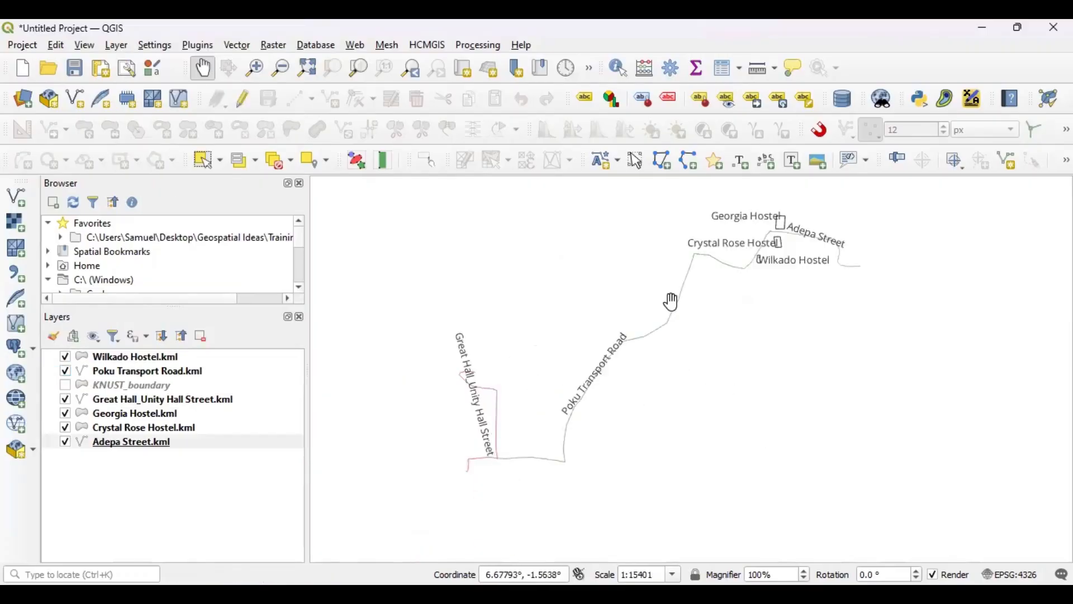
left_click_drag(765, 211, 724, 285)
scroll(724, 282, "up", 2)
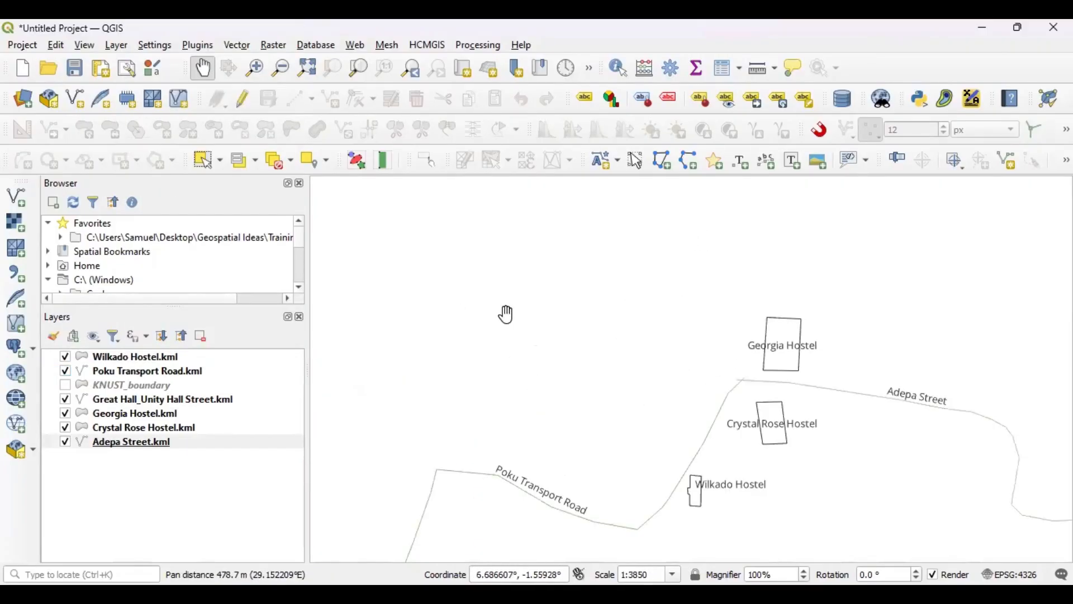
scroll(648, 351, "down", 1)
scroll(648, 351, "up", 2)
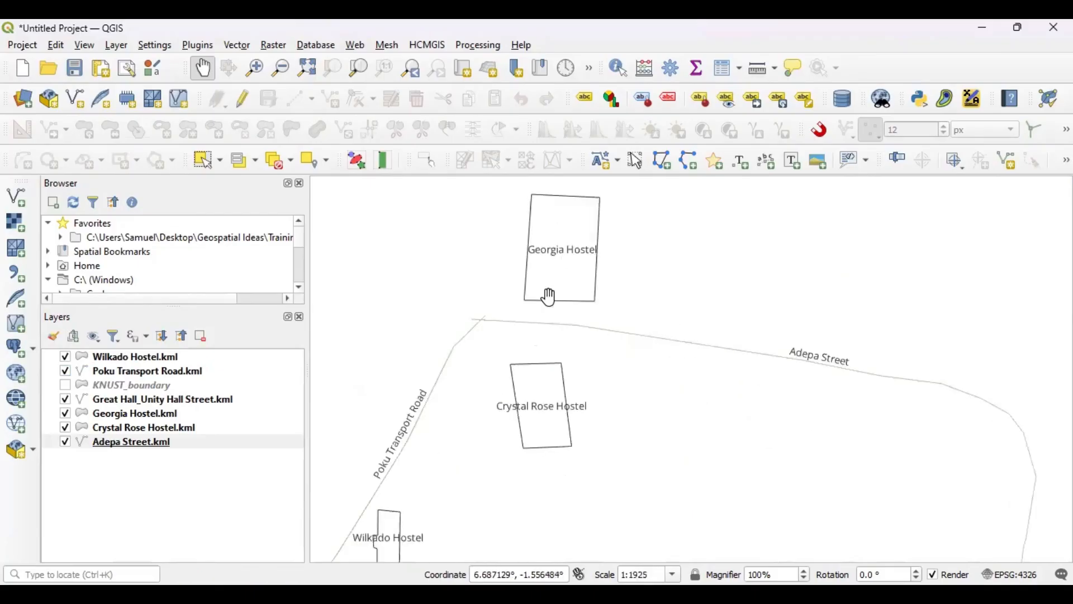
scroll(610, 243, "down", 2)
scroll(599, 283, "up", 2)
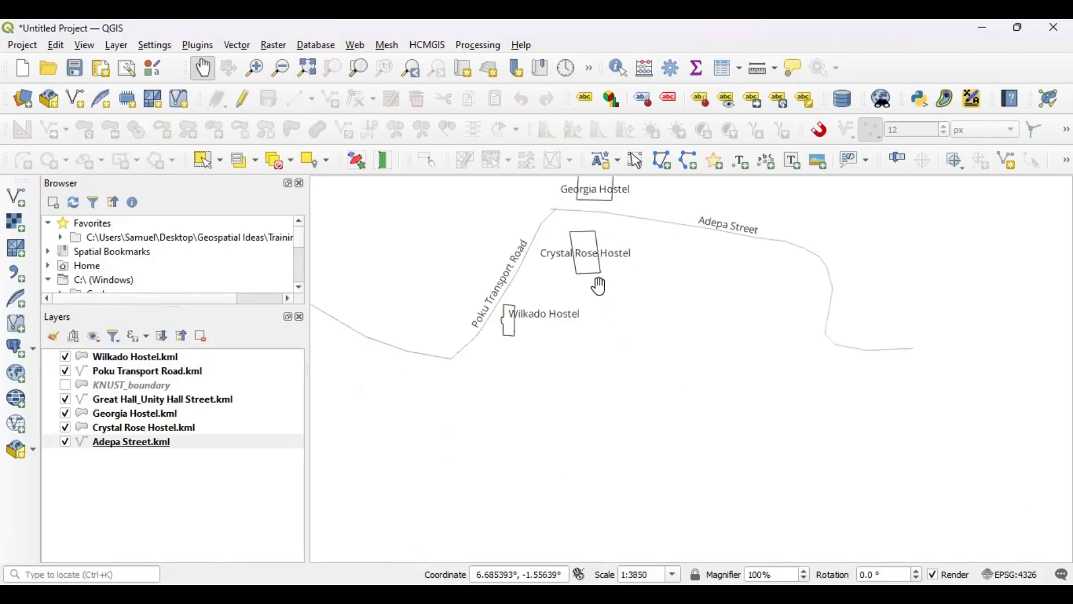
Examine how the labelled hostel polygons lie along Adepa Street and the full course of Poku Transport Road
left_click_drag(572, 318, 482, 374)
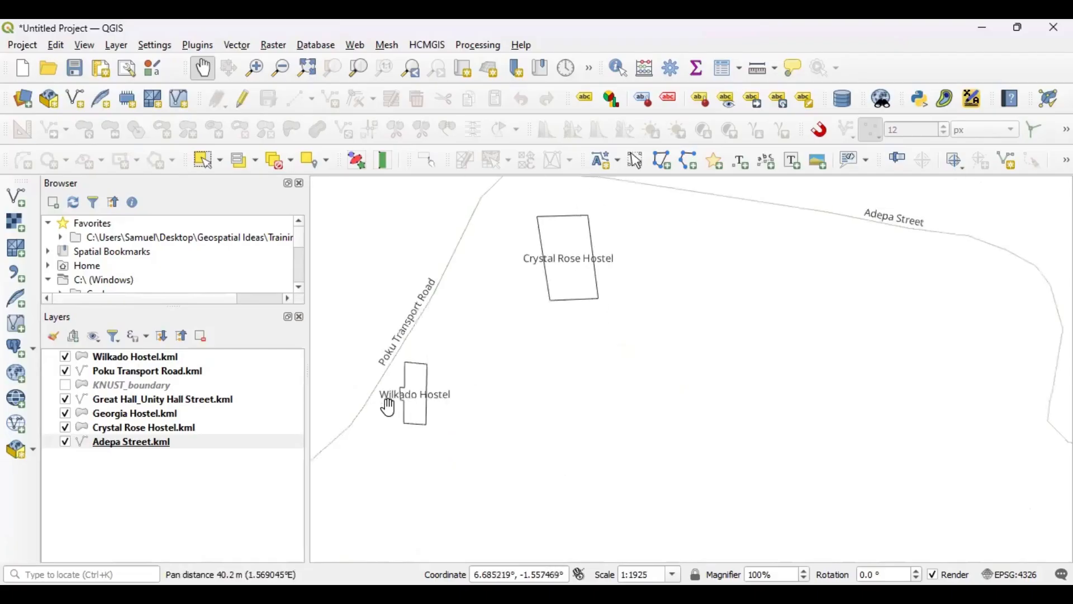
left_click_drag(445, 426, 457, 454)
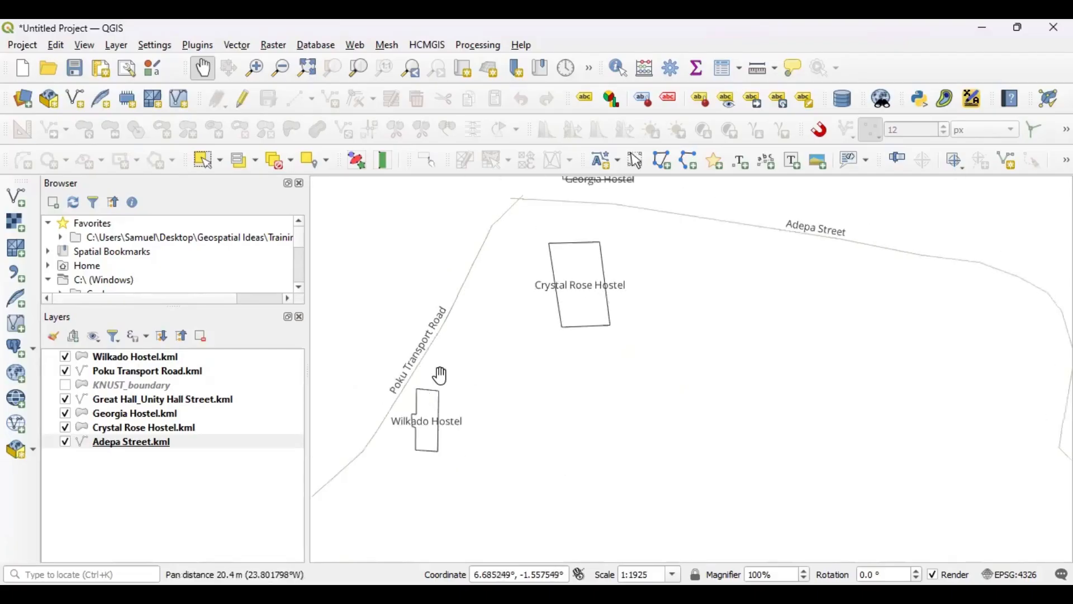
scroll(441, 374, "down", 2)
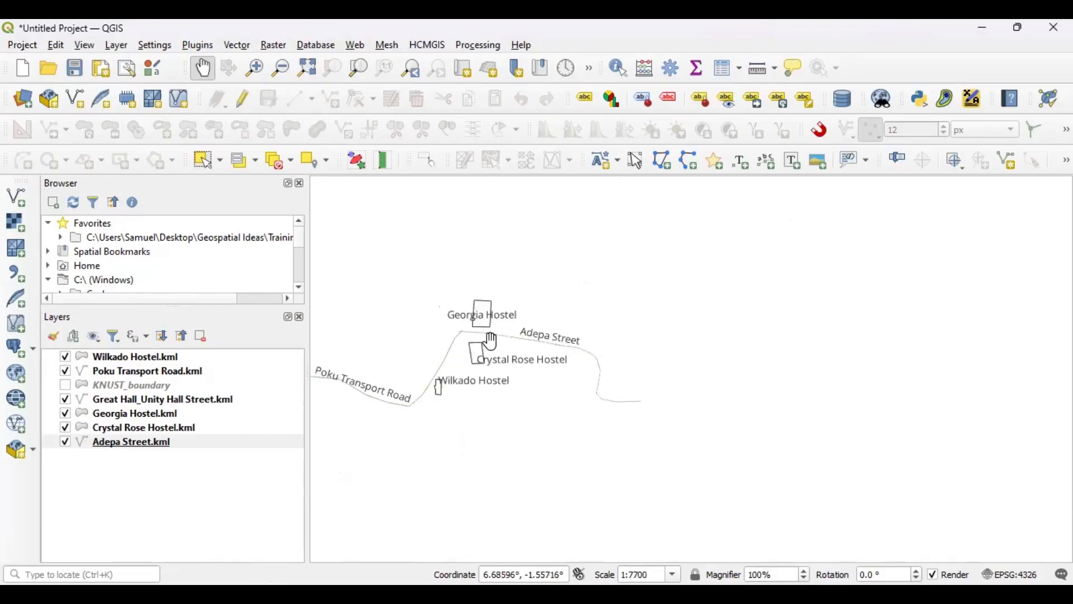
scroll(491, 340, "up", 2)
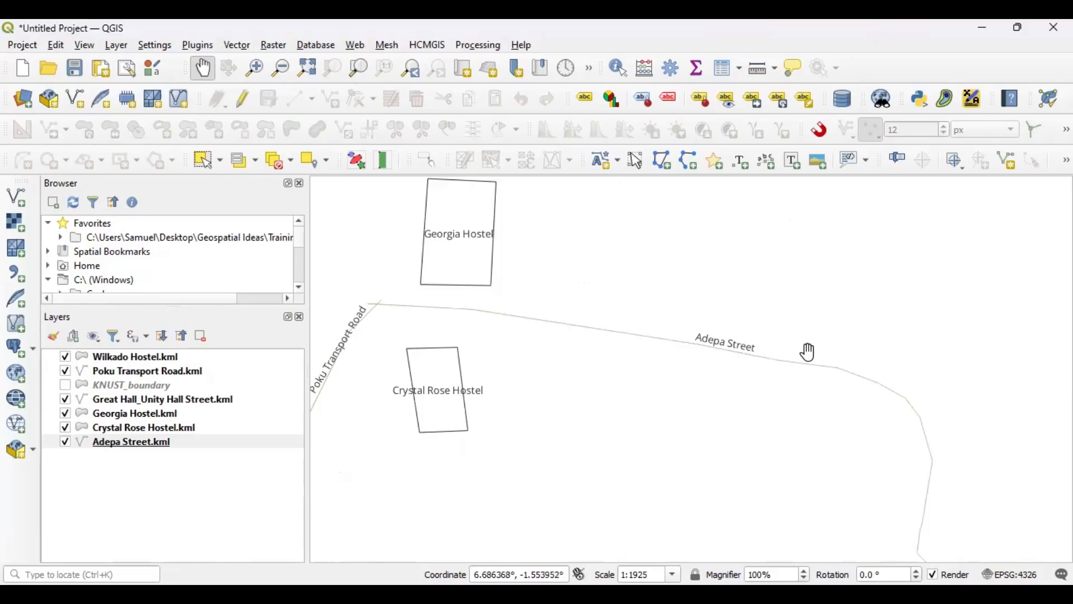
scroll(709, 378, "down", 2)
scroll(682, 396, "up", 1)
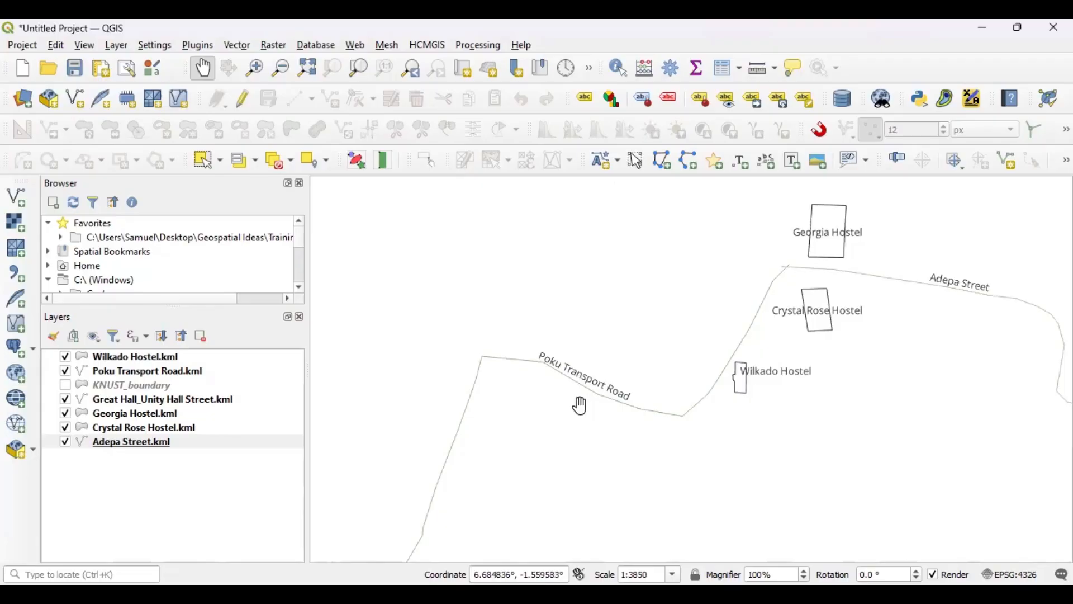
scroll(762, 257, "down", 1)
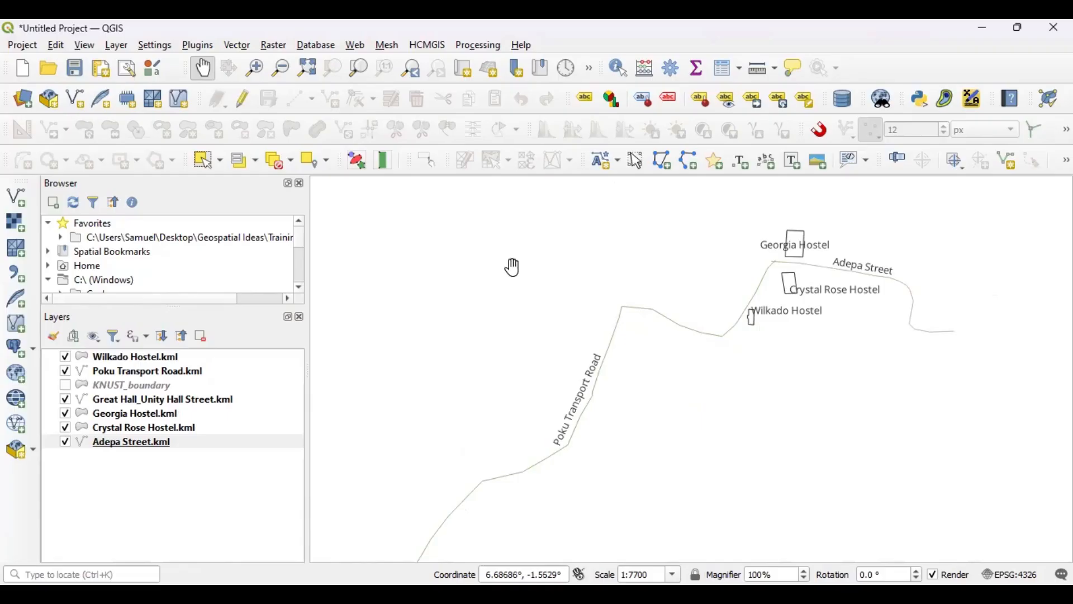
left_click_drag(640, 352, 594, 355)
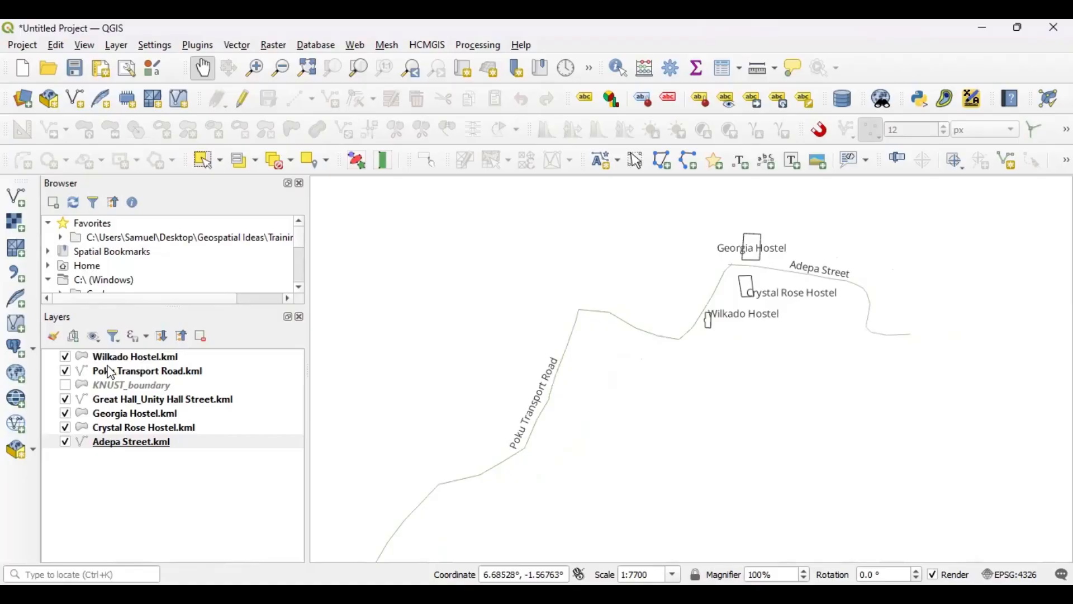
Start saving the features of the Wilkado Hostel.kml layer to a new file in ESRI Shapefile format
mouse_move(111, 373)
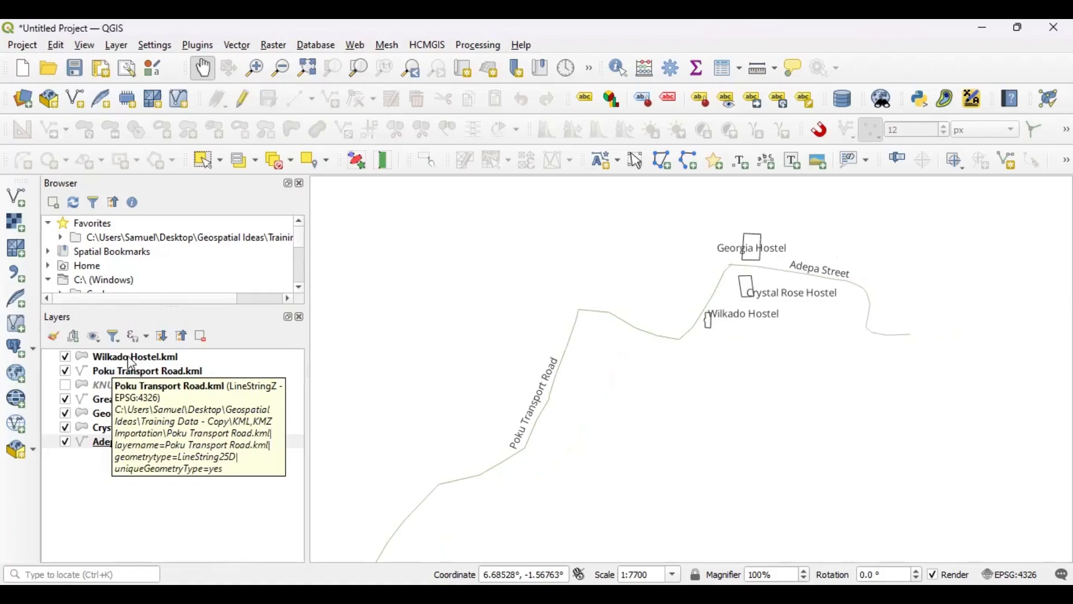
right_click(132, 361)
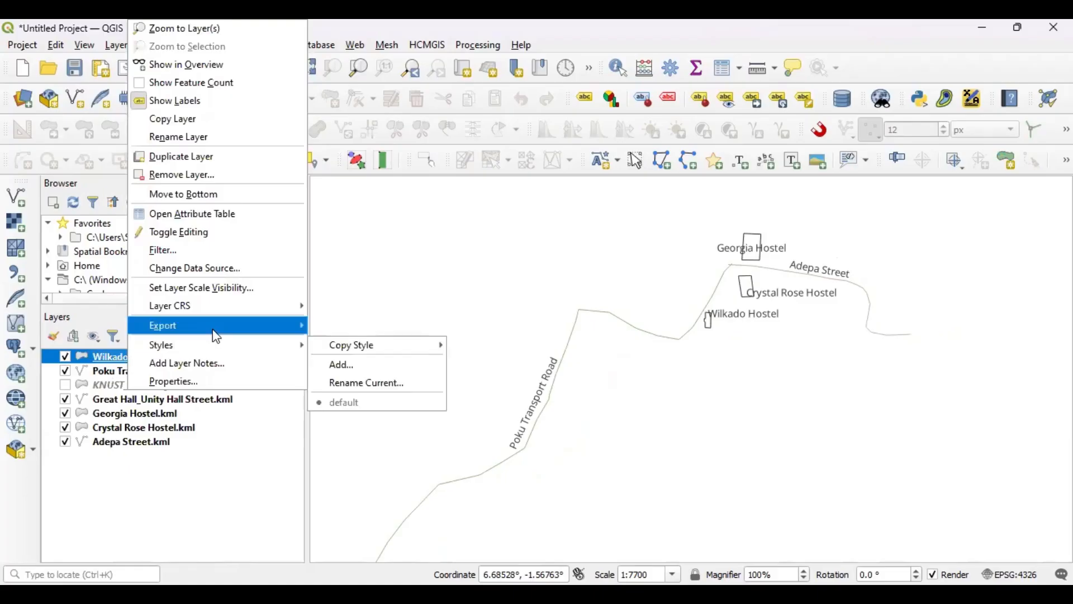
mouse_move(215, 331)
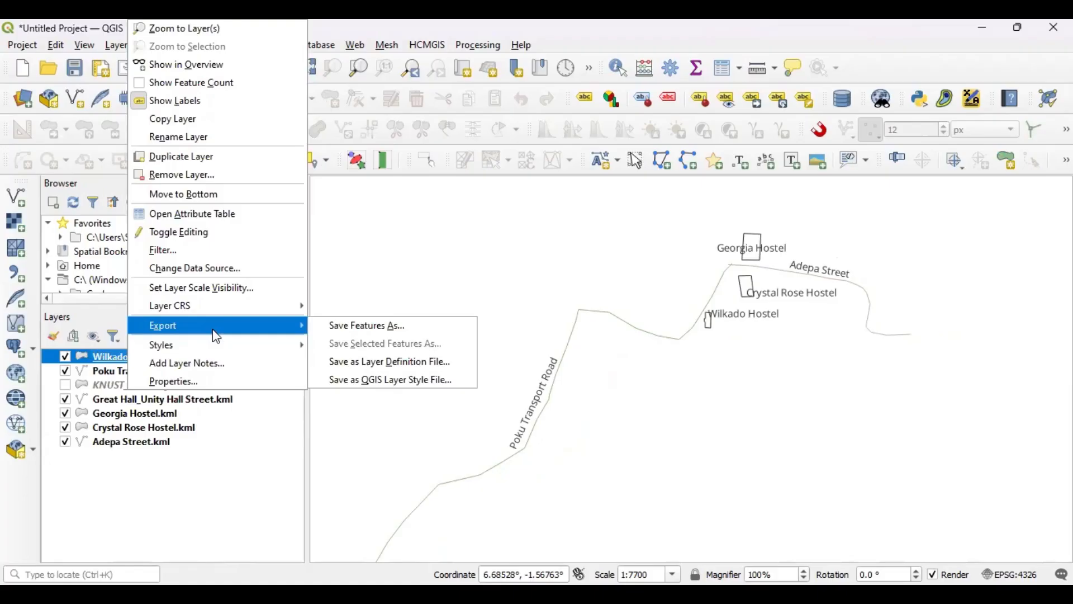
left_click(350, 327)
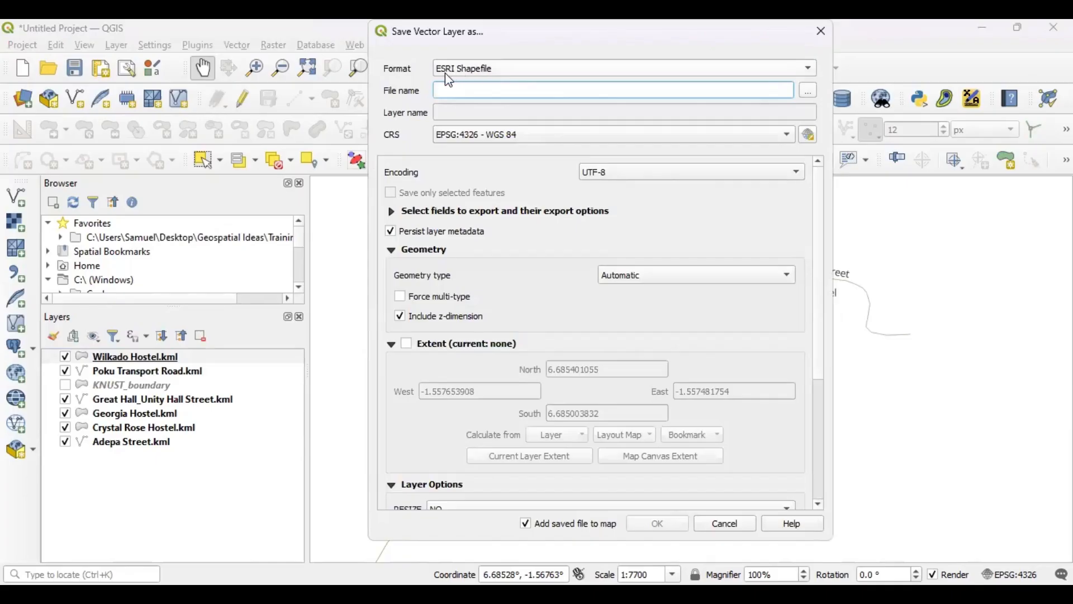
left_click(811, 69)
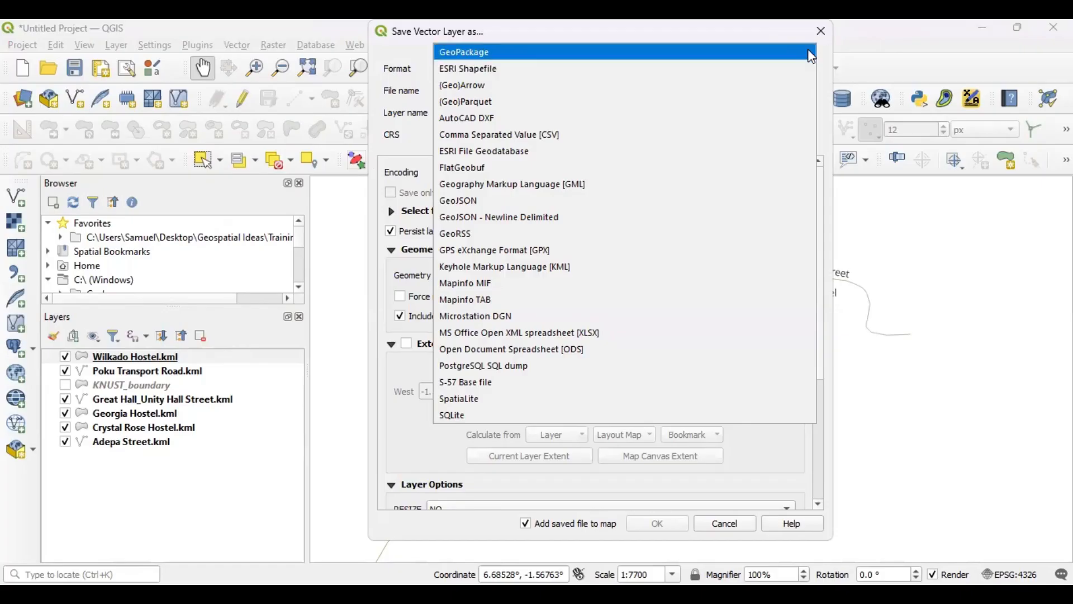
left_click(582, 69)
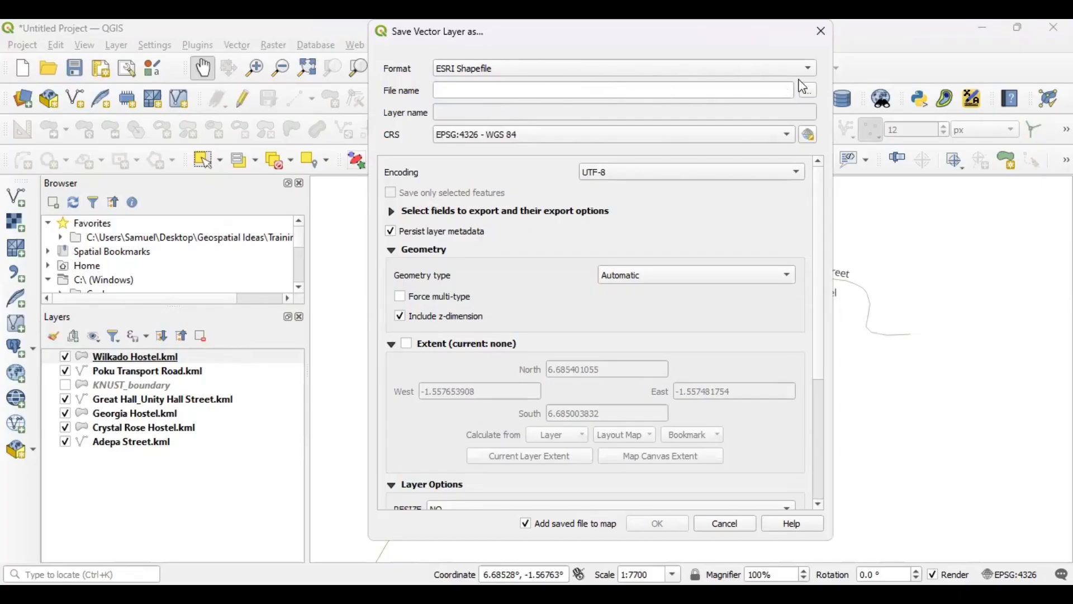
Choose the KML,KMZ Importation folder in Desktop > Geospatial Ideas > Training Data - Copy as the shapefile's save location
left_click(810, 93)
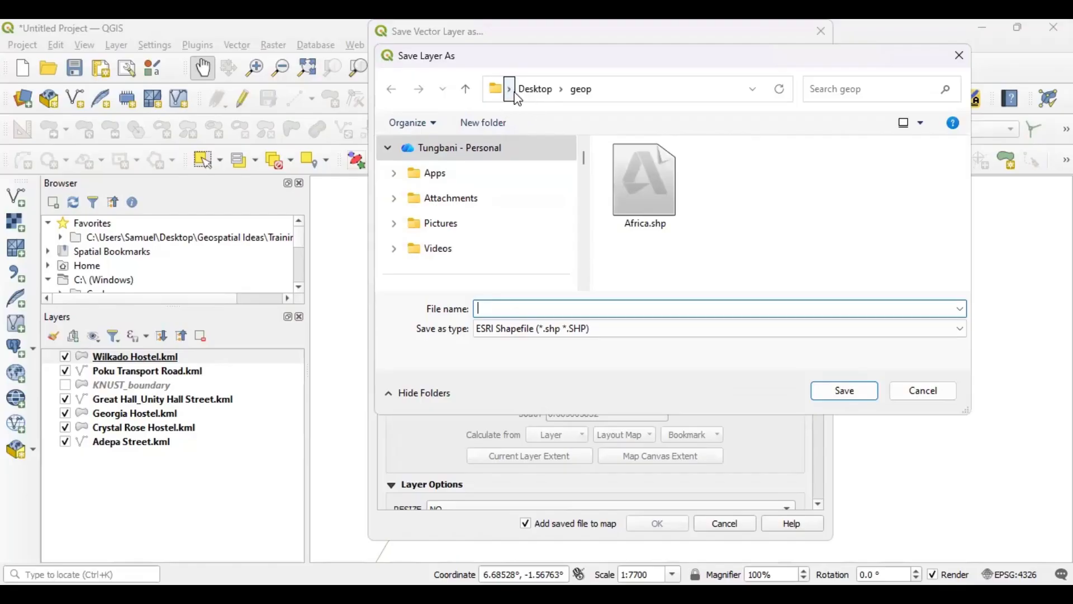
left_click(513, 91)
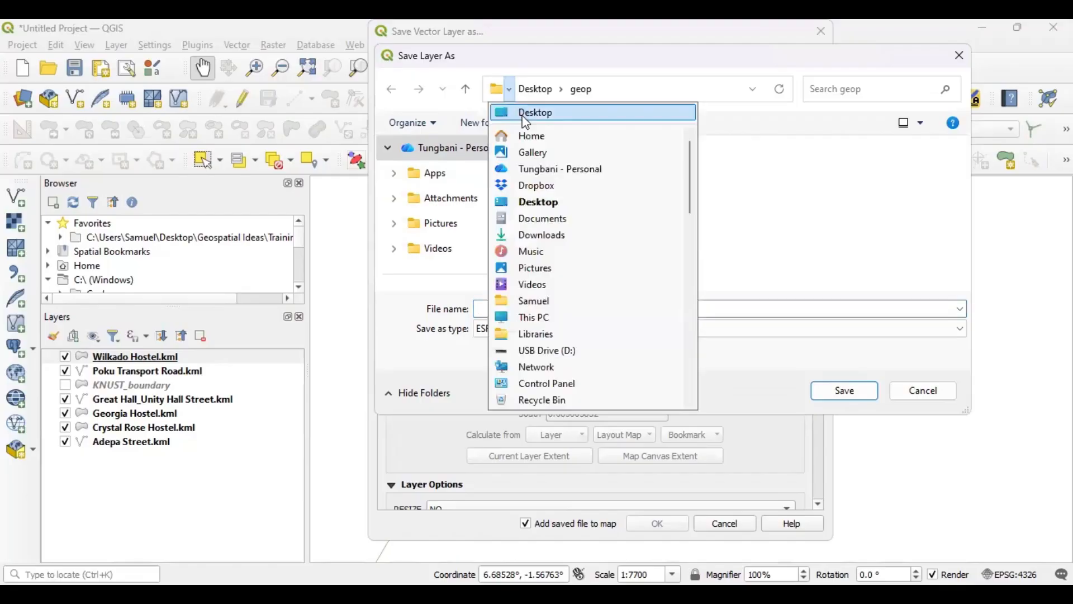
left_click(524, 111)
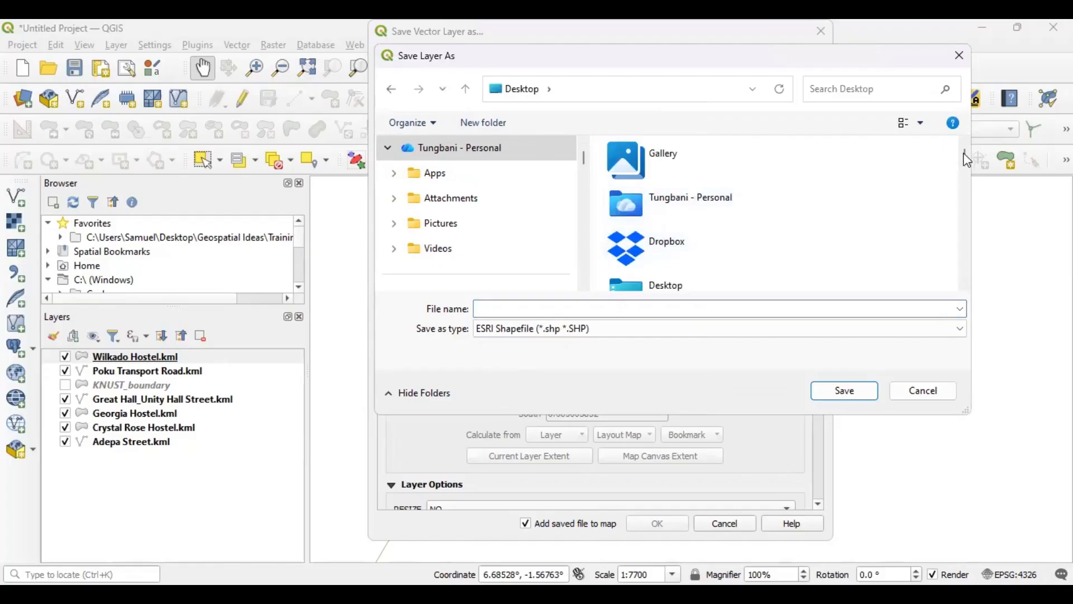
scroll(805, 187, "down", 3)
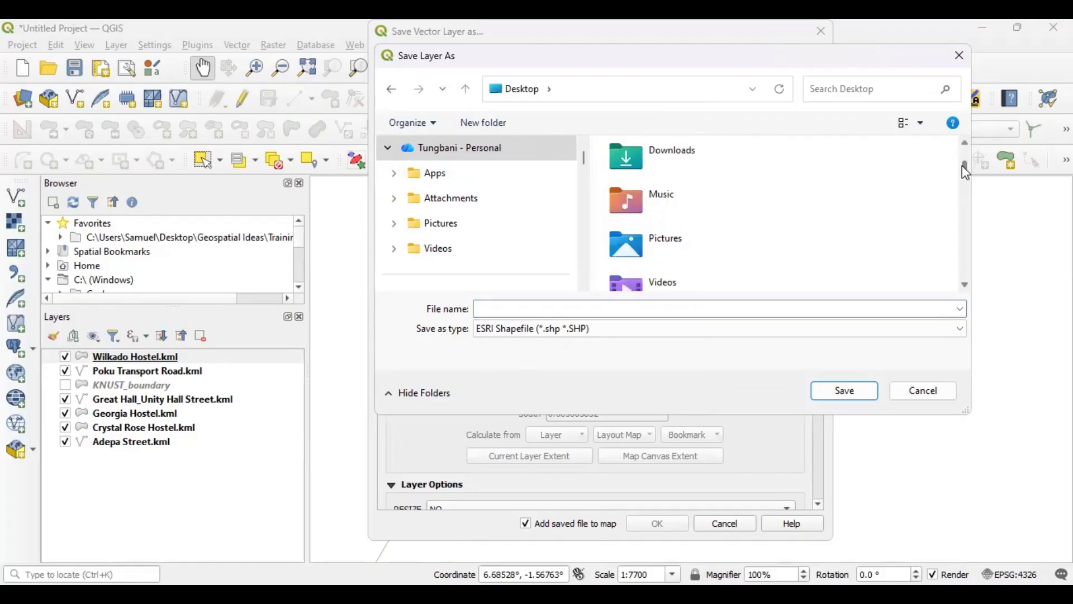
scroll(965, 169, "up", 3)
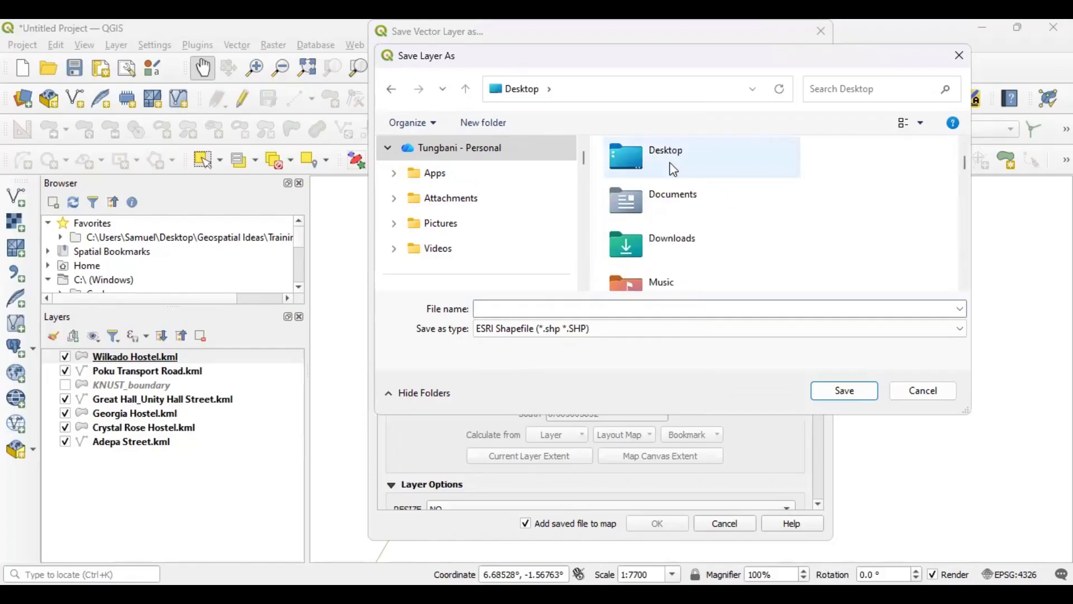
double_click(670, 163)
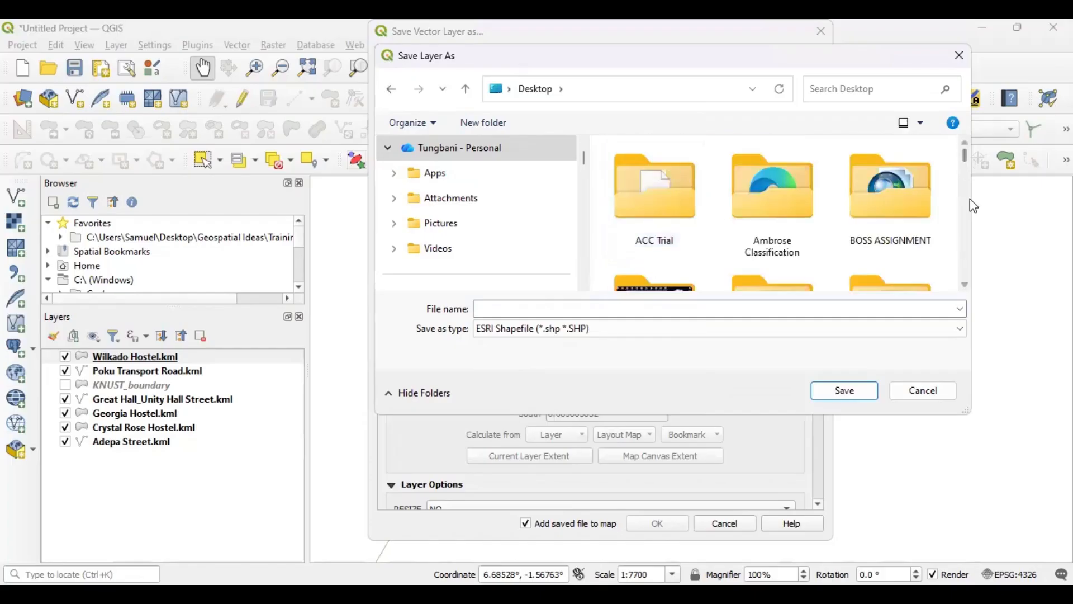
left_click_drag(962, 156, 959, 207)
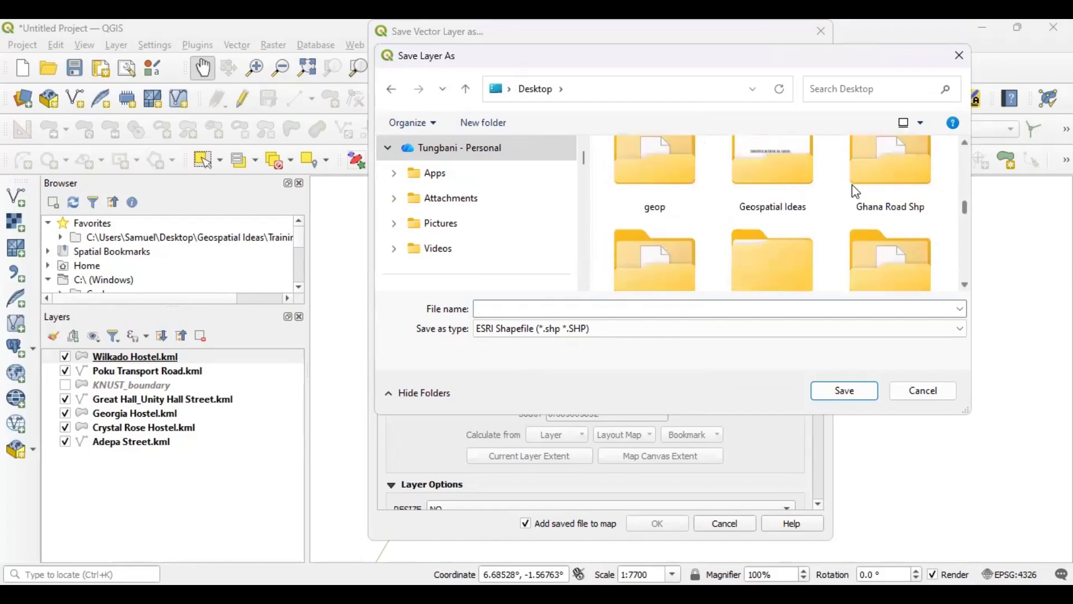
double_click(785, 174)
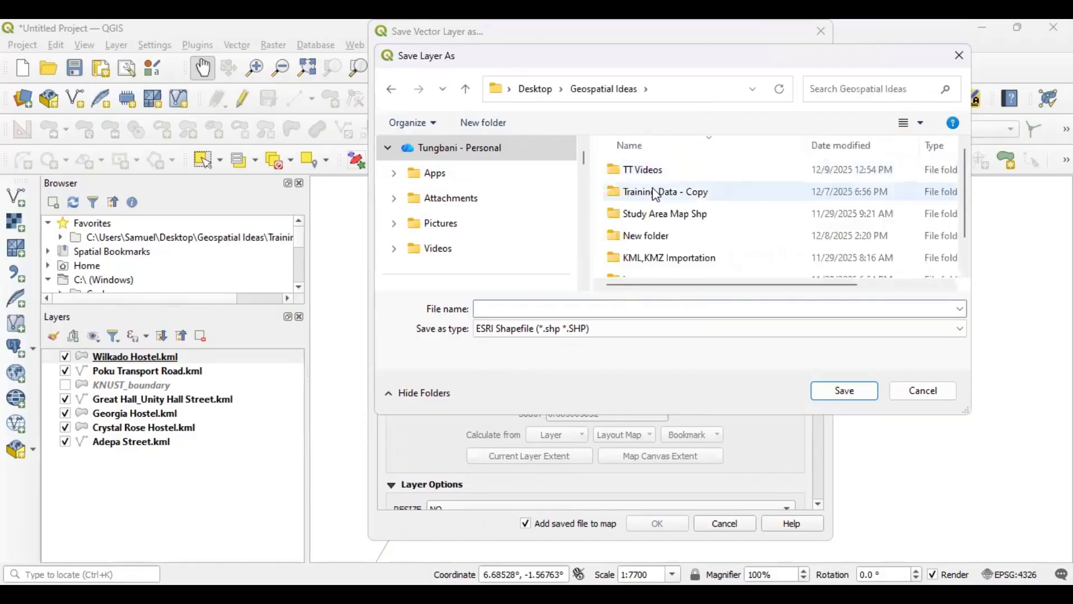
double_click(665, 194)
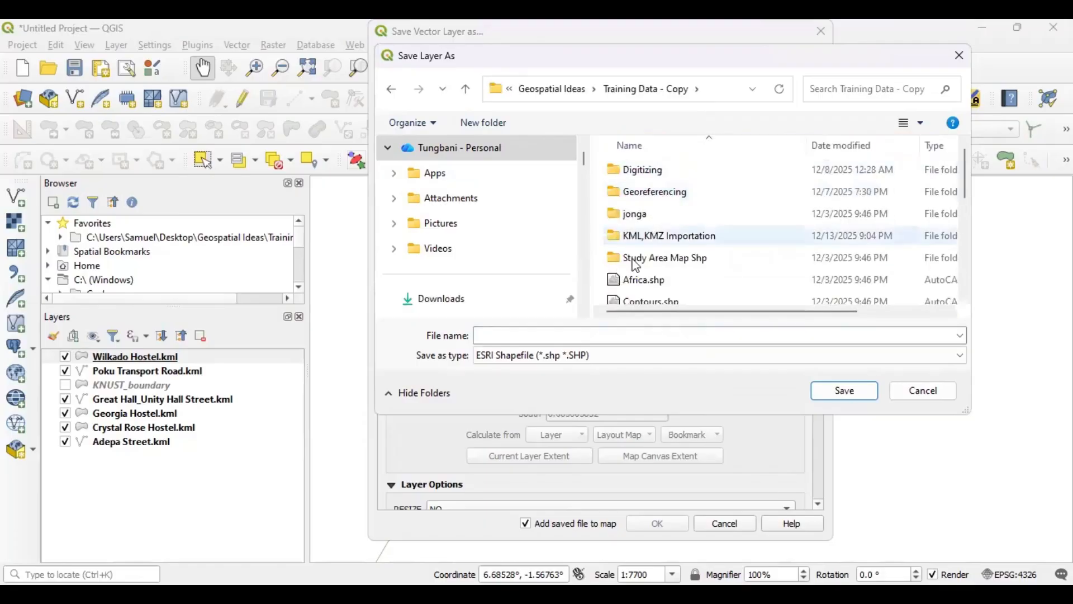
double_click(693, 237)
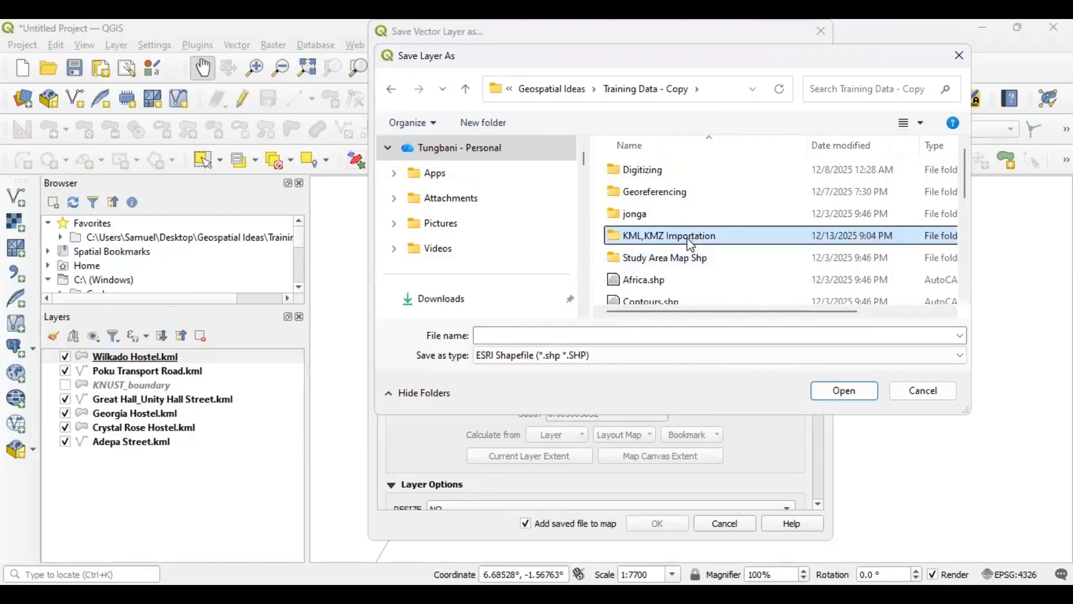
Name the shapefile Wilkado Hostel, without the .kml ending, and confirm the file location
left_click(526, 334)
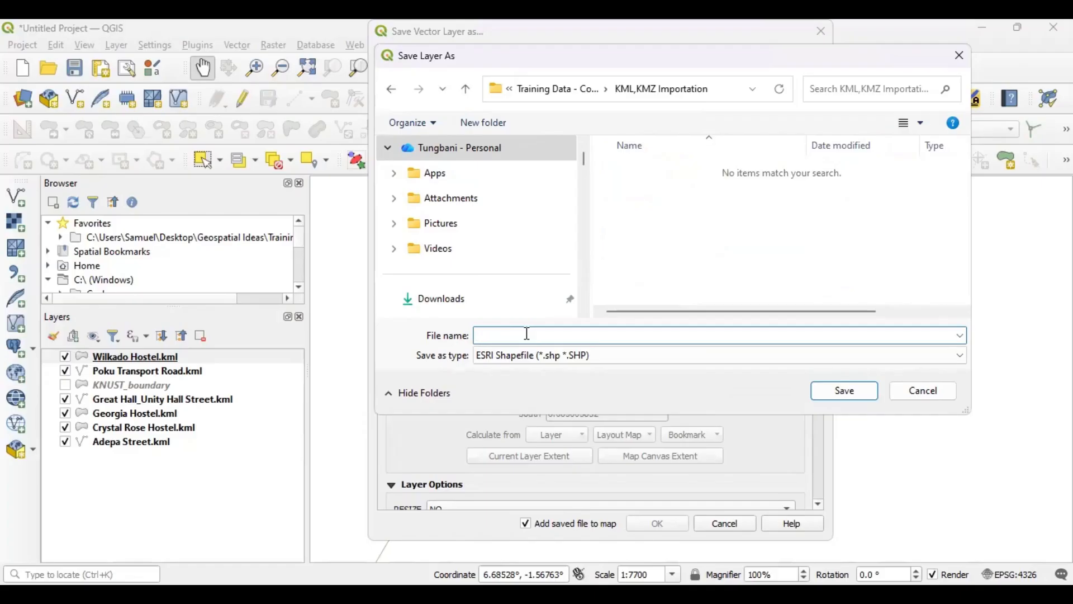
type("W")
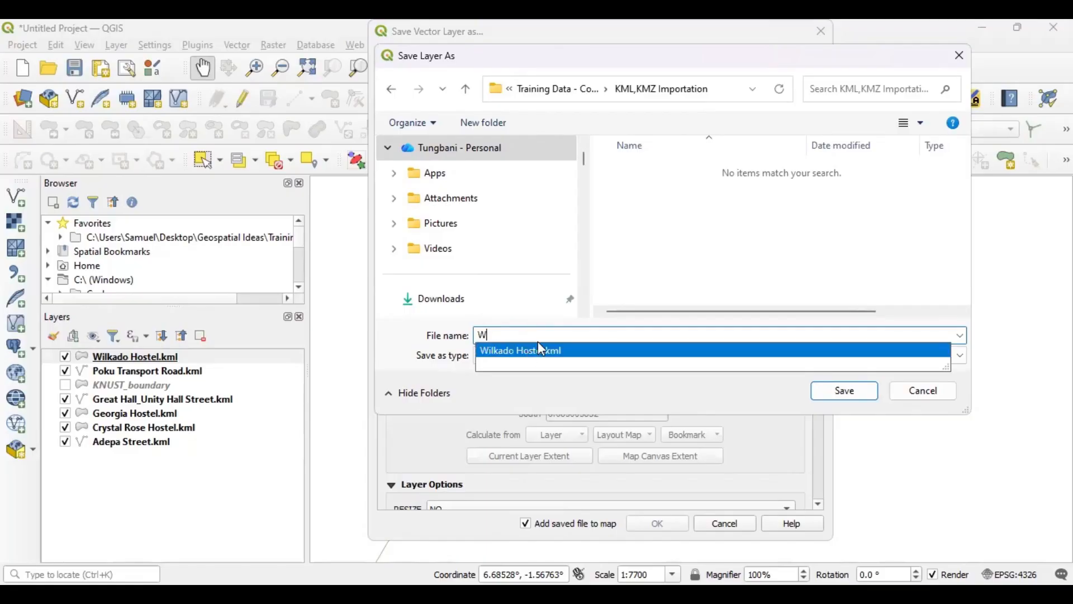
left_click(533, 350)
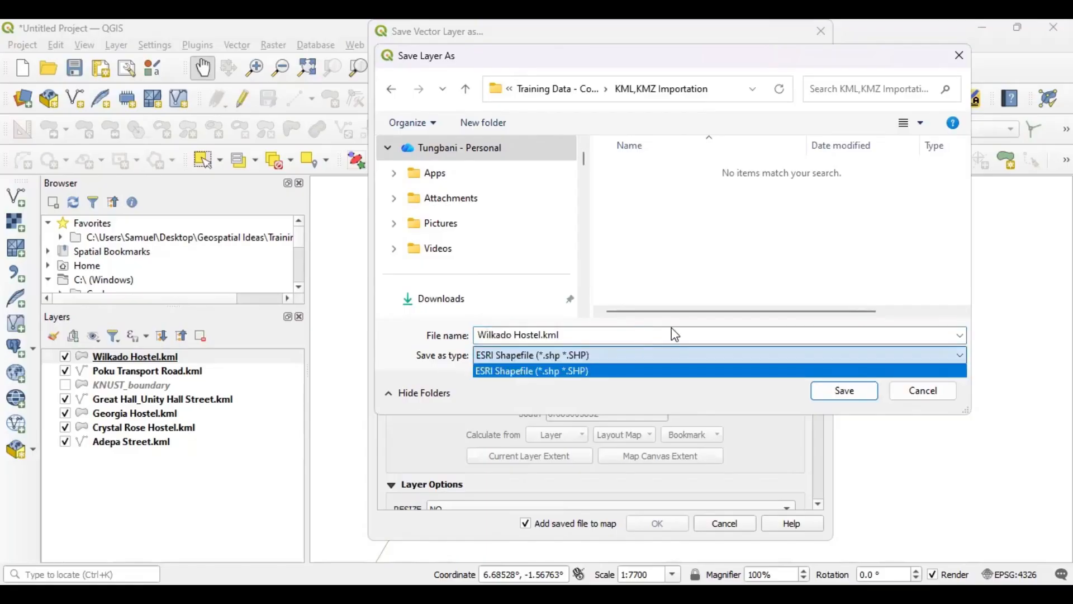
left_click(571, 335)
left_click(571, 335)
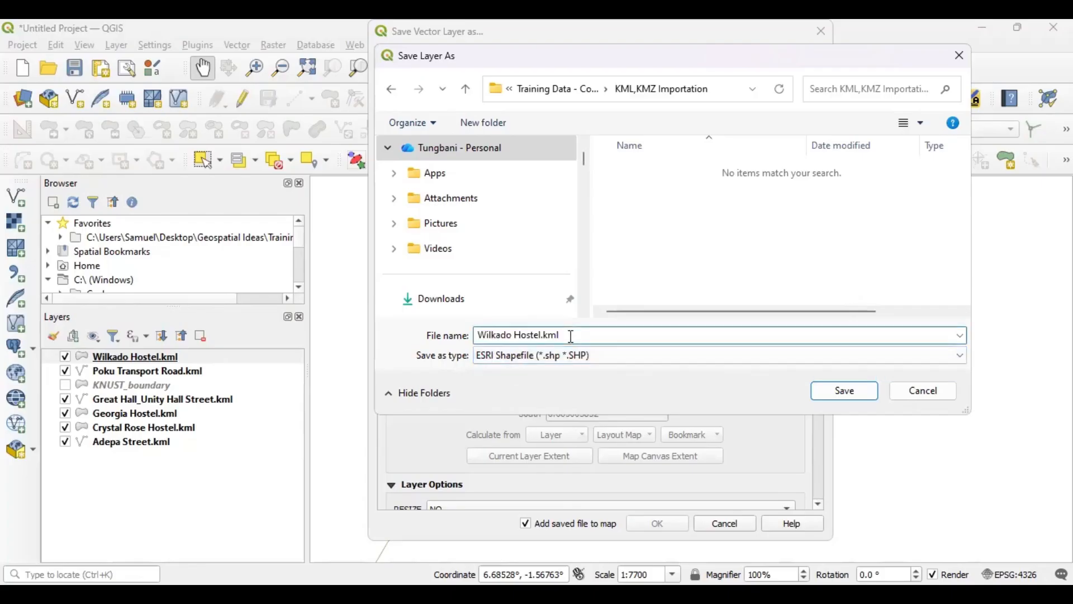
key("BackSpace")
key("BackSpace")
key("BackSpace")
key("BackSpace")
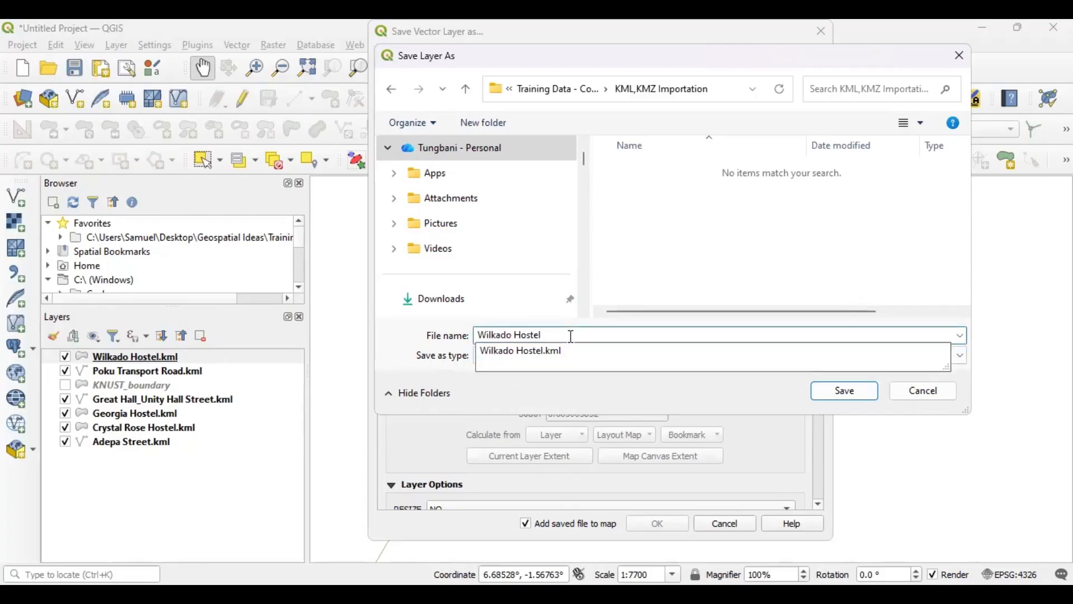
left_click(394, 348)
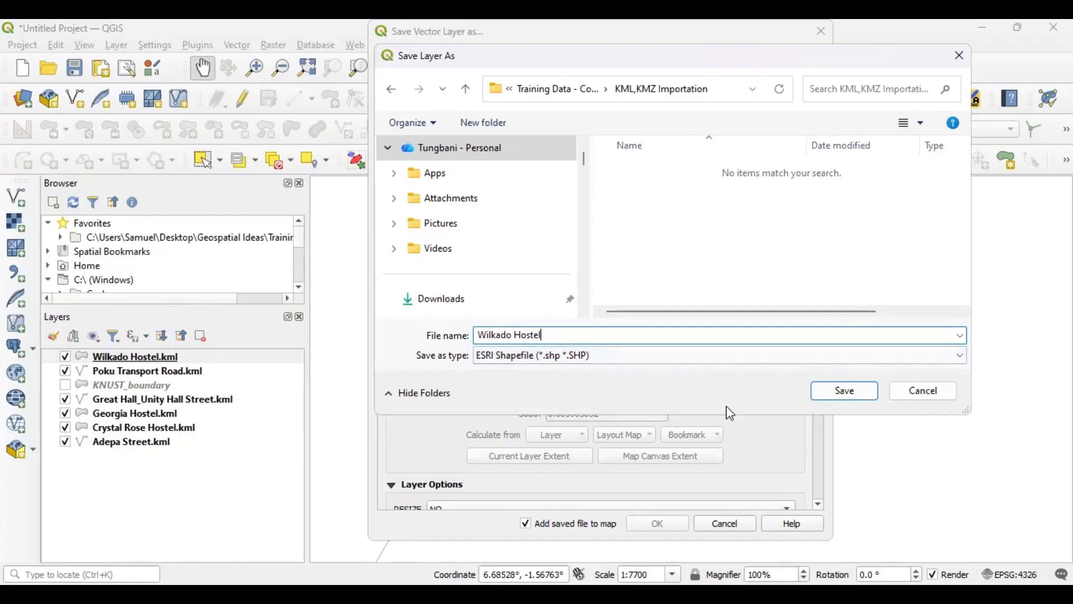
left_click(837, 391)
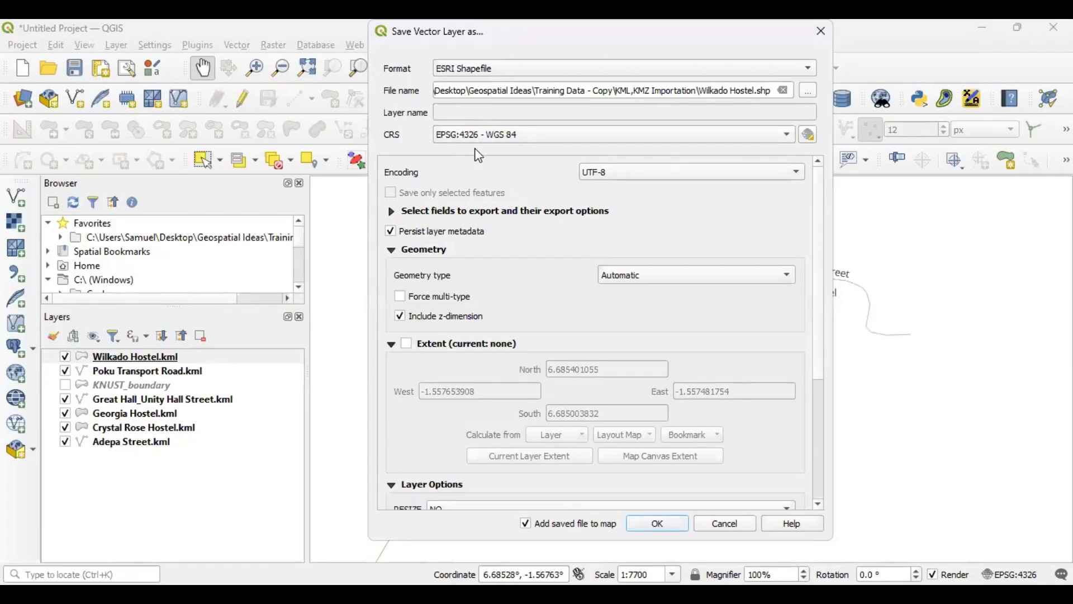
Set the export CRS to EPSG:32630 - WGS 84 / UTM zone 30N and export the Wilkado Hostel layer
left_click(789, 135)
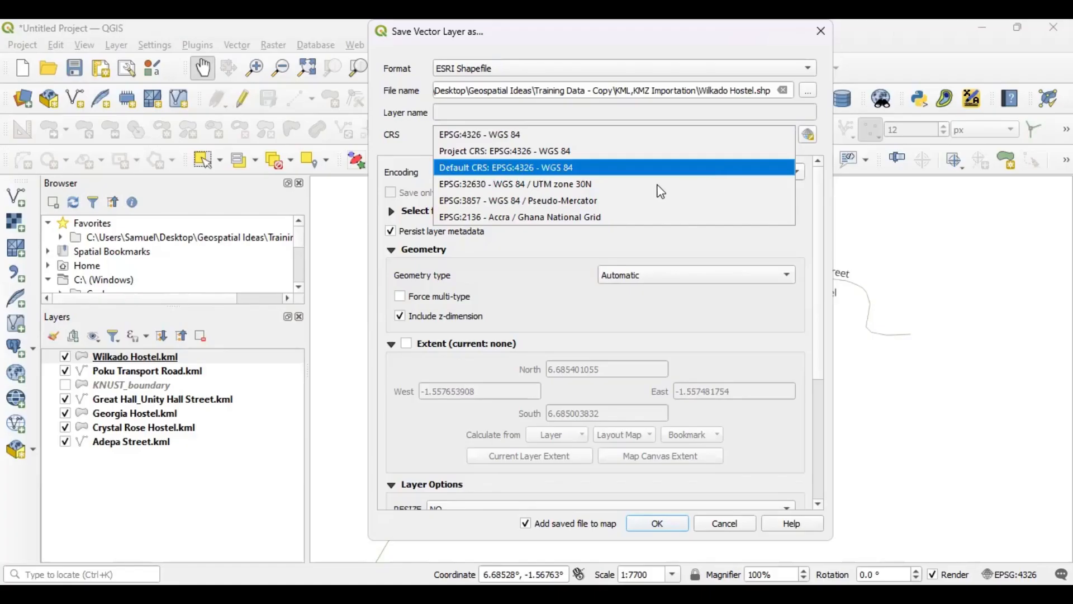
left_click(516, 184)
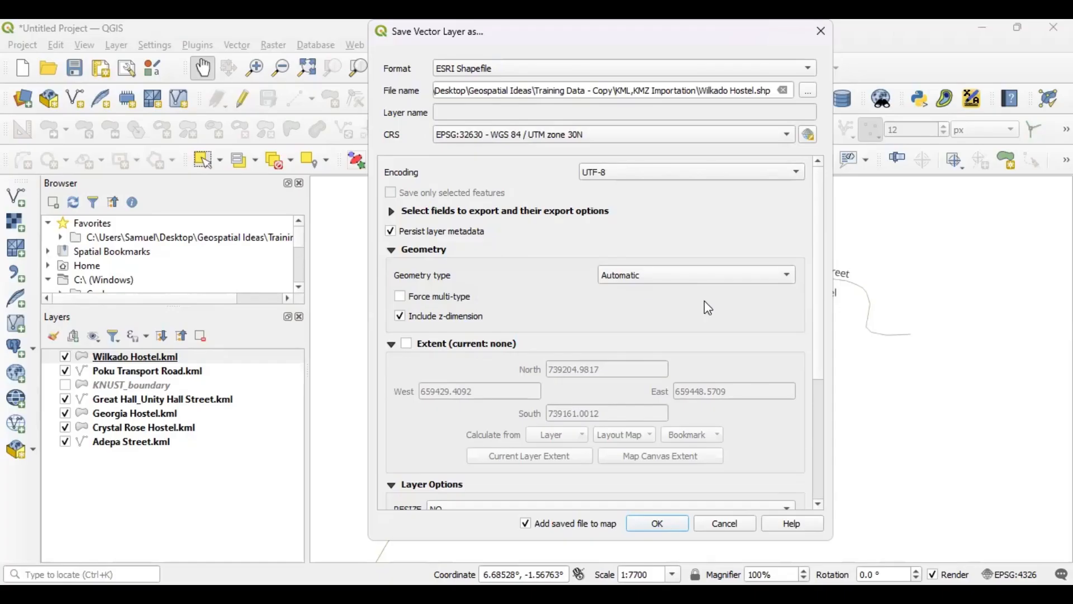
scroll(817, 416, "down", 4)
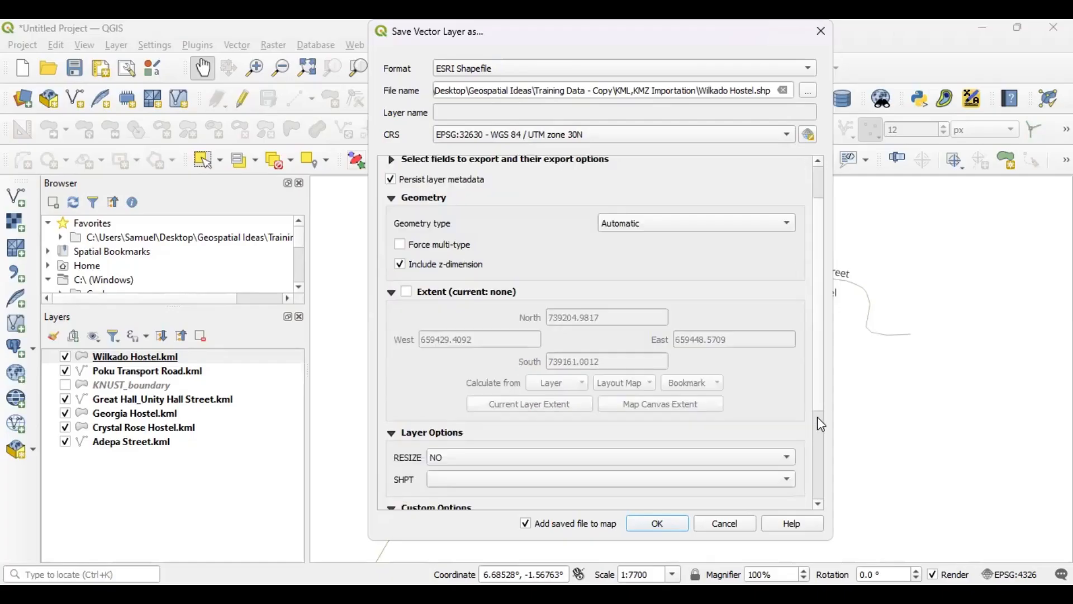
scroll(819, 448, "down", 3)
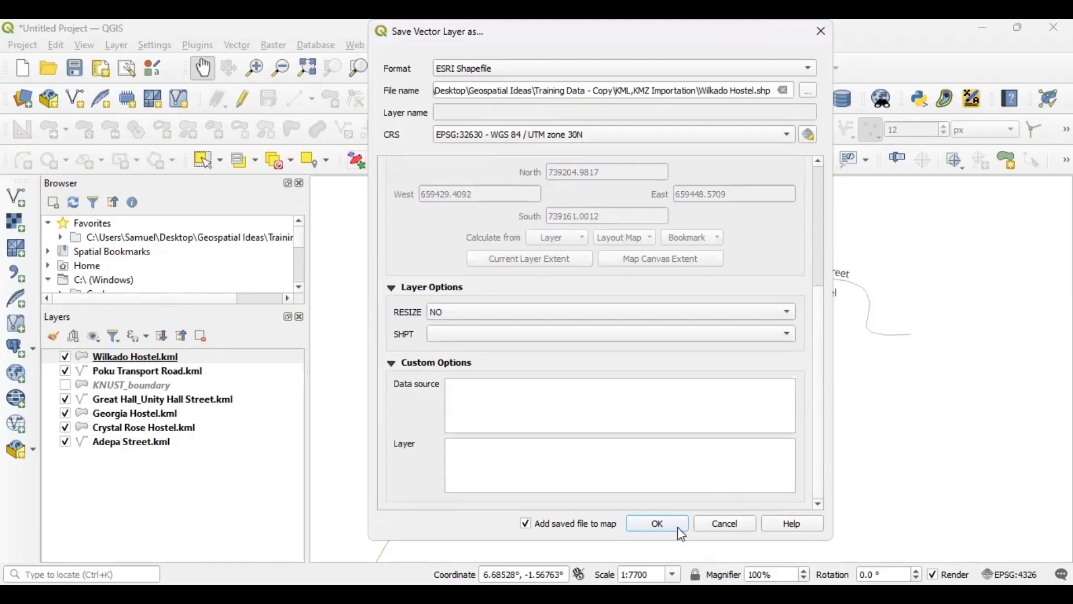
left_click(677, 528)
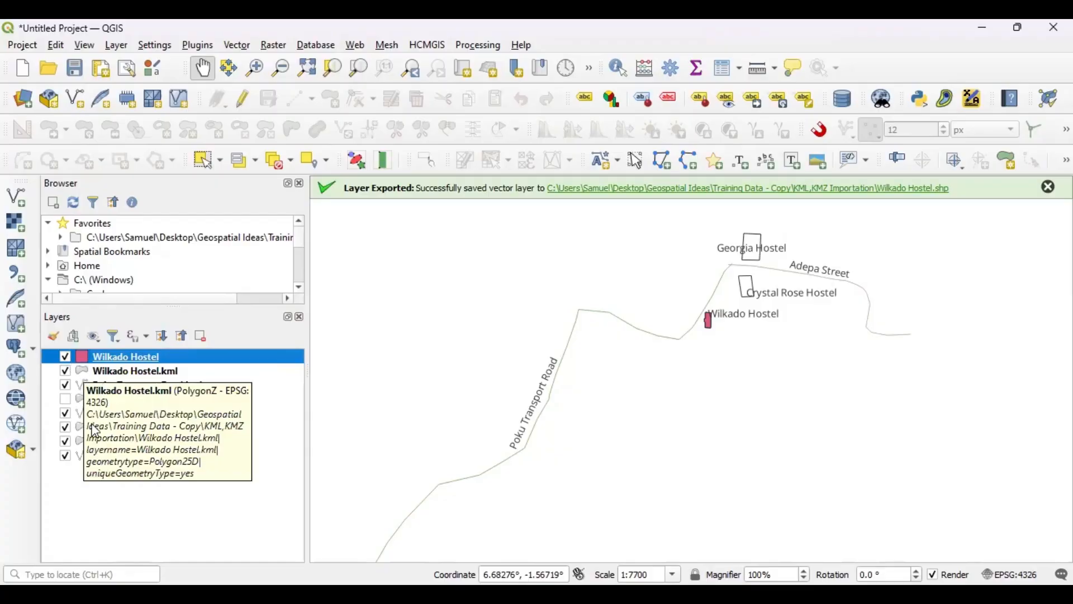
Reorder the layers so the street path layers sit below the hostel polygons, with Poku Transport Road.kml at the very end
left_click_drag(115, 418, 115, 454)
left_click_drag(125, 386, 130, 479)
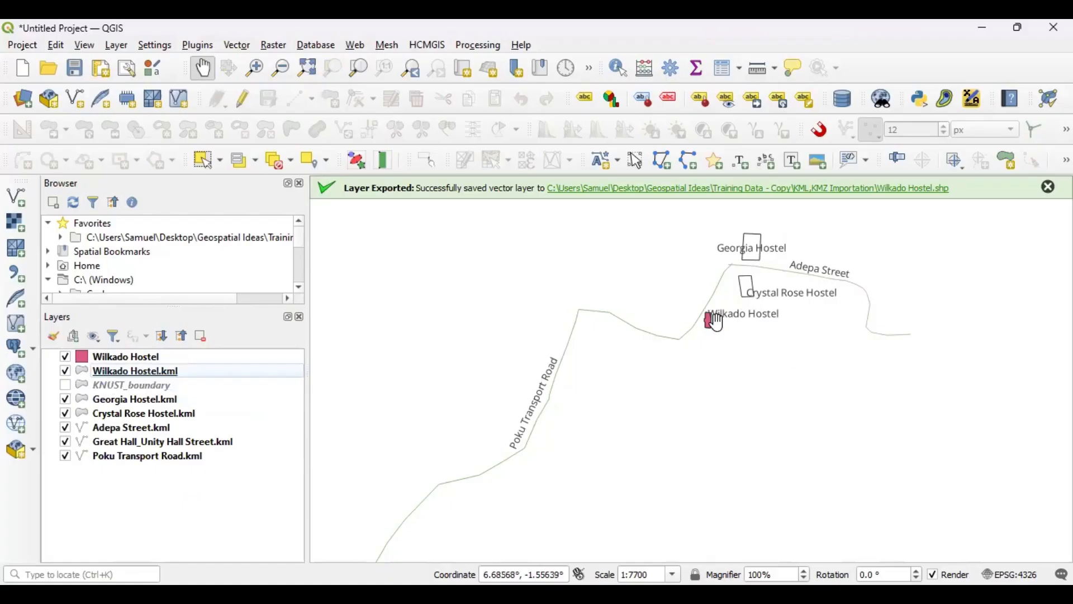
Open the simple fill symbology settings of the exported Wilkado Hostel layer
scroll(736, 307, "up", 3)
scroll(581, 348, "down", 2)
scroll(568, 371, "up", 3)
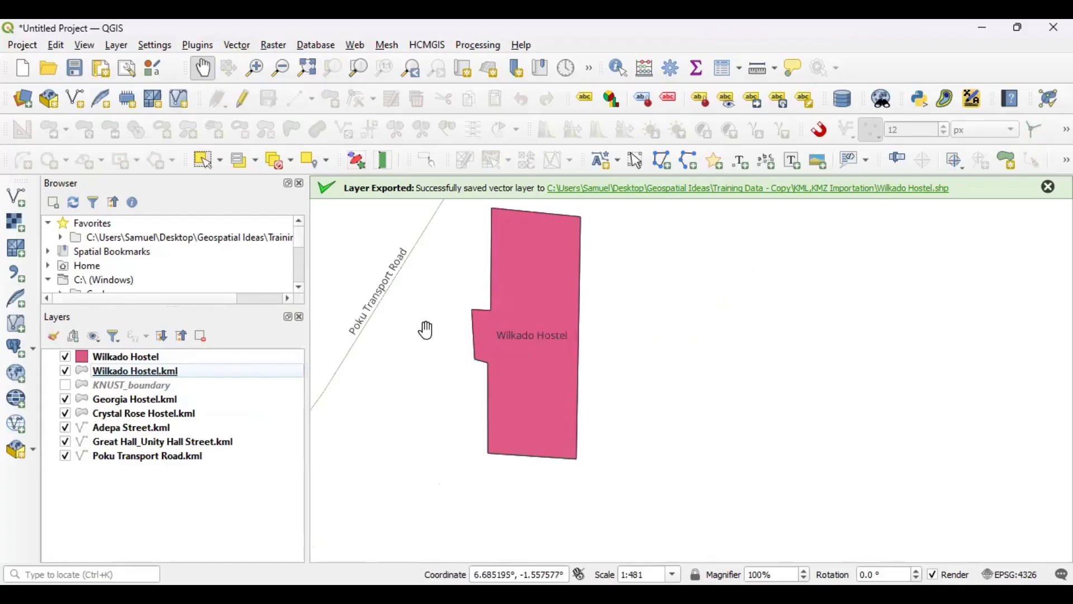
scroll(640, 386, "down", 1)
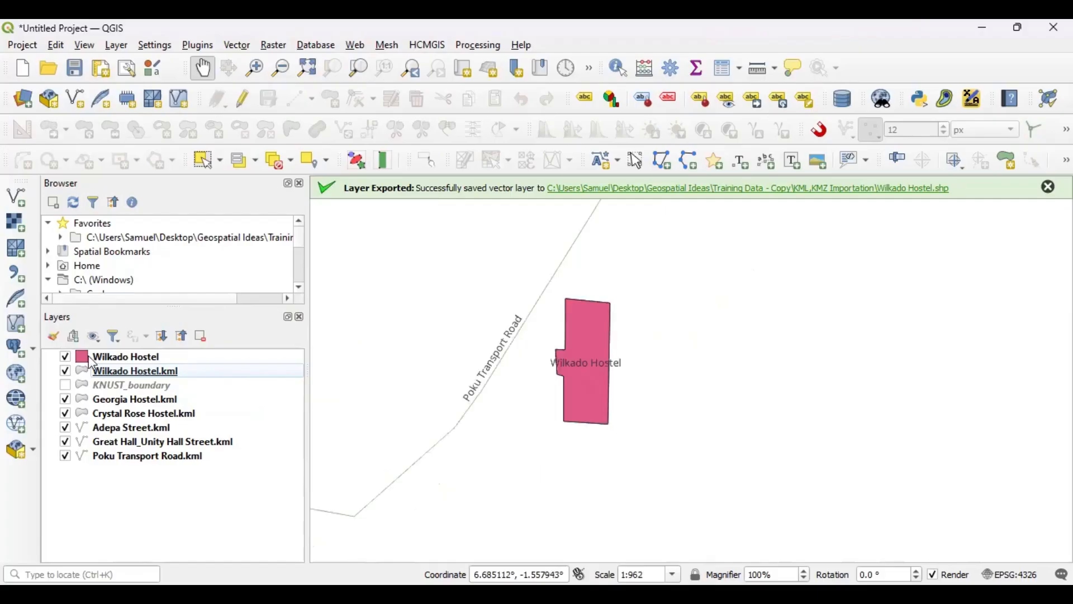
left_click(83, 357)
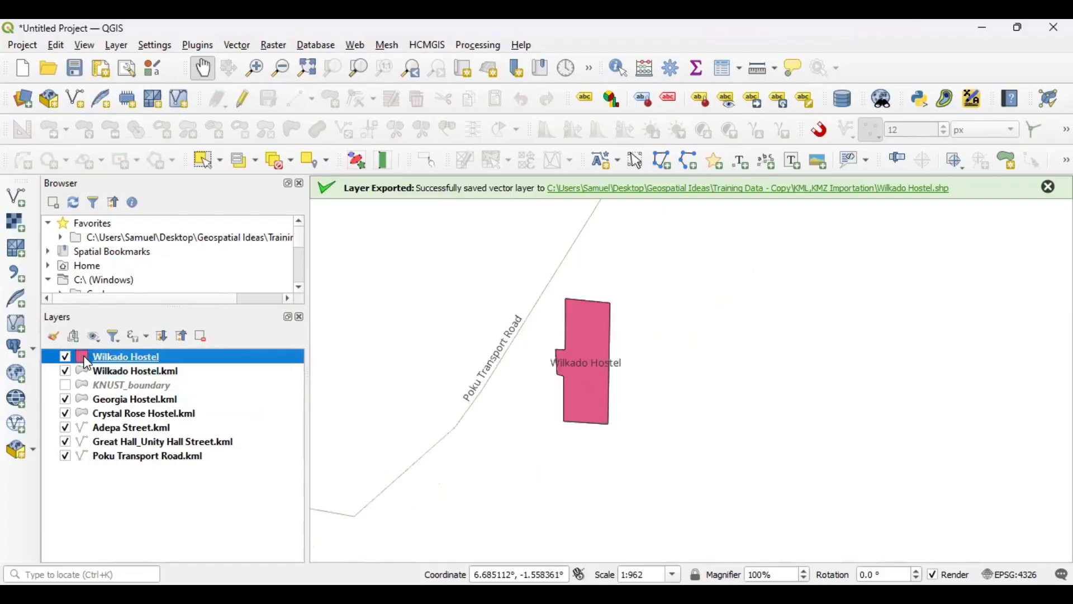
double_click(87, 358)
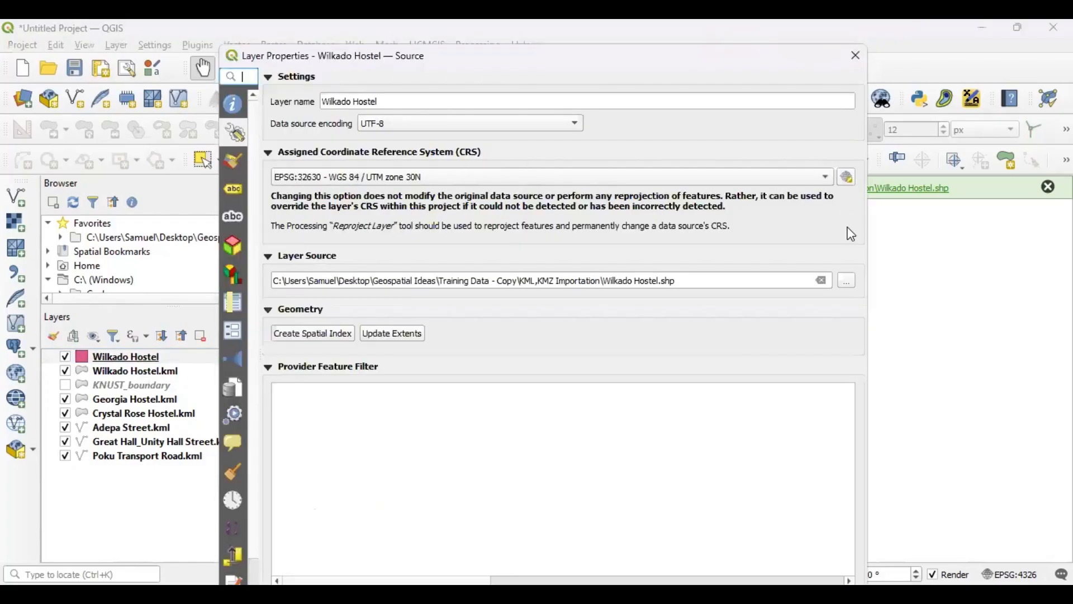
left_click(233, 161)
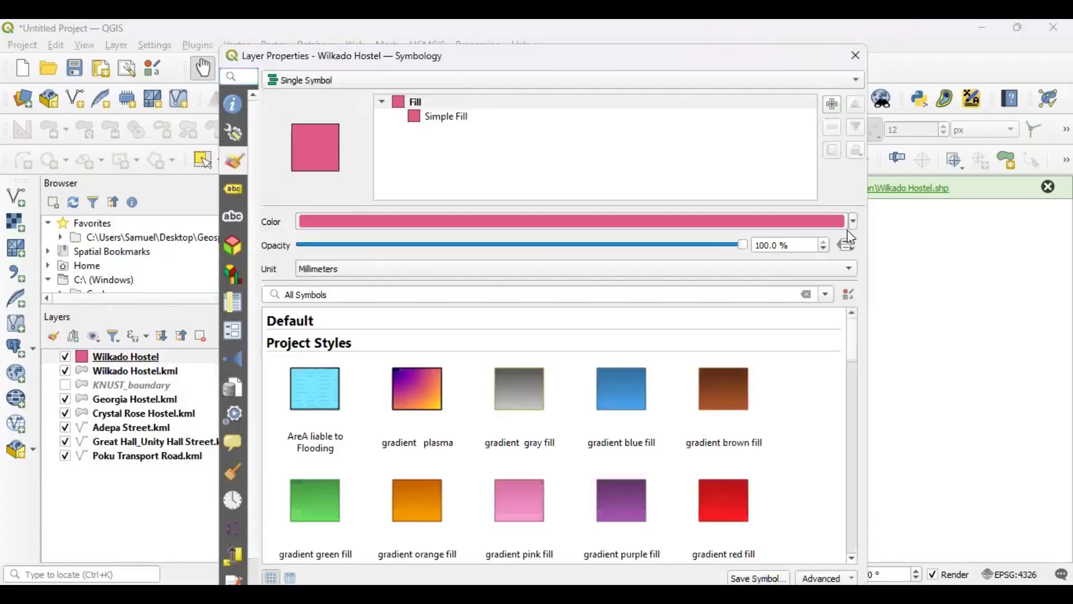
left_click(445, 117)
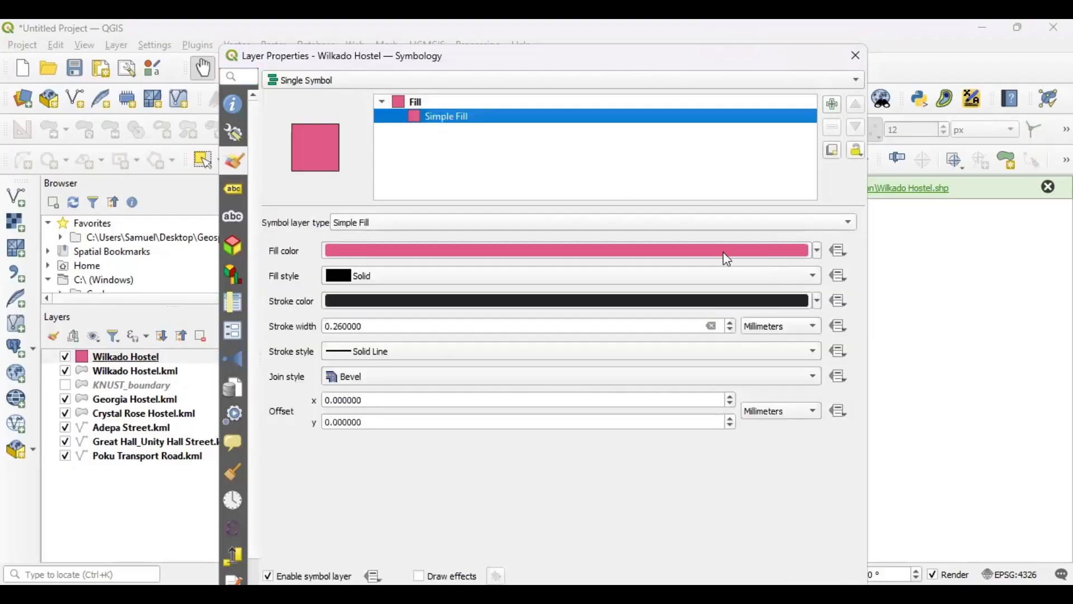
Set the Wilkado Hostel layer's fill colour to white and apply the change
left_click(819, 251)
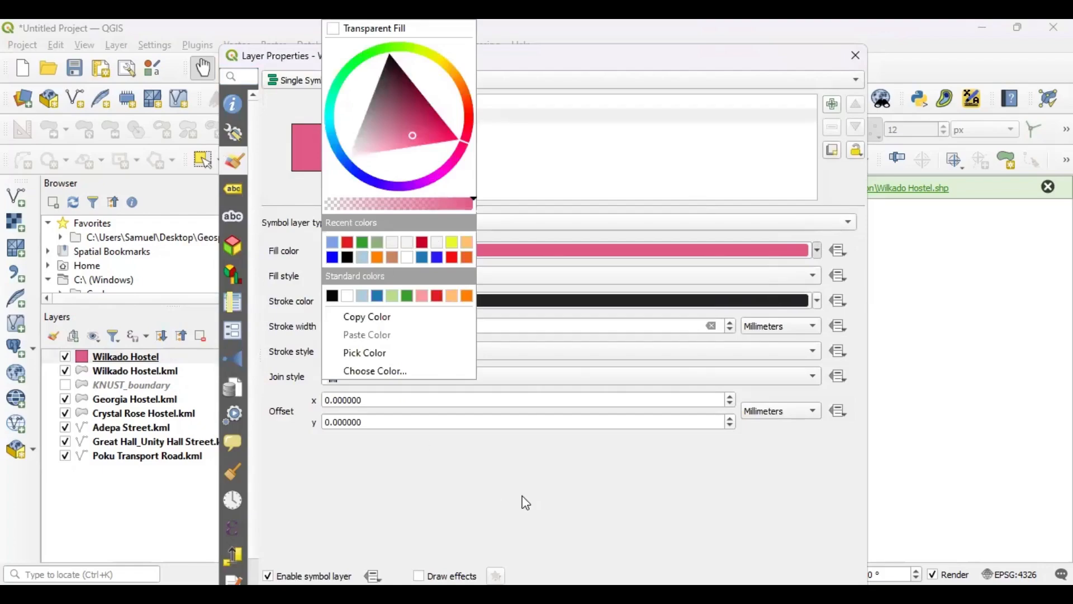
left_click(860, 157)
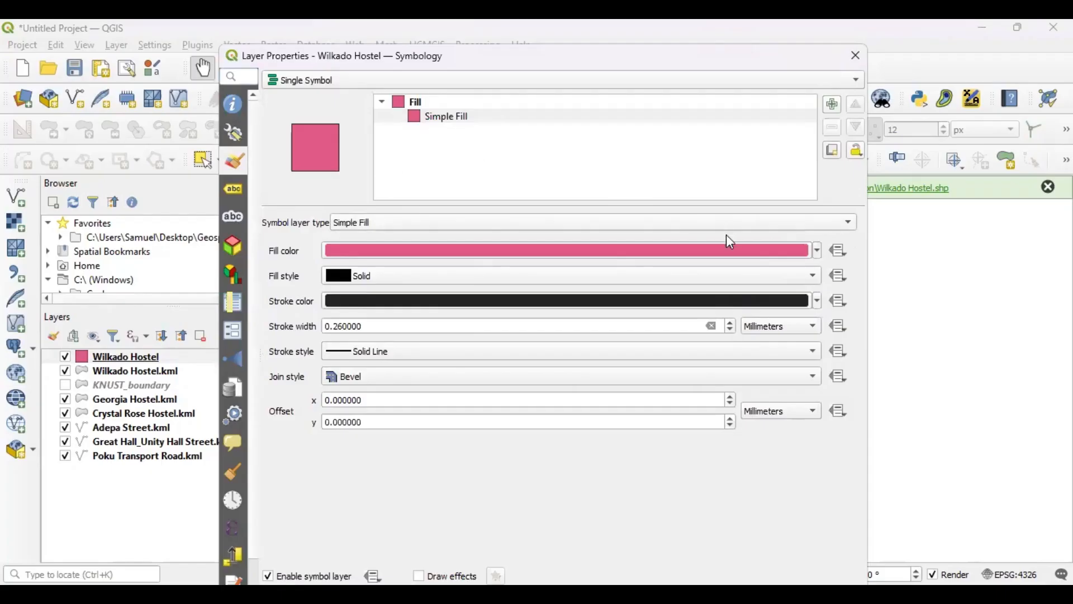
left_click(814, 253)
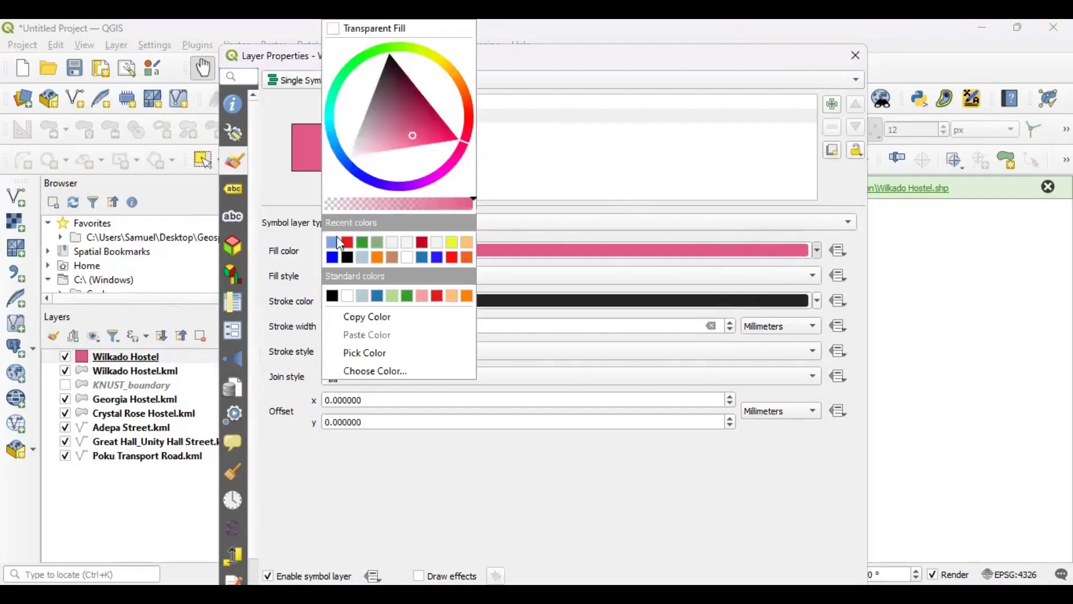
left_click(349, 300)
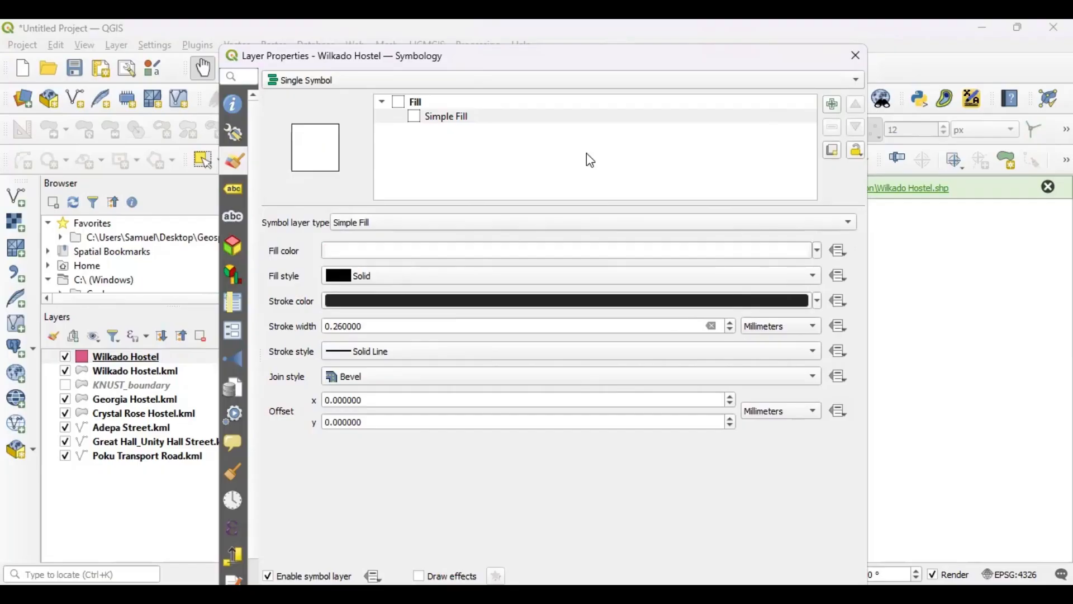
left_click(747, 526)
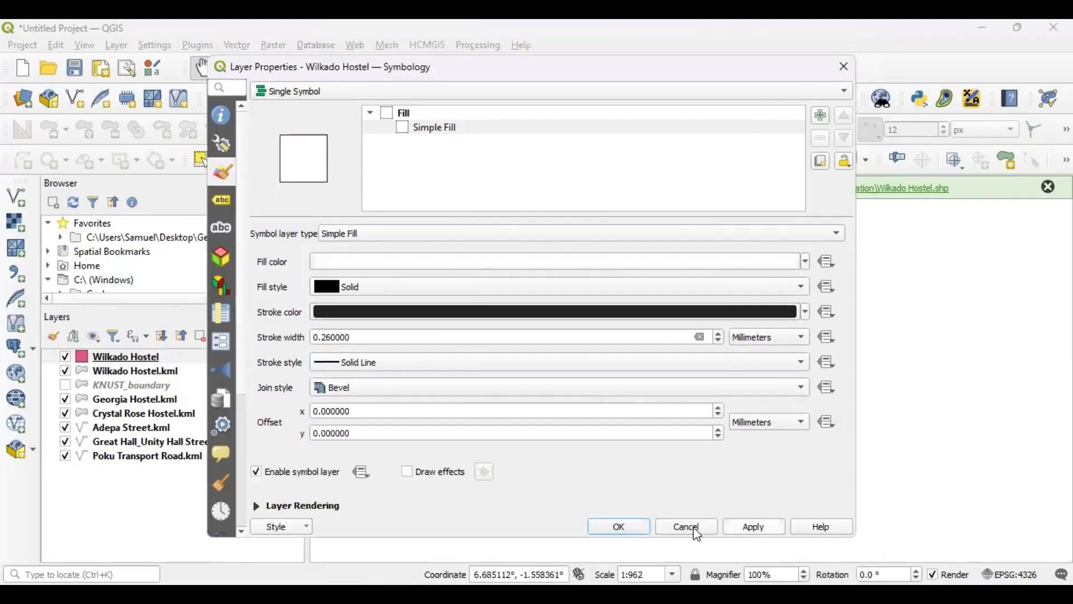
left_click(619, 526)
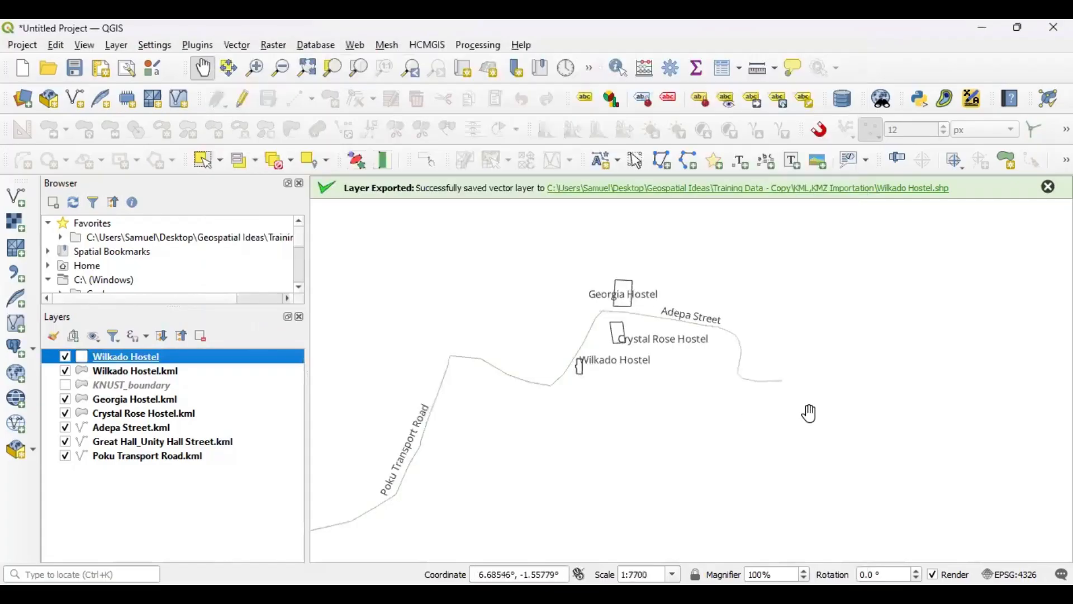
Apply the gradient red fill project style to the exported Wilkado Hostel layer
scroll(709, 397, "up", 1)
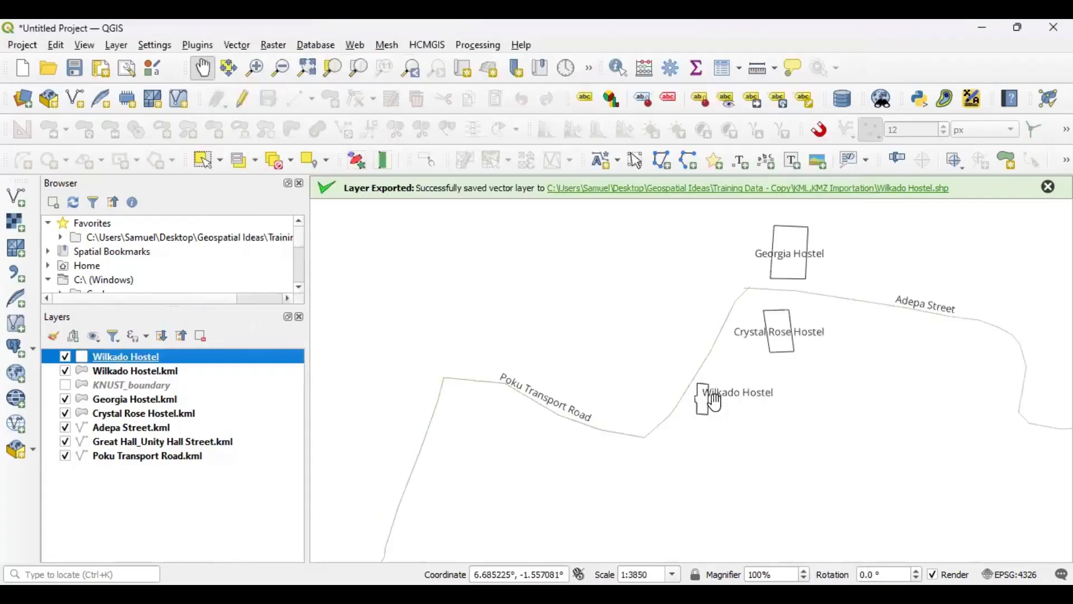
scroll(697, 412, "up", 3)
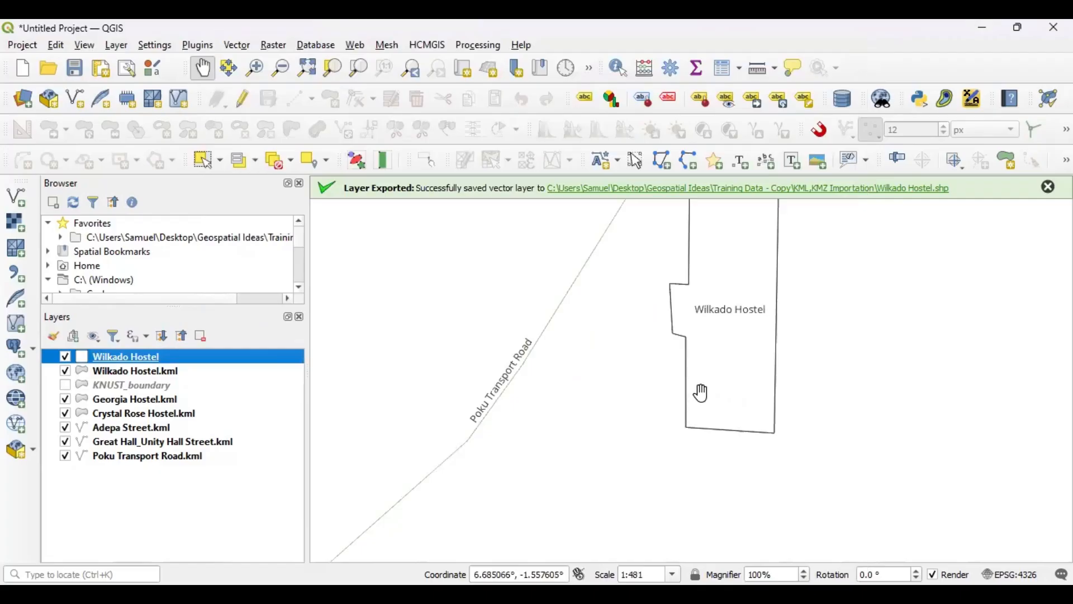
scroll(700, 392, "down", 2)
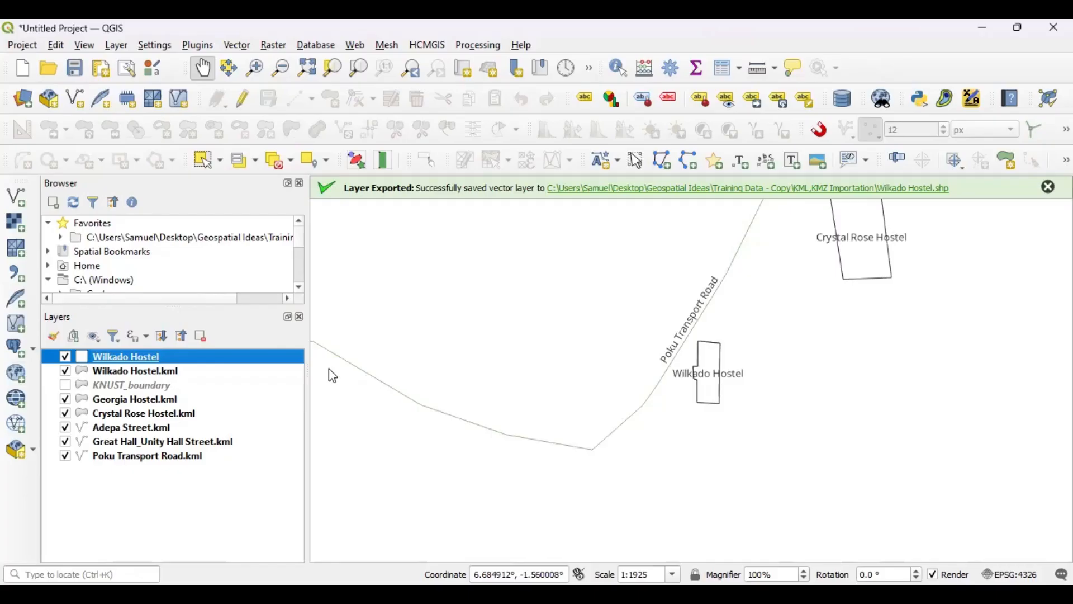
double_click(126, 357)
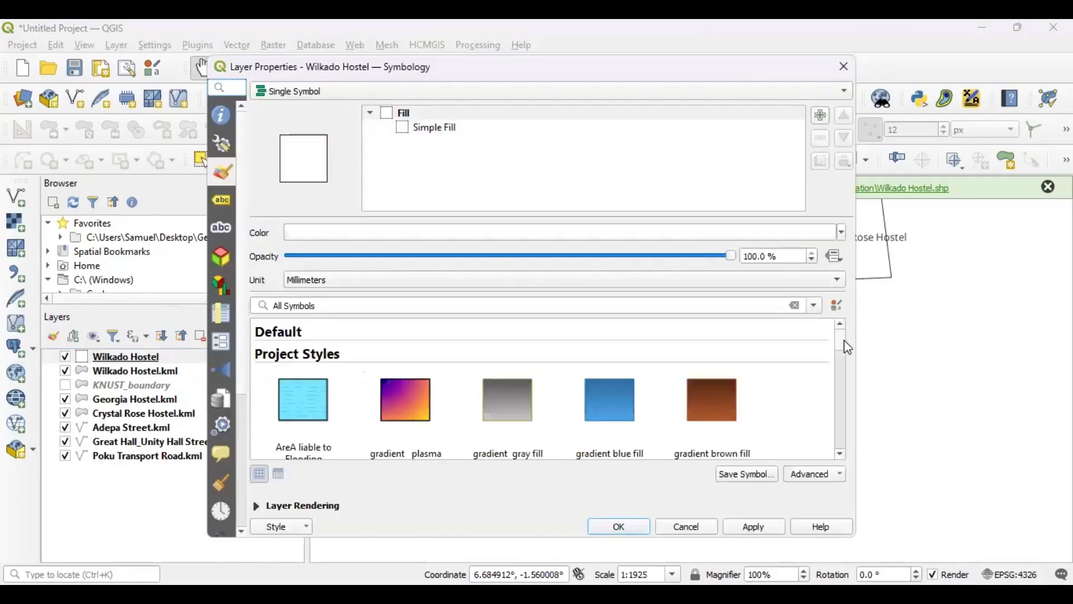
mouse_move(843, 340)
left_mouse_down()
mouse_move(843, 363)
mouse_move(842, 351)
left_mouse_up()
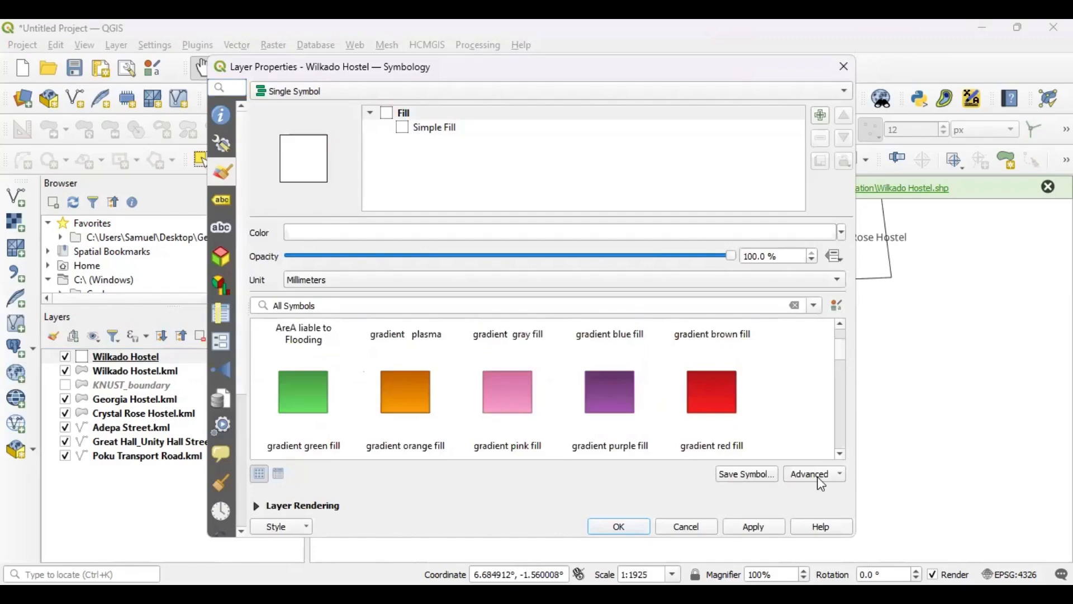
left_click(712, 391)
left_click(620, 527)
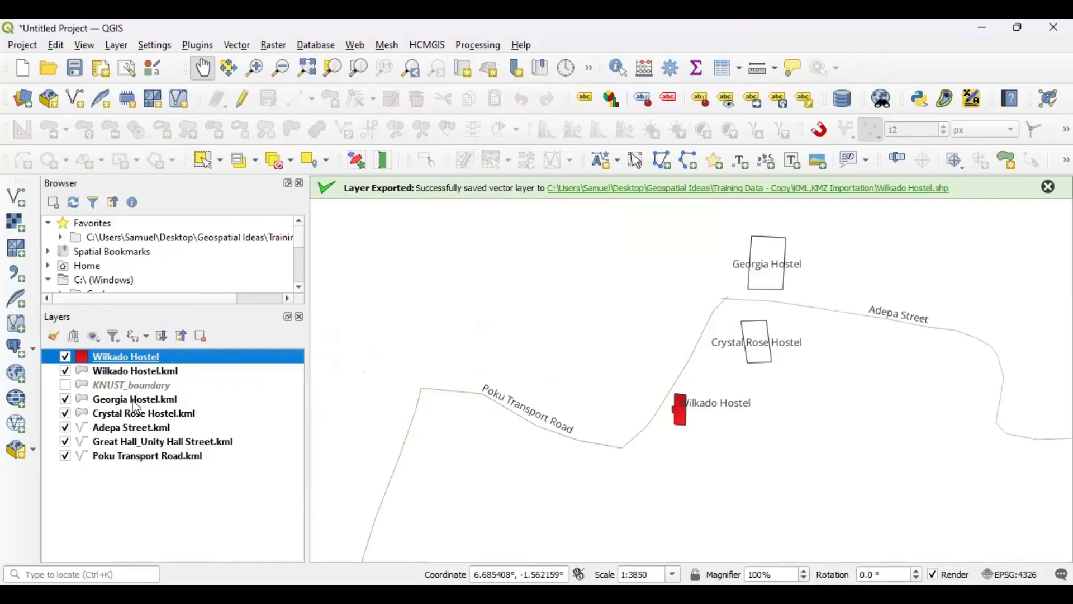
Start saving the features of the Georgia Hostel.kml layer as an ESRI Shapefile and browse for its save location
mouse_move(135, 404)
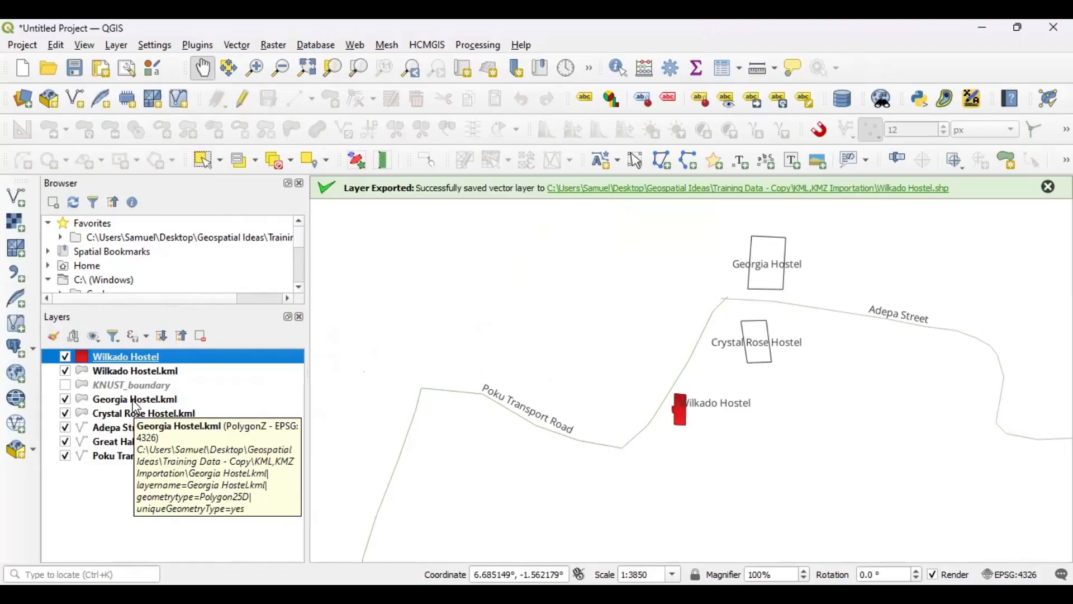
right_click(135, 405)
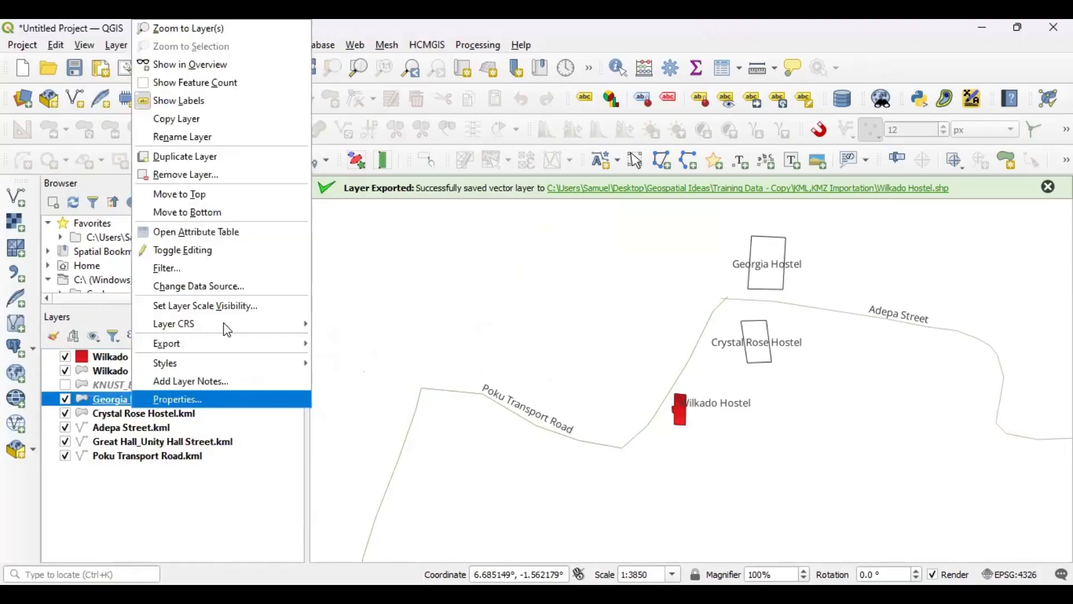
left_click(221, 344)
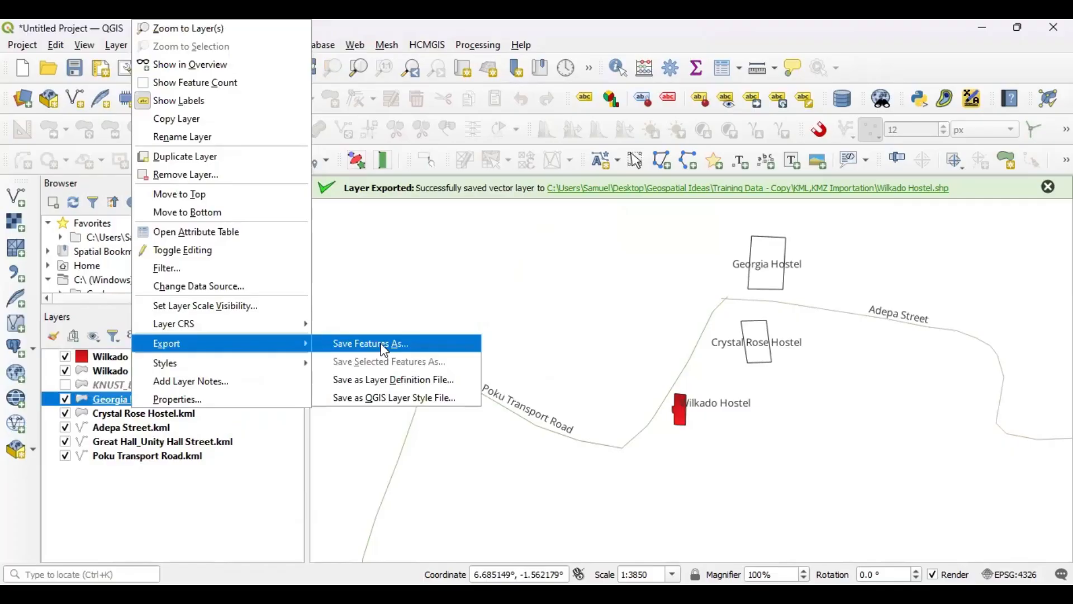
left_click(396, 341)
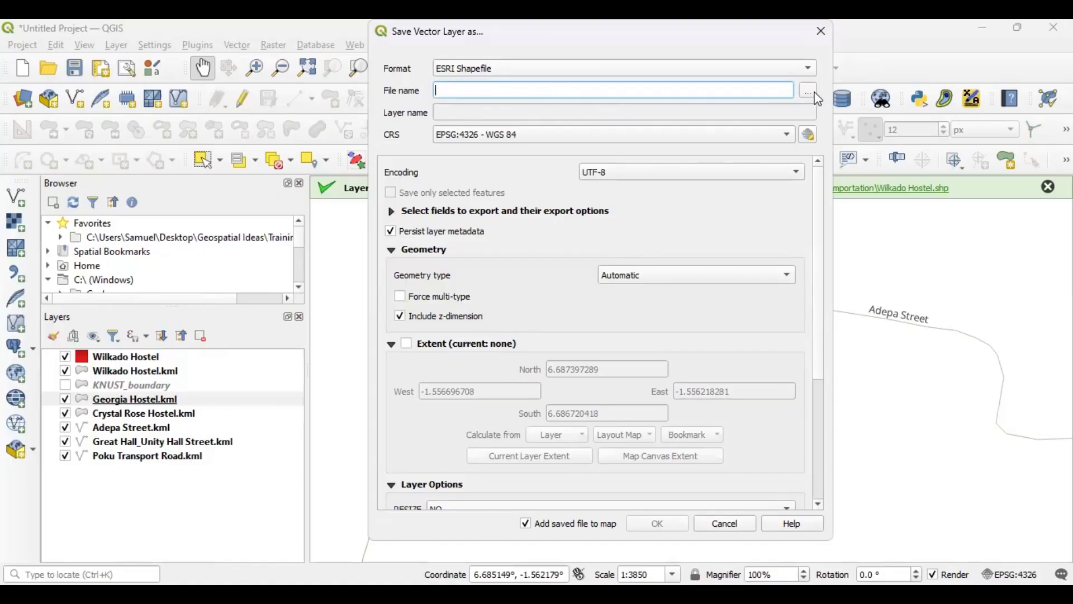
left_click(809, 91)
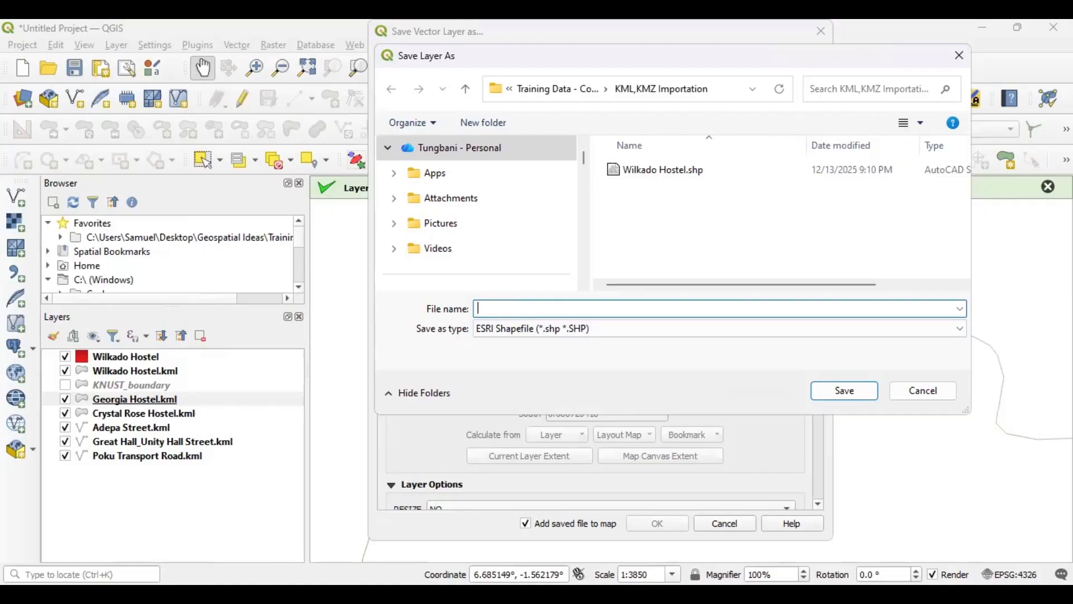
Name the shapefile Georgia Hostel, without the .kml ending, in the KML,KMZ Importation folder and export the layer
type("Geo")
left_click(527, 324)
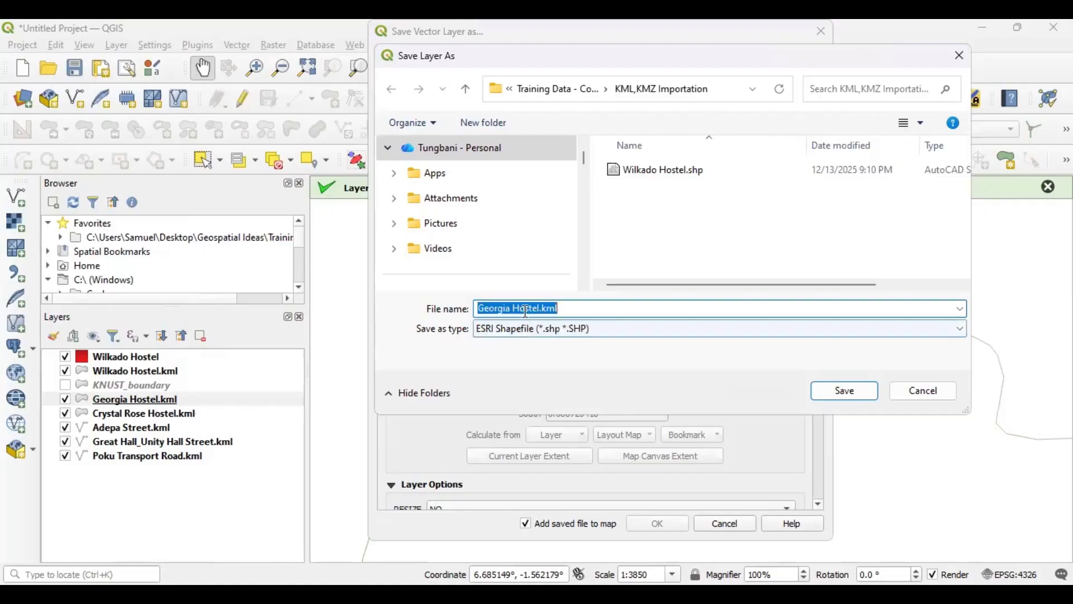
left_click(563, 308)
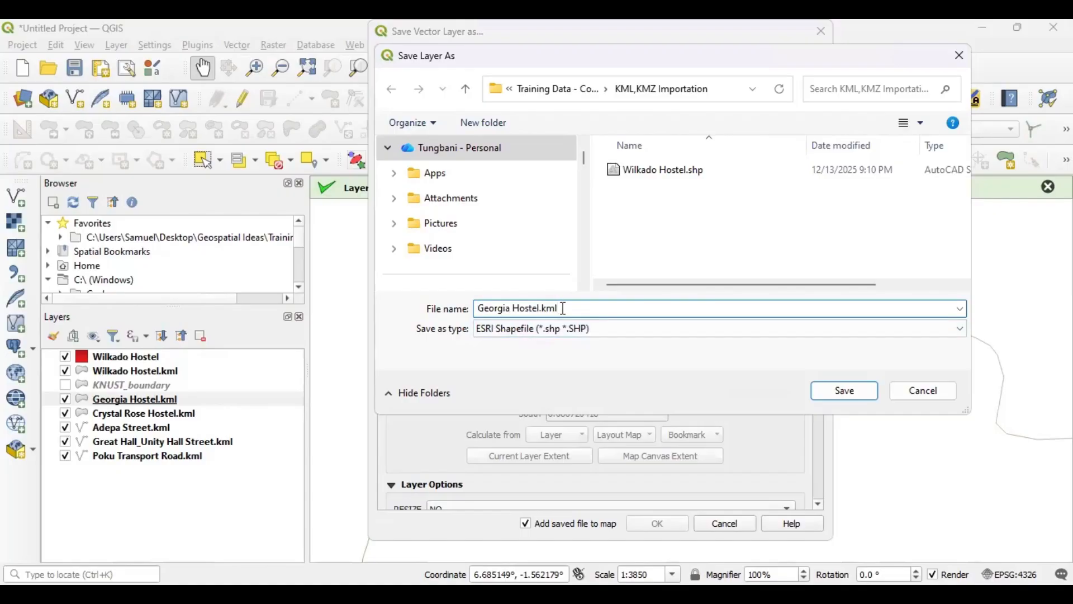
key("BackSpace")
key("BackSpace")
key("BackSpace")
key("BackSpace")
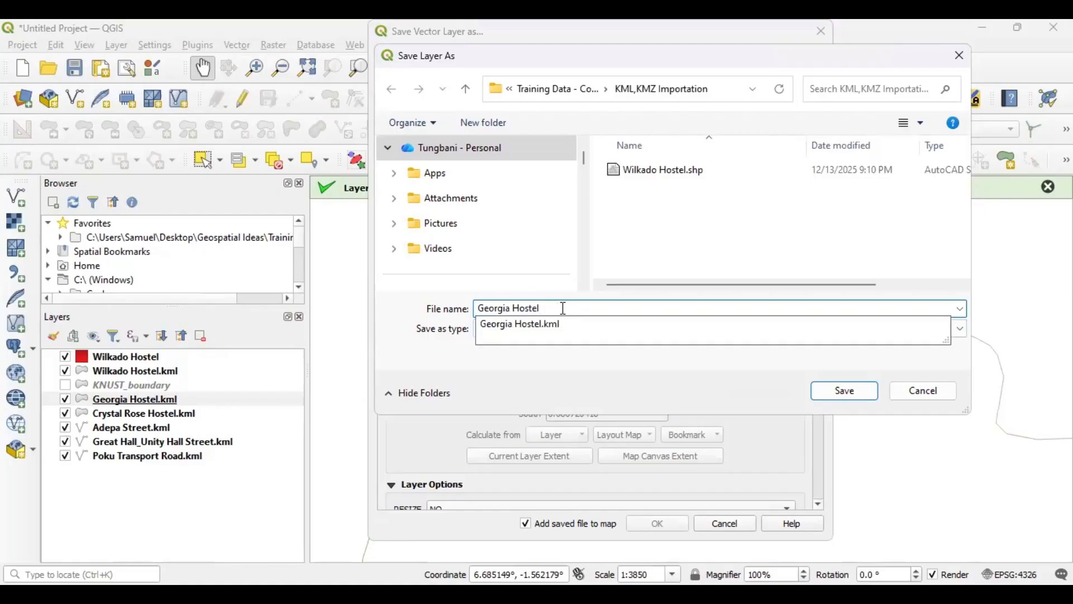
left_click(462, 354)
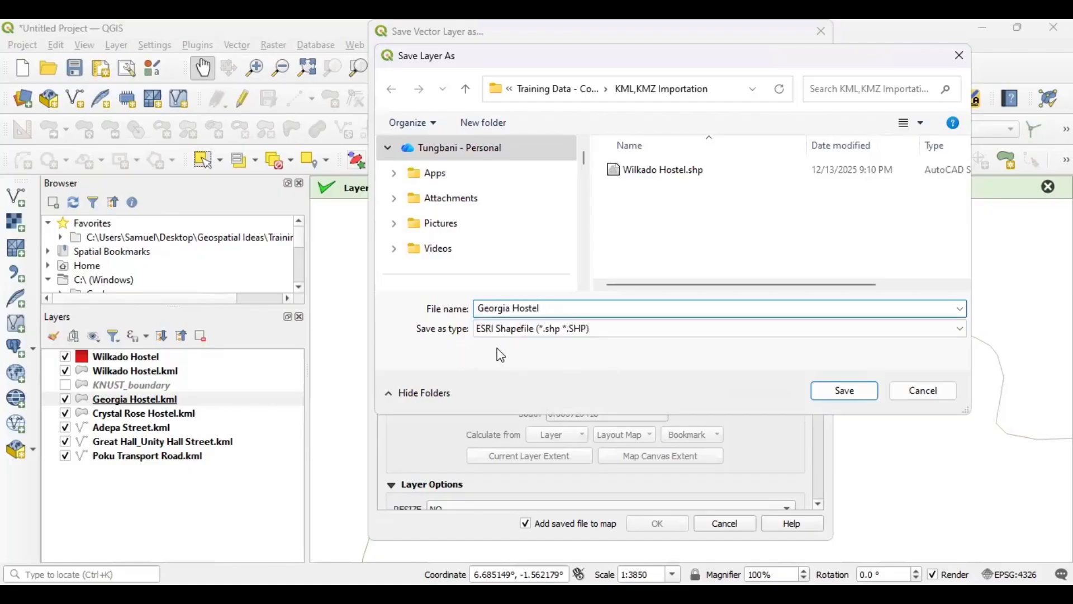
left_click(851, 394)
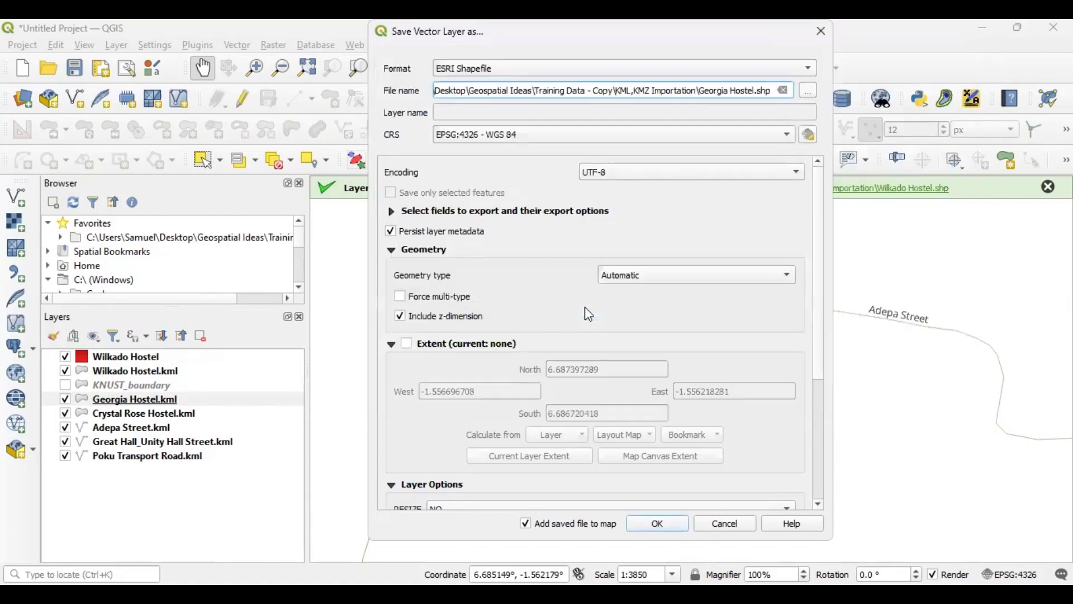
left_click(661, 522)
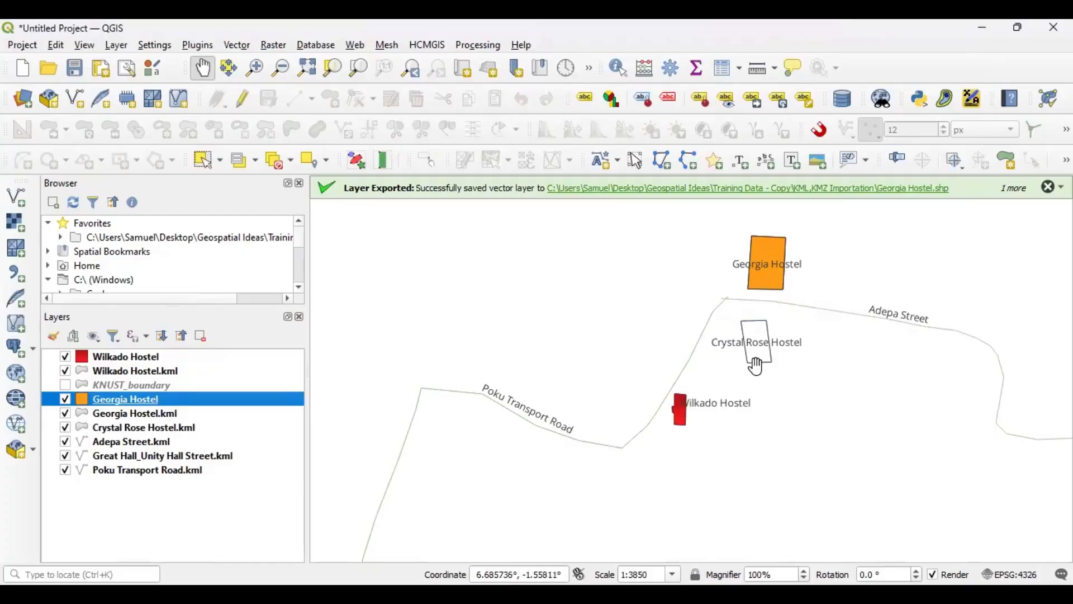
Export the Crystal Rose Hostel.kml layer as an ESRI Shapefile named Crystal Rose Hostel, without the .kml ending, in the KML,KMZ Importation folder
right_click(144, 428)
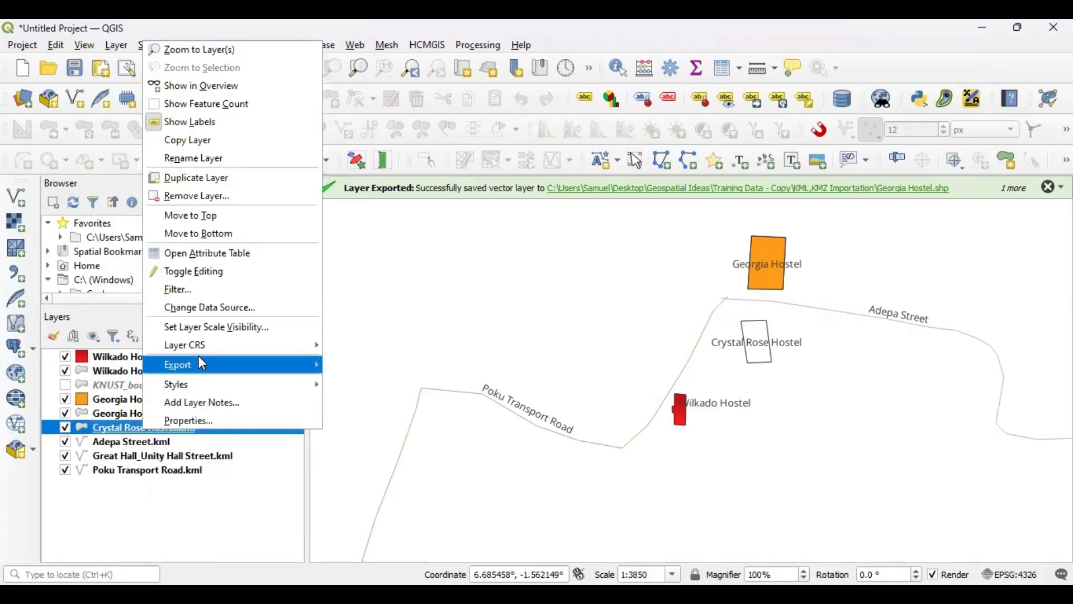
left_click(370, 364)
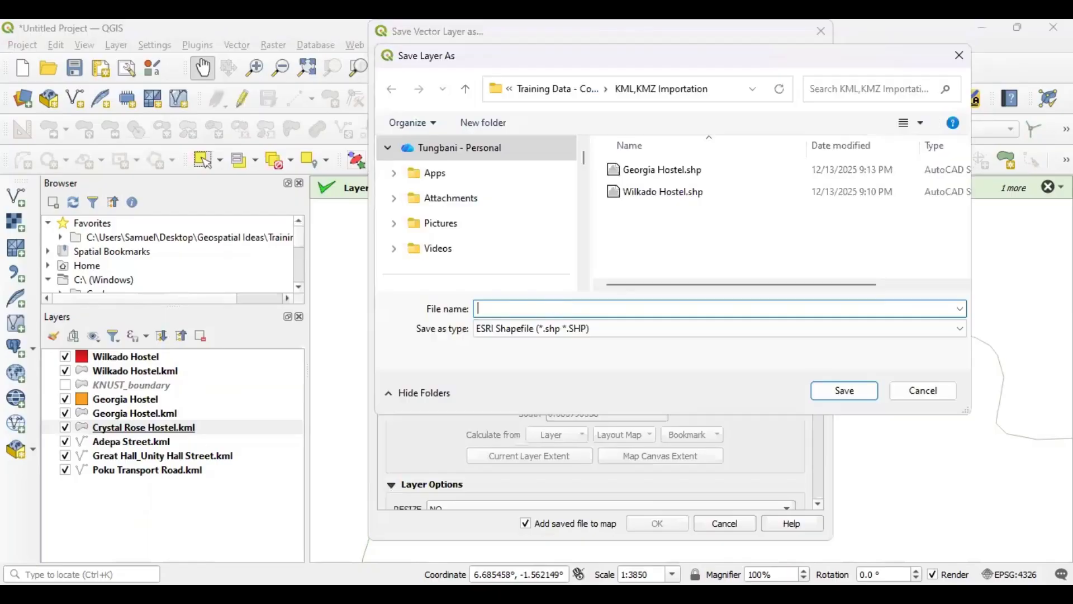
type("Cry")
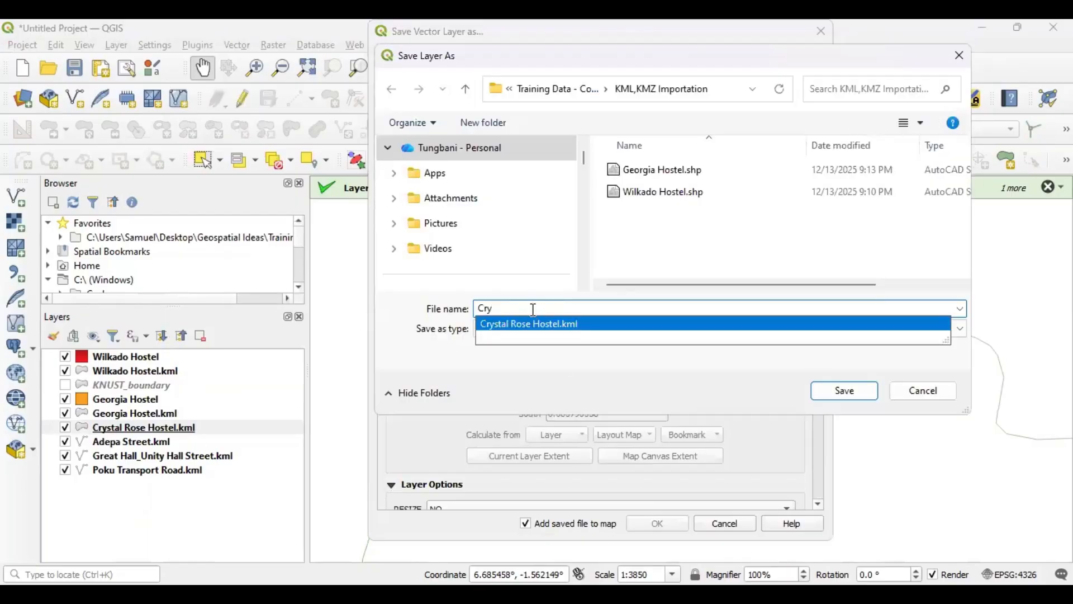
left_click(534, 334)
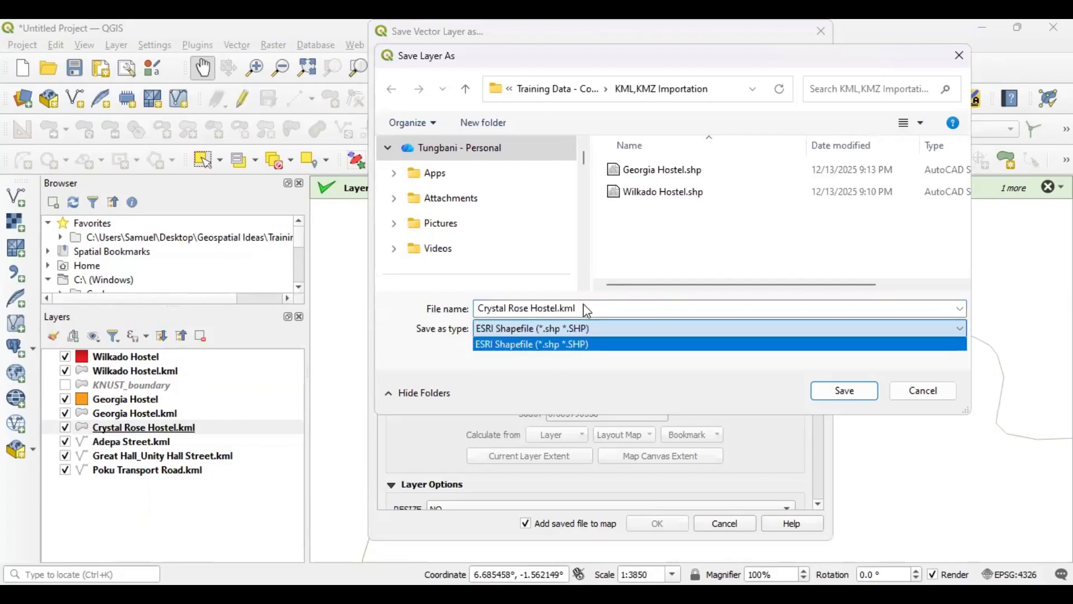
left_click(582, 306)
left_click(578, 311)
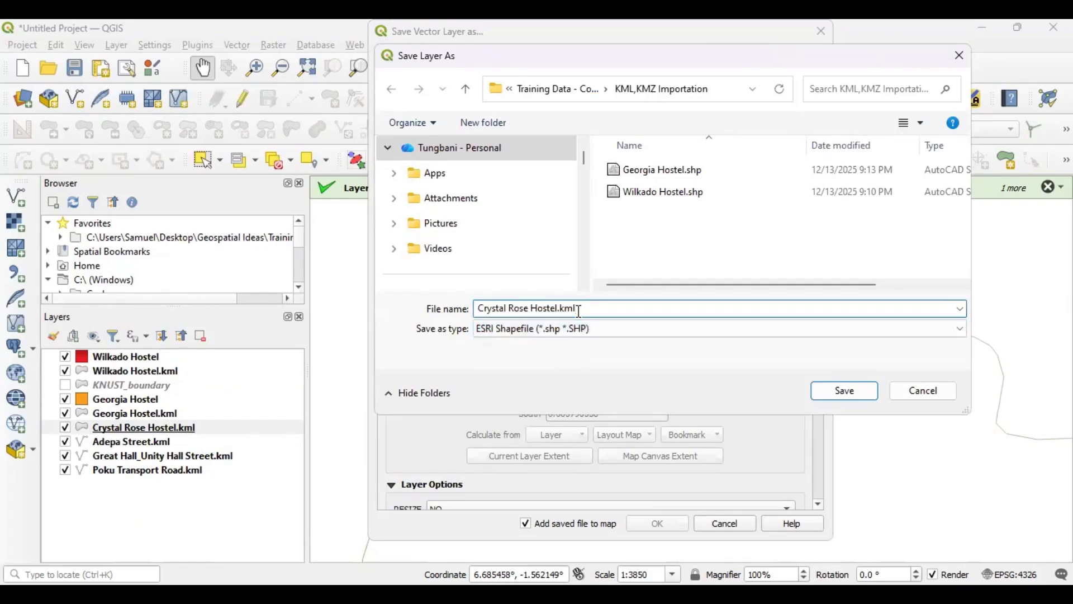
key("BackSpace")
key("BackSpace")
key("BackSpace")
key("BackSpace")
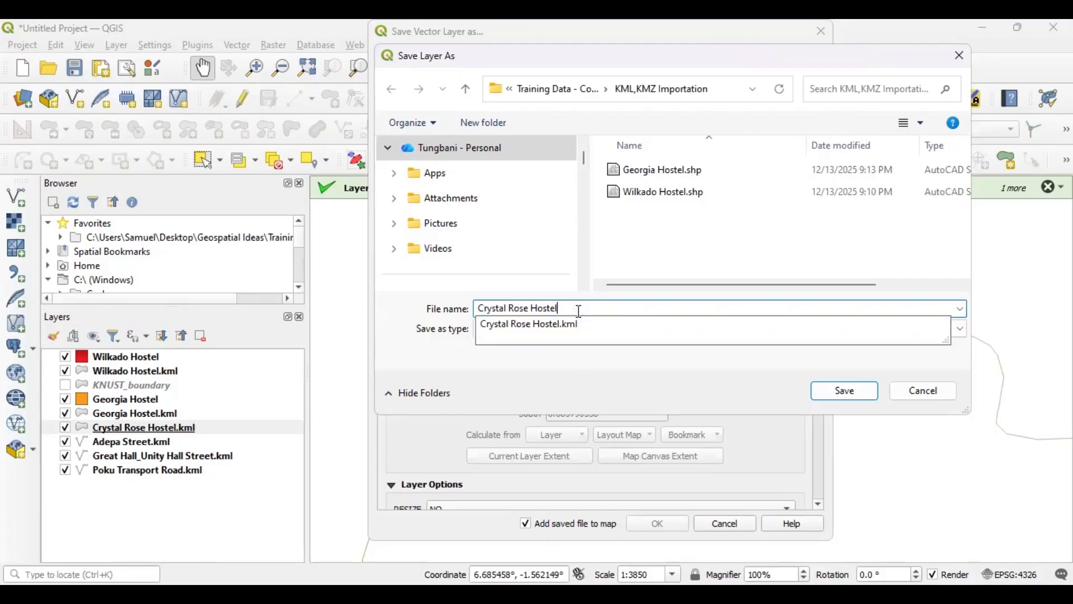
left_click(580, 361)
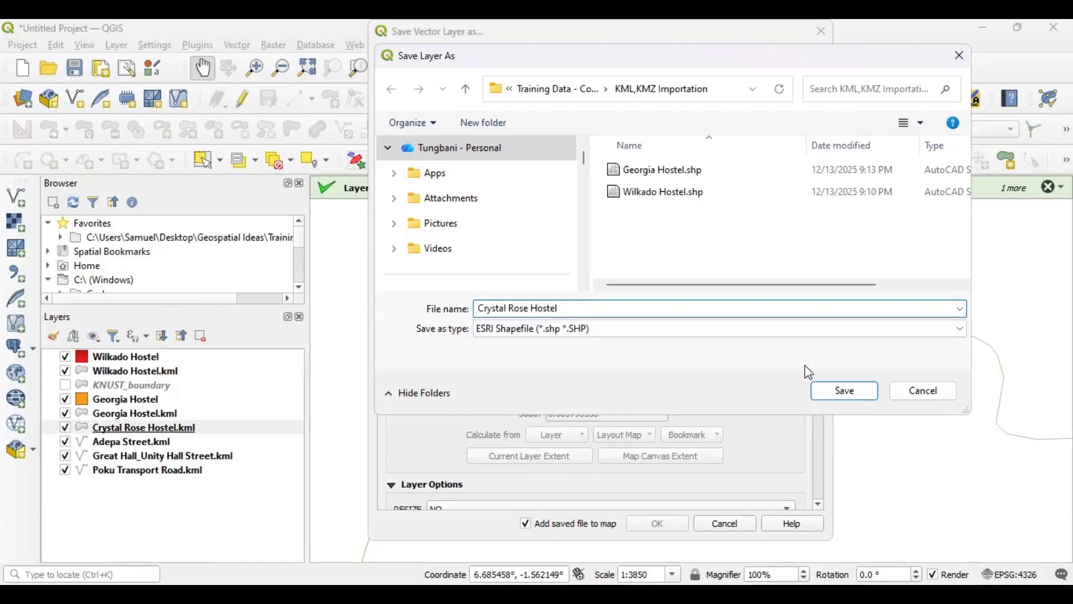
left_click(844, 391)
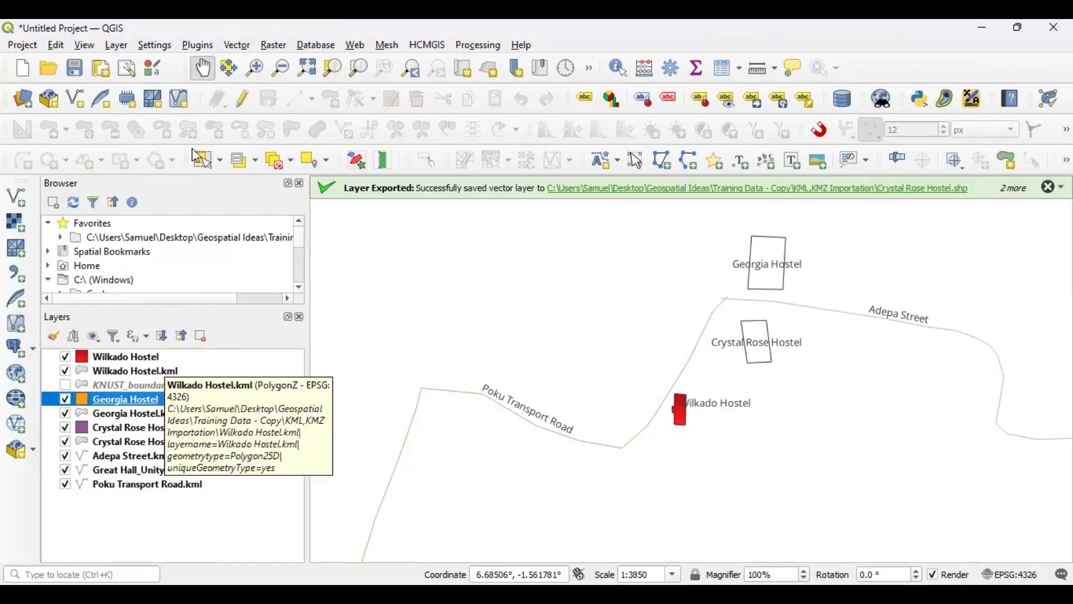
Remove the original Wilkado Hostel.kml, Georgia Hostel.kml and Crystal Rose Hostel.kml layers from the project
right_click(150, 371)
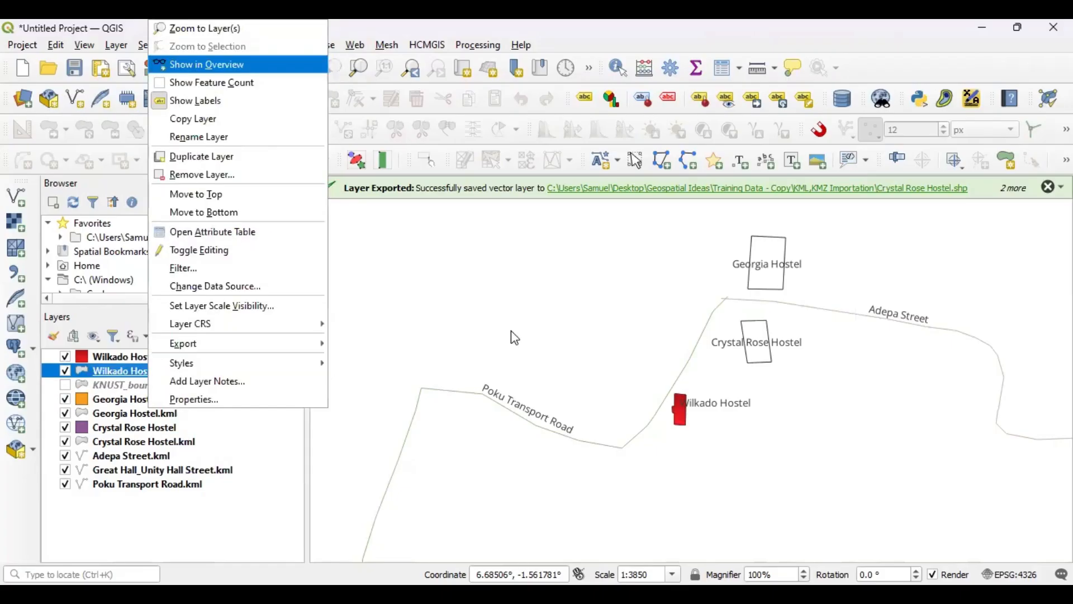
left_click(198, 178)
key("Return")
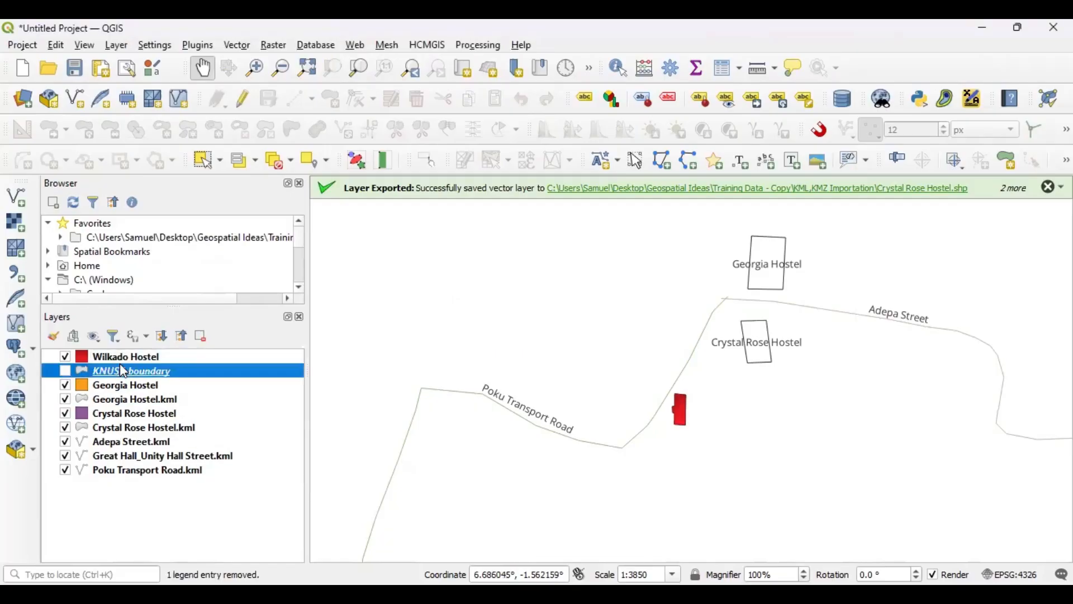
left_click(112, 400)
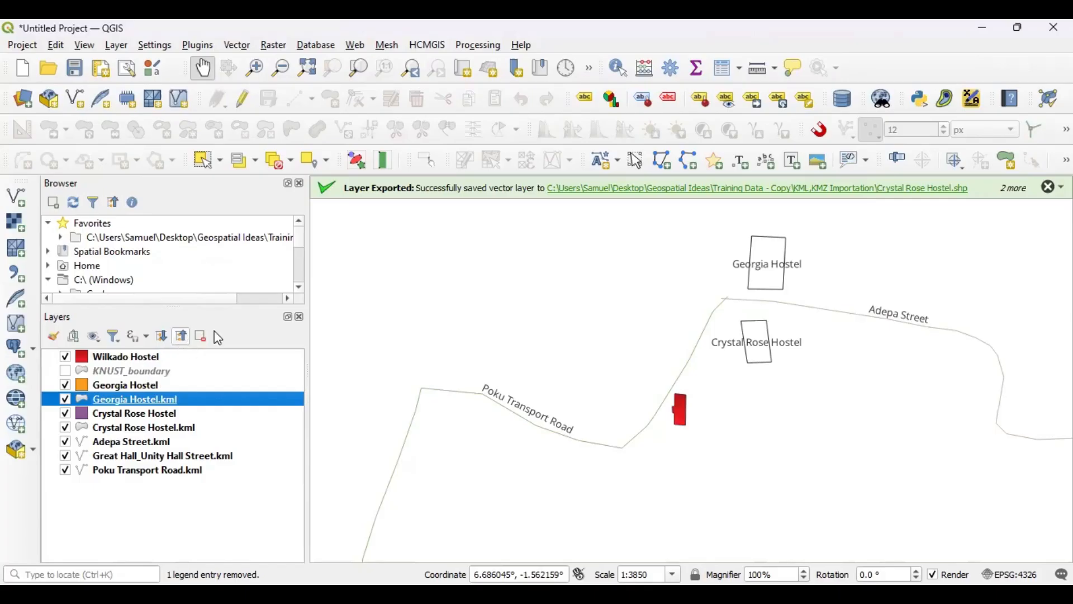
left_click(200, 337)
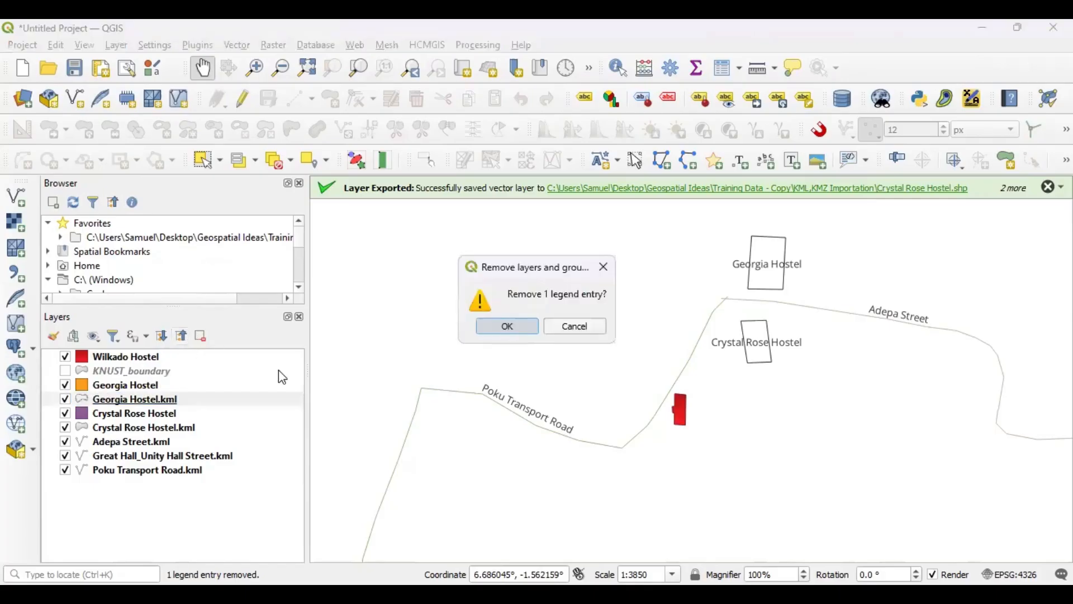
key("Return")
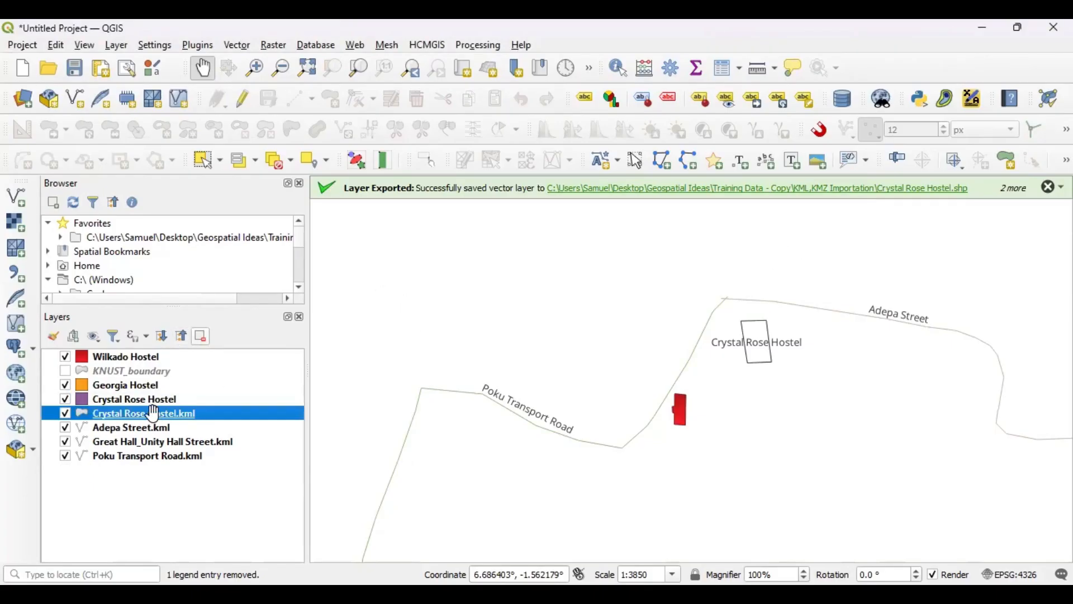
Make the KNUST_boundary layer visible and inspect its full extent on the map
left_click(64, 371)
scroll(747, 333, "down", 4)
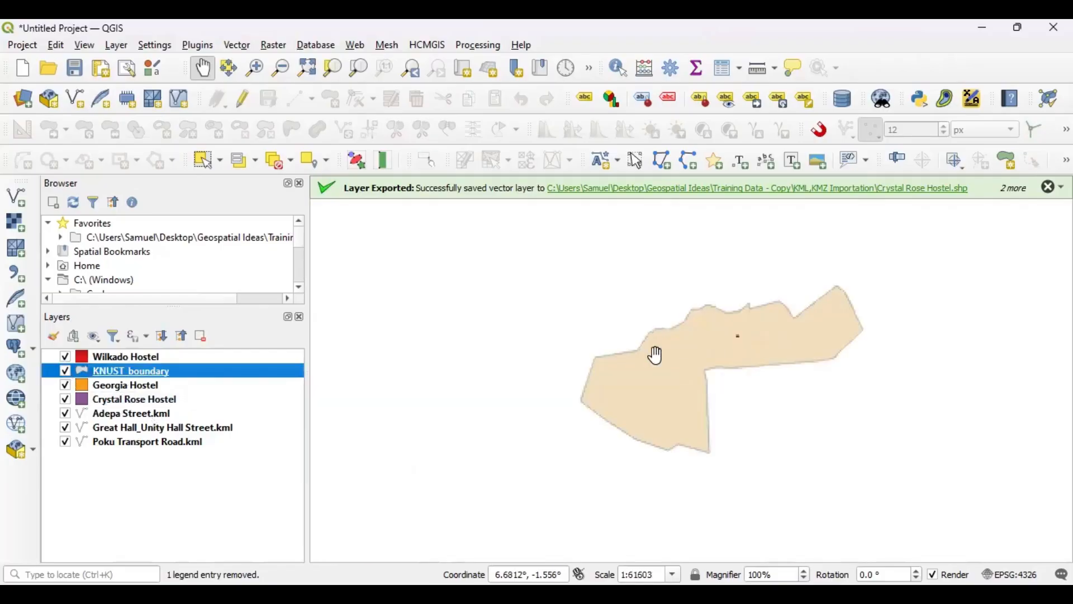
scroll(609, 370, "up", 1)
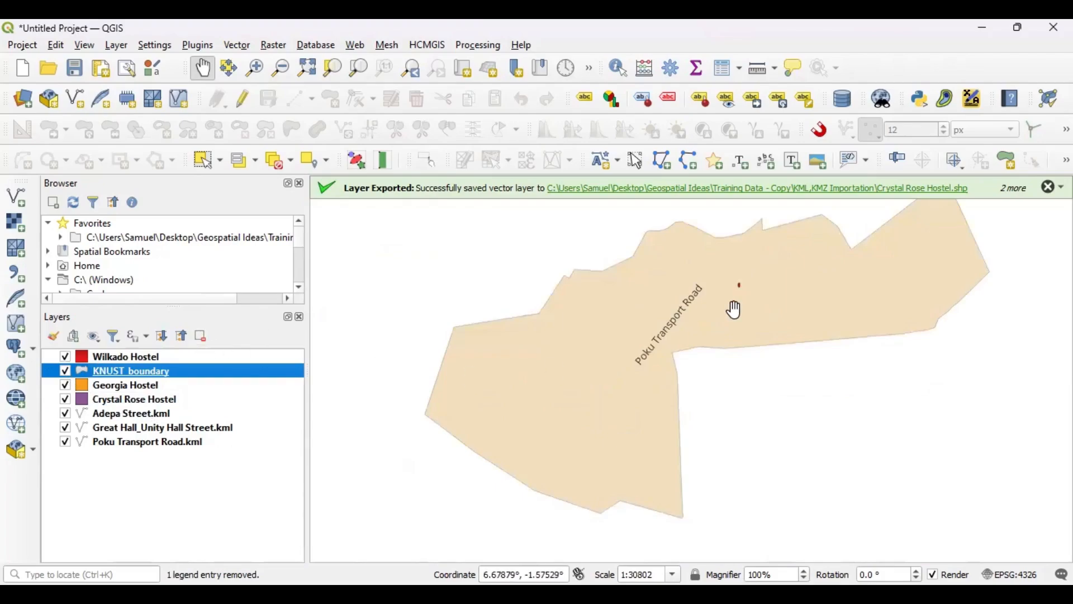
scroll(617, 390, "down", 1)
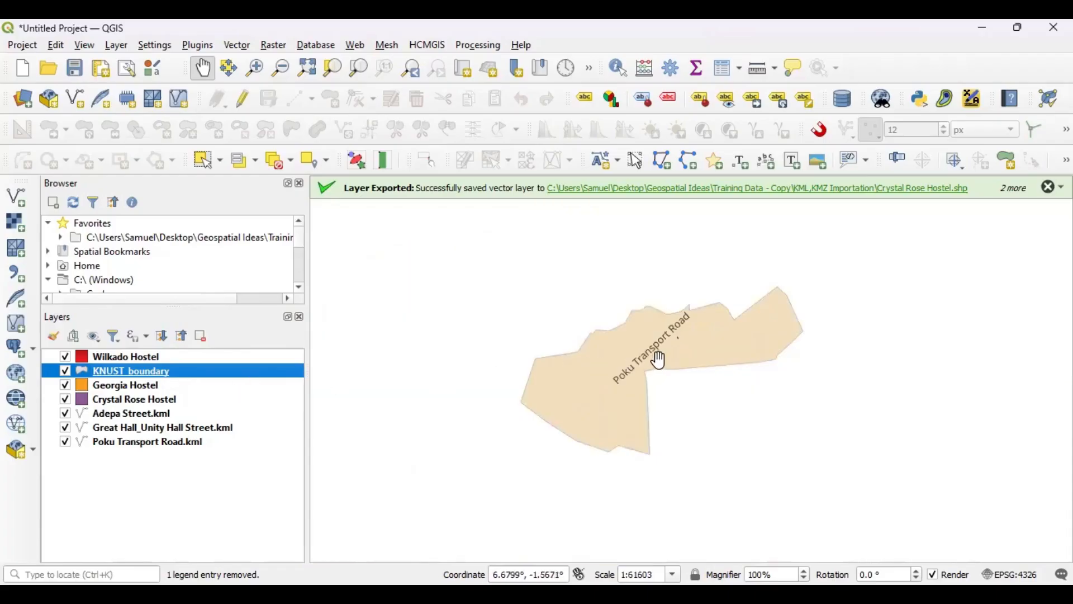
scroll(648, 362, "up", 1)
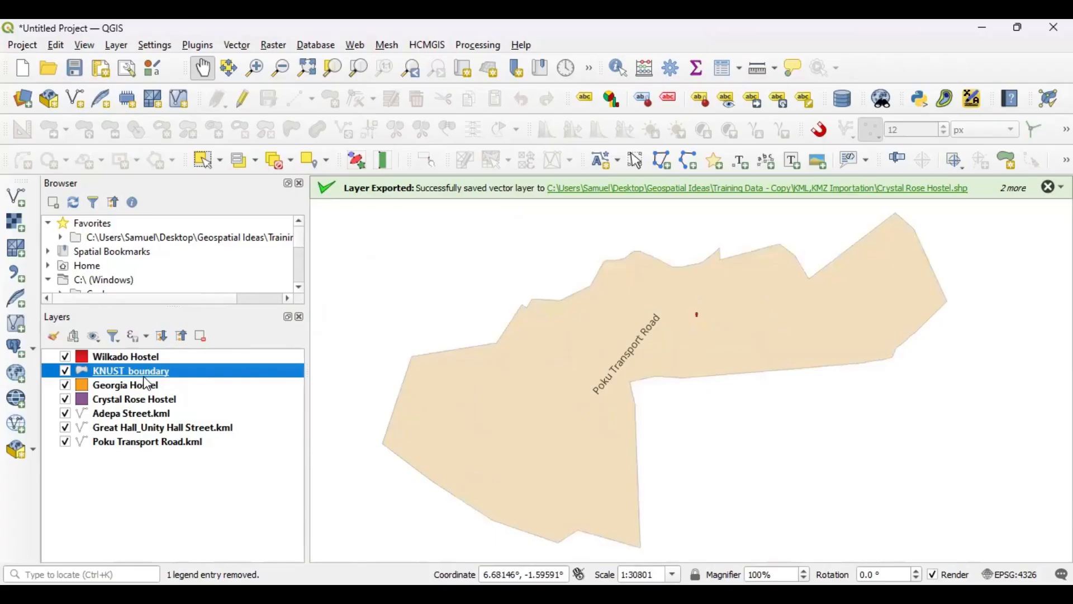
Start saving the features of the KNUST_boundary layer as an ESRI Shapefile and browse for its save location
right_click(124, 371)
right_click(122, 367)
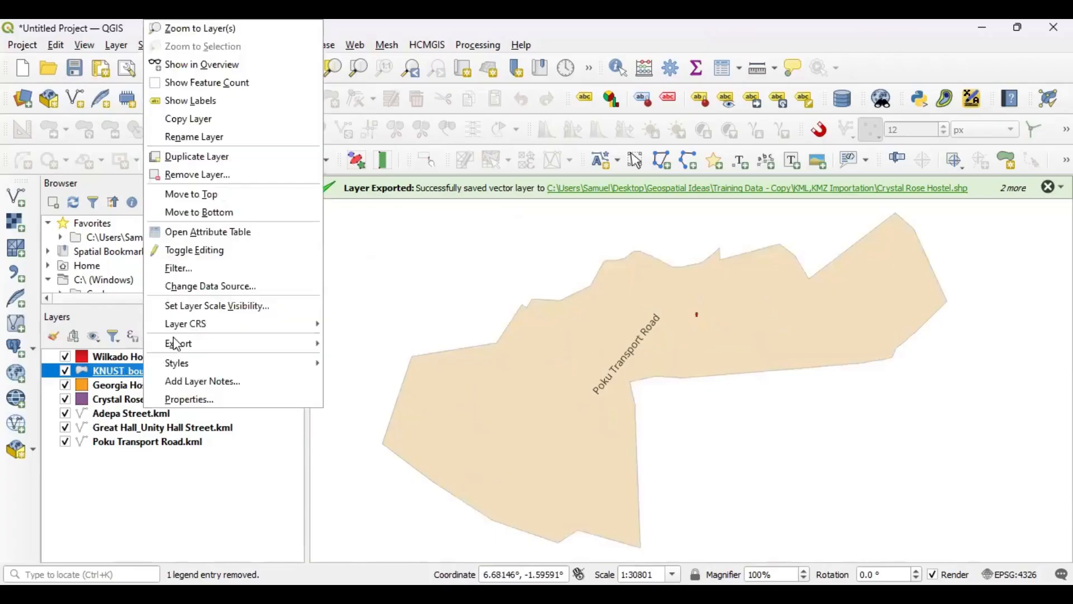
mouse_move(382, 347)
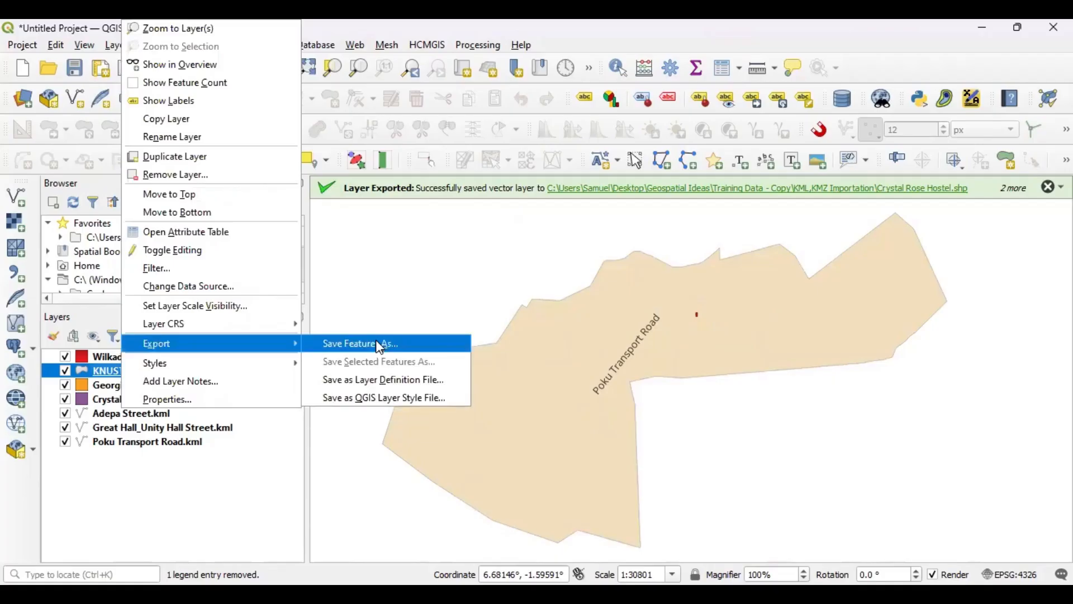
left_click(379, 348)
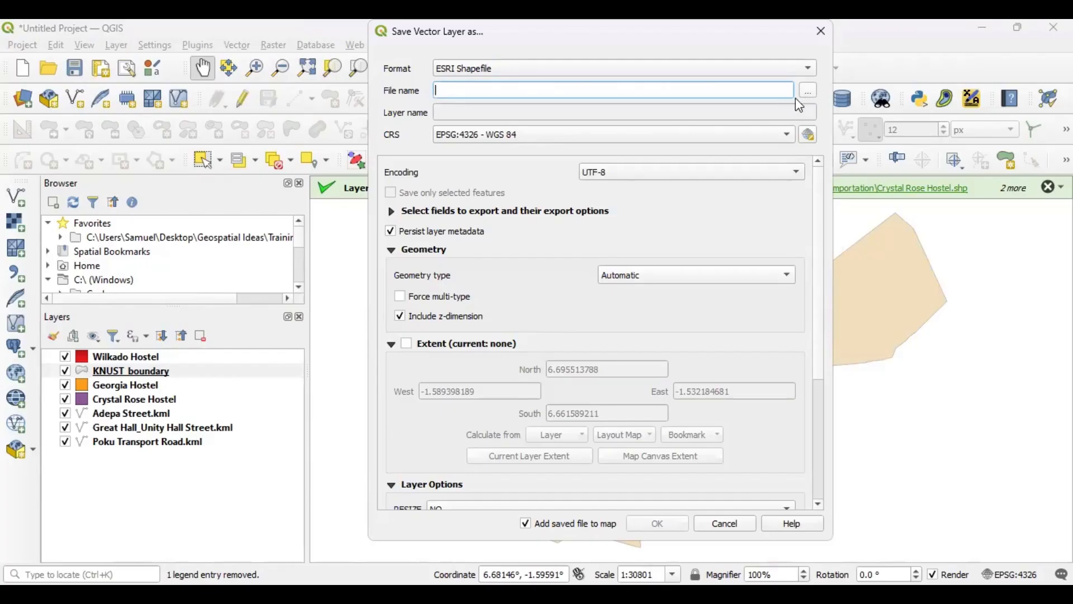
left_click(808, 90)
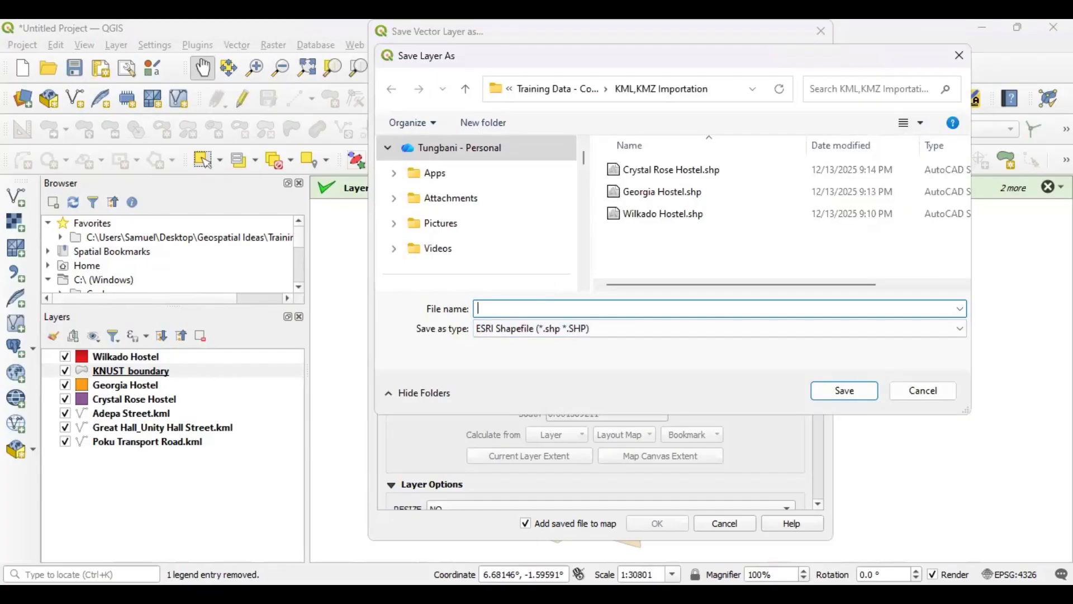
Name the shapefile KNUST Boundary in the KML,KMZ Importation folder and export the layer
type("KNUST")
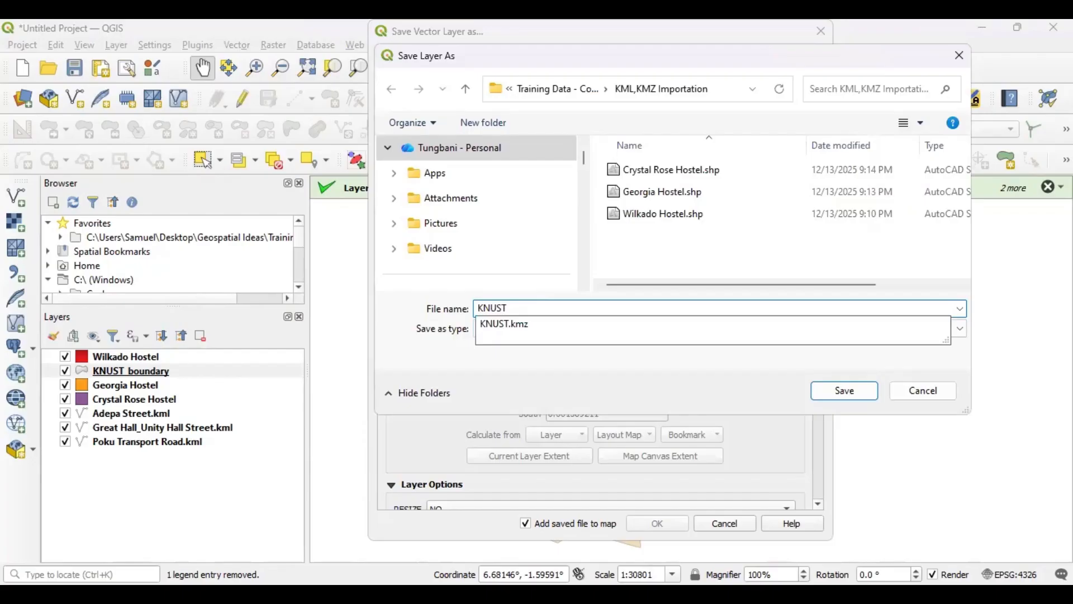
key("Return")
left_click(532, 310)
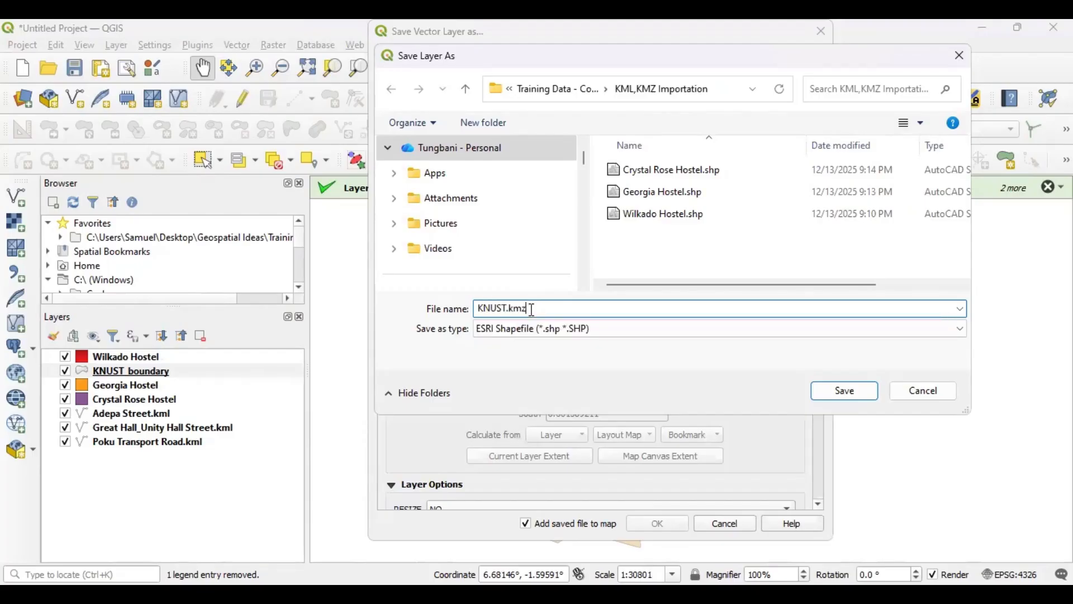
key("BackSpace")
key("BackSpace")
key("BackSpace")
key("BackSpace")
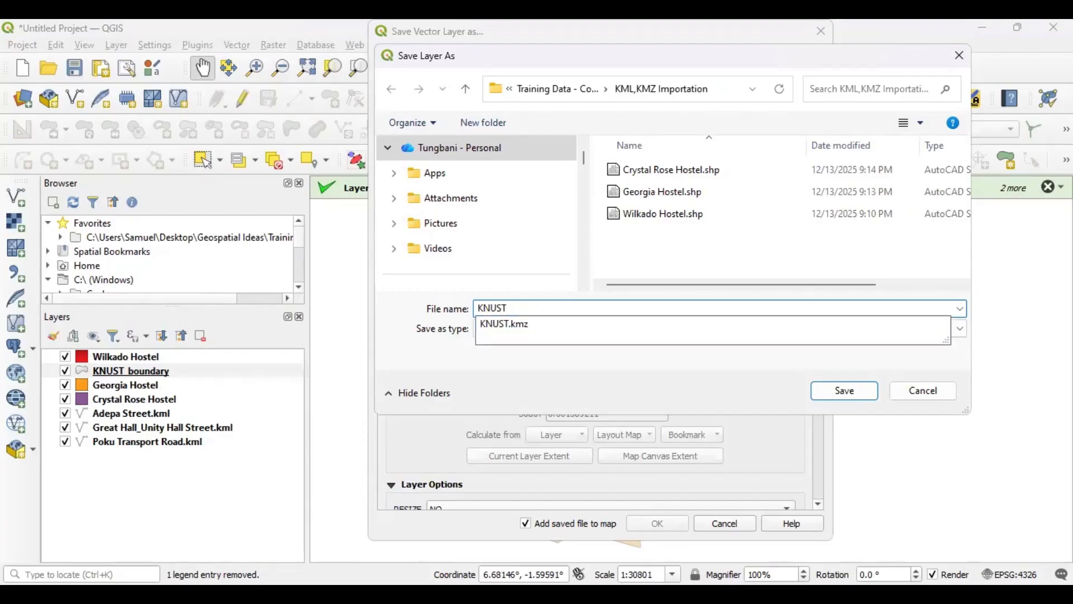
type("Boundat")
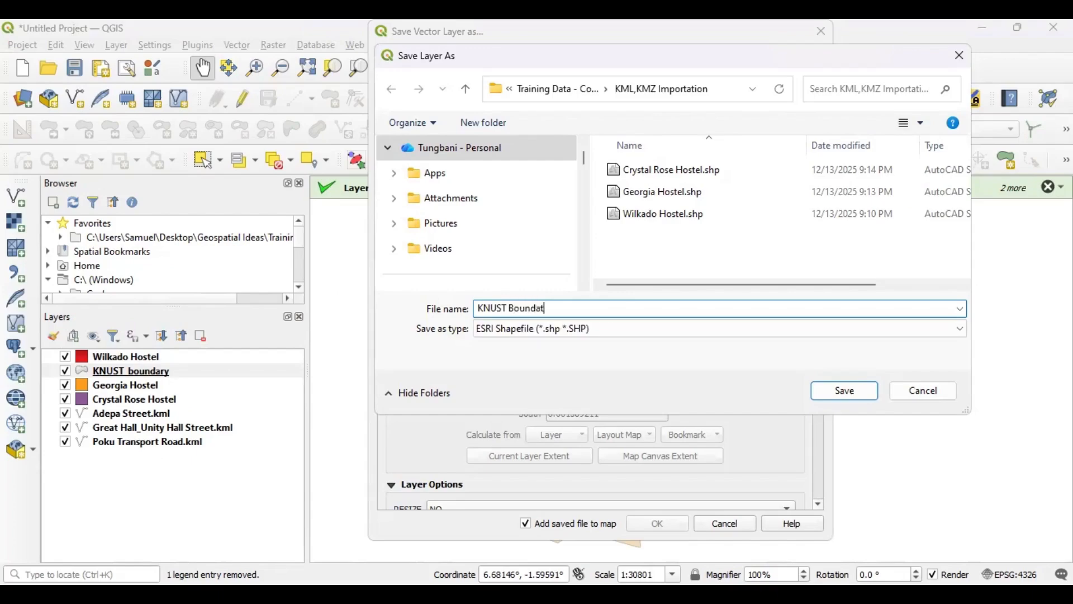
type("ry")
left_click(850, 394)
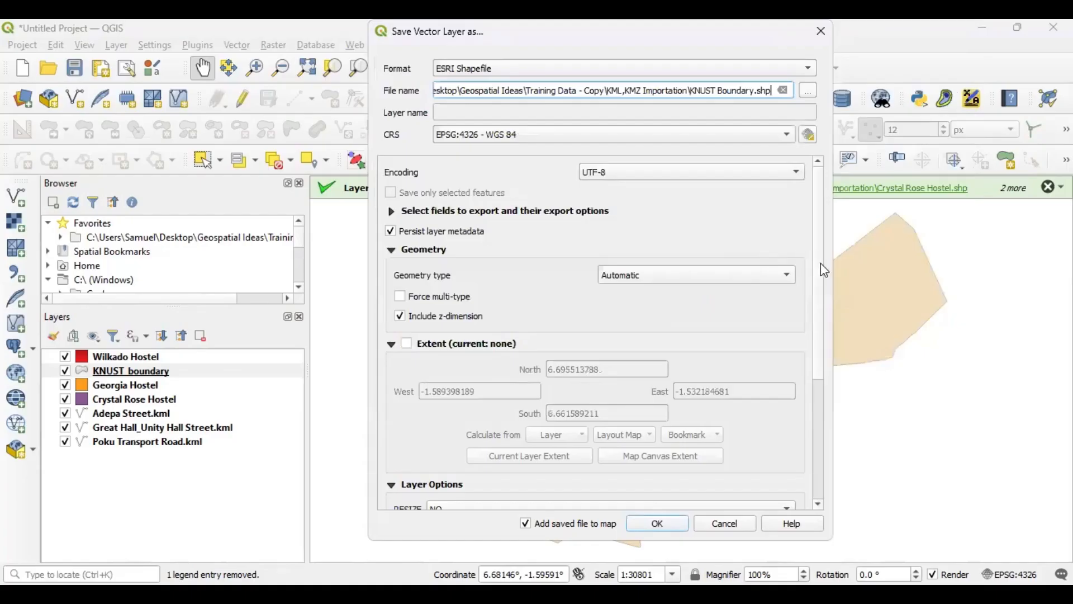
scroll(825, 446, "down", 5)
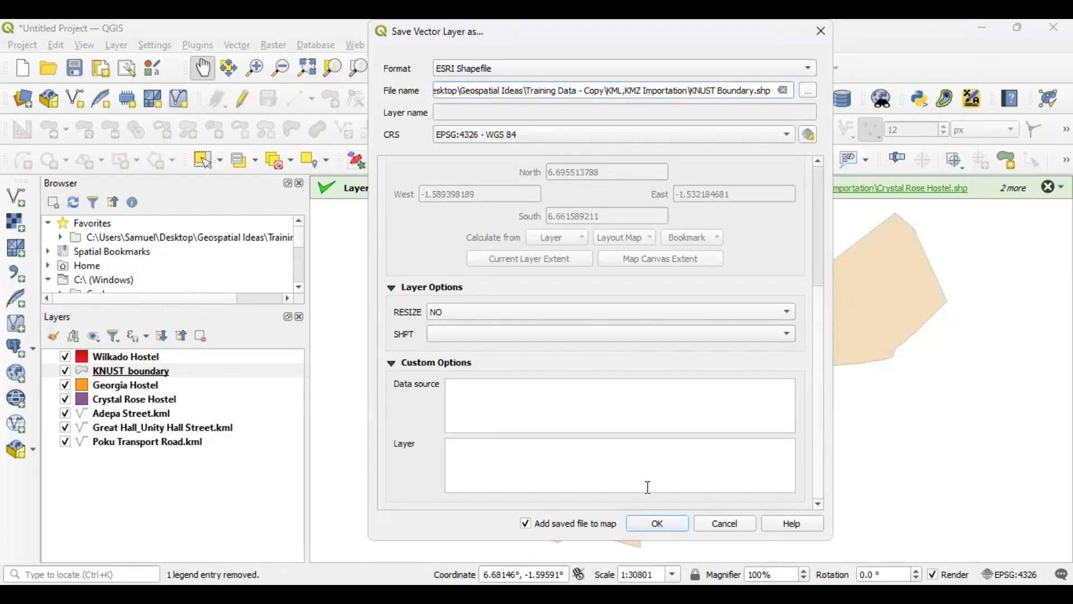
left_click(659, 530)
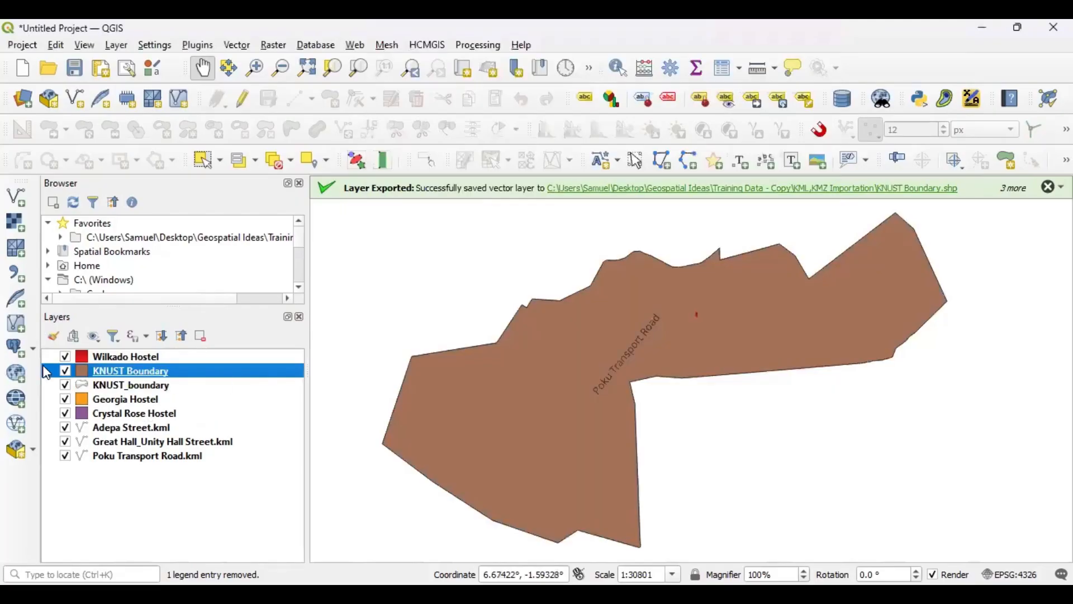
Remove the original KNUST_boundary layer from the project, keeping the exported KNUST Boundary shapefile
left_click(118, 385)
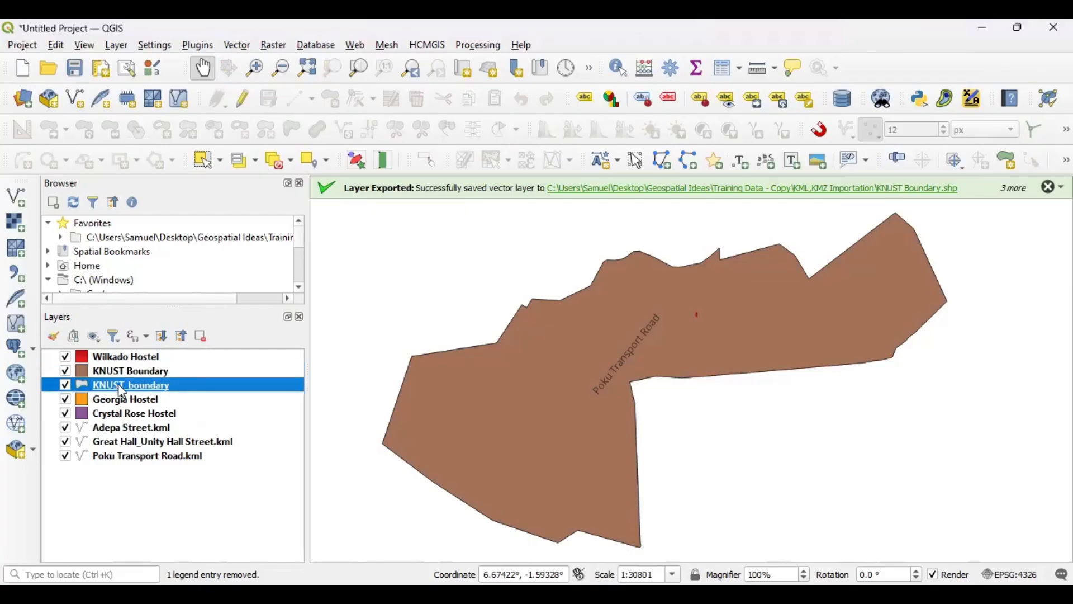
left_click(201, 336)
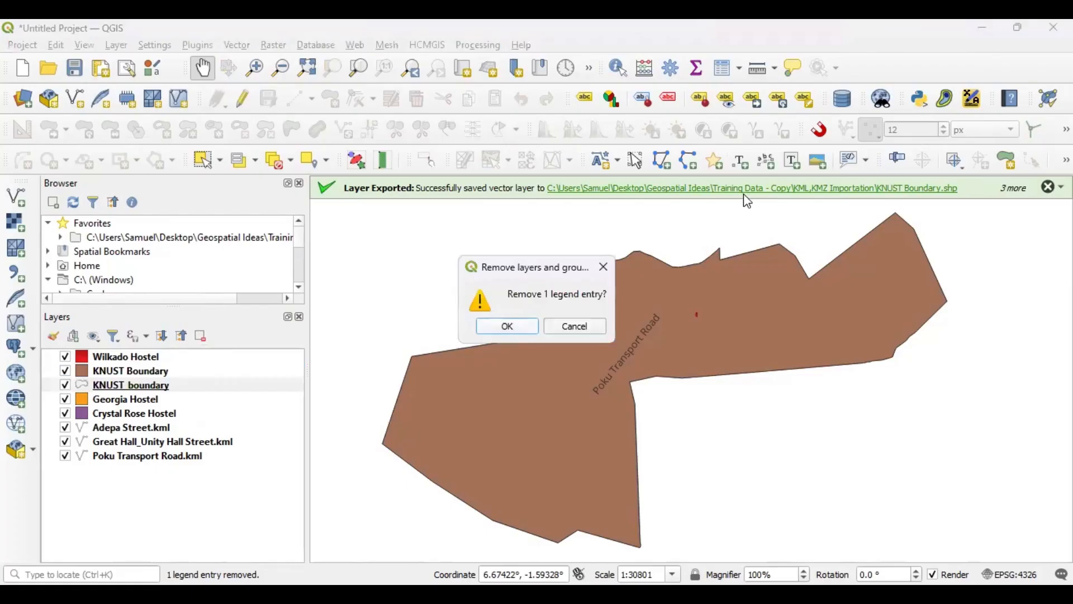
left_click(515, 327)
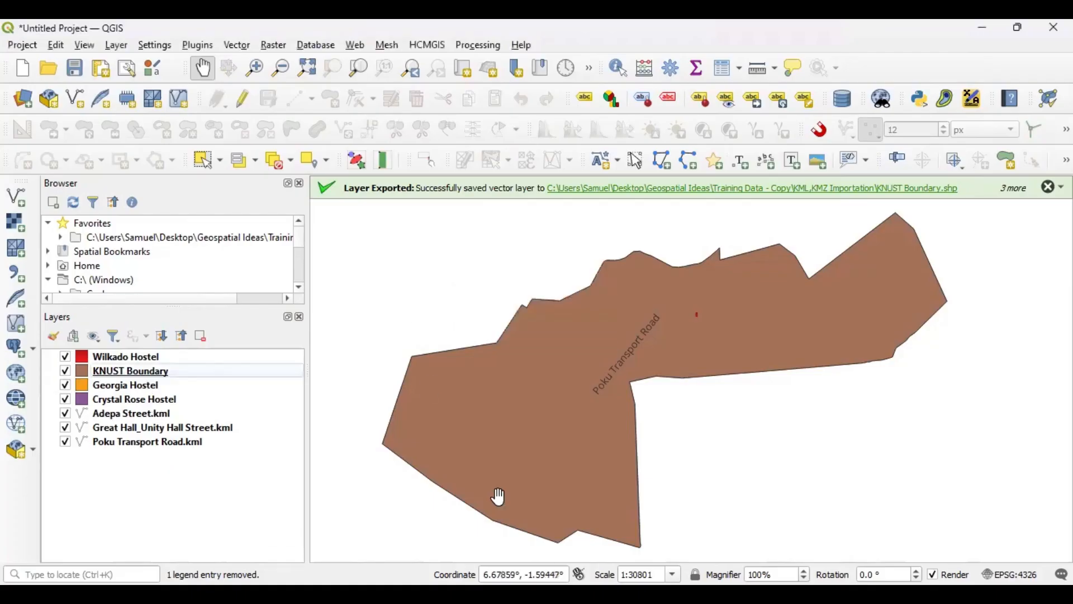
Style the KNUST Boundary layer with the outline black preset symbol in place of its solid fill
left_click(86, 373)
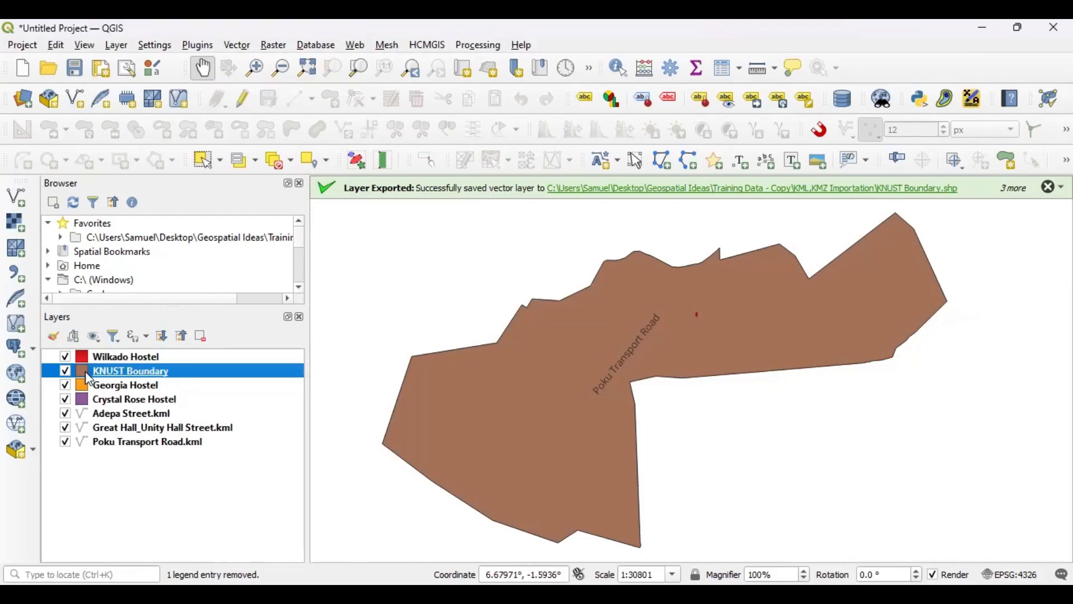
double_click(84, 371)
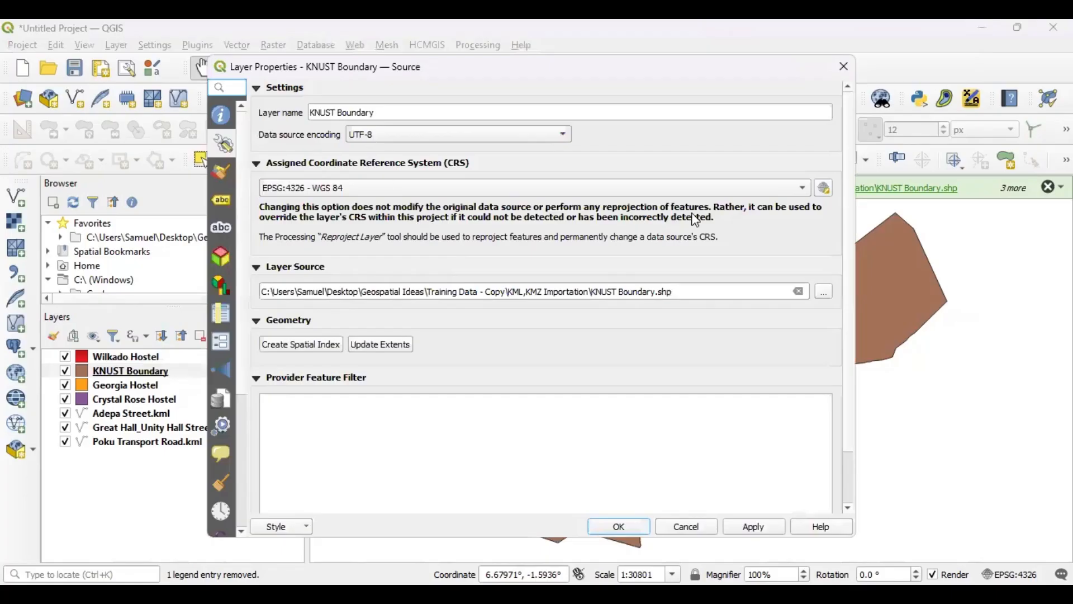
left_click(222, 173)
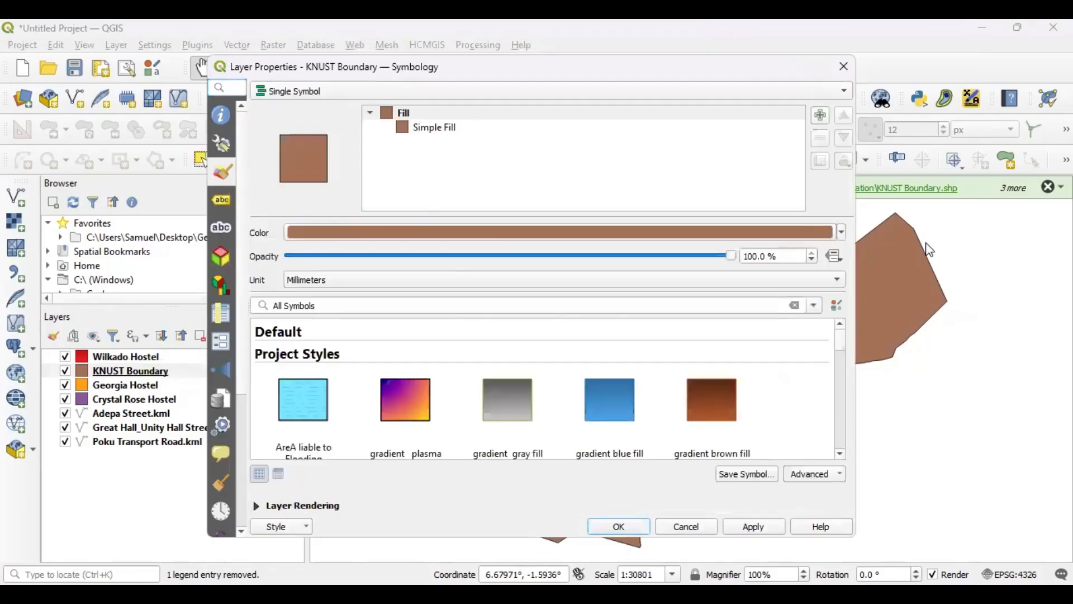
left_click(841, 233)
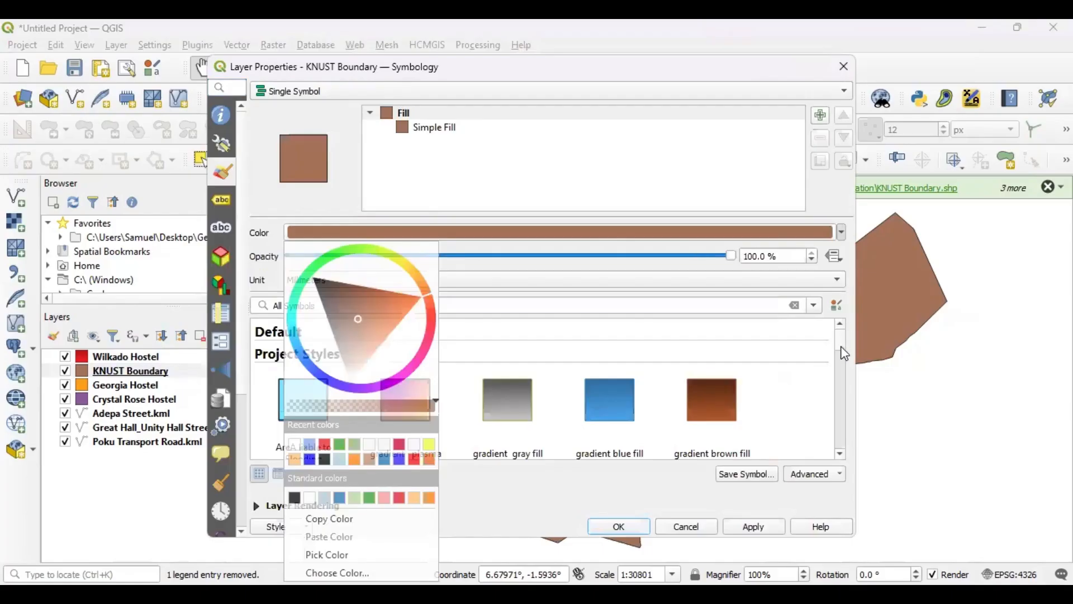
left_click_drag(840, 345, 853, 394)
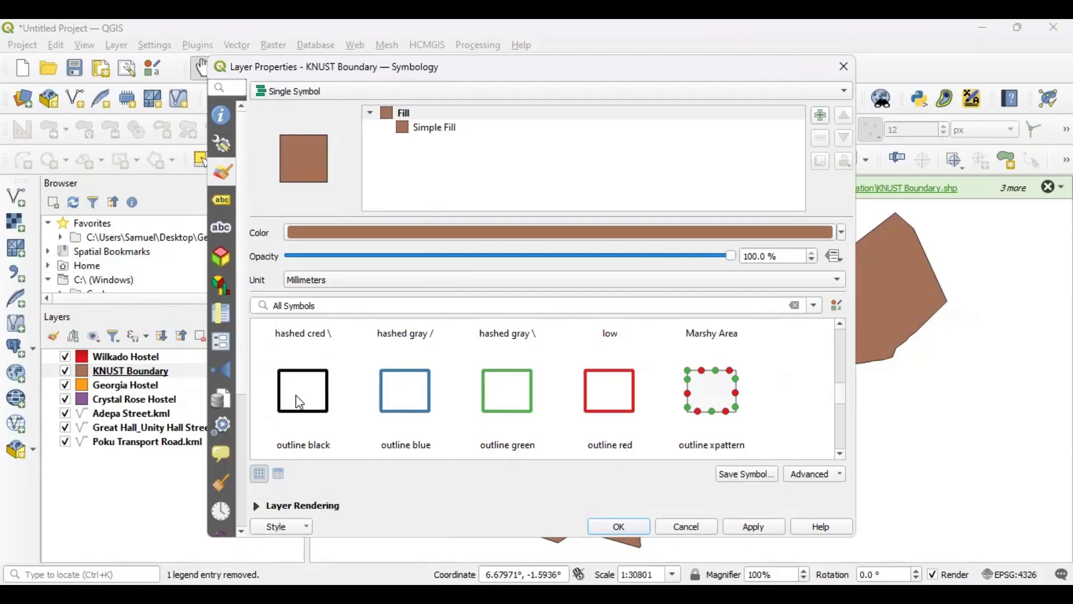
left_click(325, 408)
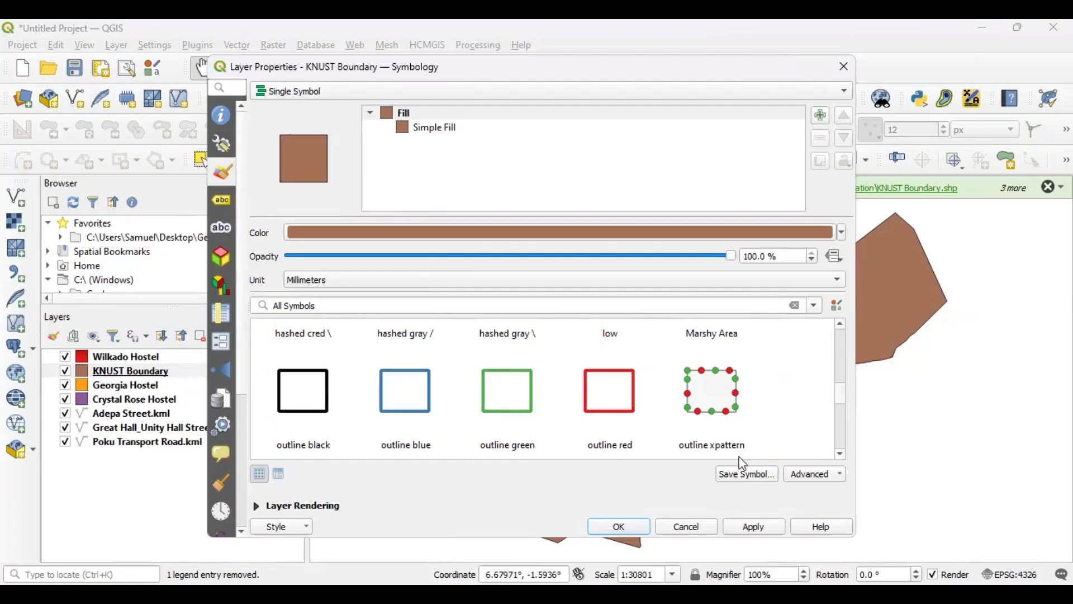
left_click(618, 526)
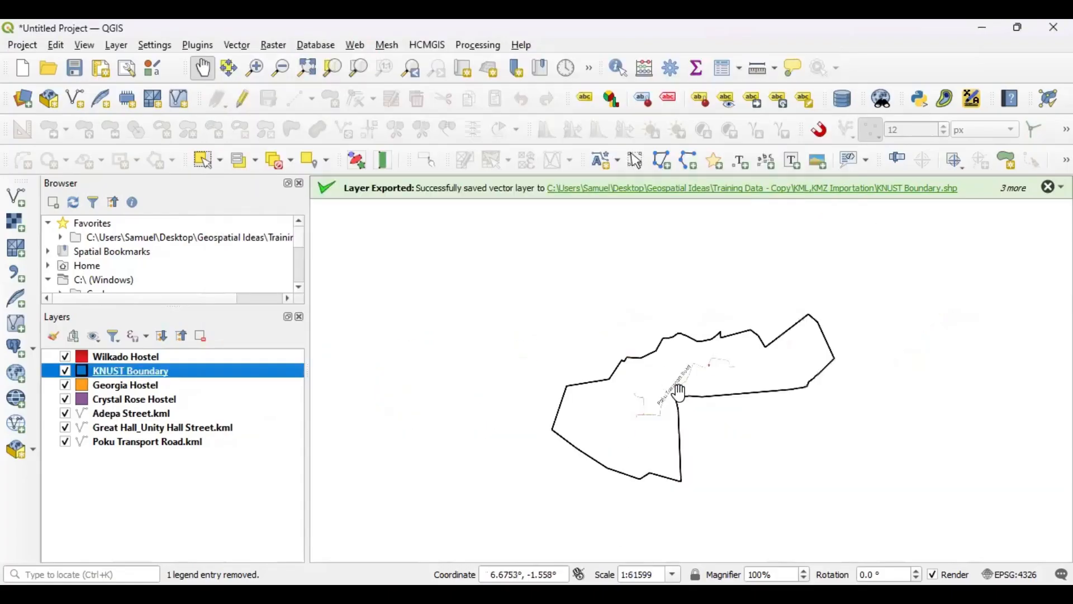
scroll(679, 393, "up", 2)
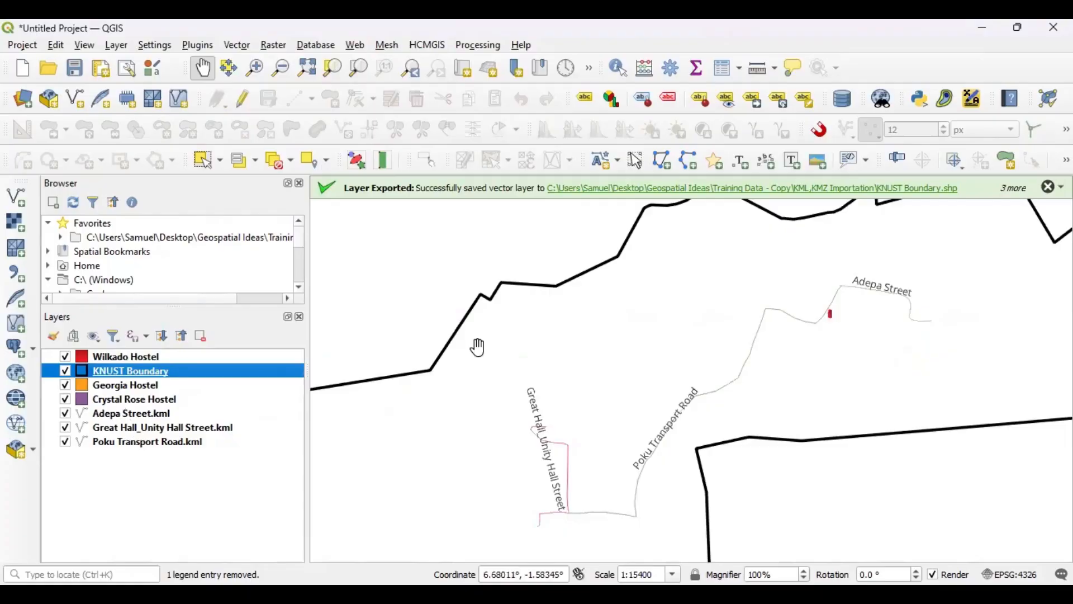
scroll(553, 346, "down", 1)
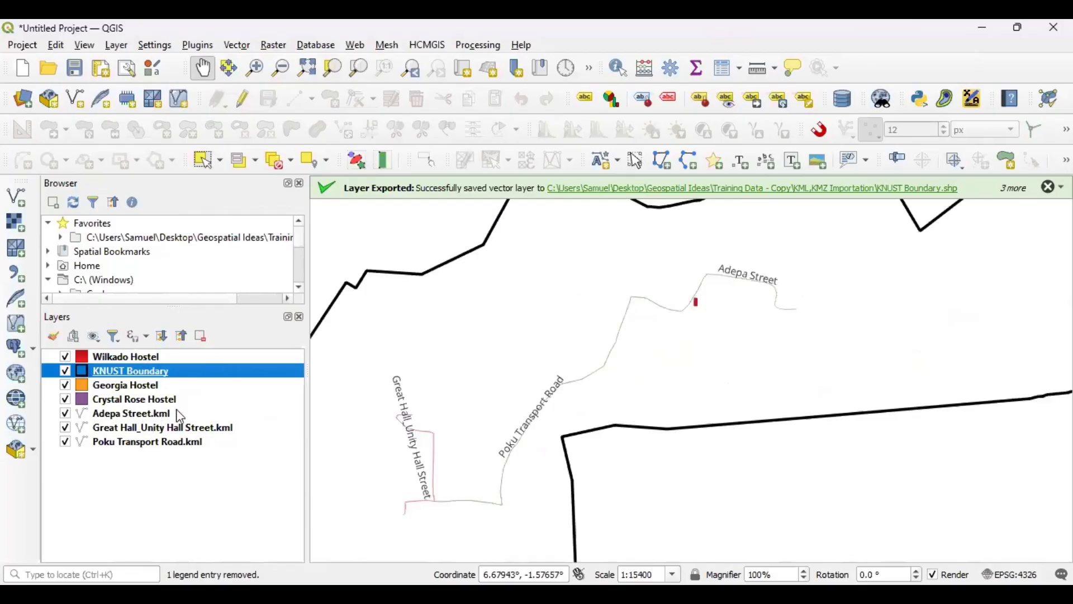
Start exporting the Adepa Street.kml features as an ESRI Shapefile named Adepa Street in the KML,KMZ Importation folder
right_click(179, 416)
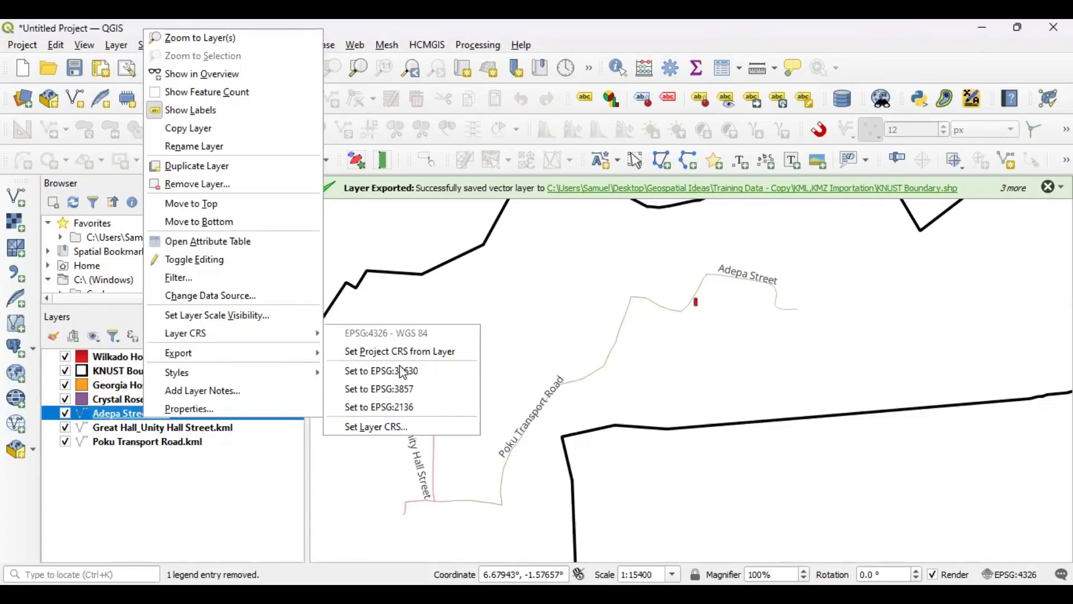
mouse_move(302, 352)
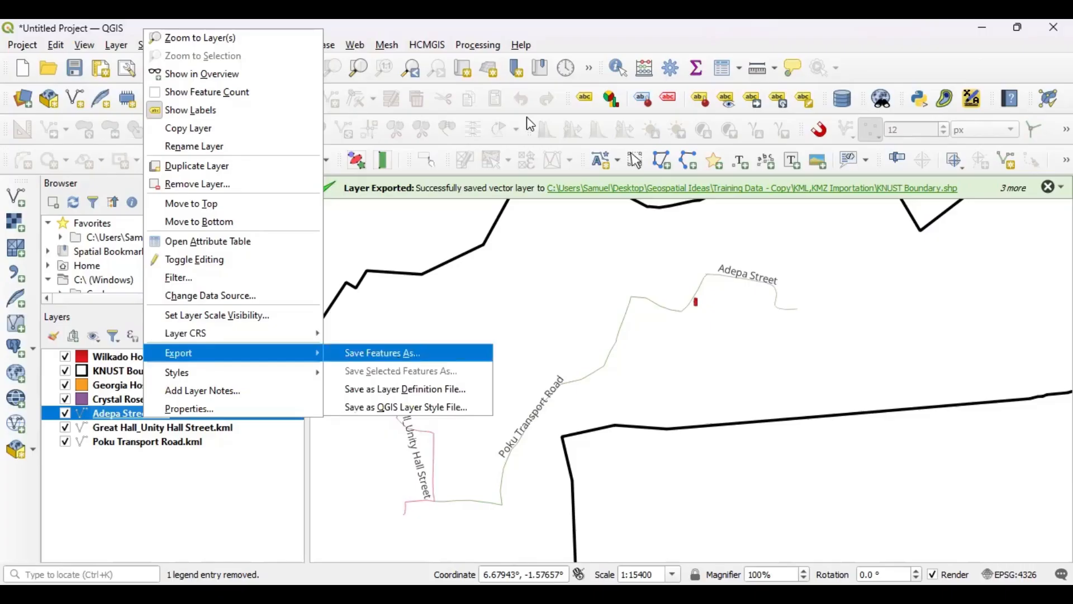
key("Return")
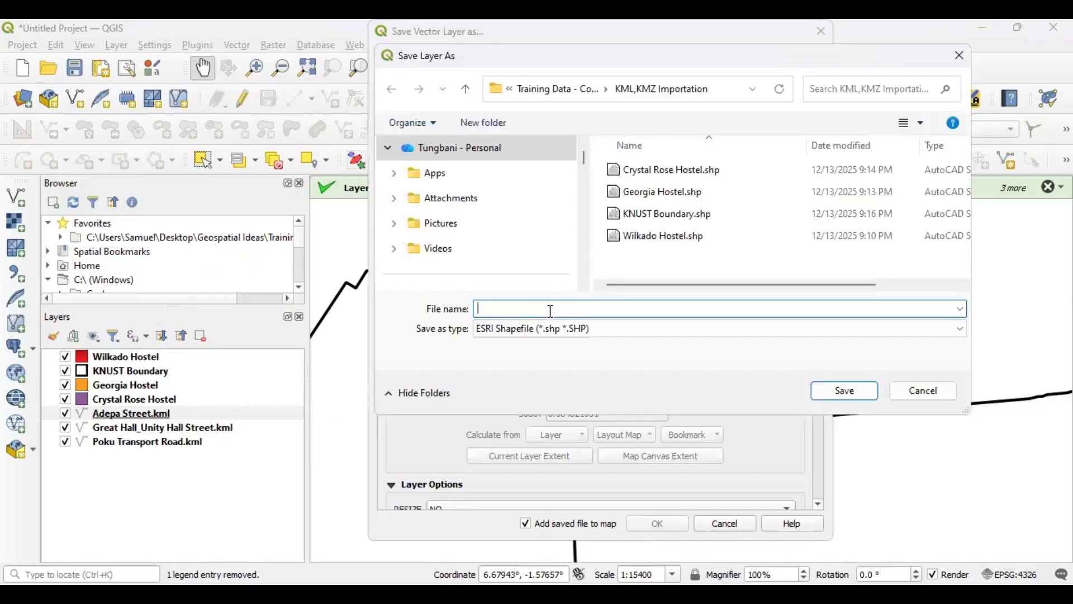
type("Ad")
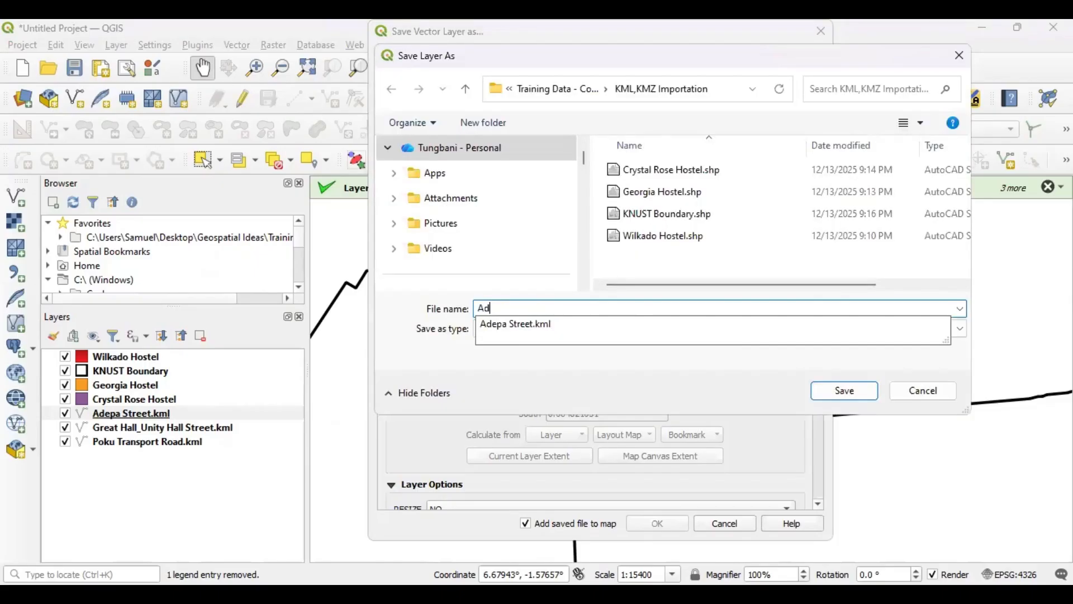
type("epa")
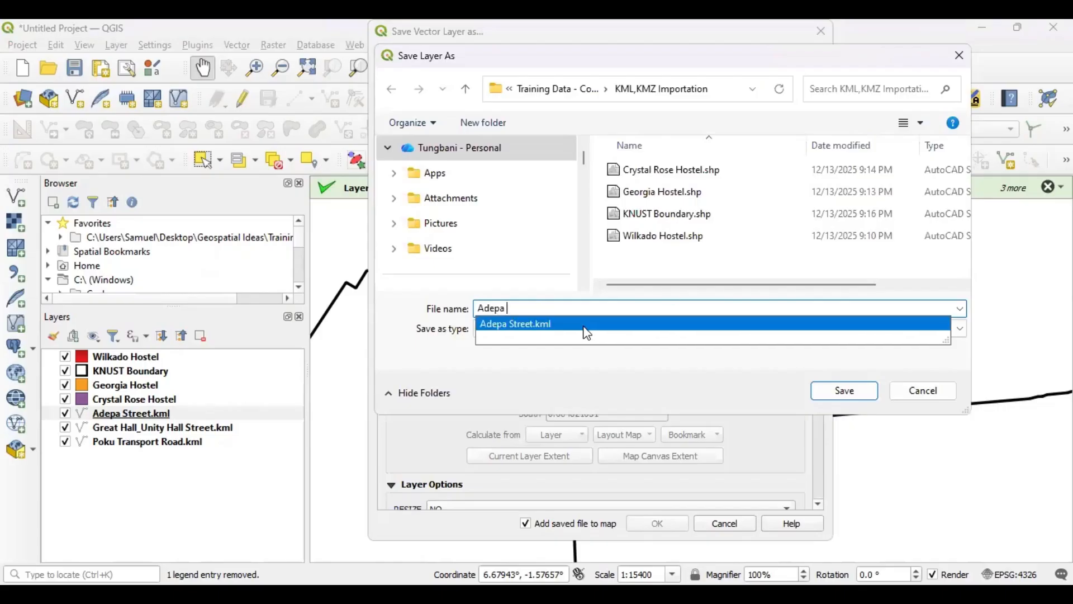
left_click(561, 329)
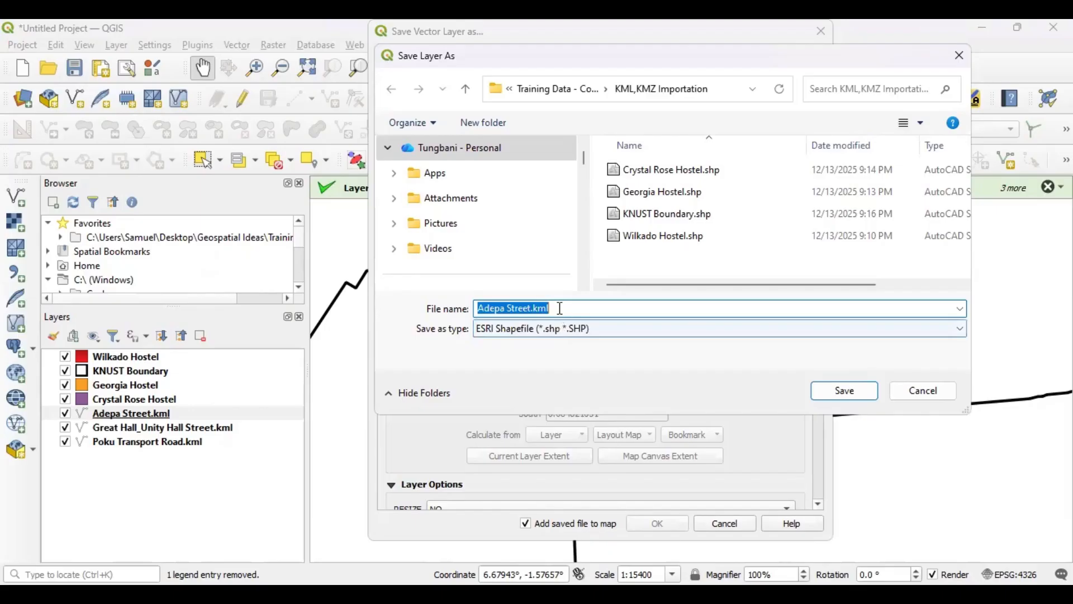
left_click(560, 308)
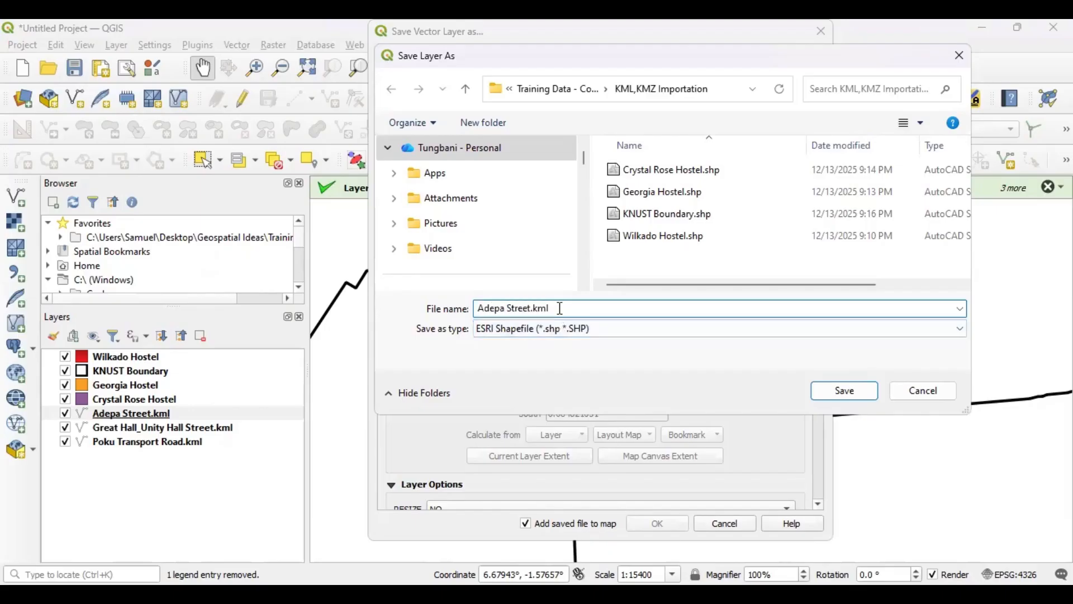
key("BackSpace")
key("BackSpace")
key("BackSpace")
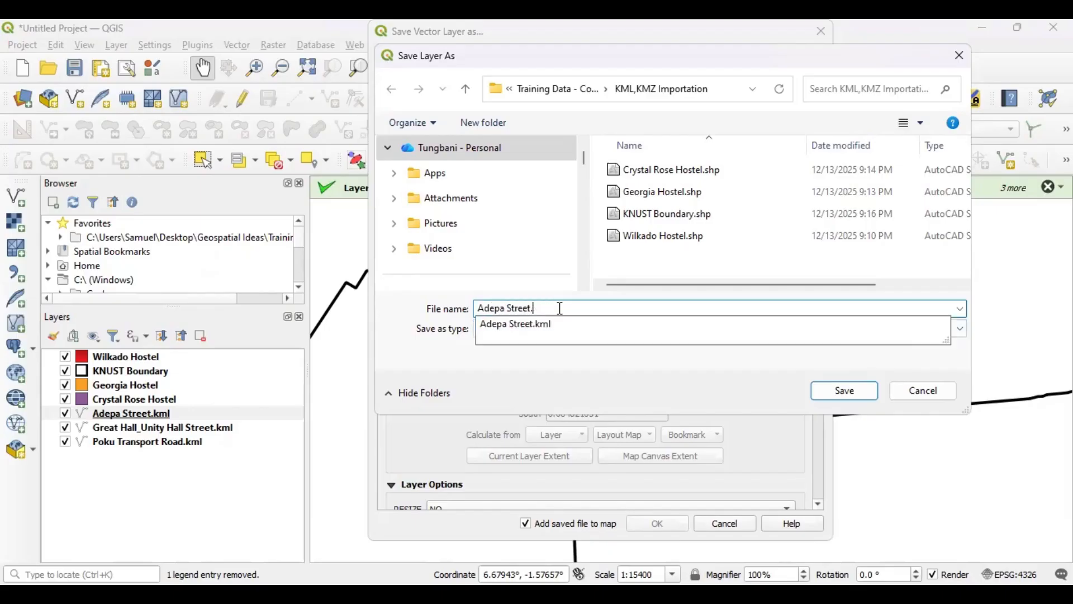
key("BackSpace")
left_click(865, 391)
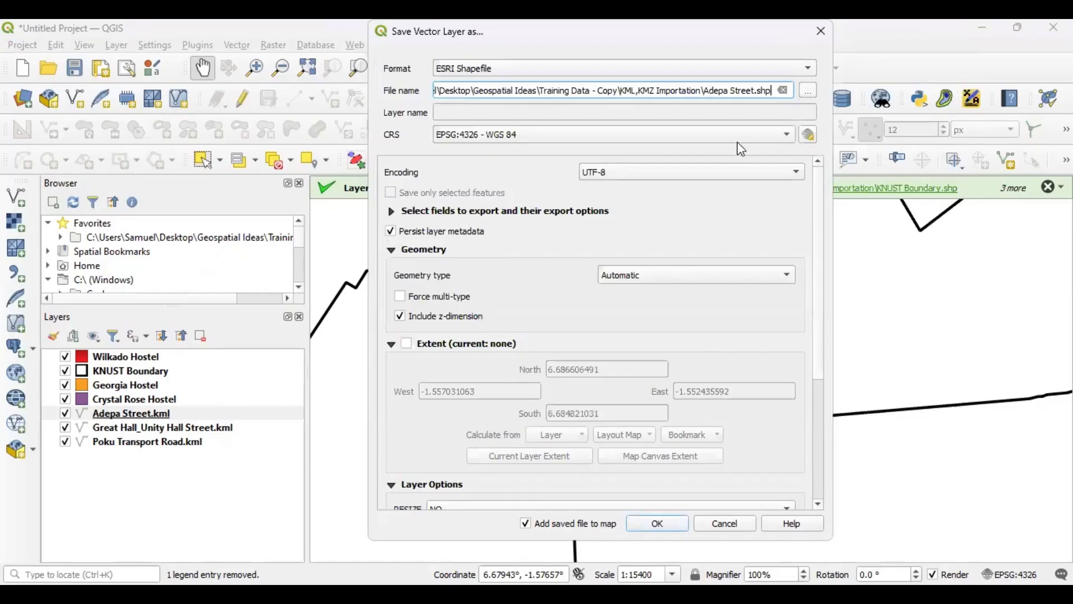
Set the export CRS to EPSG:32630 - WGS 84 / UTM zone 30N and export the Adepa Street shapefile
left_click(575, 135)
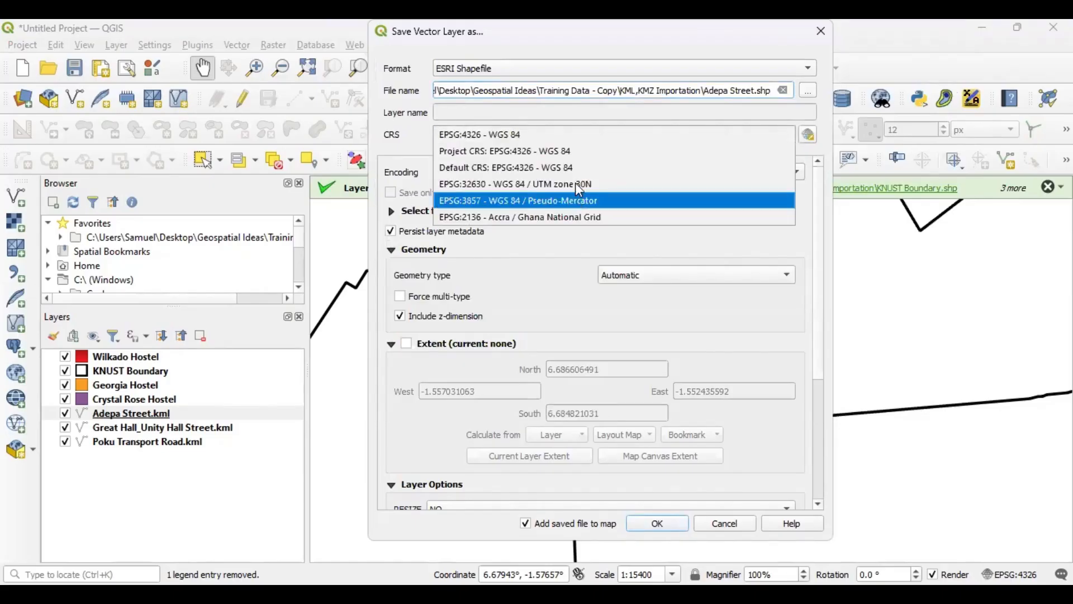
left_click(576, 184)
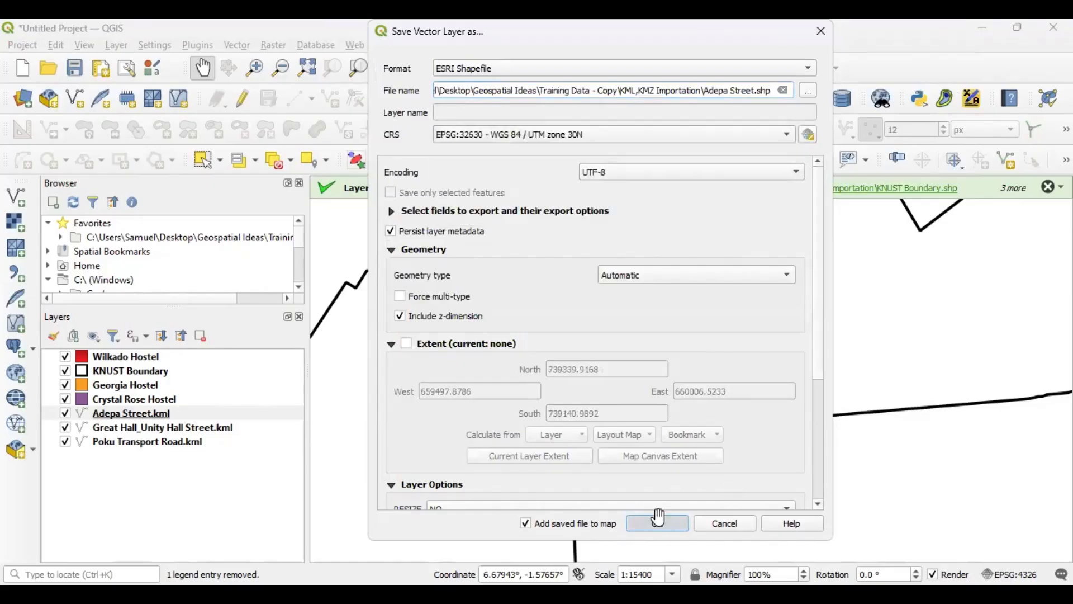
left_click(658, 517)
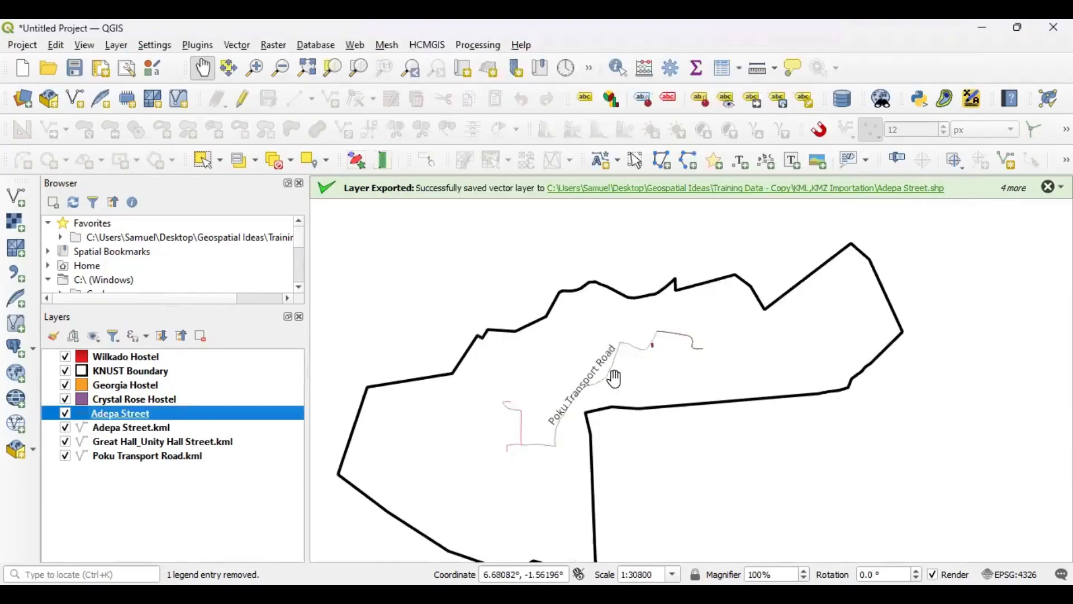
Set the stroke width of the exported Adepa Street layer's simple line to 0.66 millimetres and apply the style
scroll(561, 425, "up", 1)
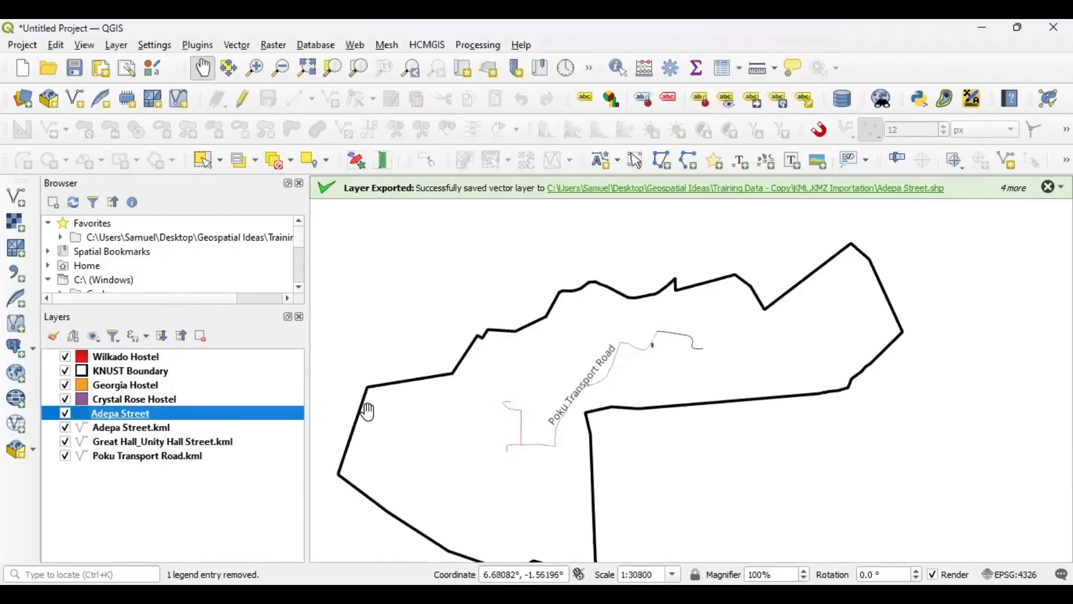
double_click(86, 419)
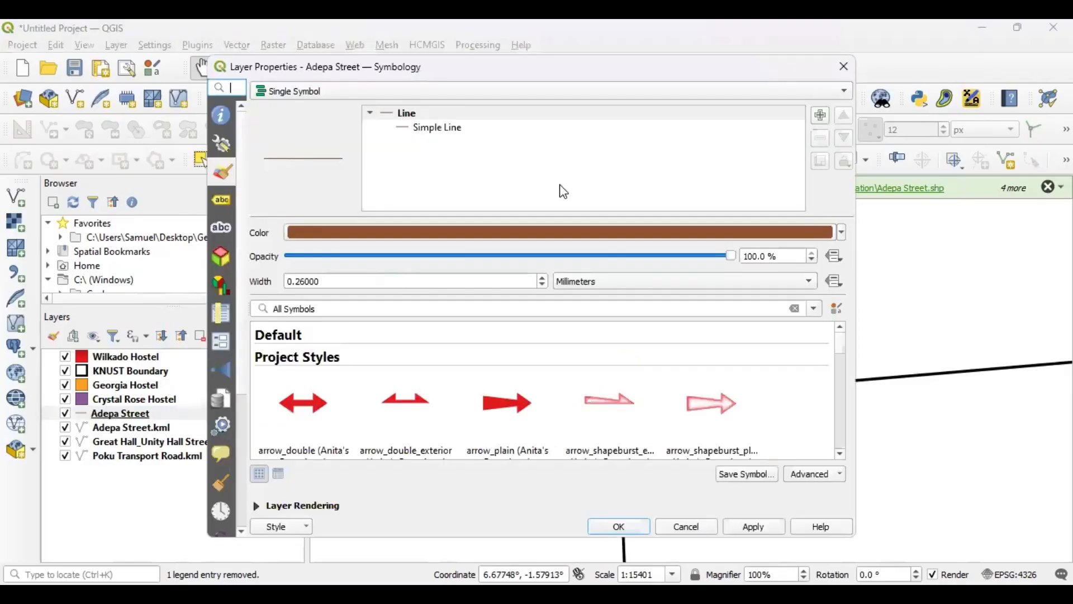
left_click(437, 127)
left_click(707, 284)
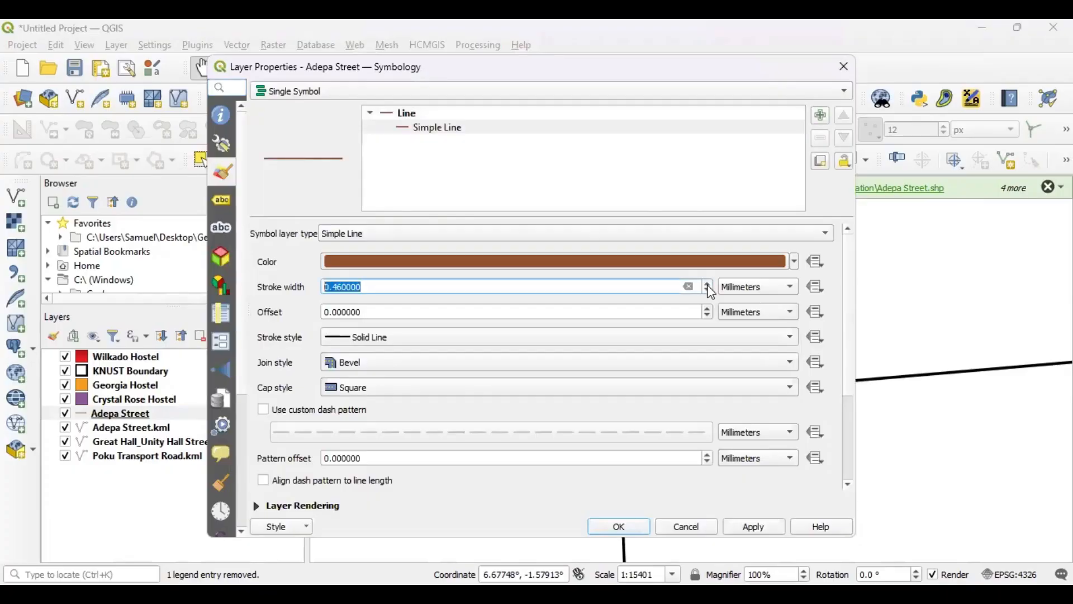
left_click(708, 285)
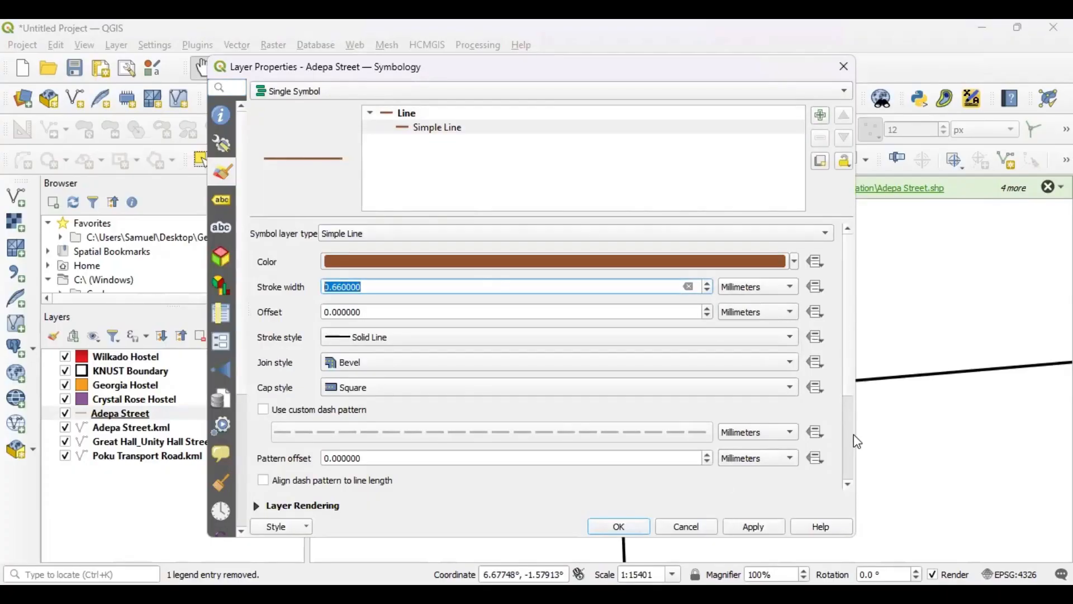
scroll(853, 454, "down", 4)
scroll(771, 268, "up", 4)
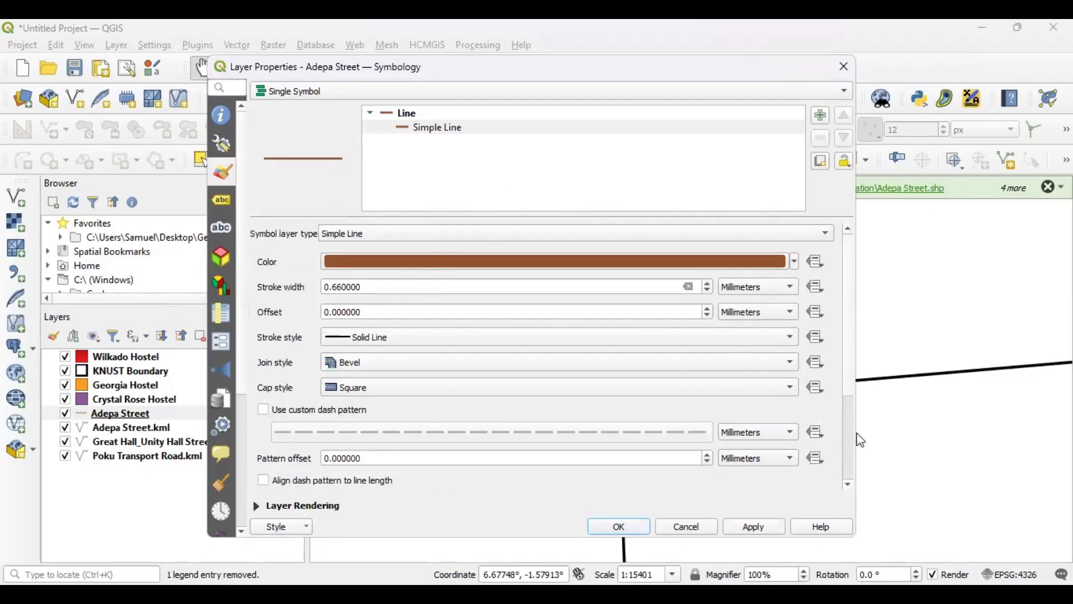
scroll(853, 441, "down", 3)
scroll(759, 337, "up", 4)
left_click(827, 234)
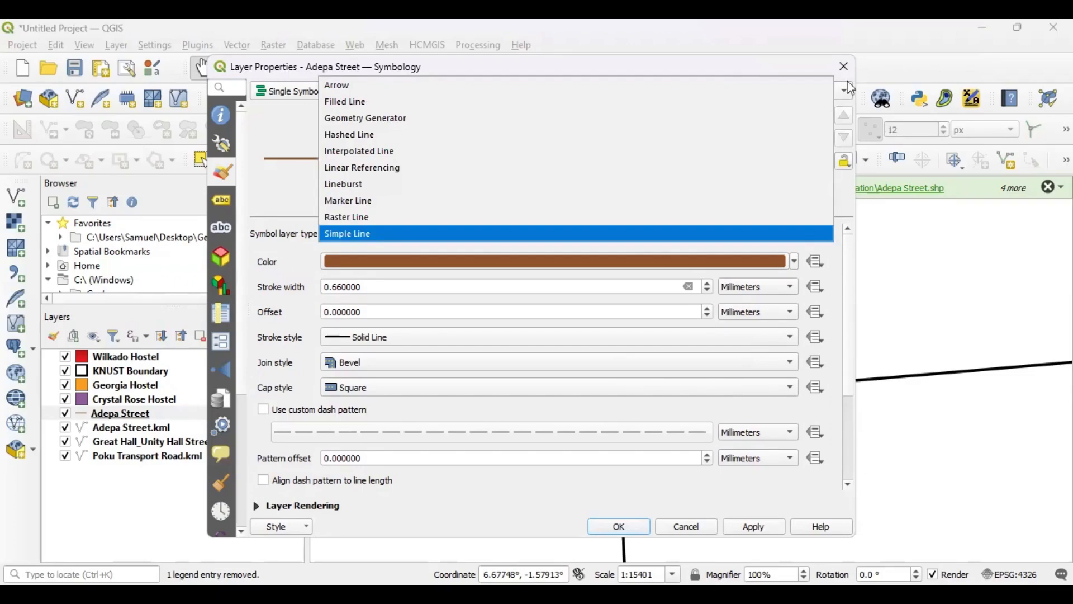
left_click(803, 71)
left_click(754, 527)
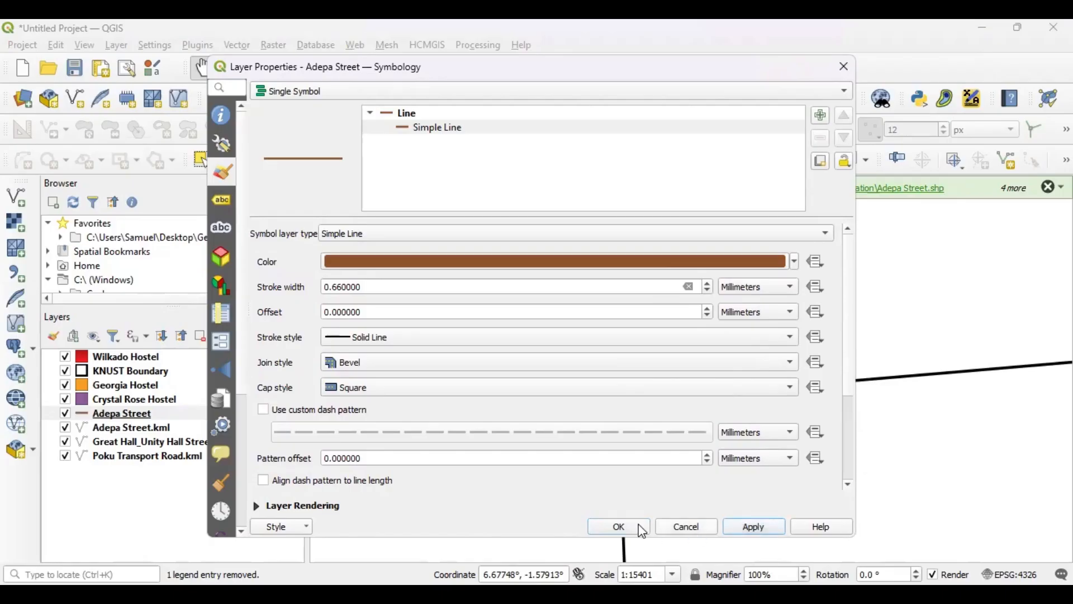
left_click(631, 528)
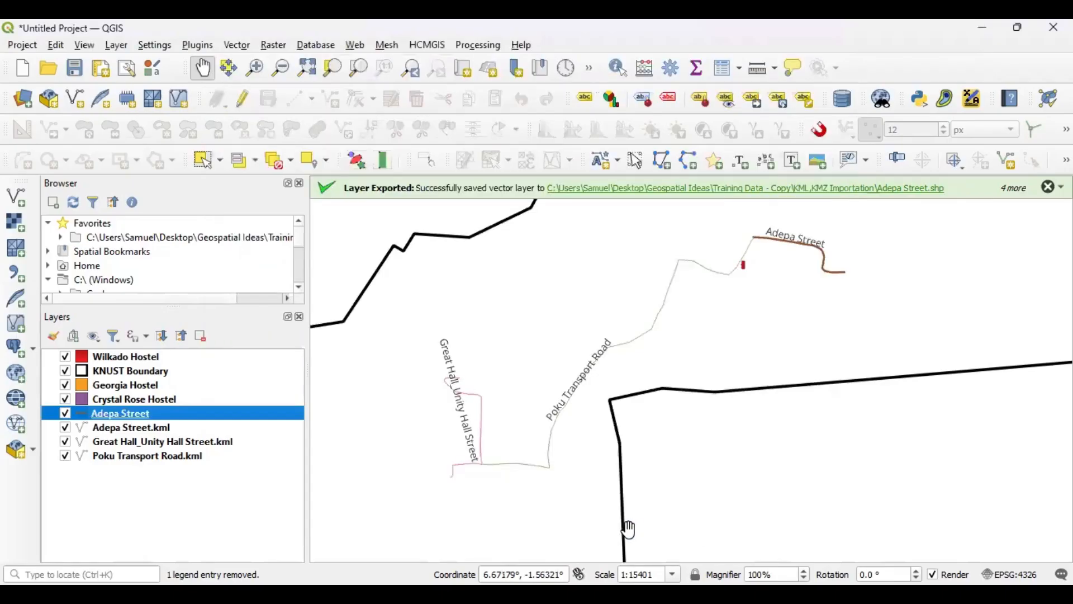
Remove the original Adepa Street.kml layer from the project, keeping the exported Adepa Street shapefile
scroll(785, 255, "up", 1)
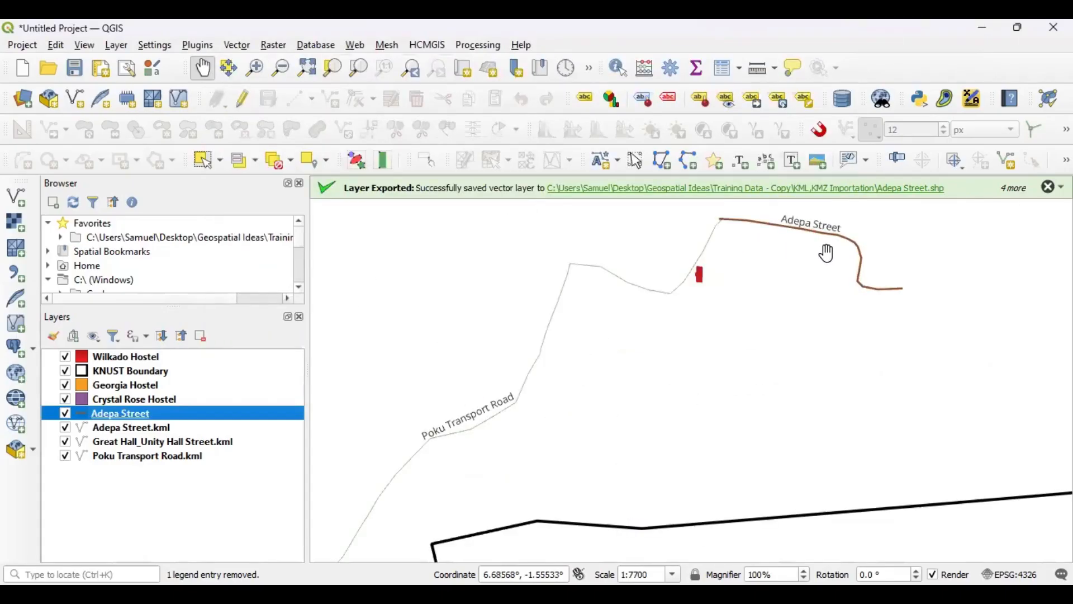
scroll(827, 253, "down", 1)
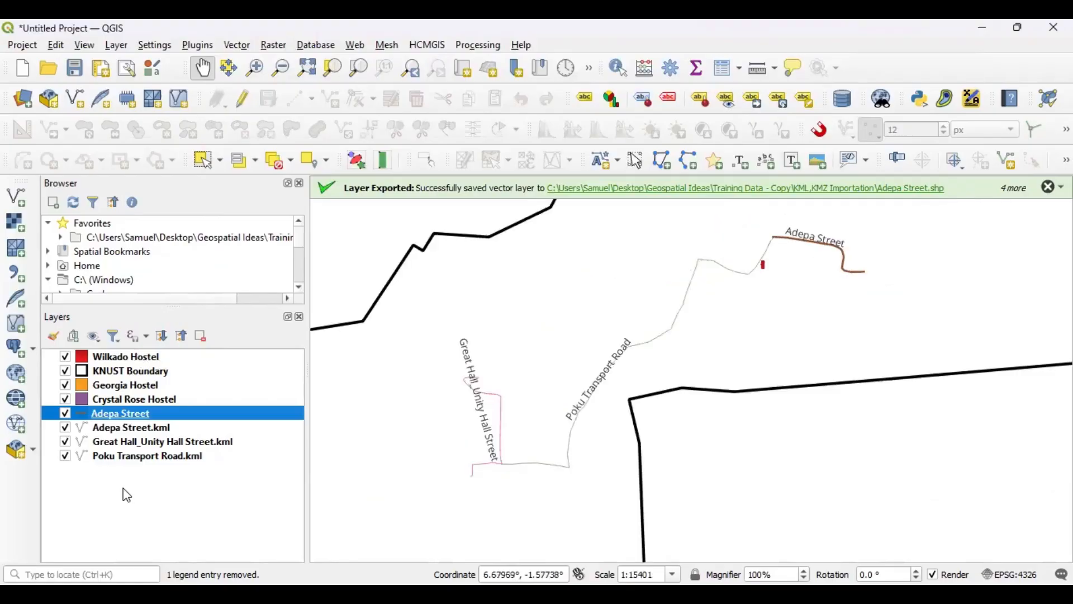
left_click(155, 428)
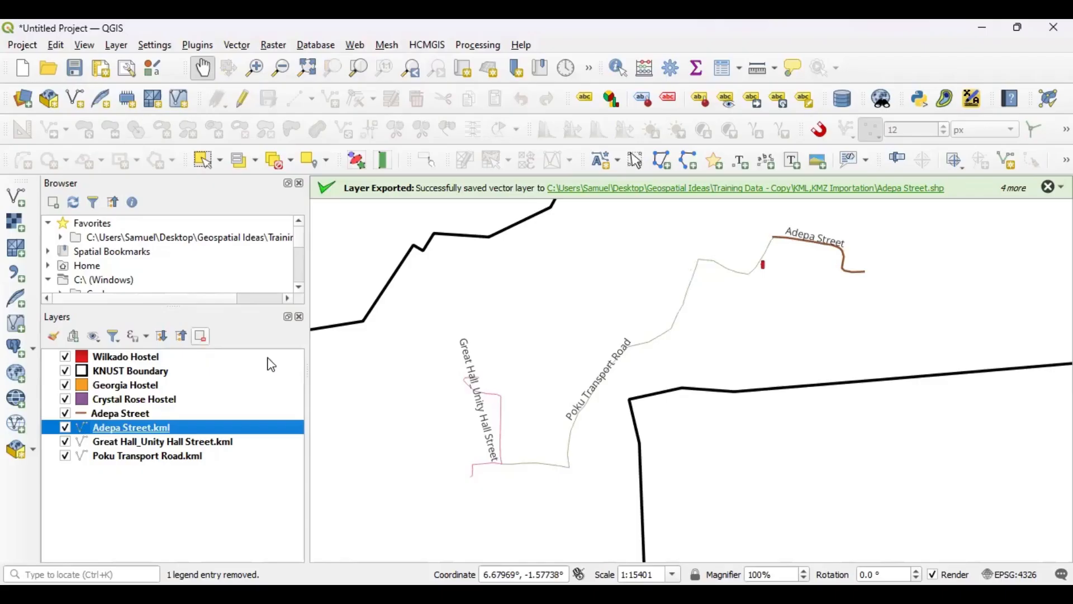
key("ctrl+d")
Start exporting the Great Hall_Unity Hall Street.kml features as an ESRI Shapefile named Great Hall_Unity Hall Street in the KML,KMZ Importation folder
right_click(164, 430)
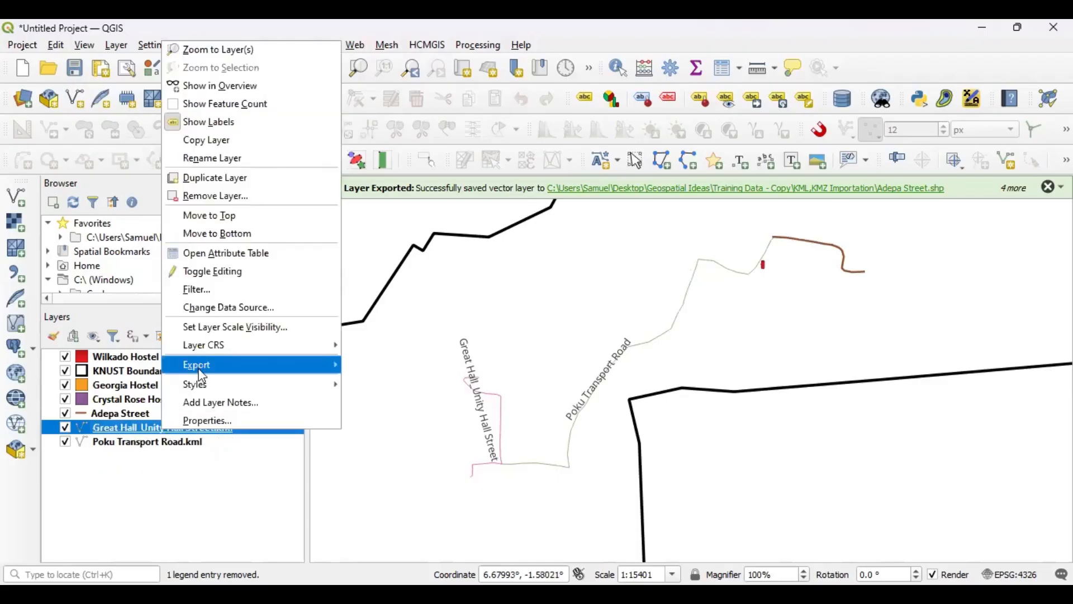
left_click(295, 370)
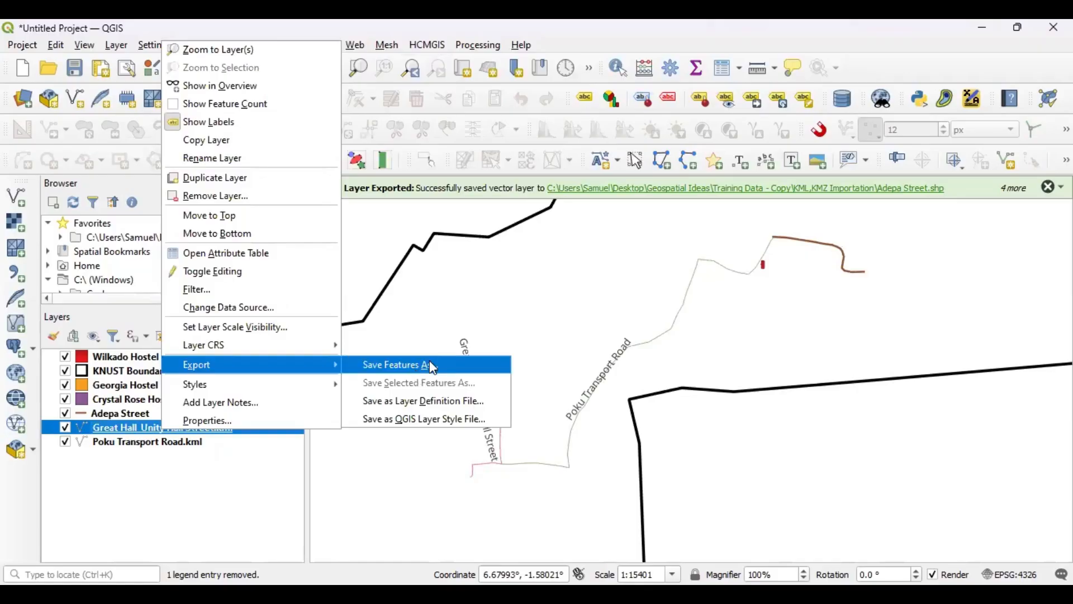
left_click(430, 363)
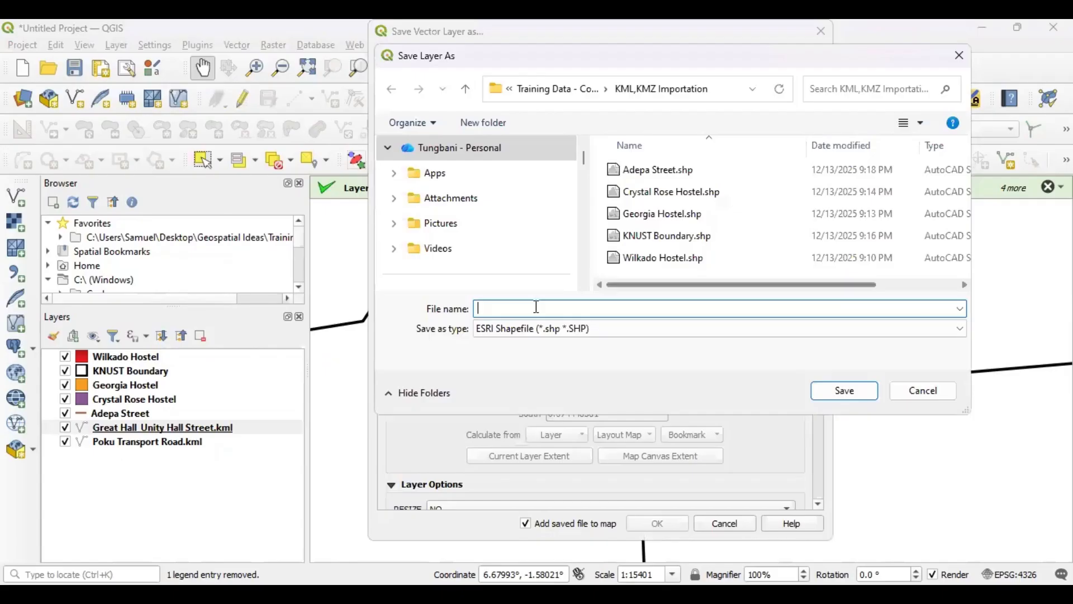
type("Gr")
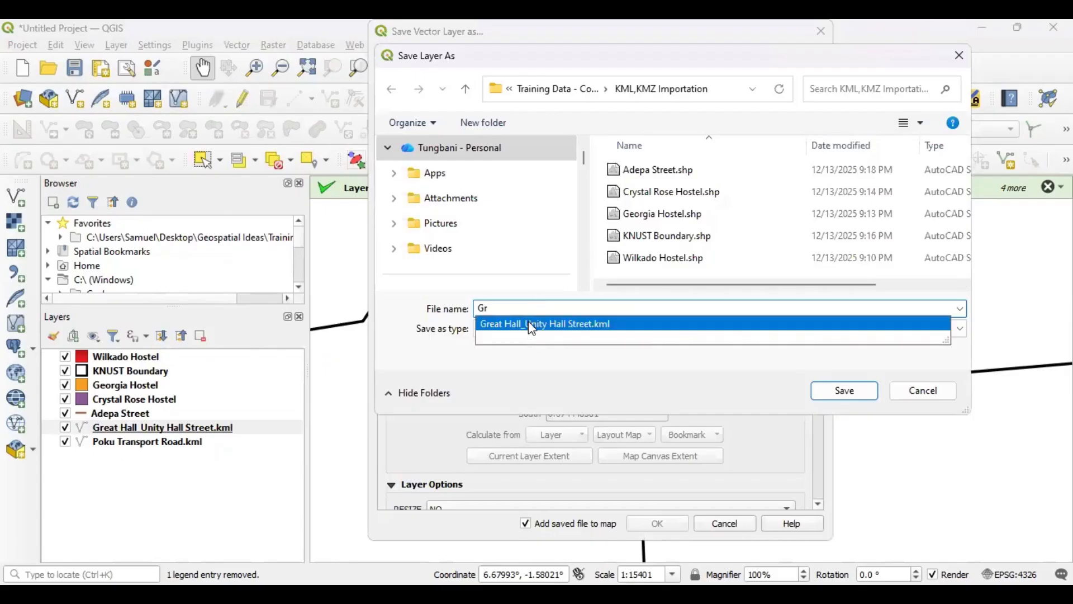
left_click(531, 324)
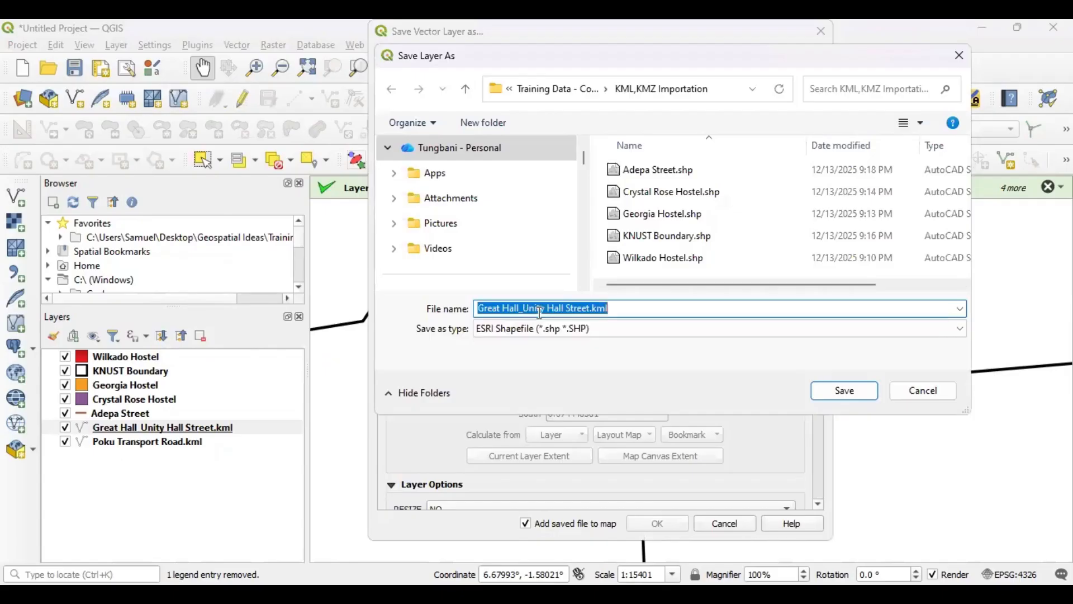
left_click(614, 311)
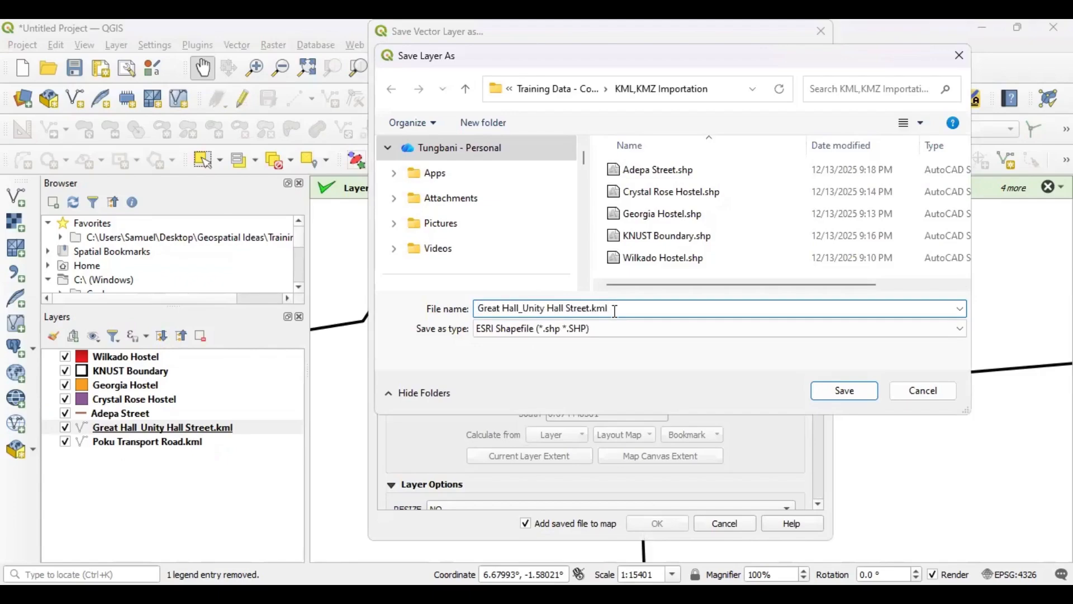
key("BackSpace")
key("BackSpace")
key("BackSpace")
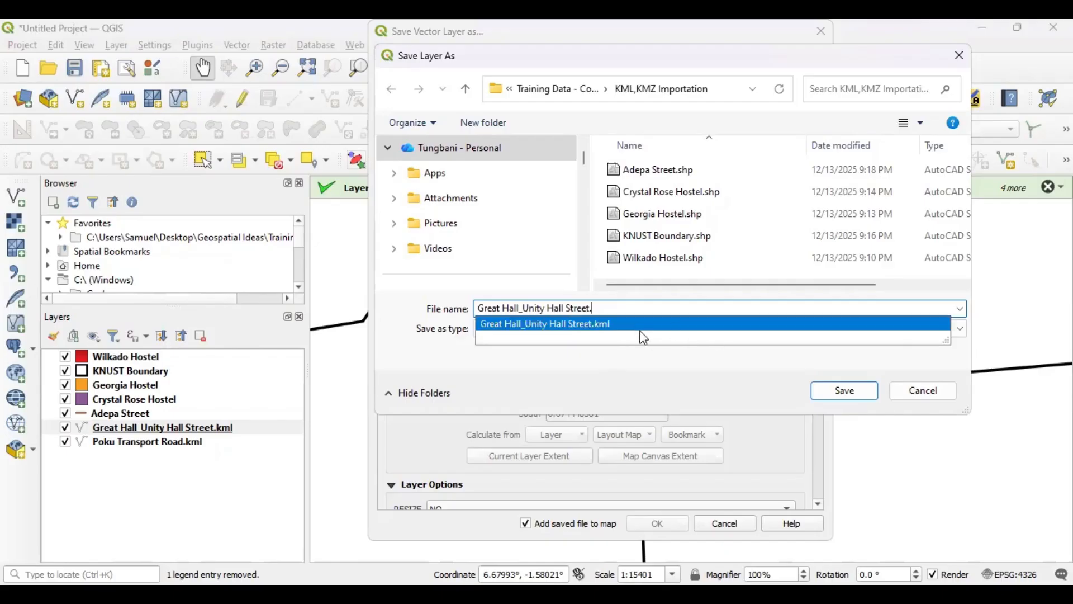
left_click(637, 362)
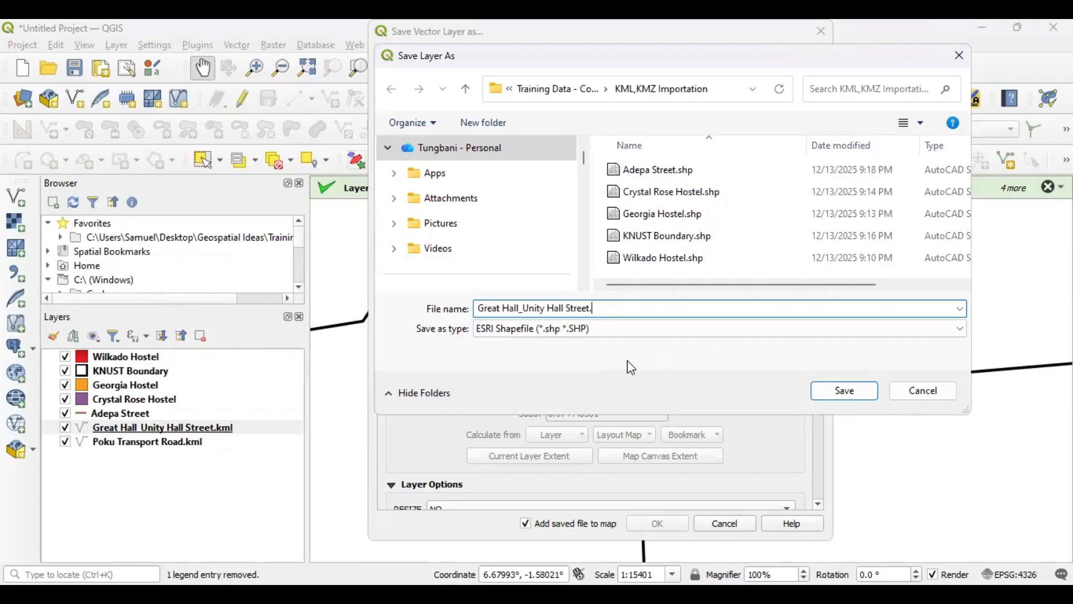
key("BackSpace")
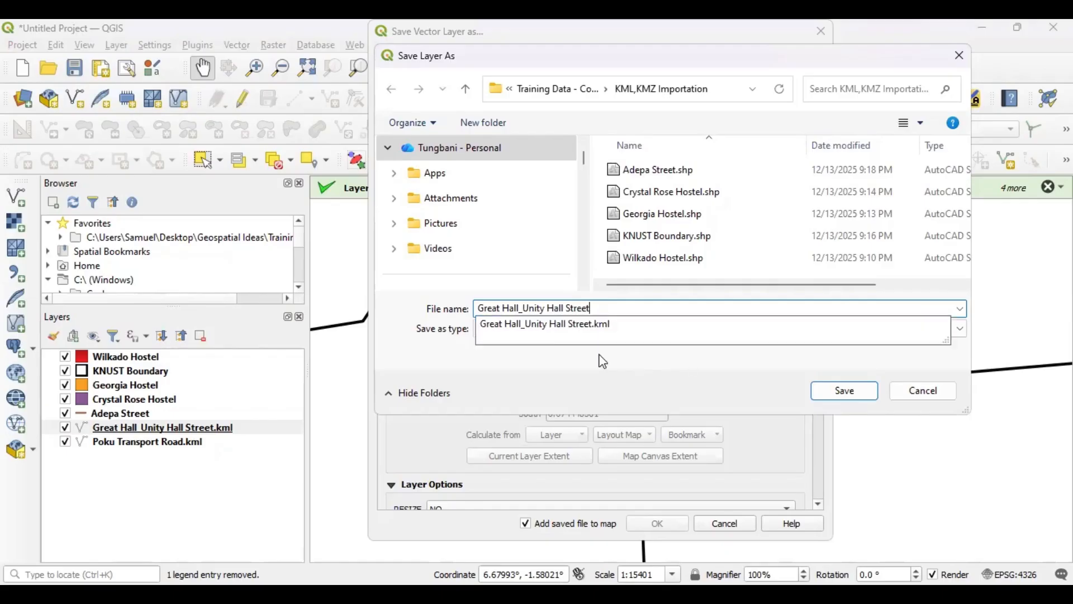
left_click(602, 361)
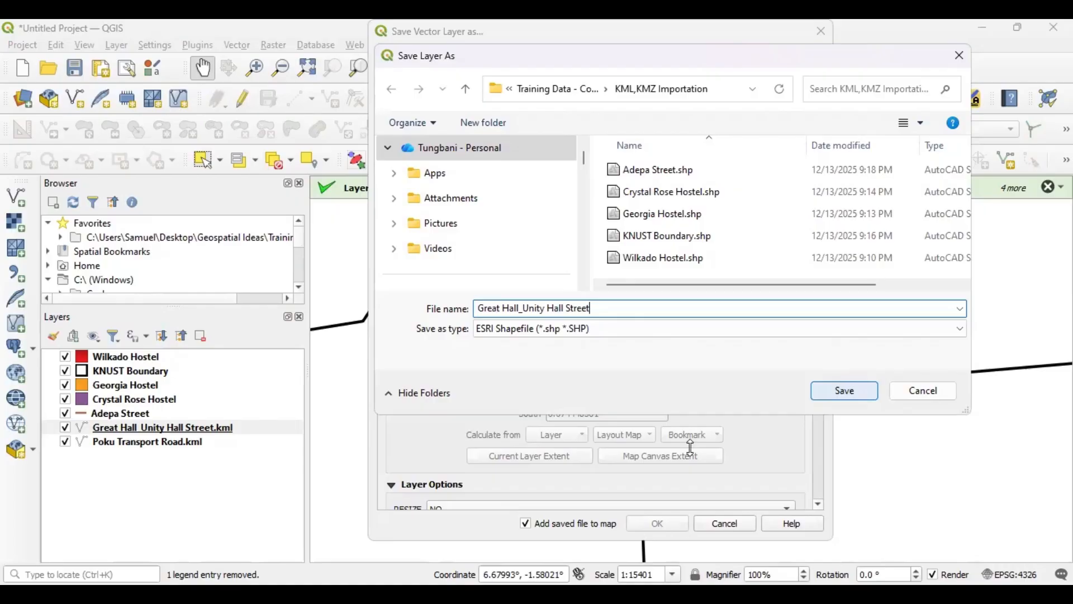
key("Return")
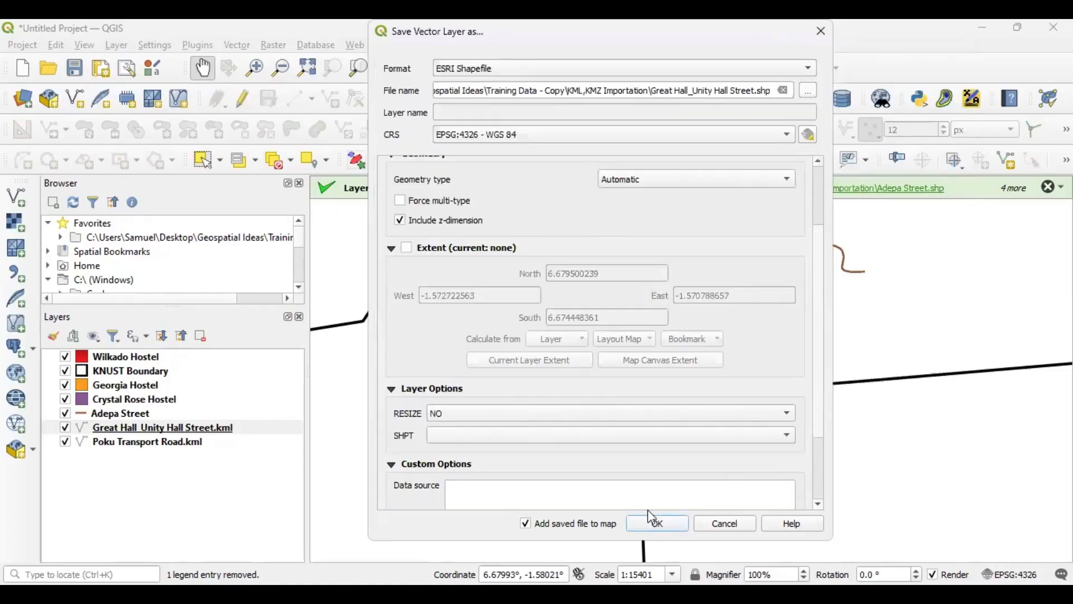
Set the export CRS to EPSG:32630 - WGS 84 / UTM zone 30N and export the Great Hall_Unity Hall Street shapefile
scroll(625, 358, "down", 1)
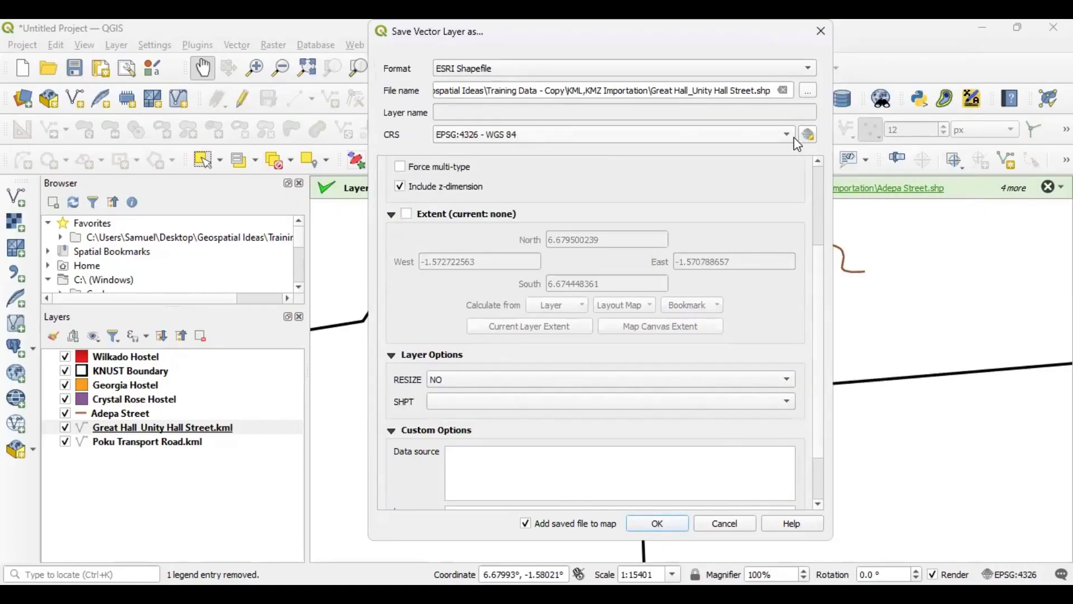
left_click(536, 134)
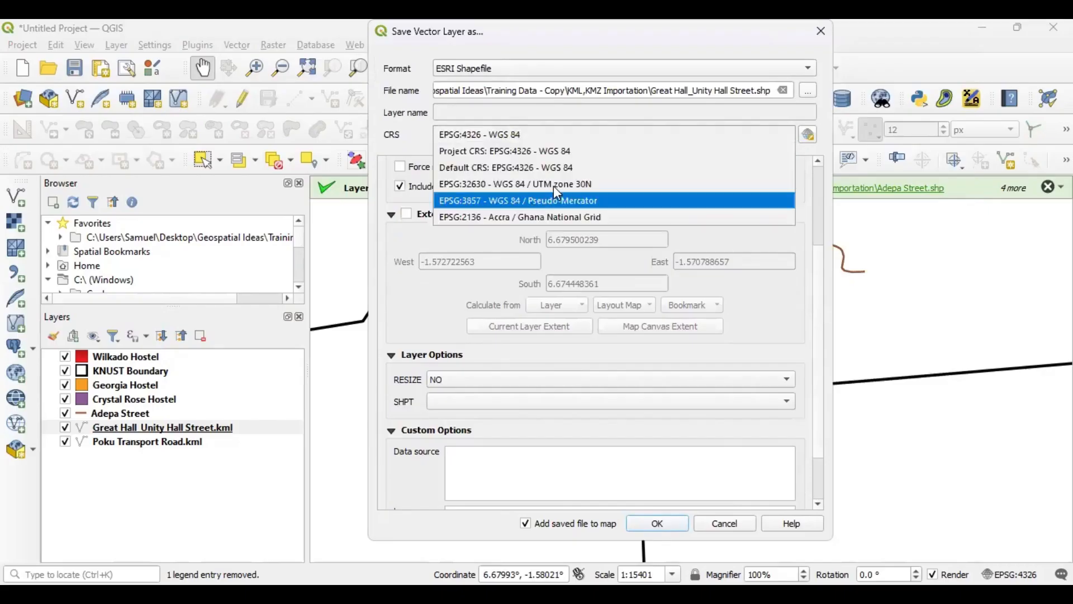
left_click(658, 521)
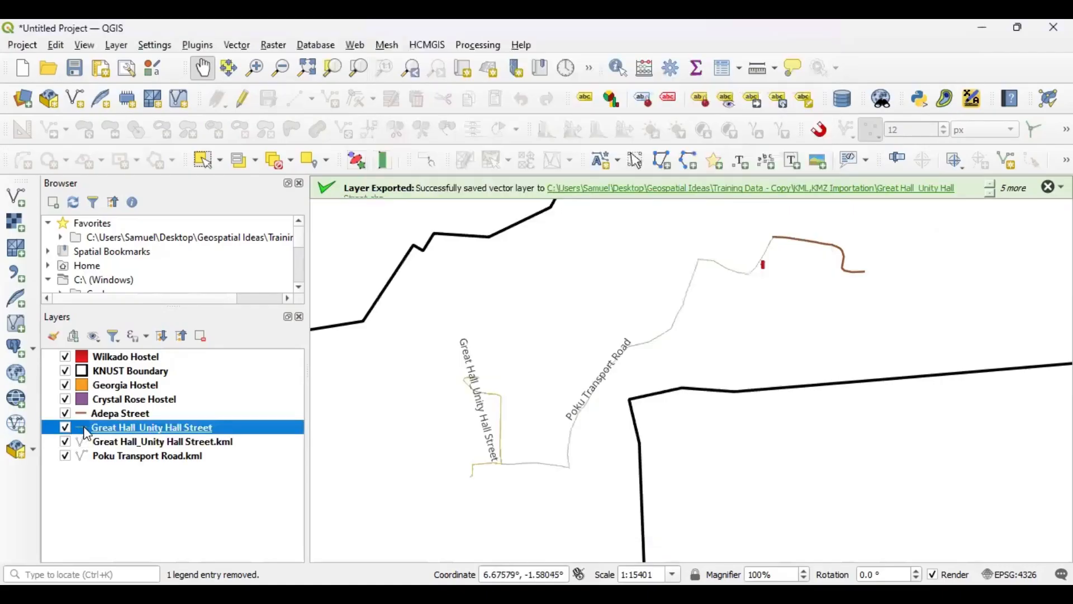
Set the stroke width of the exported Great Hall_Unity Hall Street layer's simple line to 0.66 millimetres and apply the style
double_click(86, 433)
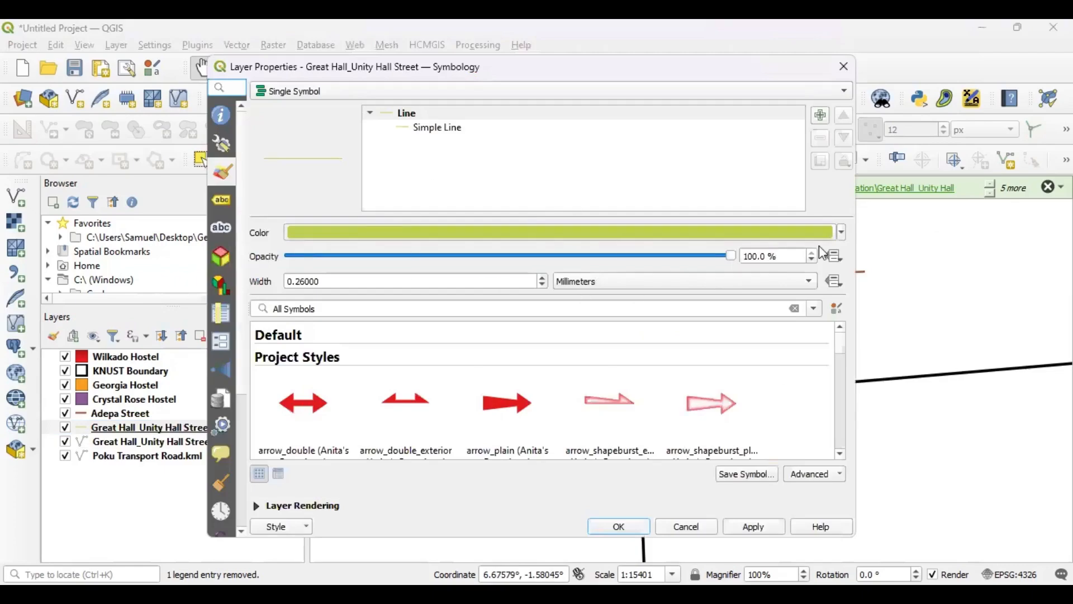
left_click(452, 128)
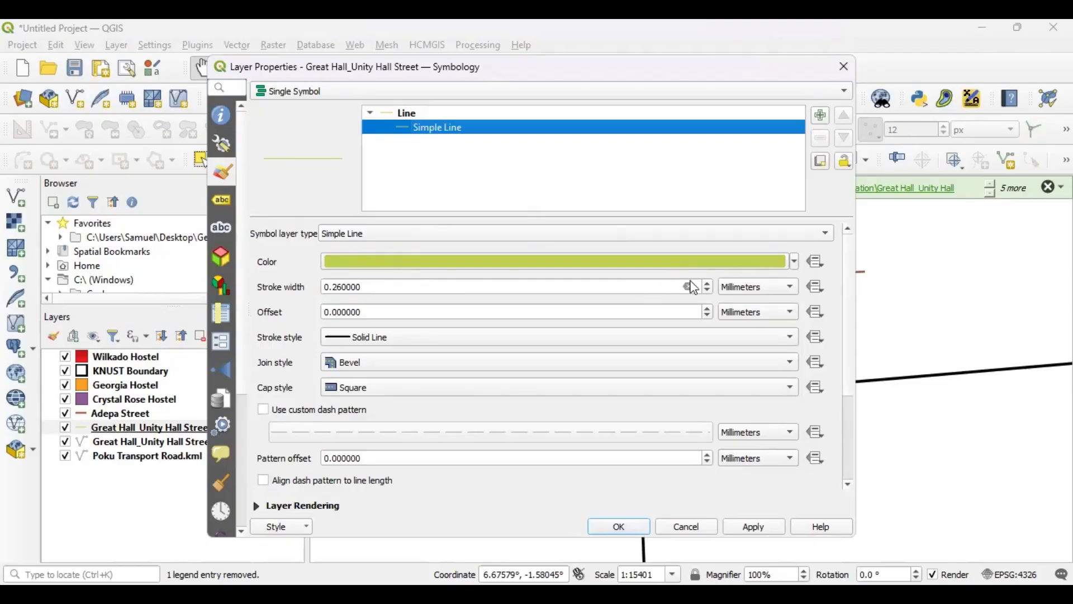
left_click(710, 284)
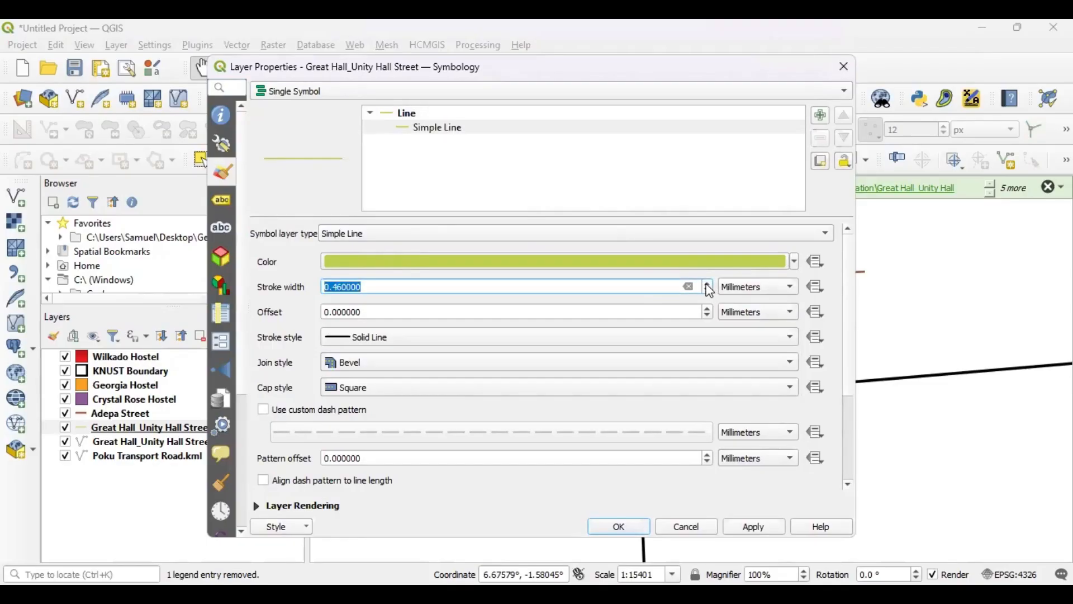
left_click(755, 528)
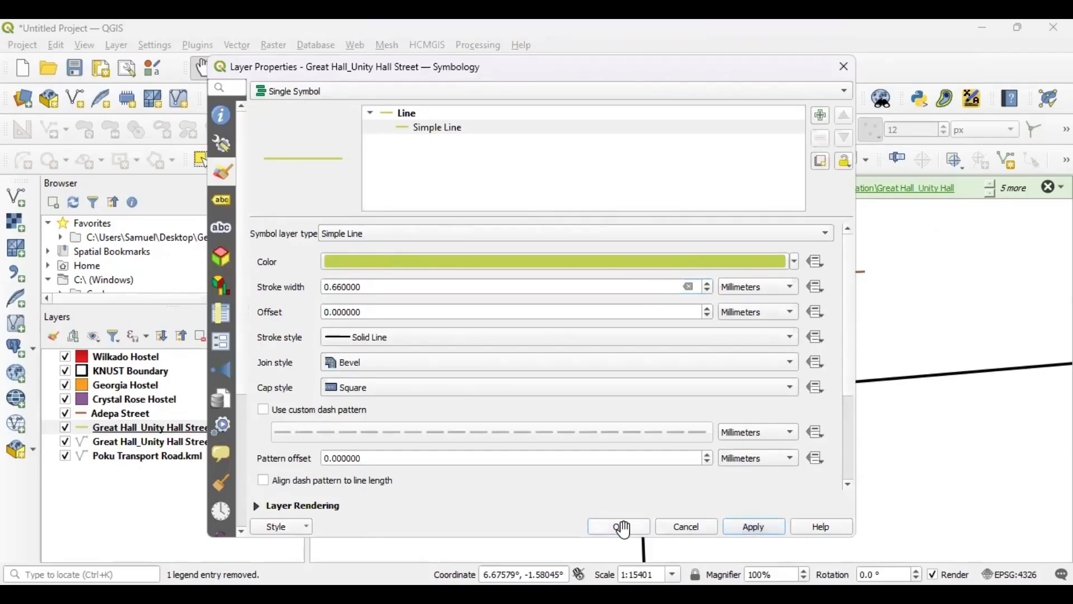
key("Return")
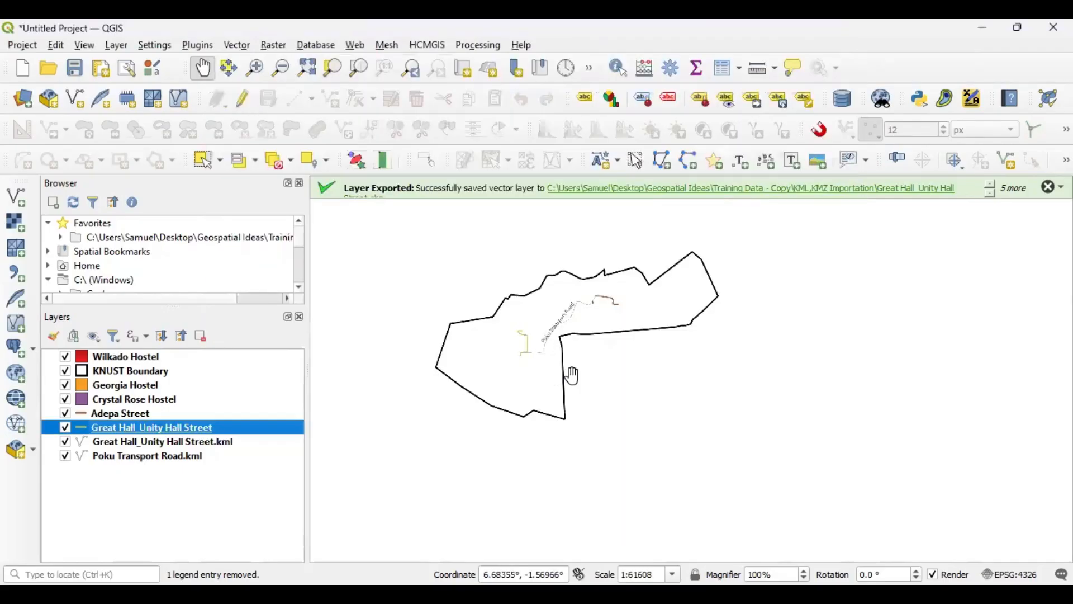
scroll(546, 345, "up", 2)
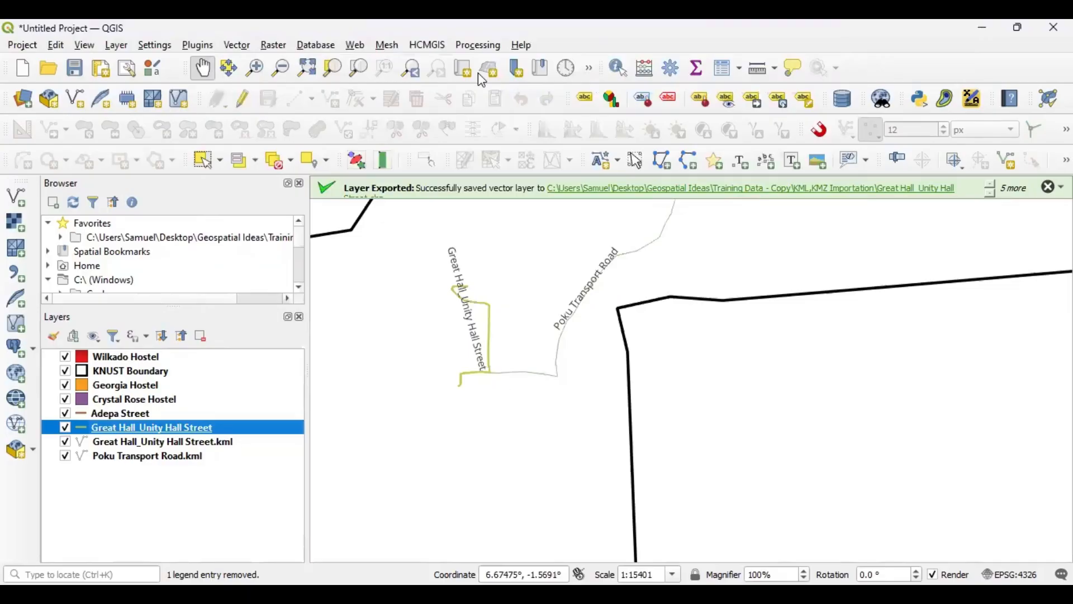
Remove the original Great Hall_Unity Hall Street.kml layer from the project
left_click(134, 444)
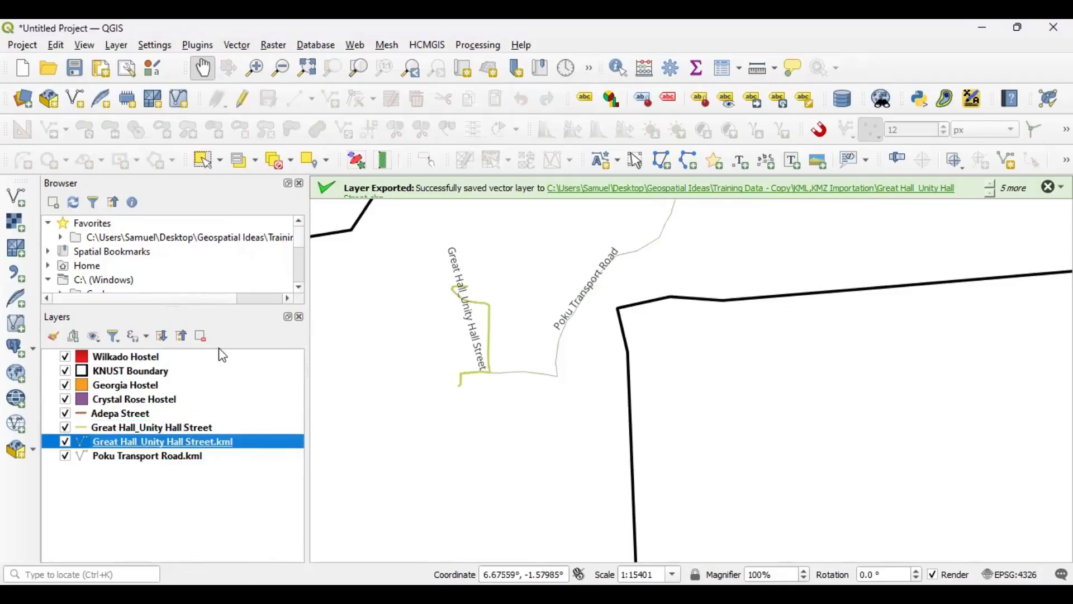
left_click(202, 340)
key("Return")
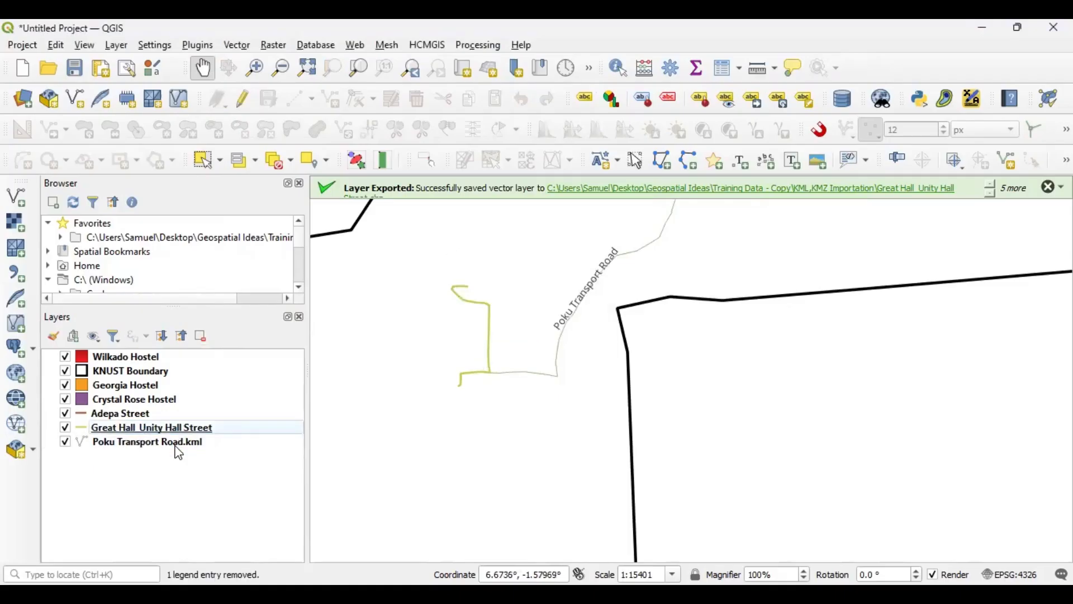
Start exporting the Poku Transport Road.kml features as an ESRI Shapefile named Poku Transport Road in the KML,KMZ Importation folder
right_click(180, 444)
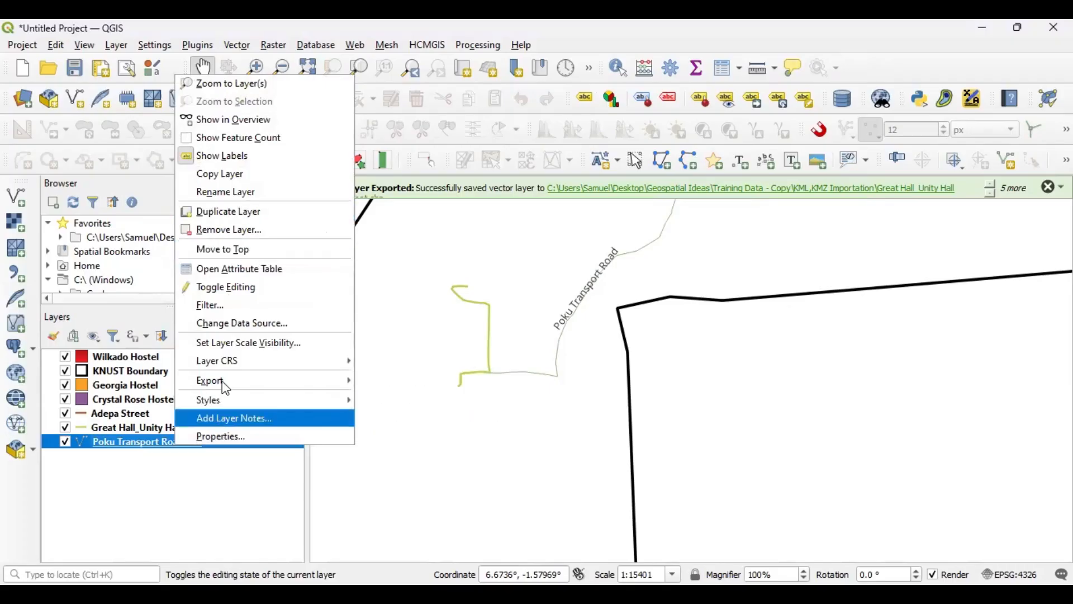
mouse_move(227, 380)
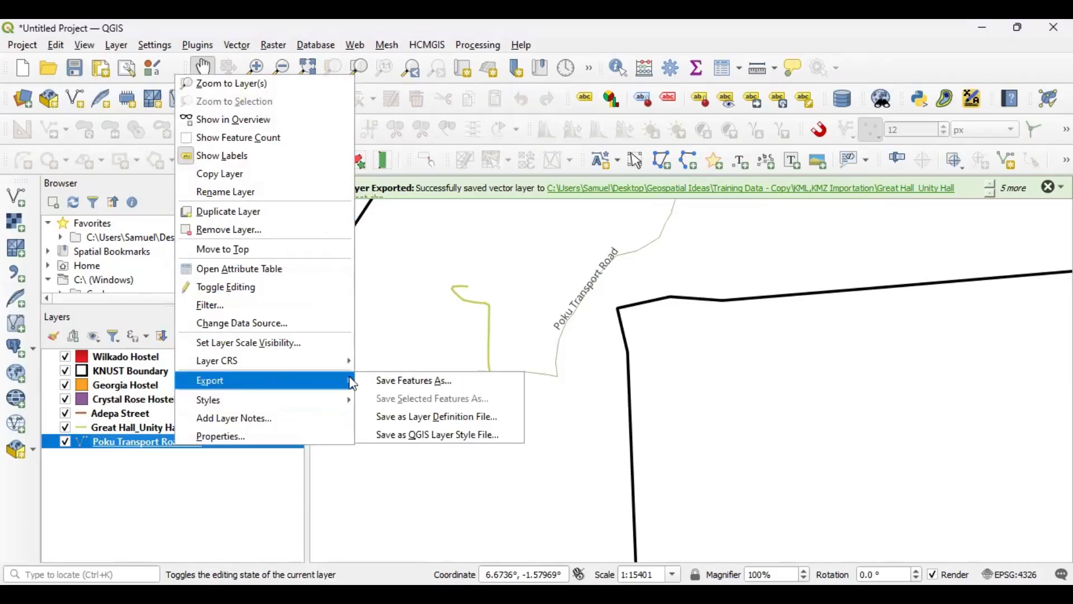
left_click(421, 390)
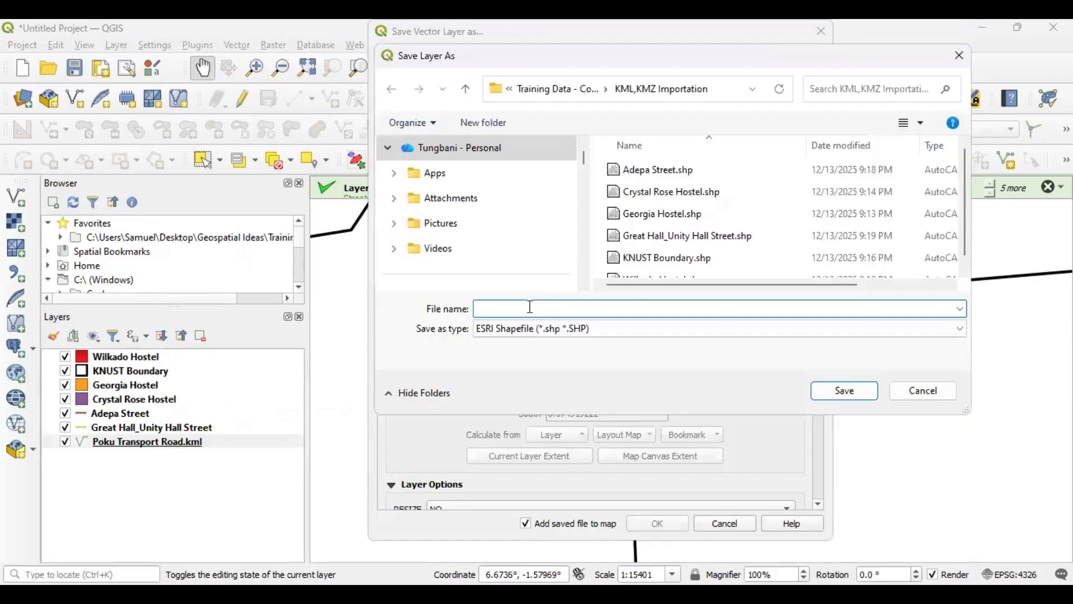
type("Pok")
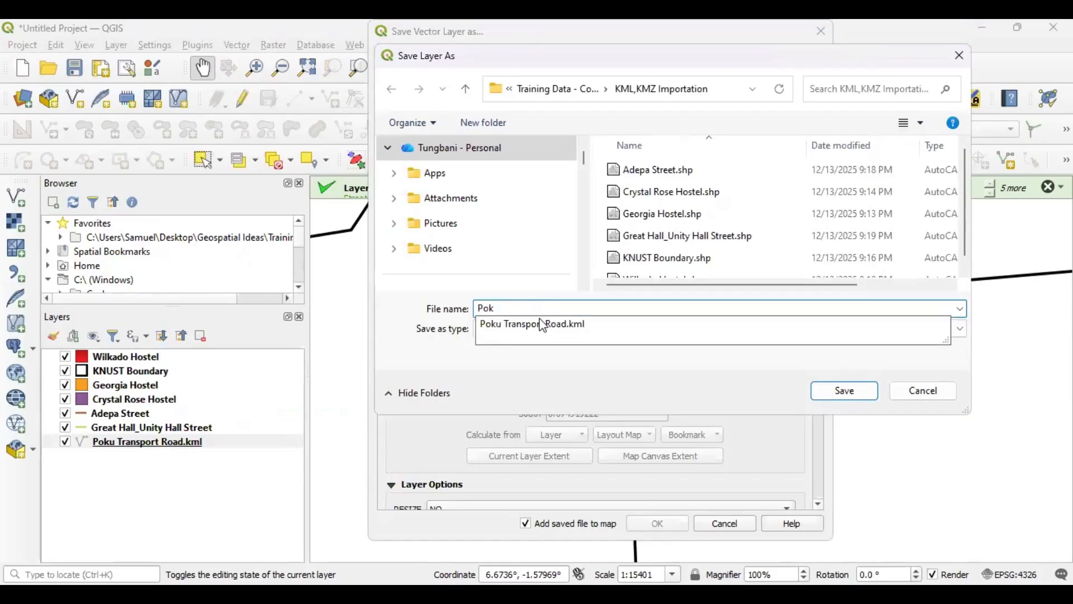
left_click(586, 314)
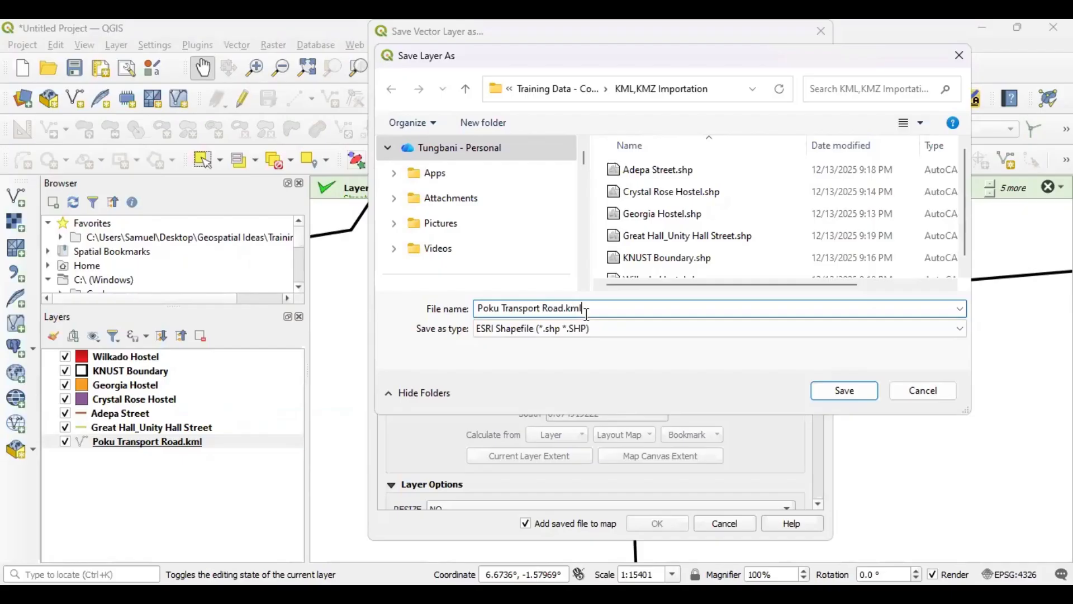
key("BackSpace")
key("BackSpace")
key("BackSpace")
key("BackSpace")
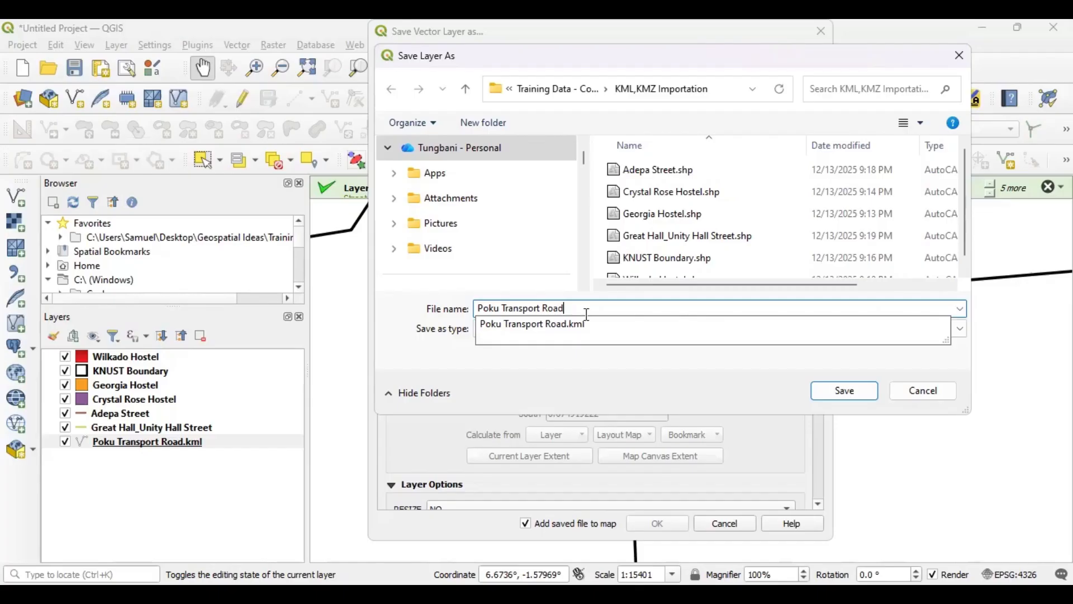
left_click(625, 364)
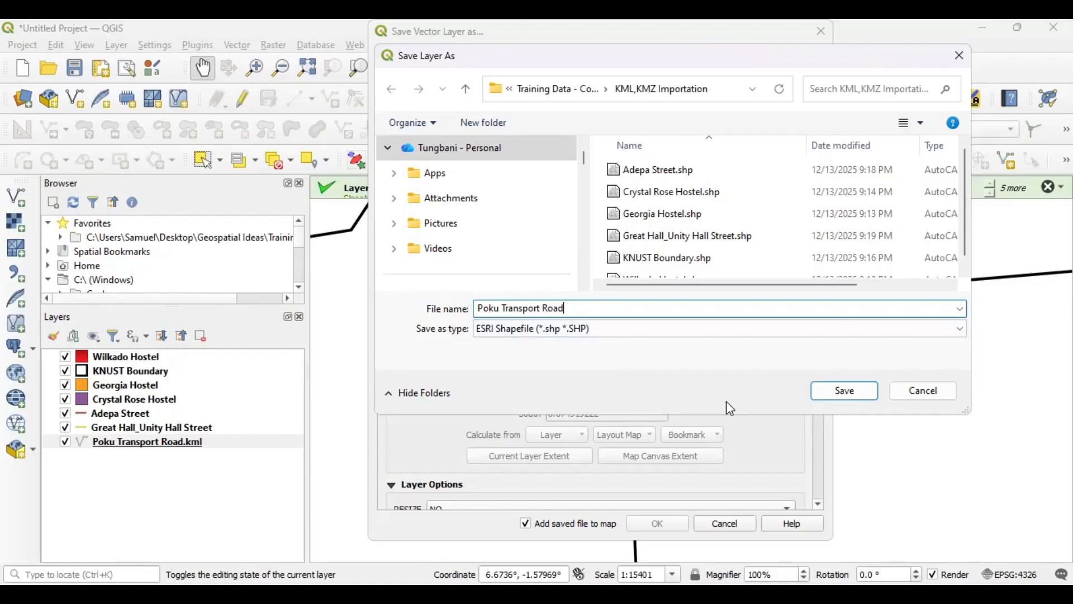
left_click(860, 391)
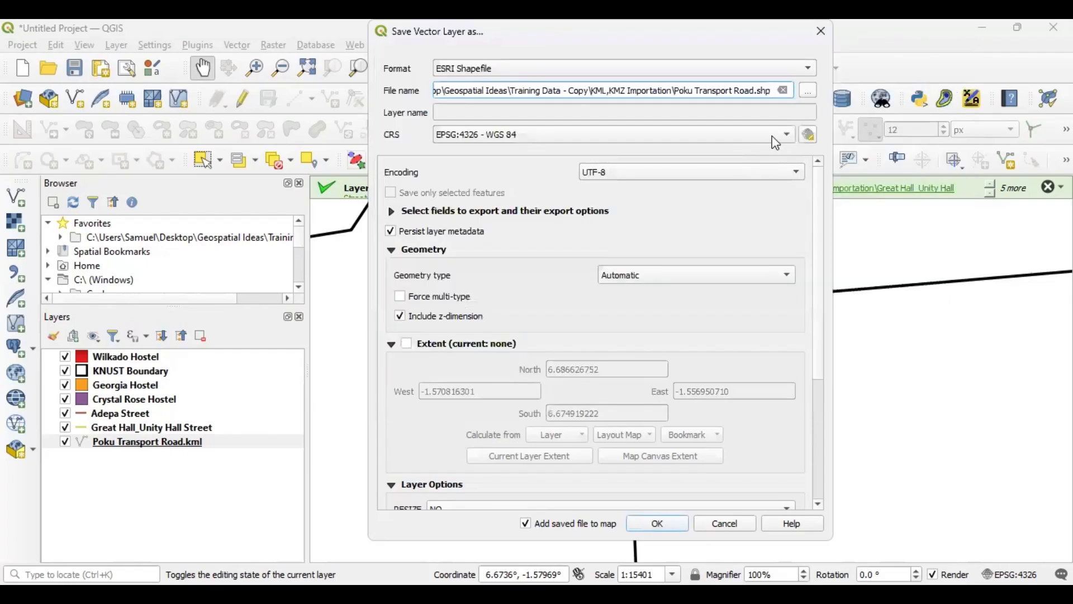
Set the export CRS to EPSG:32630 - WGS 84 / UTM zone 30N and export the Poku Transport Road shapefile
left_click(604, 135)
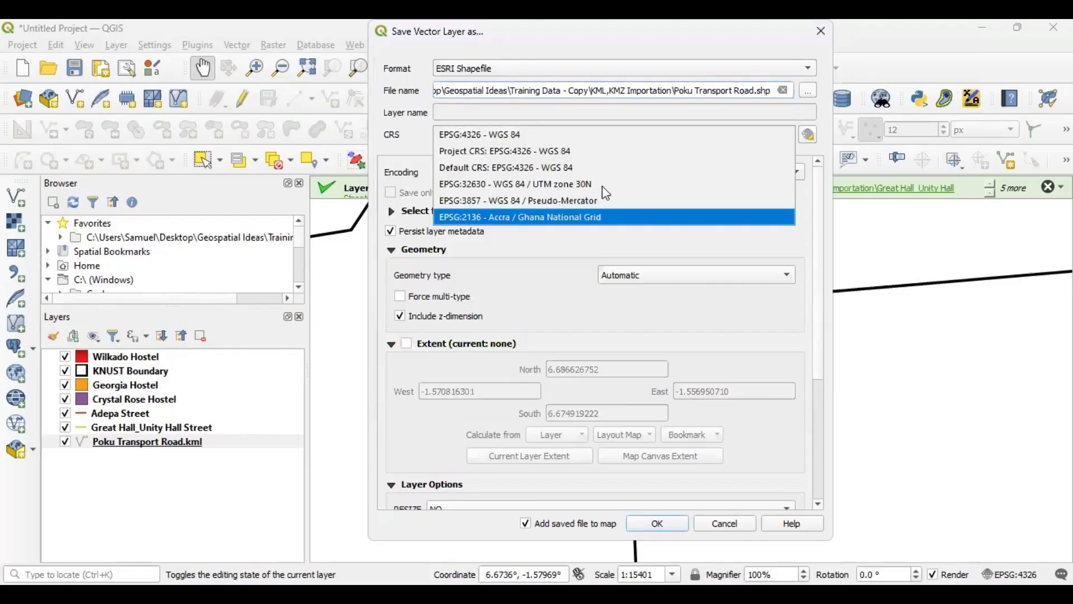
left_click(604, 185)
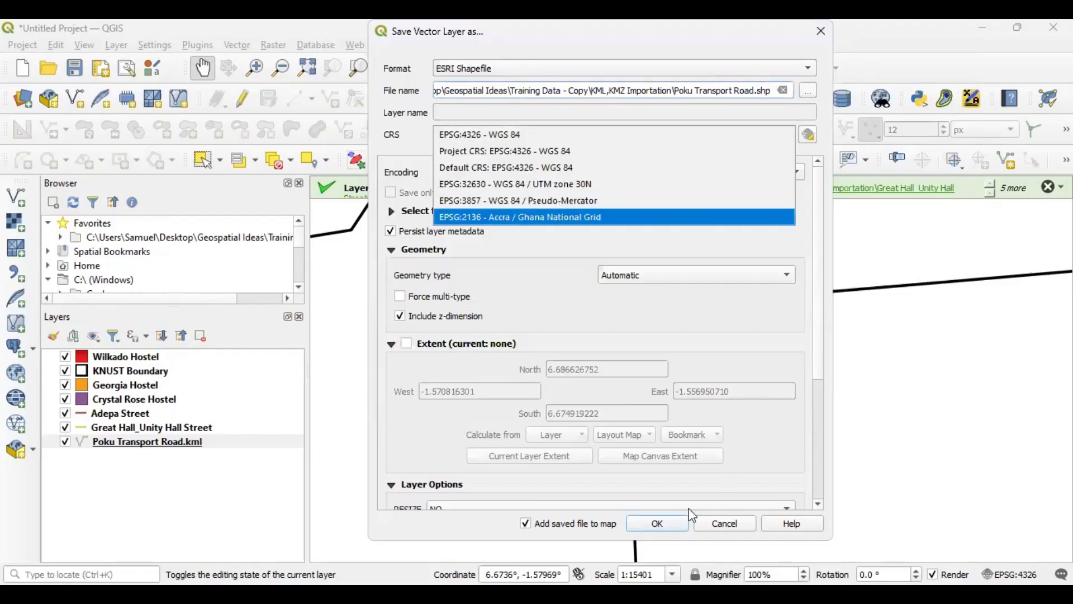
left_click(658, 523)
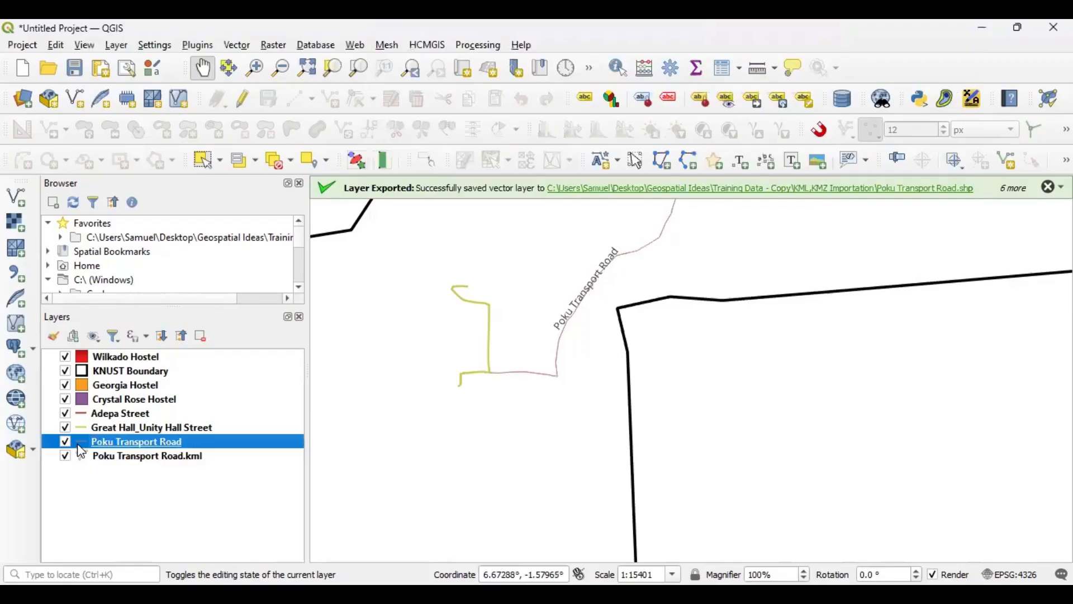
Set the stroke width of the exported Poku Transport Road layer's simple line to 0.86 millimetres and apply the style
double_click(83, 441)
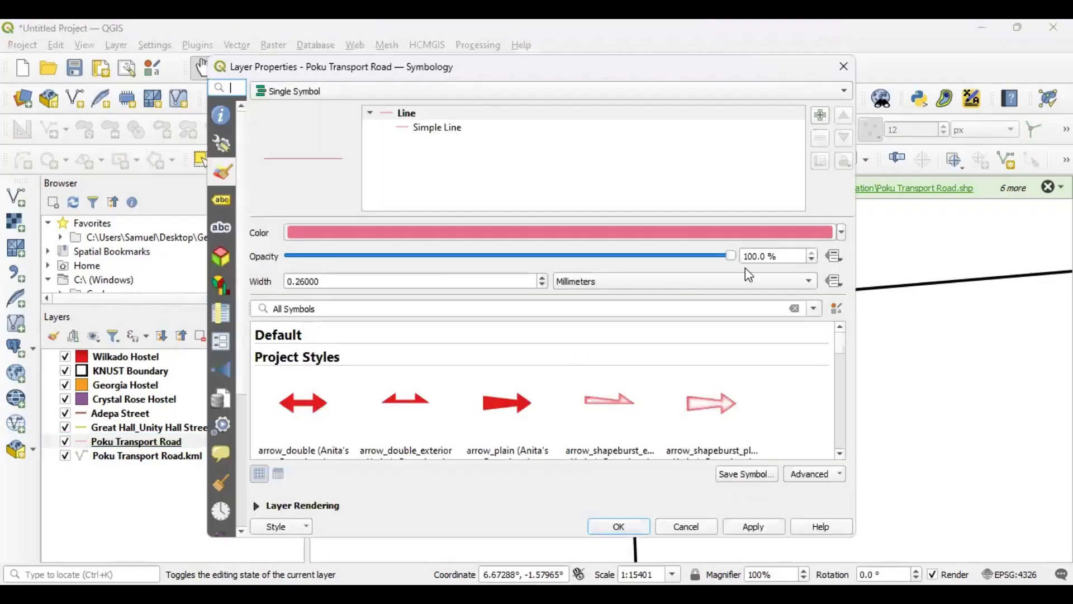
left_click(437, 127)
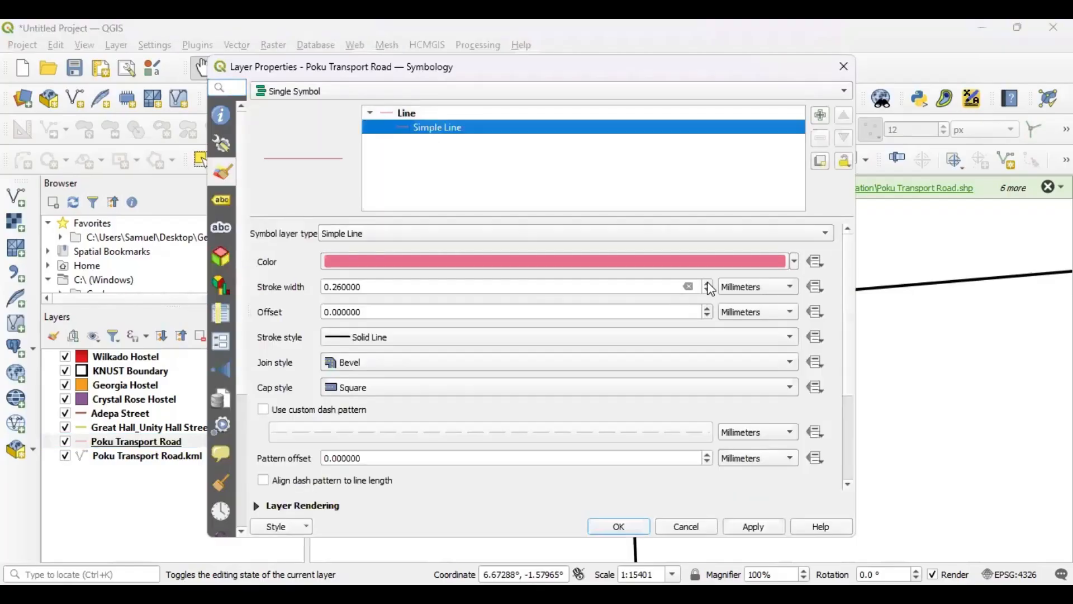
left_click(707, 283)
left_click(707, 283)
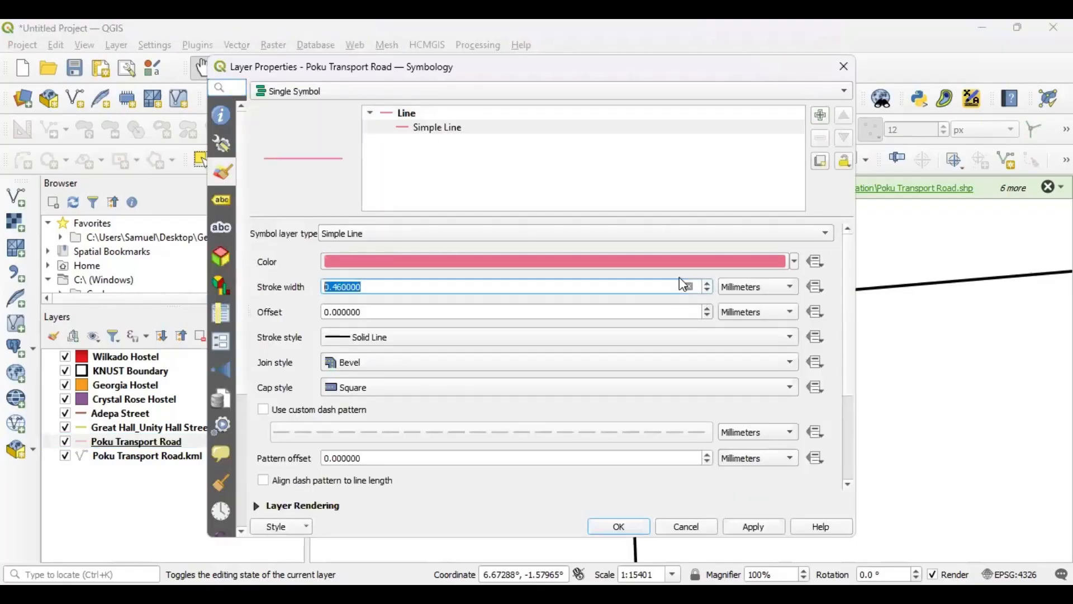
left_click(708, 283)
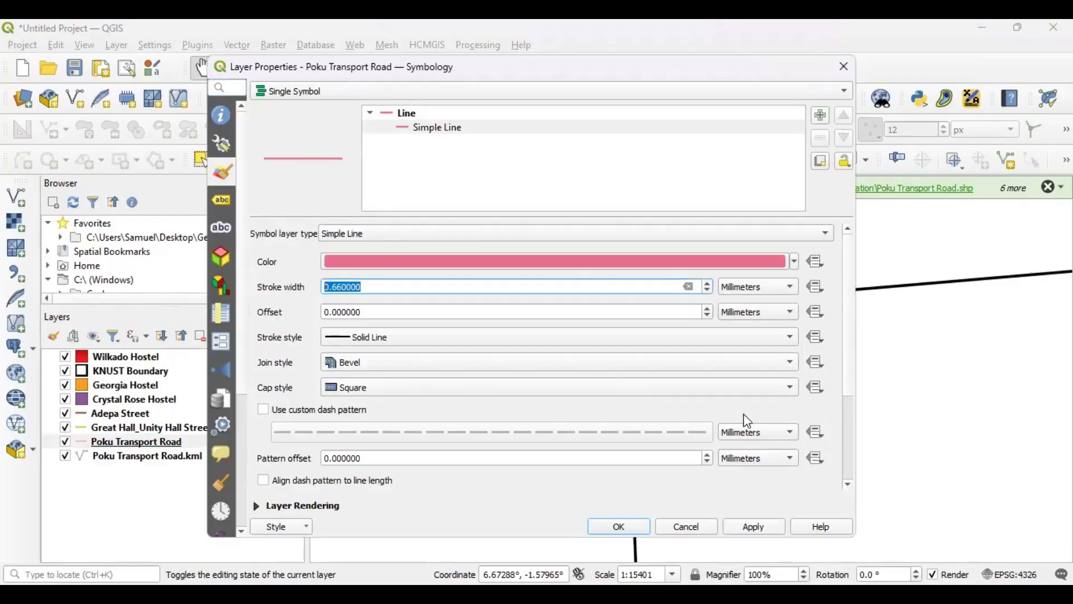
left_click(746, 528)
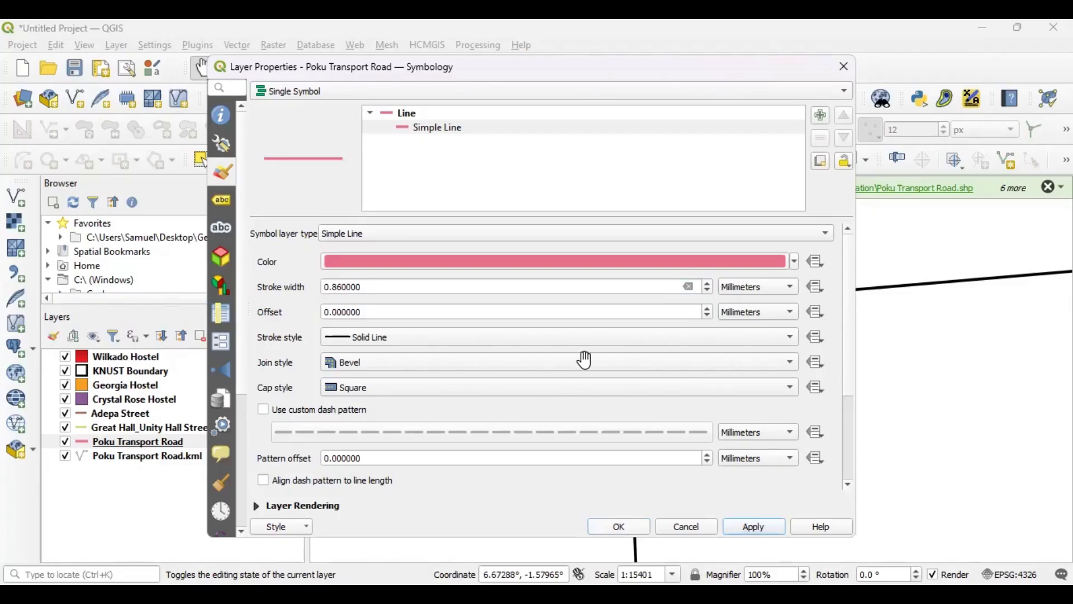
key("Return")
Show labels for the Wilkado Hostel layer on the map
left_click_drag(452, 268, 636, 281)
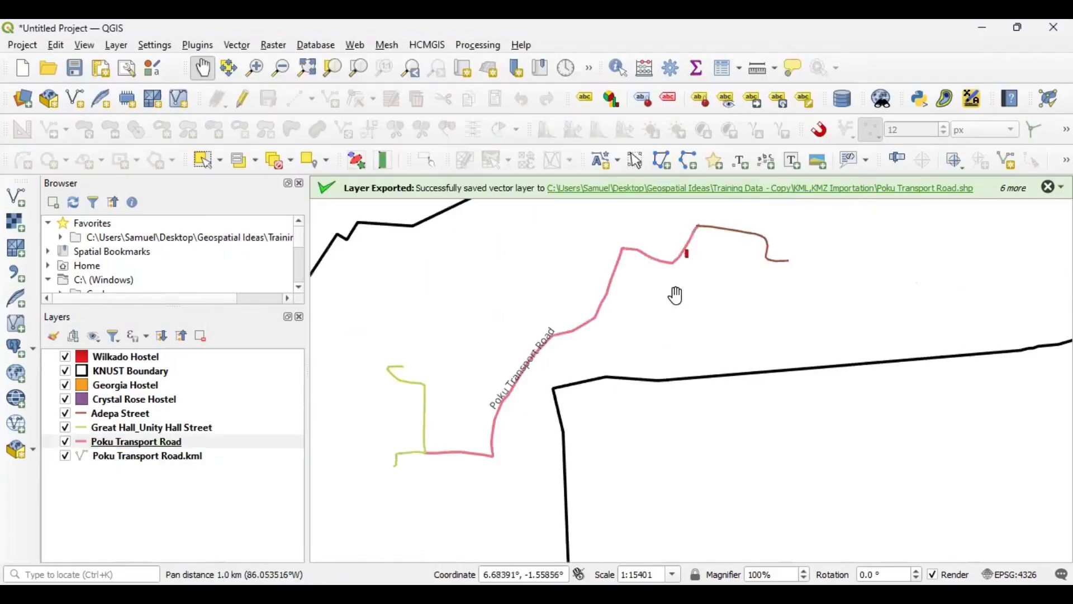
scroll(750, 315, "down", 1)
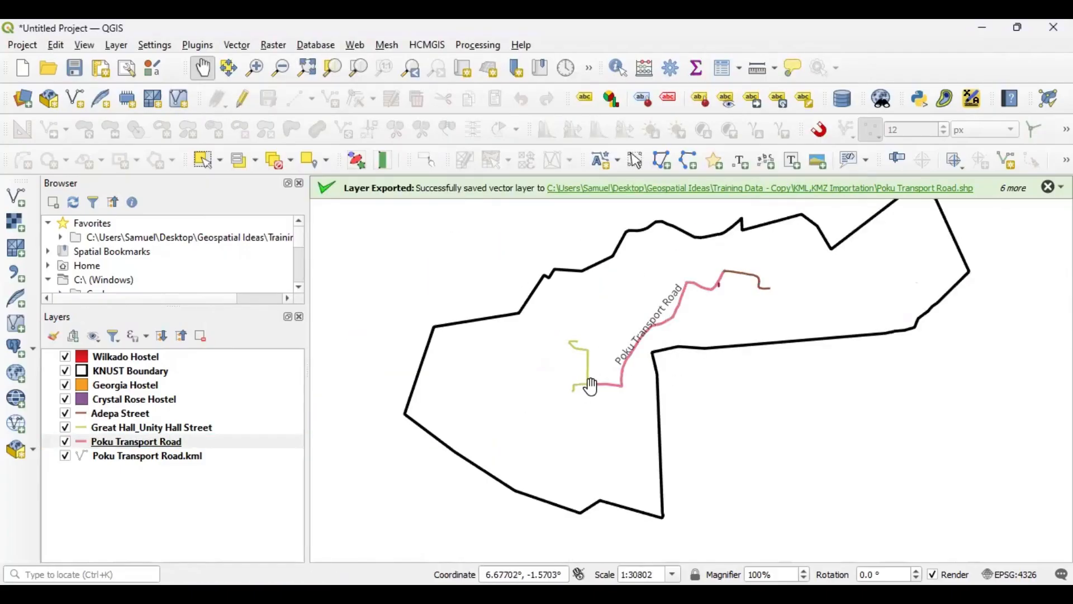
scroll(589, 383, "up", 1)
scroll(583, 363, "down", 2)
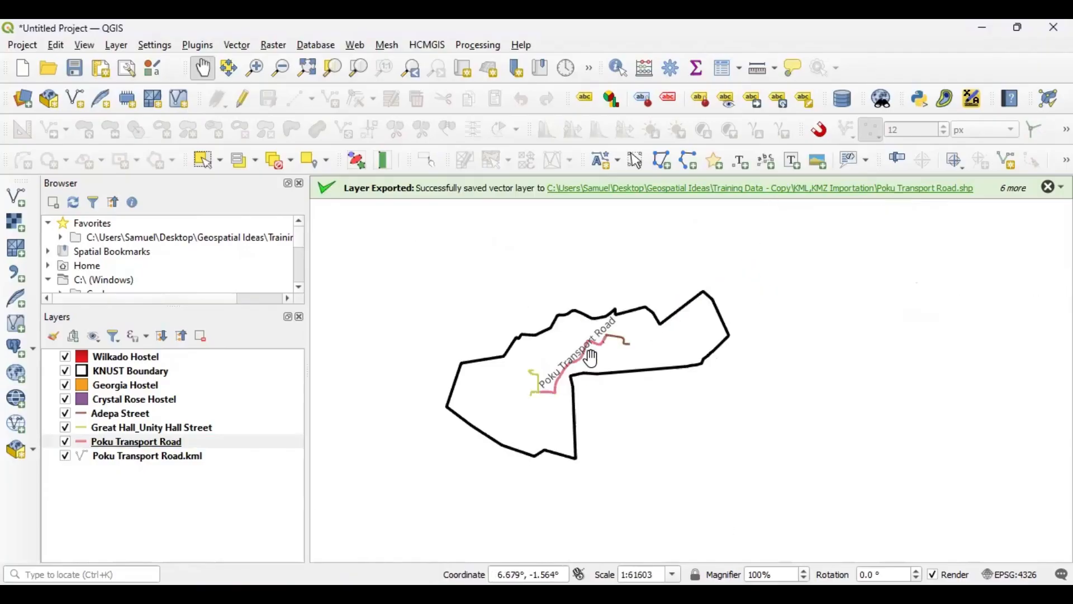
scroll(410, 359, "up", 2)
scroll(470, 396, "down", 1)
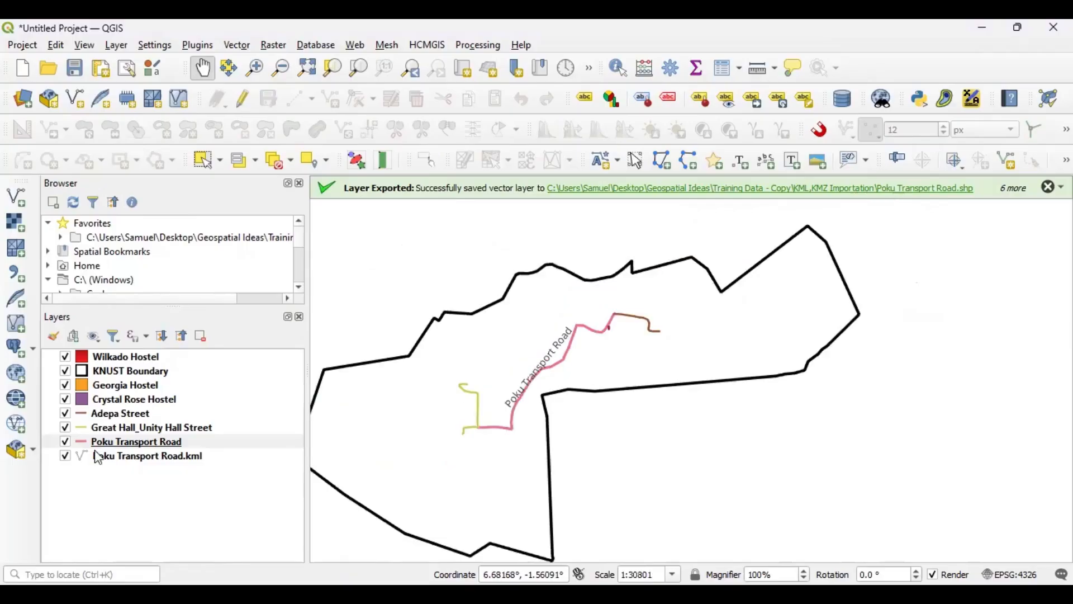
left_click(139, 358)
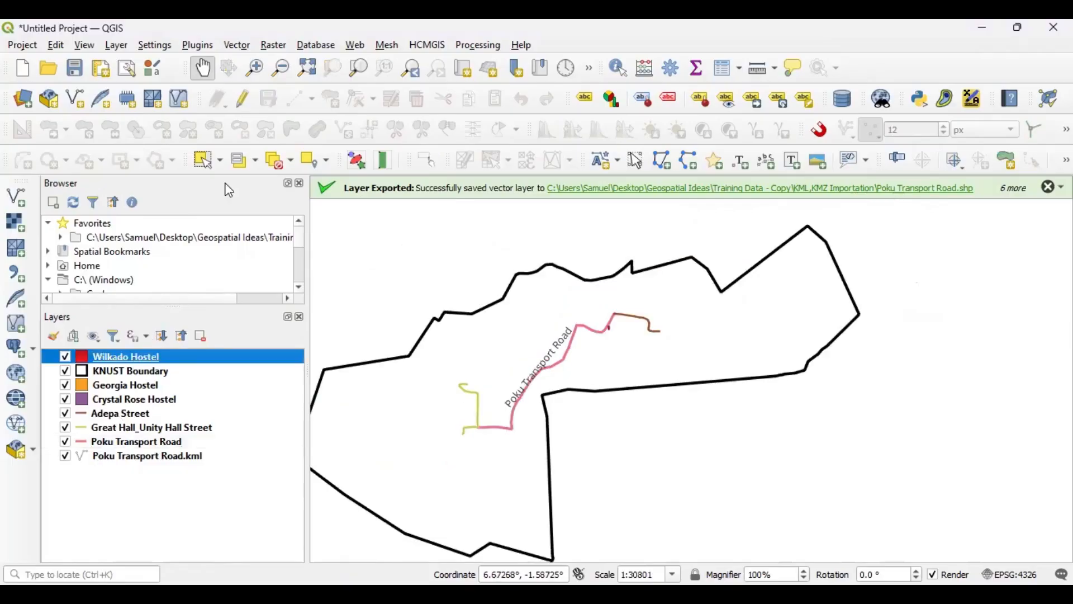
right_click(132, 362)
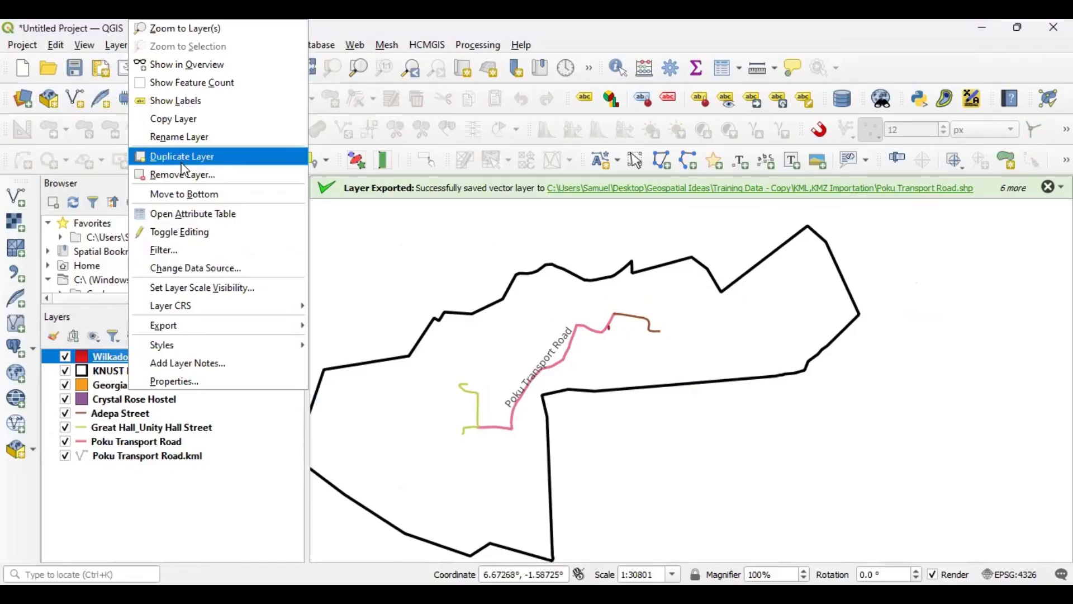
left_click(195, 101)
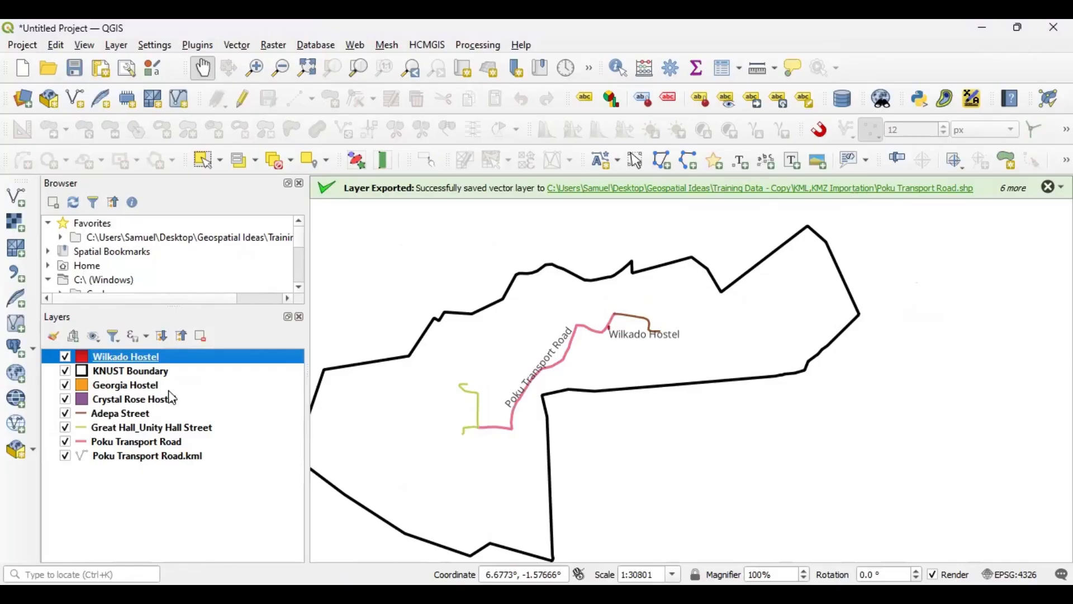
Show labels for the Georgia Hostel and Adepa Street layers
right_click(140, 386)
left_click(219, 99)
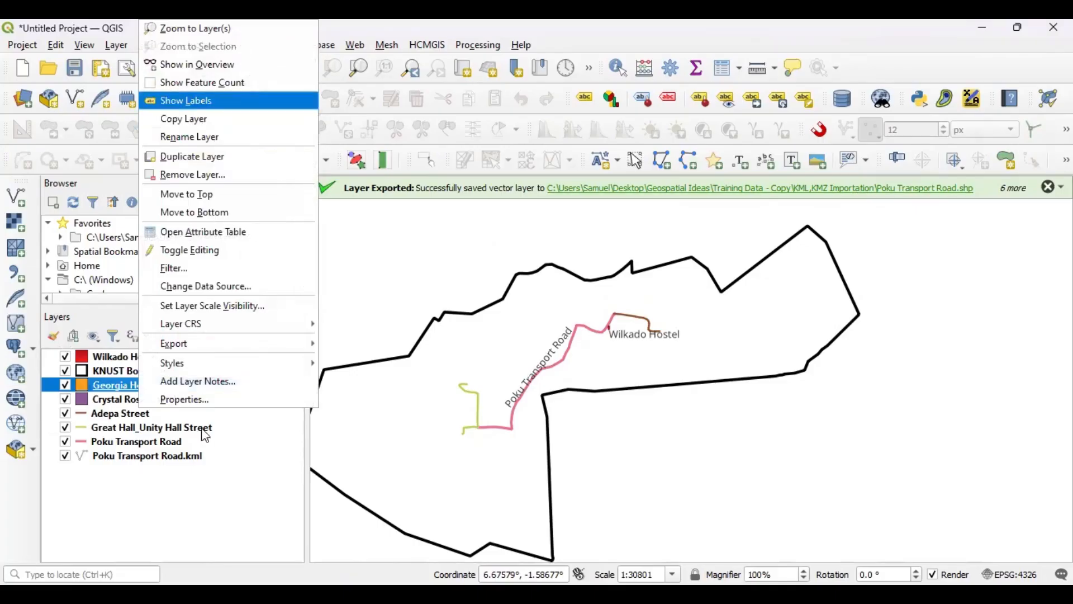
left_click(130, 413)
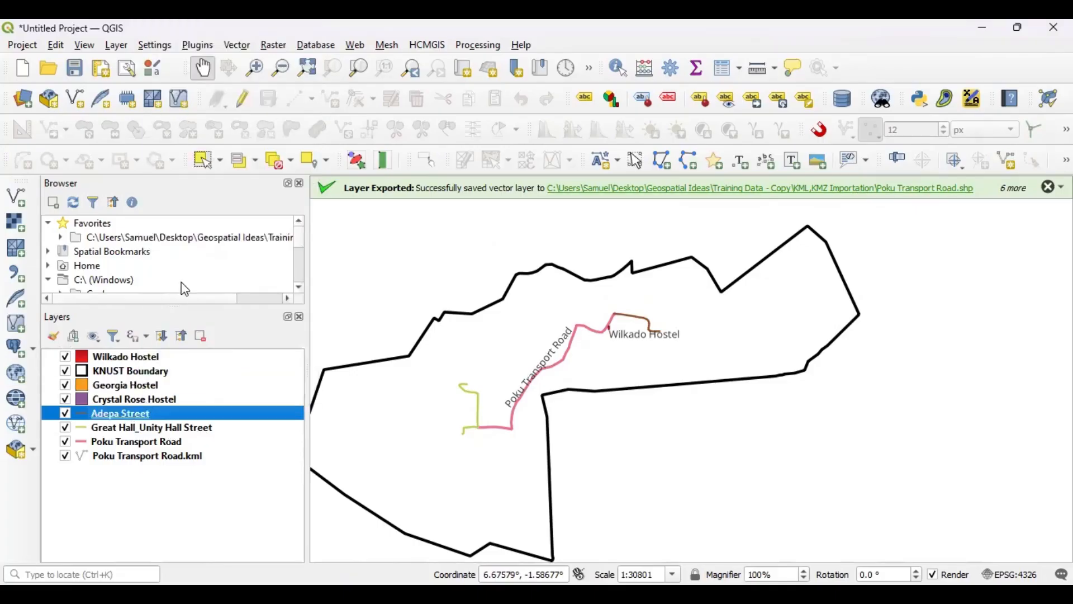
right_click(130, 414)
left_click(180, 103)
Remove the original Poku Transport Road.kml layer from the project
left_click(111, 456)
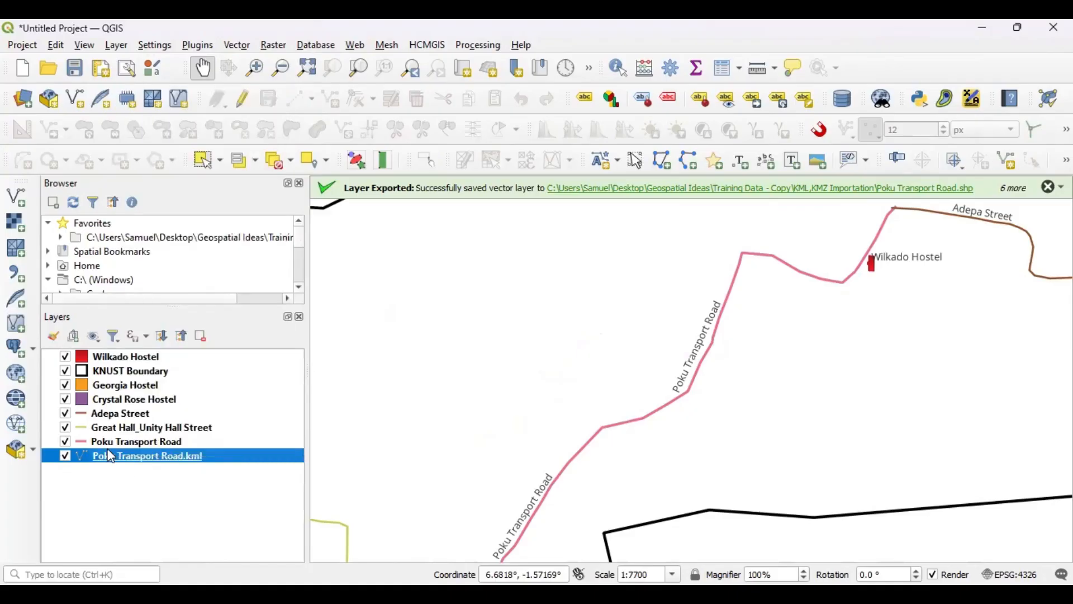
left_click(203, 335)
left_click(498, 326)
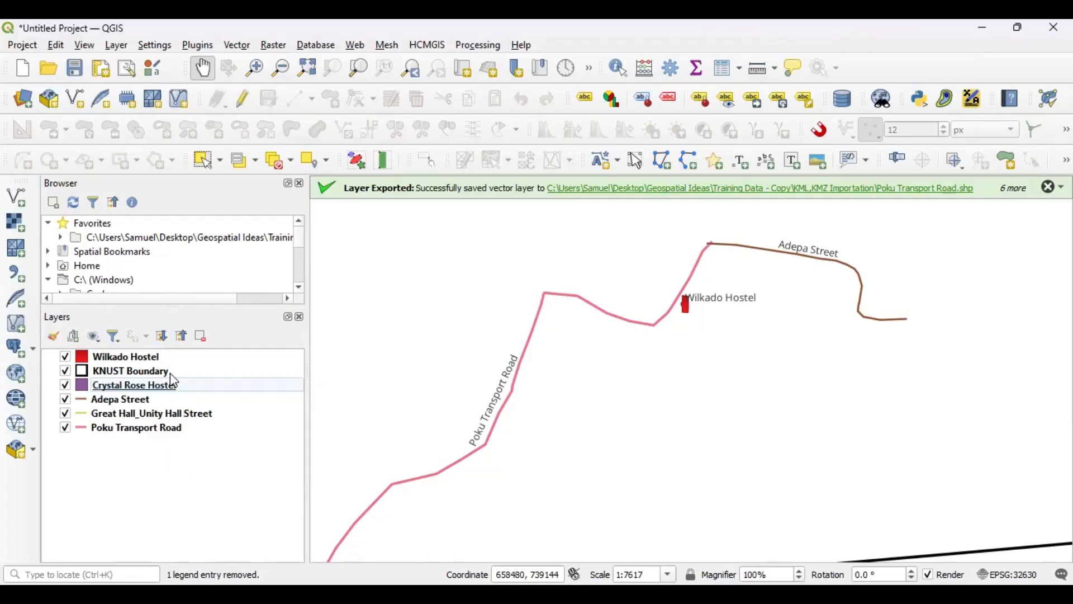
Remove the existing Crystal Rose Hostel layer from the project
left_click(162, 386)
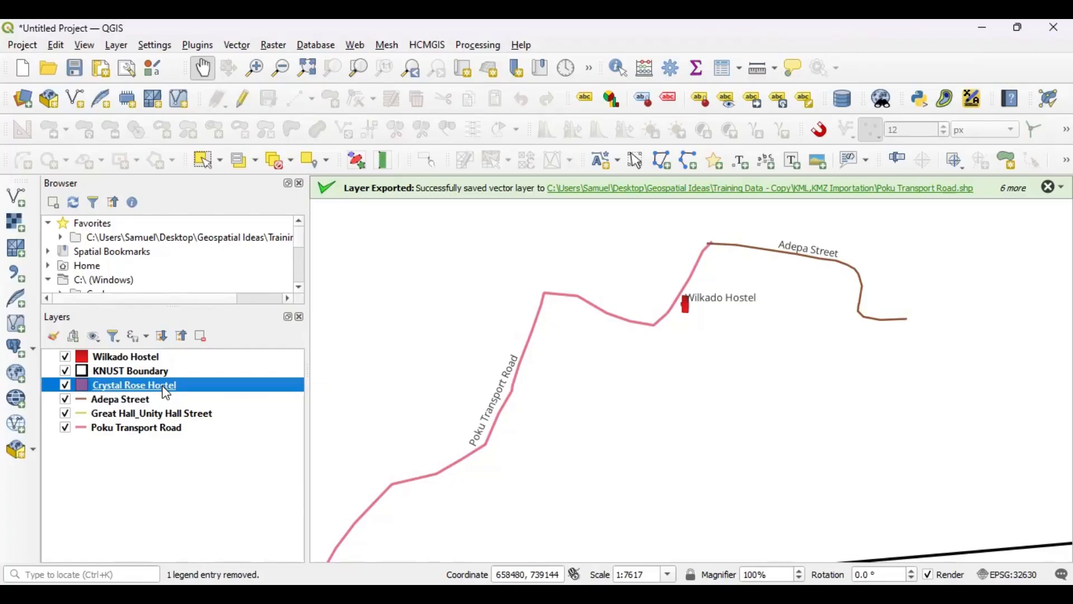
left_click(201, 340)
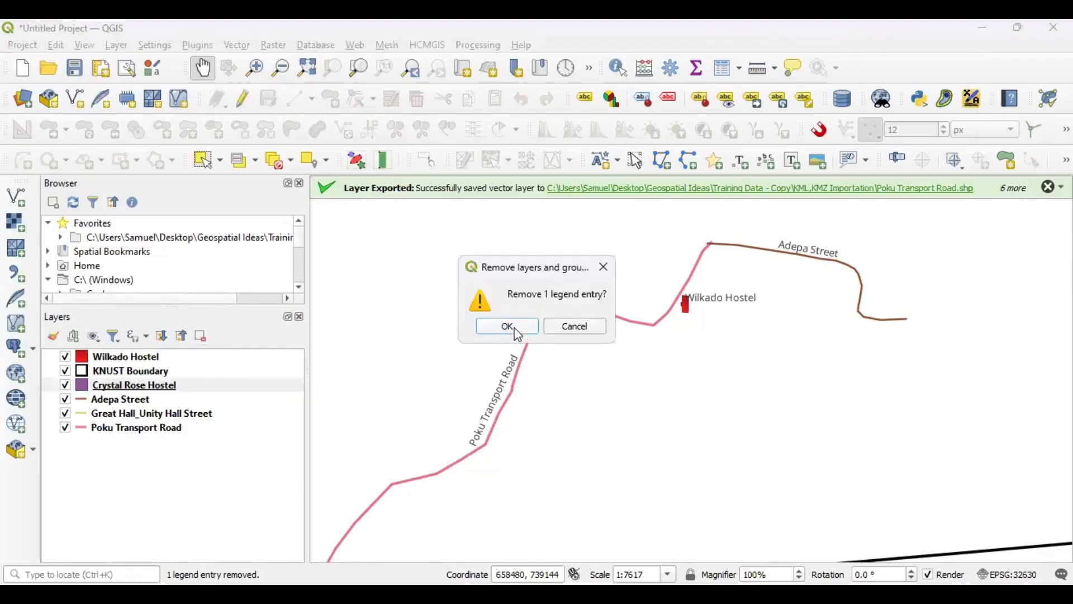
left_click(515, 330)
Examine the styled streets, hostel and their labels inside the KNUST boundary at several map scales
scroll(390, 424, "down", 3)
left_click_drag(468, 410, 639, 357)
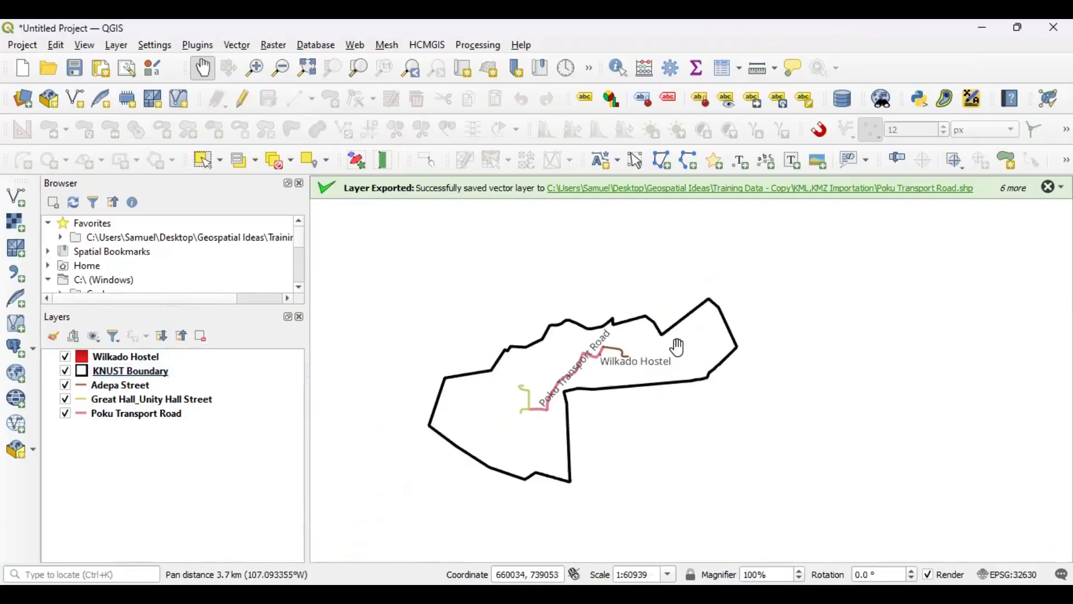
scroll(626, 353, "up", 1)
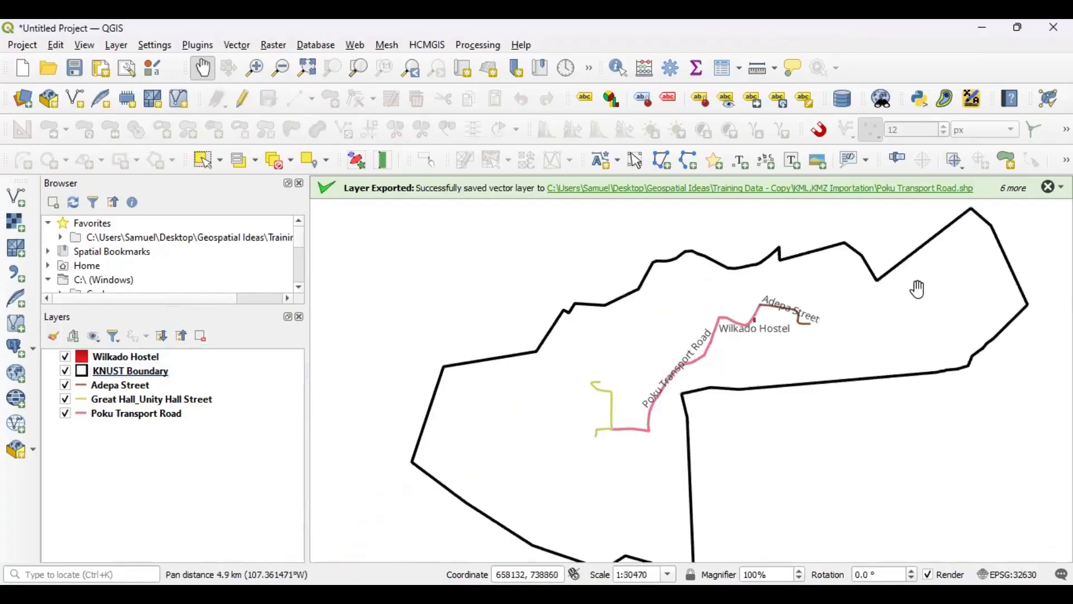
scroll(911, 288, "up", 3)
scroll(838, 325, "down", 3)
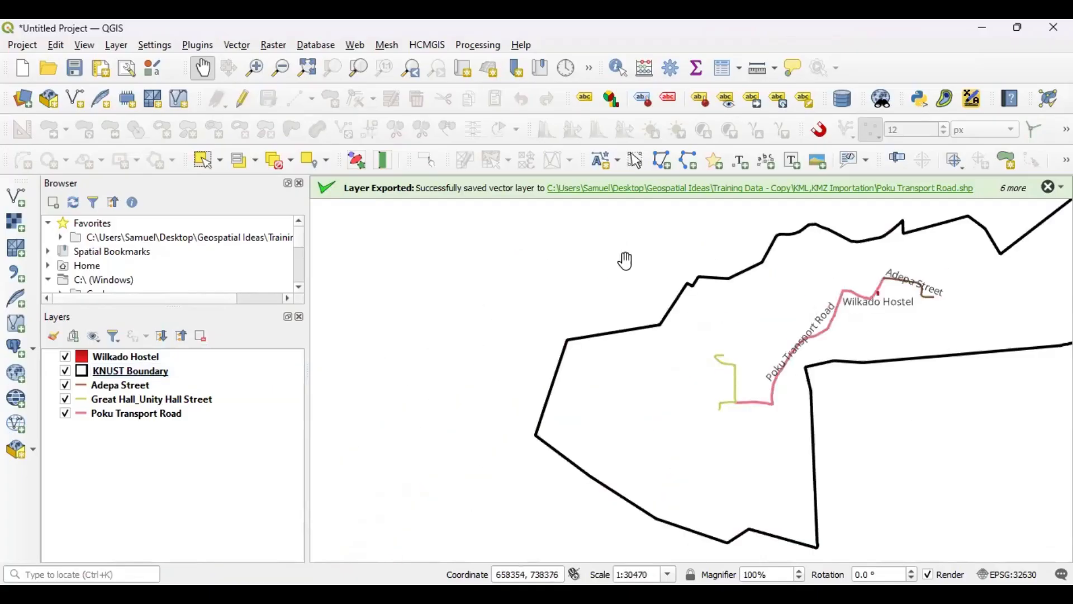
left_click_drag(780, 350, 537, 313)
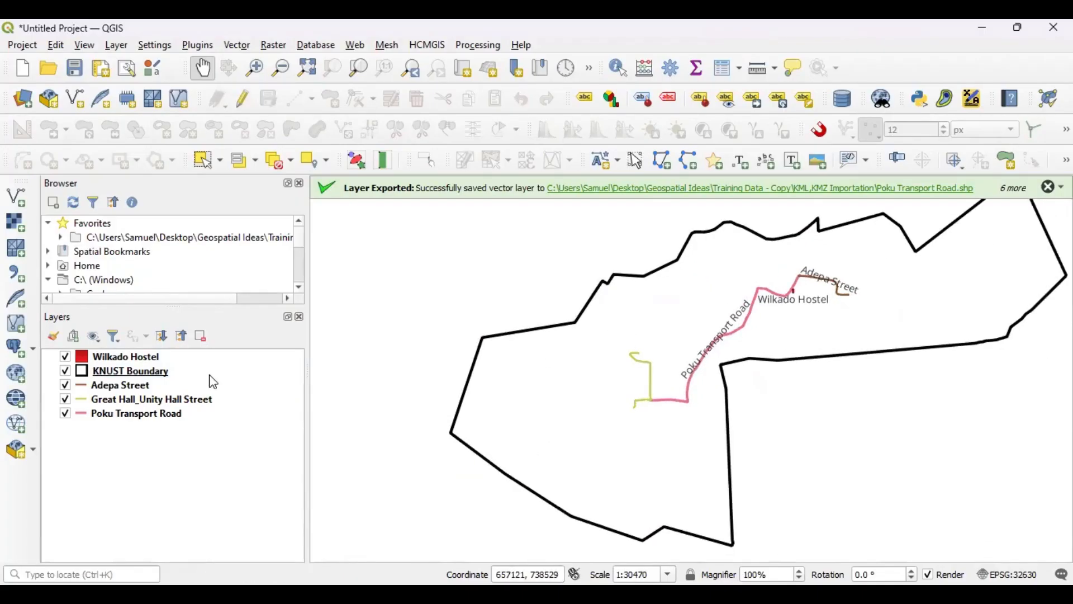
scroll(737, 333, "up", 2)
scroll(718, 324, "down", 2)
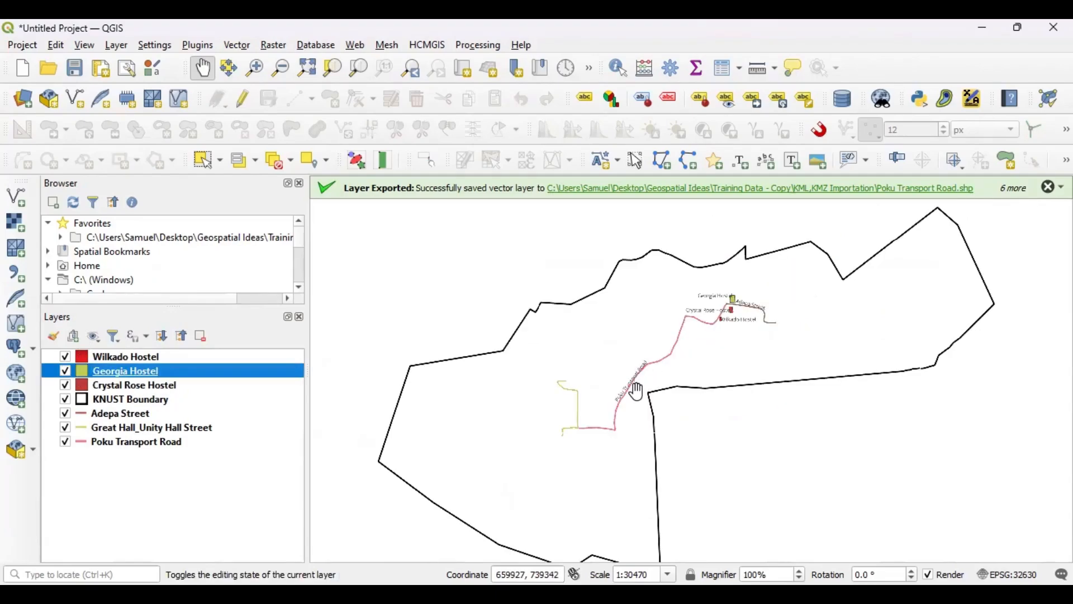
Show labels for the Great Hall_Unity Hall Street layer and check the labelled map at different scales
scroll(468, 425, "up", 1)
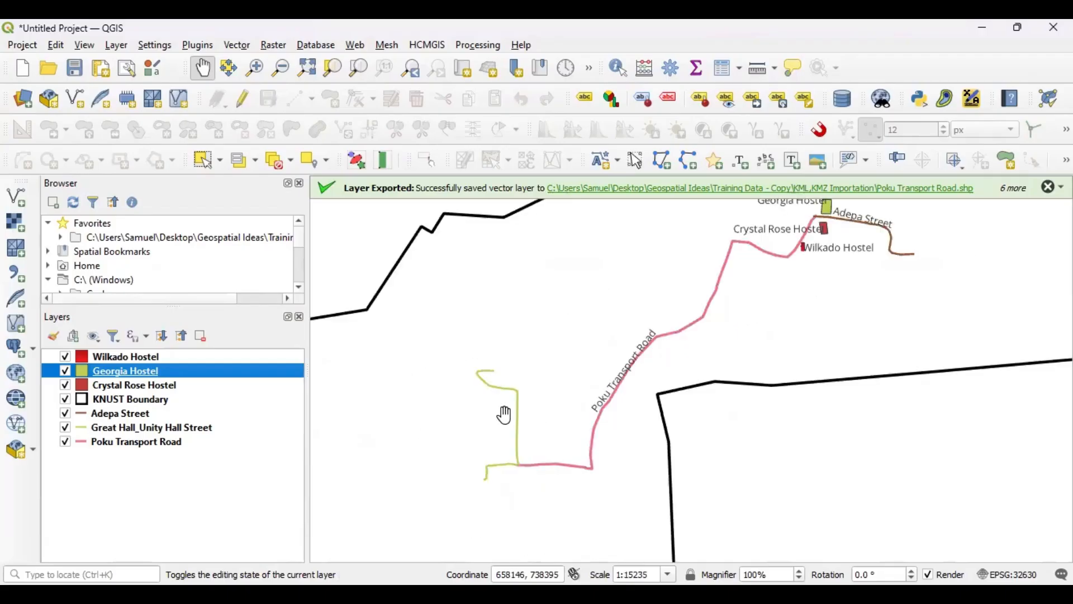
left_click(131, 428)
right_click(128, 429)
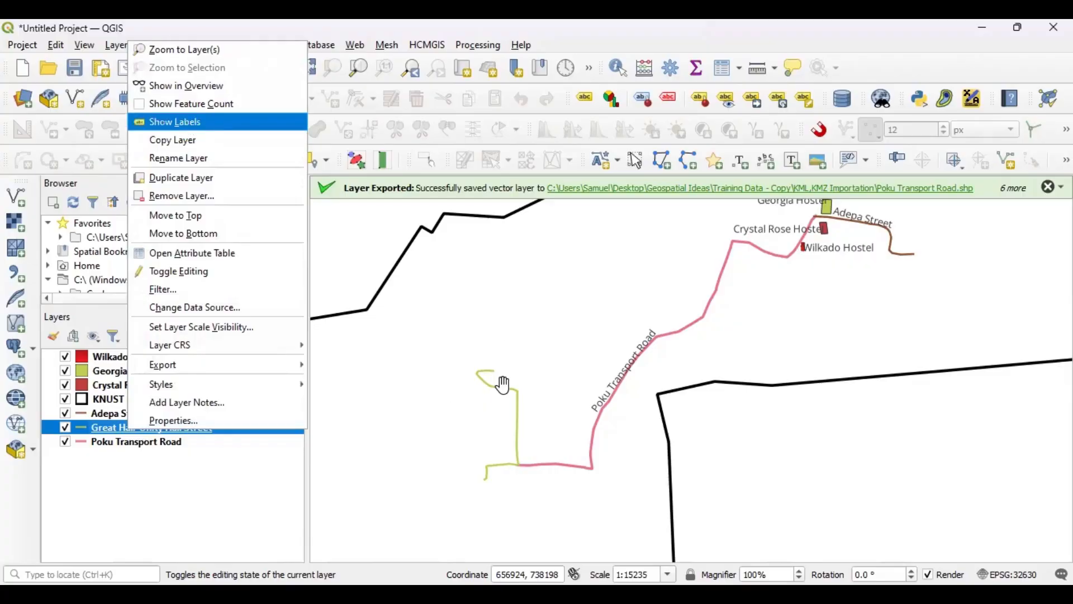
key("Return")
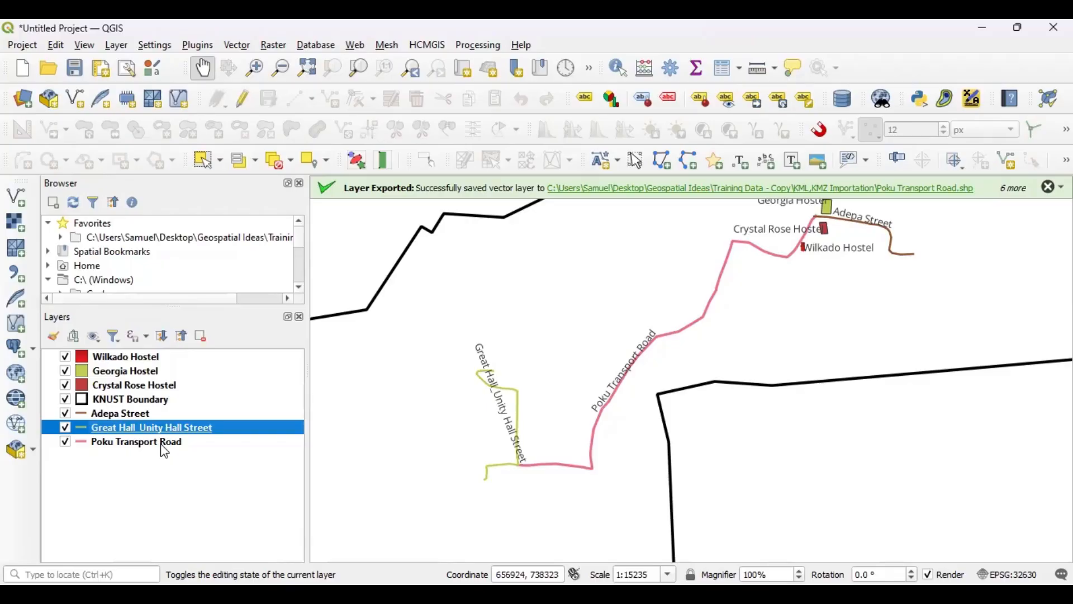
left_click_drag(550, 450, 493, 479)
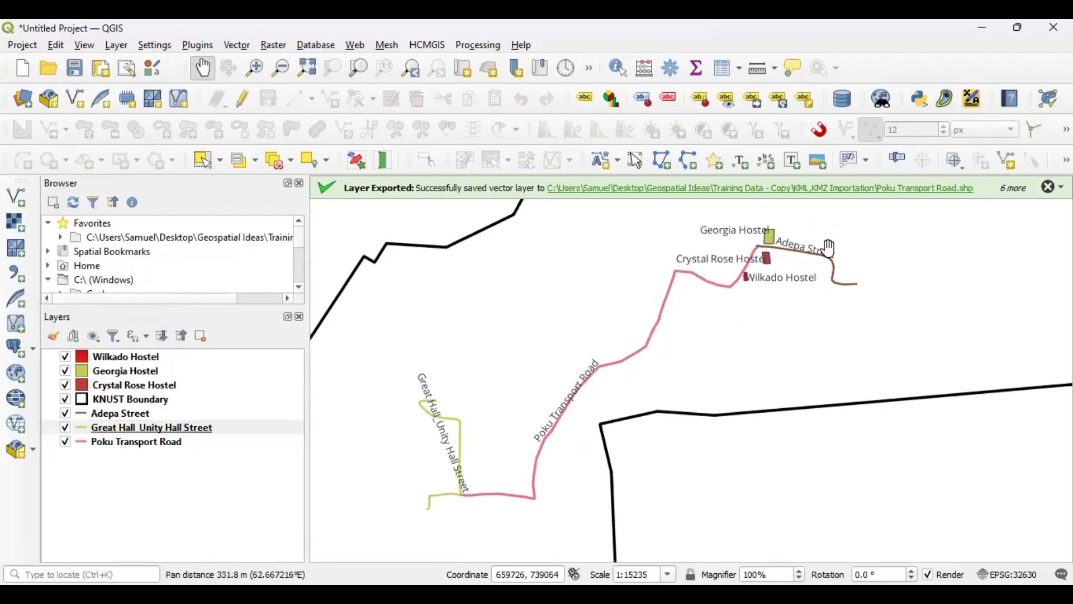
scroll(820, 249, "up", 1)
scroll(819, 267, "down", 2)
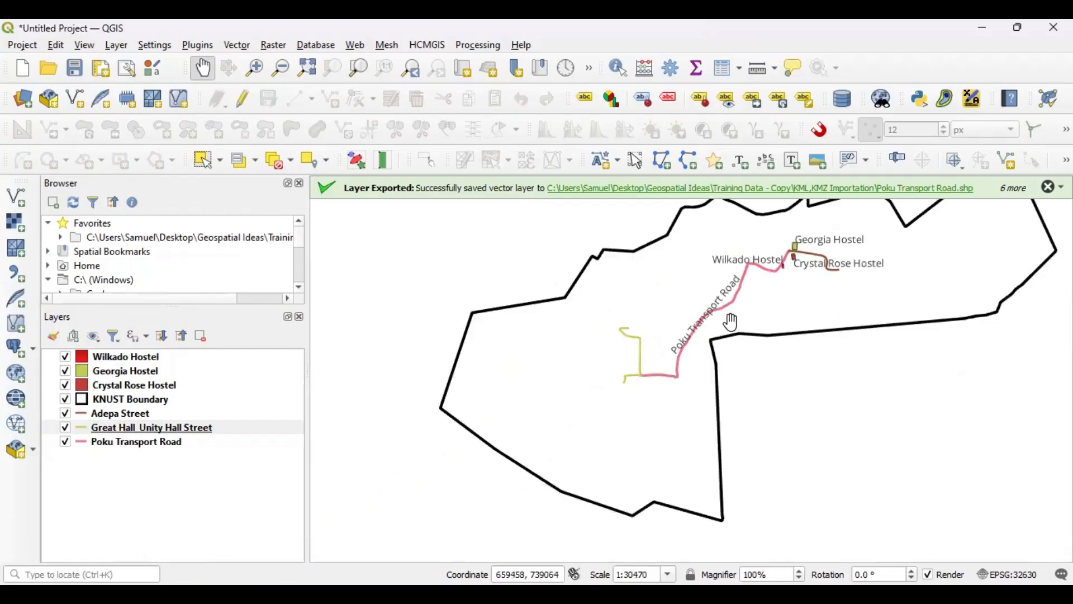
scroll(731, 323, "down", 1)
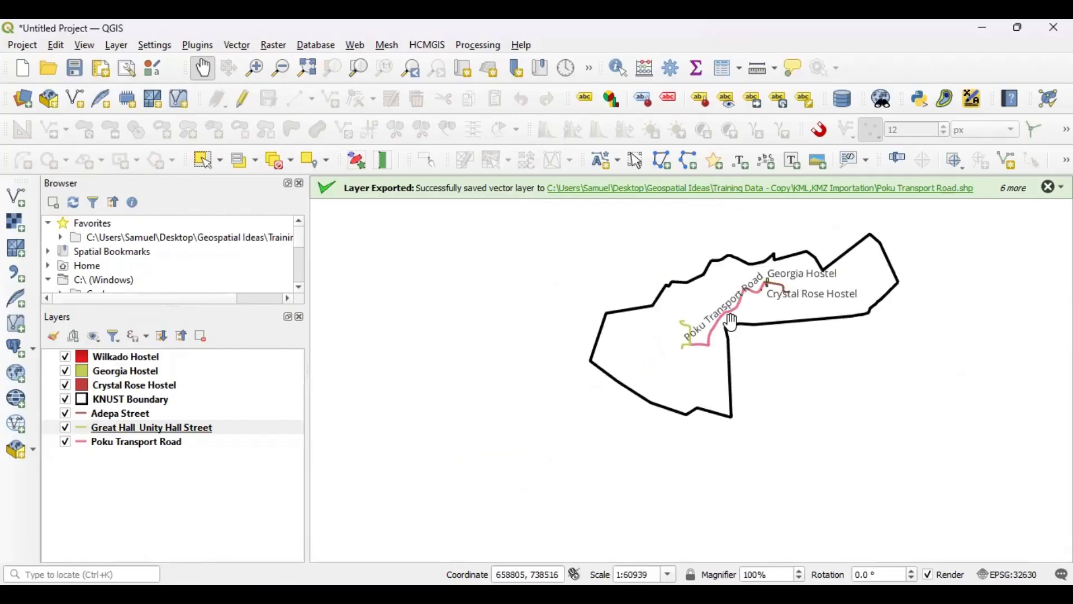